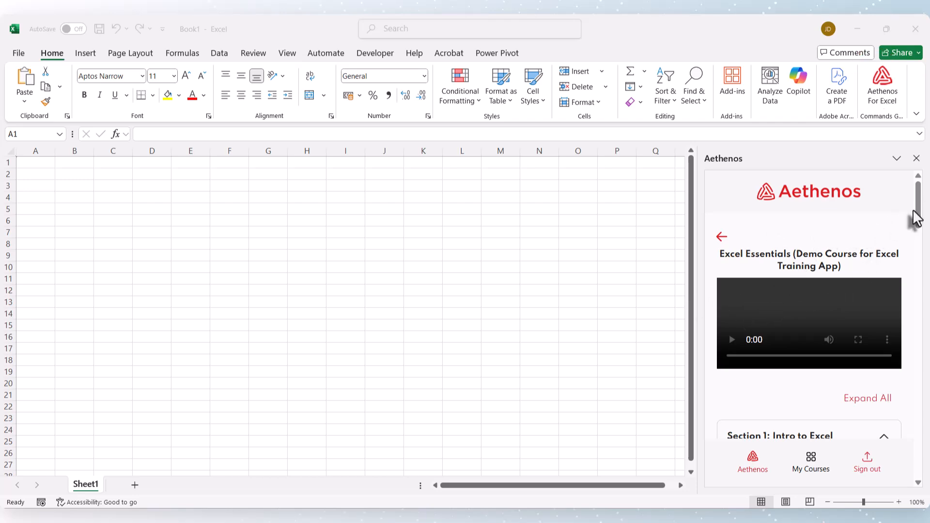
Scroll through the course list in the Aethenos add-in pane and close the pane to work on the sheet.
left_click_drag(913, 217, 907, 342)
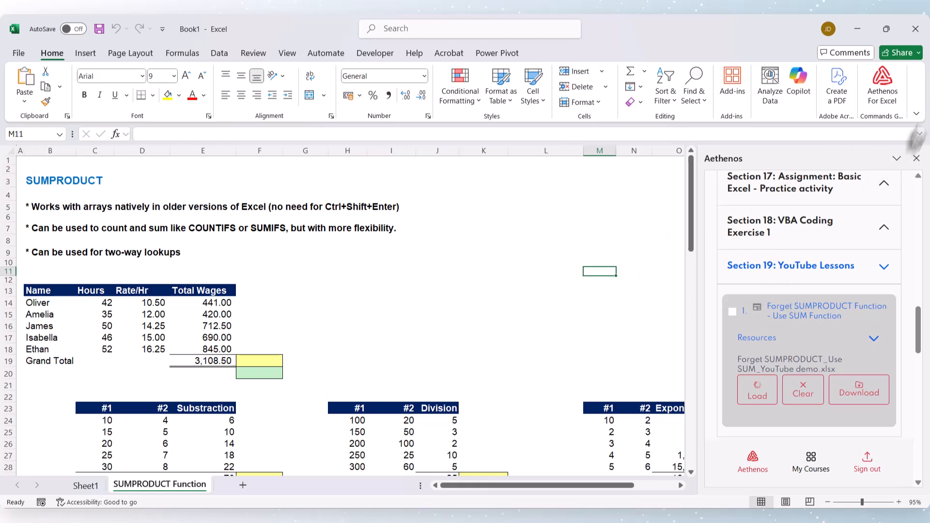
left_click(915, 159)
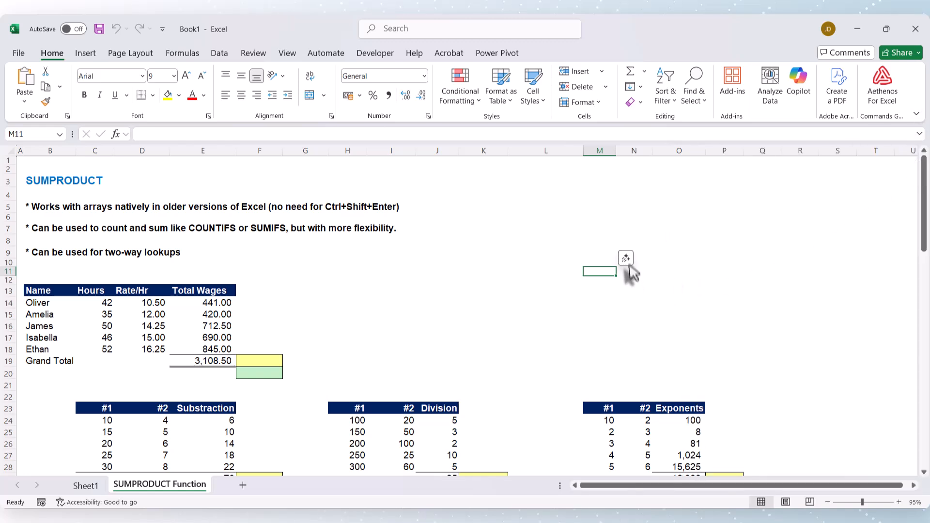
left_click(625, 258)
left_click(667, 380)
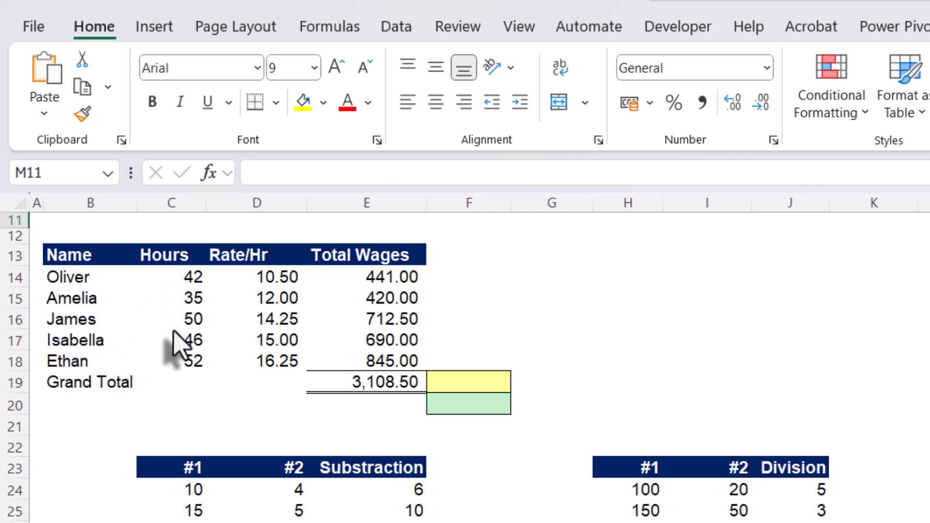
Inspect the Total Wages formula in E14, then AutoSum E14:E18 into the Grand Total cell E19.
left_click(255, 277)
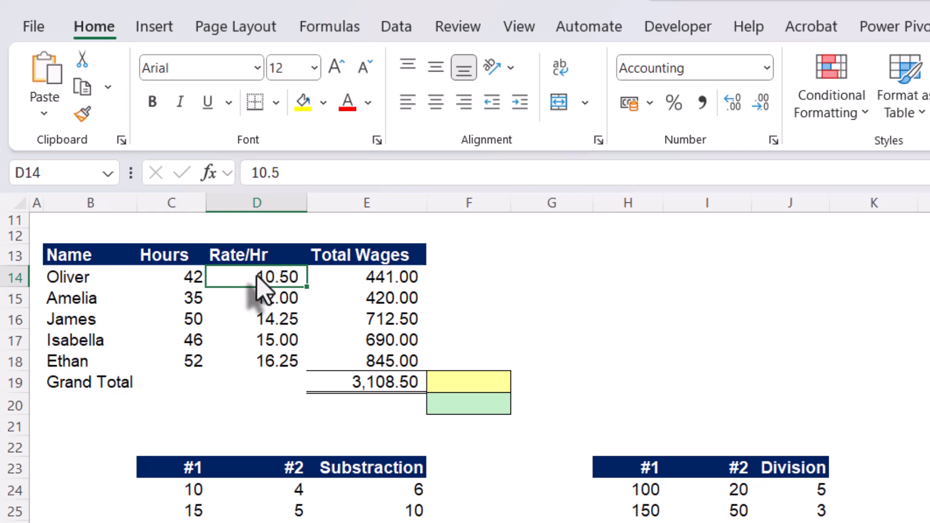
left_click(390, 280)
double_click(390, 280)
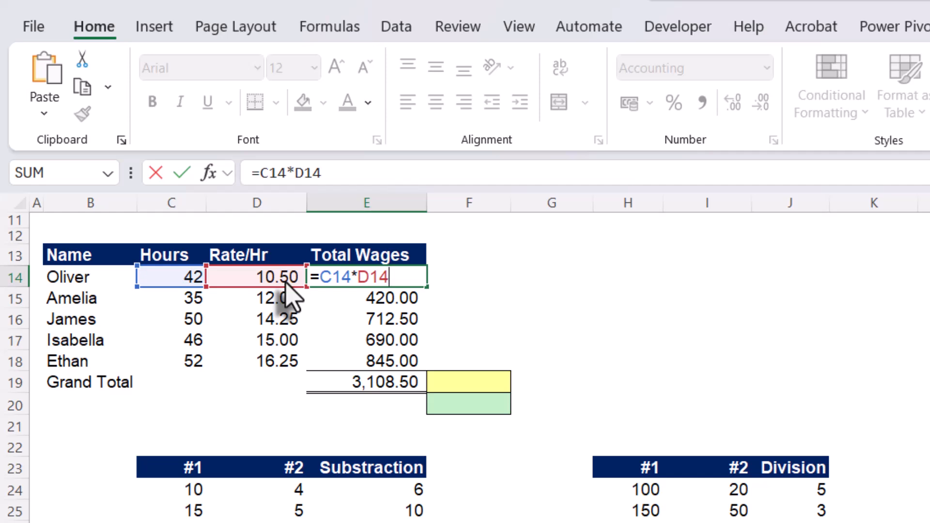
key("Escape")
left_click(351, 382)
key("alt+equal")
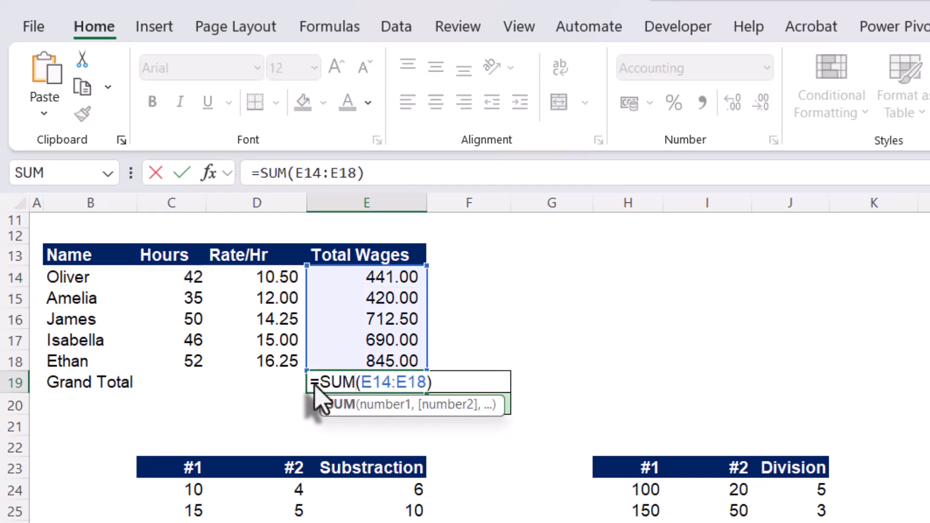
key("ctrl+Return")
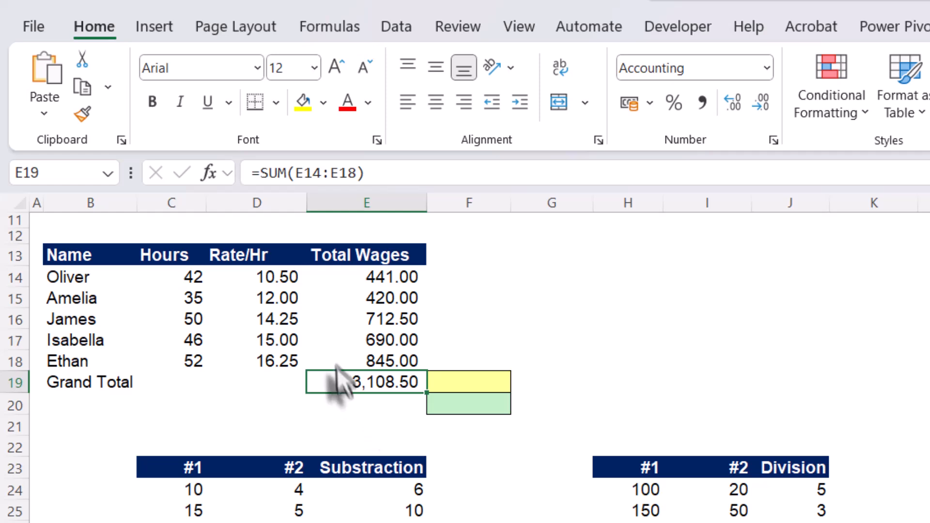
Recheck the multiplication formula in E14 and re-apply AutoSum to the Grand Total in E19.
left_click(378, 286)
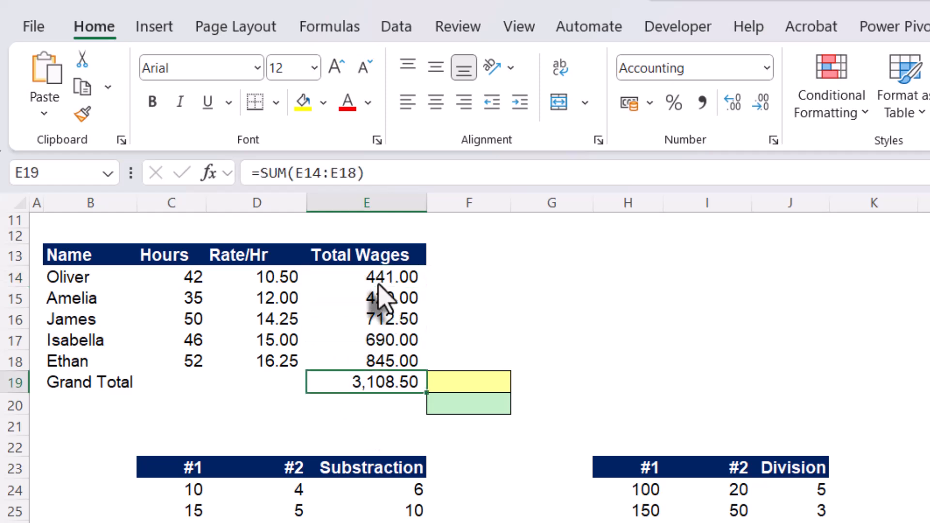
double_click(378, 281)
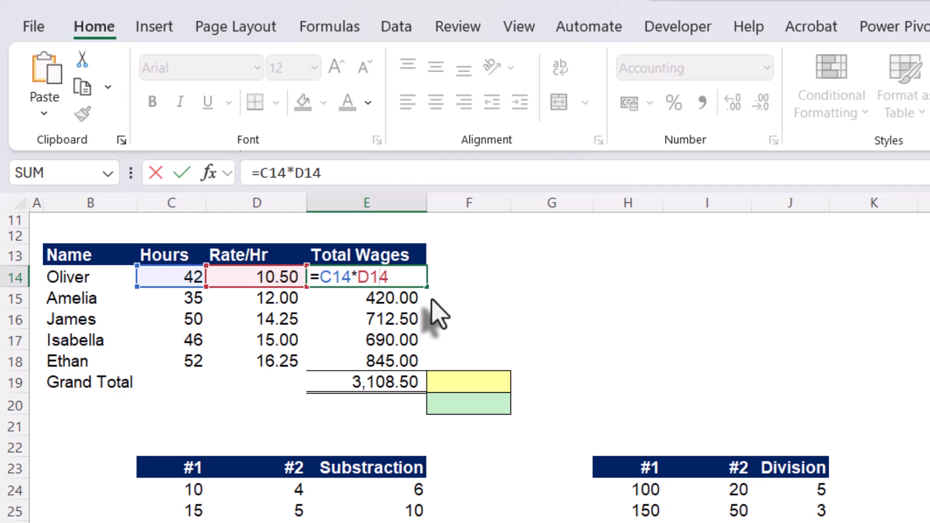
key("Escape")
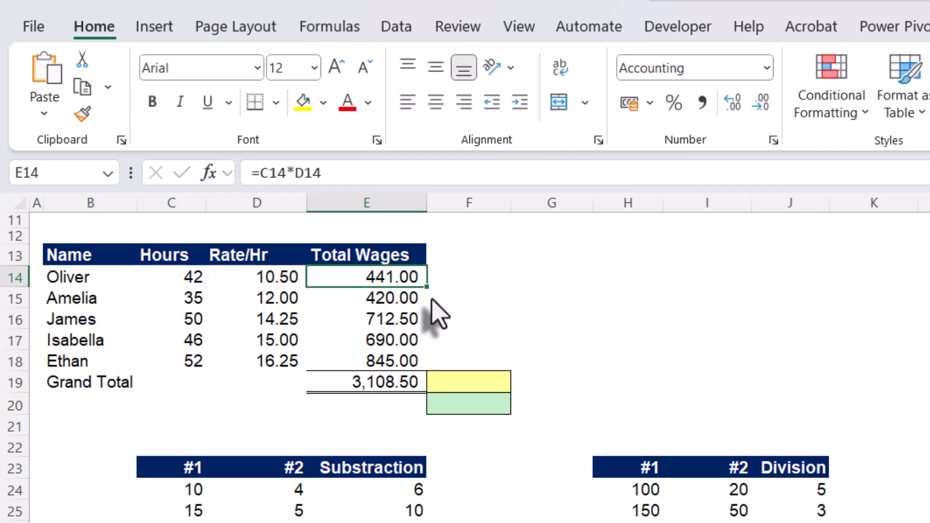
left_click(367, 386)
key("alt+equal")
key("ctrl+Return")
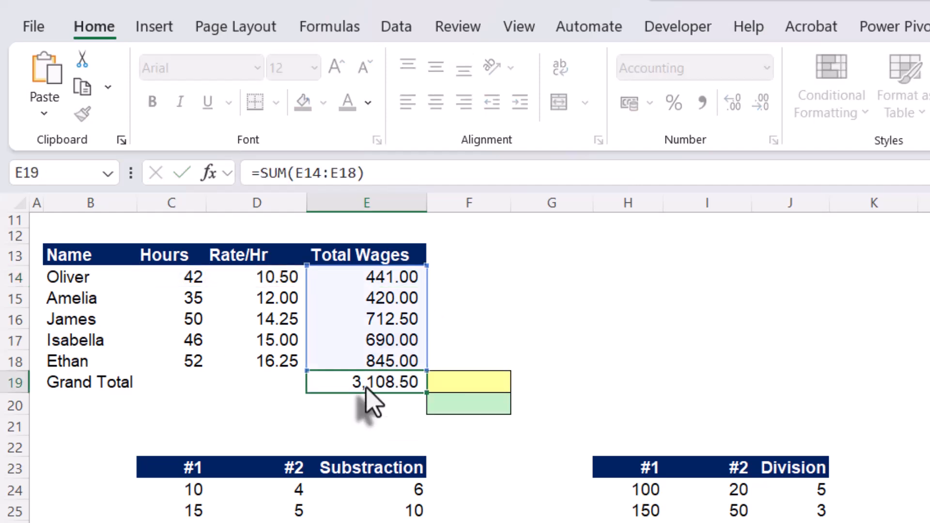
Enter =SUMPRODUCT(C14:C18,D14:D18) in F19 to total wages from hours and rates.
left_click(446, 382)
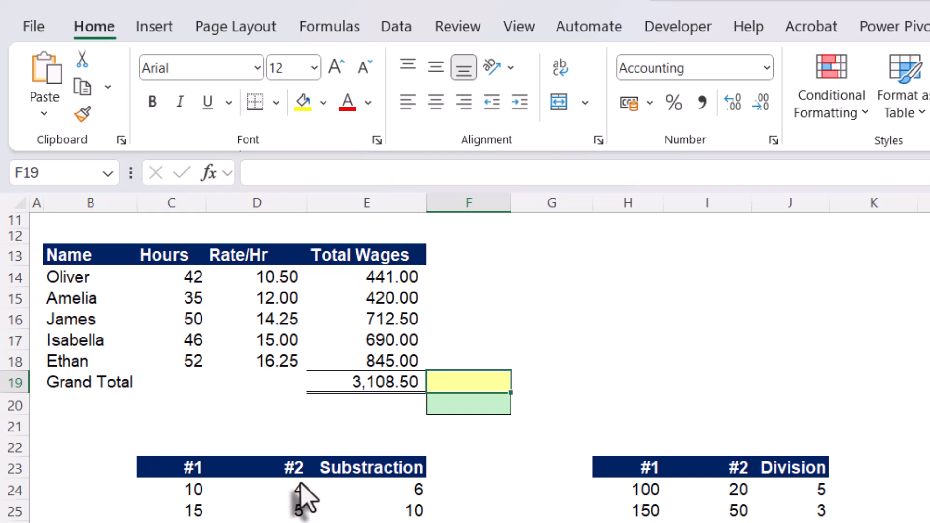
type("=")
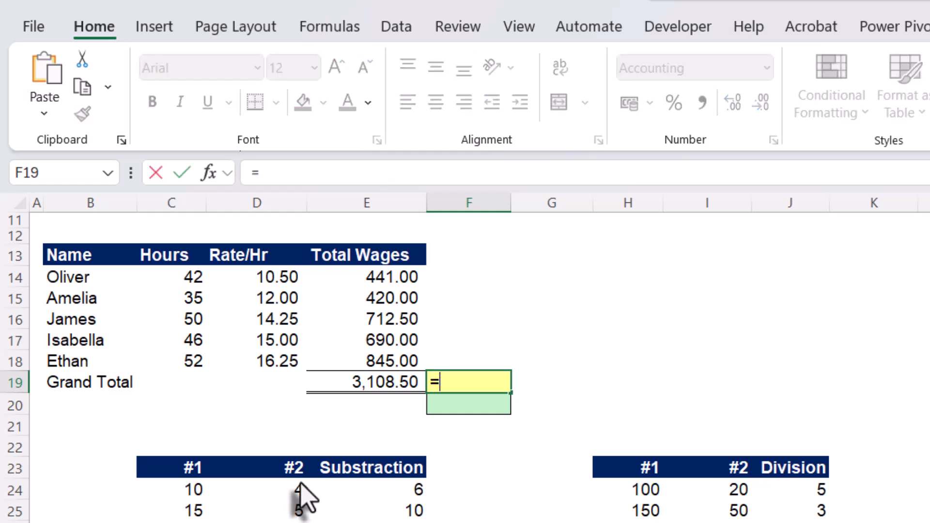
type("su")
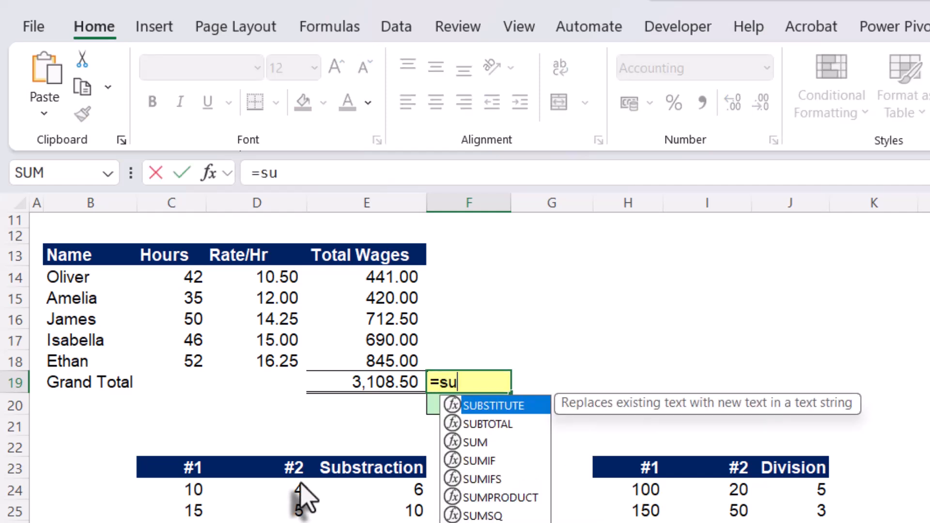
type("mp")
key("Tab")
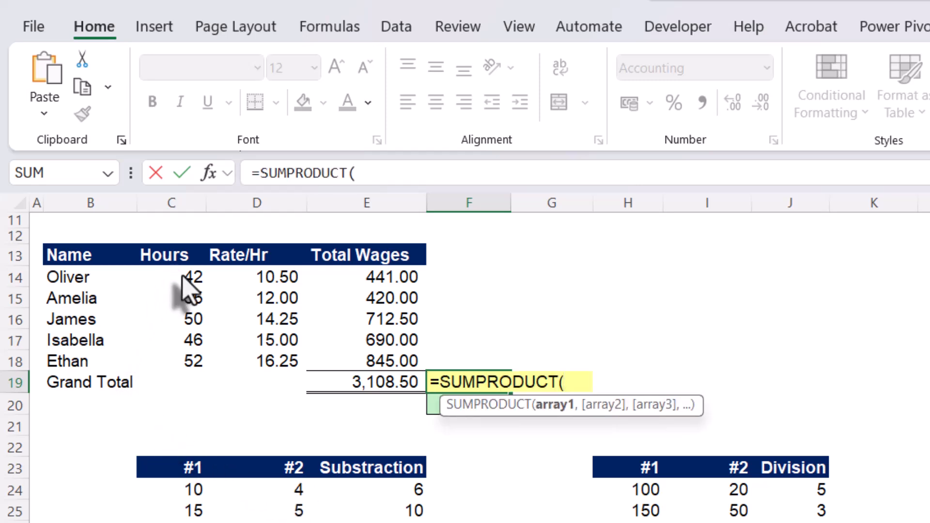
left_click_drag(182, 276, 190, 369)
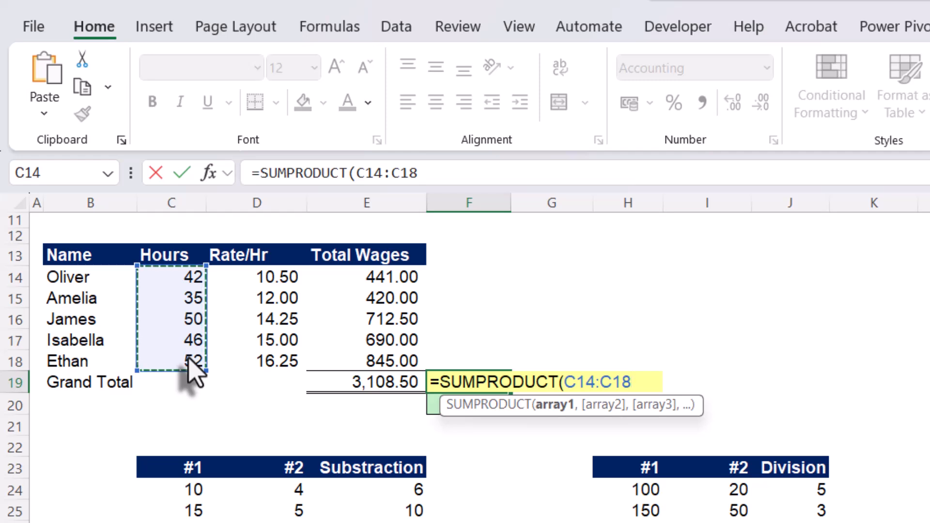
type(",")
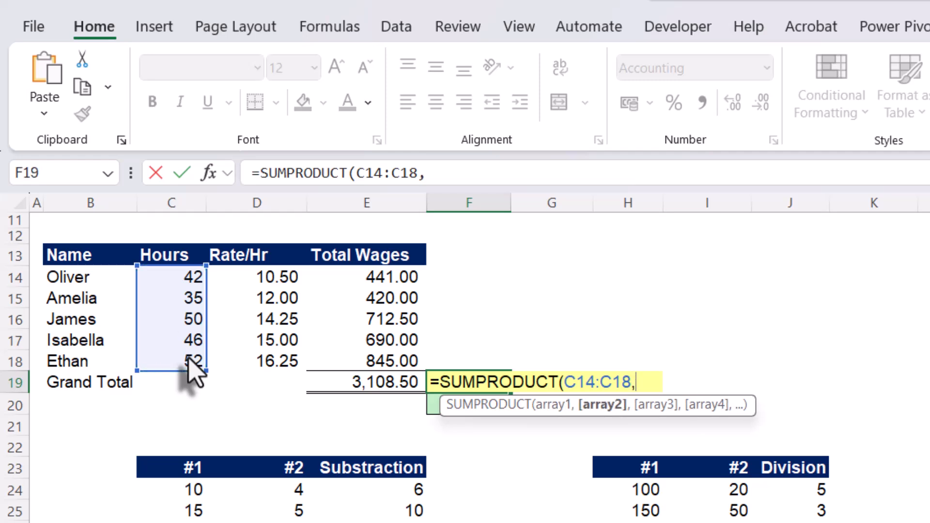
left_click_drag(261, 280, 257, 369)
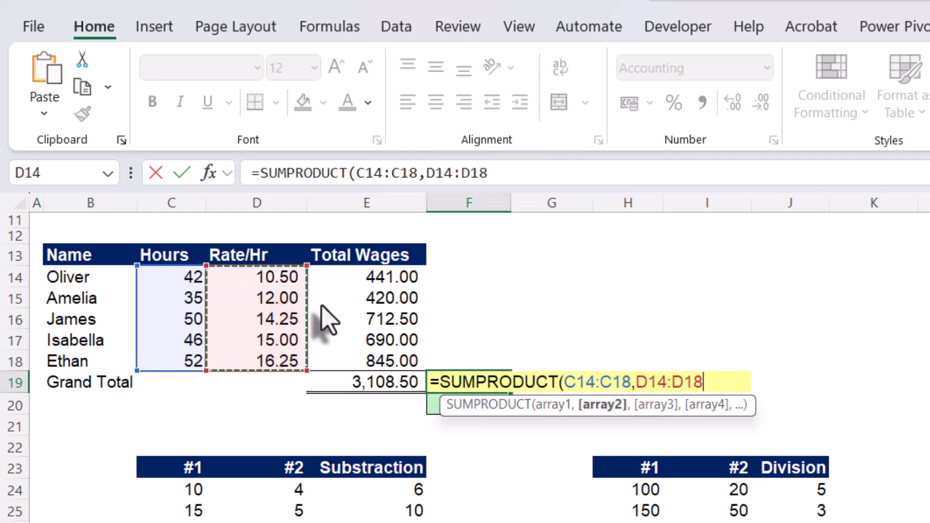
type(")")
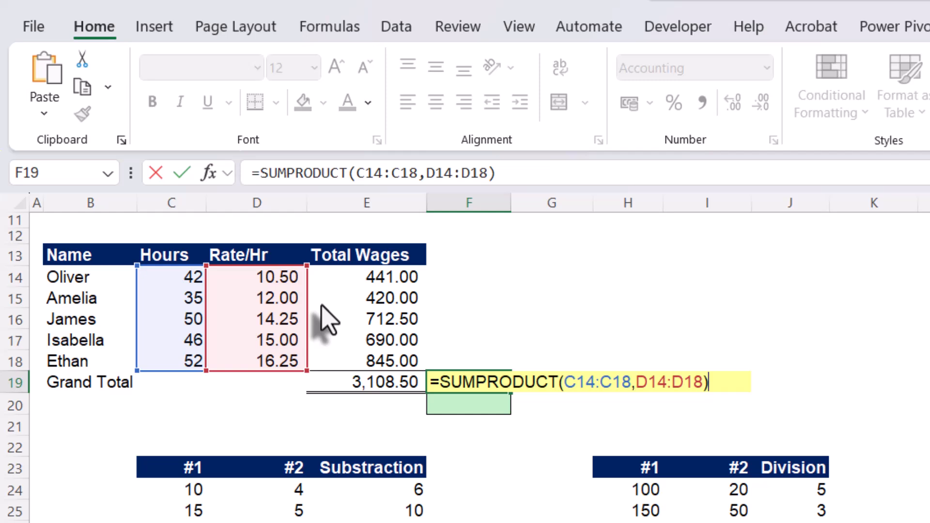
key("Return")
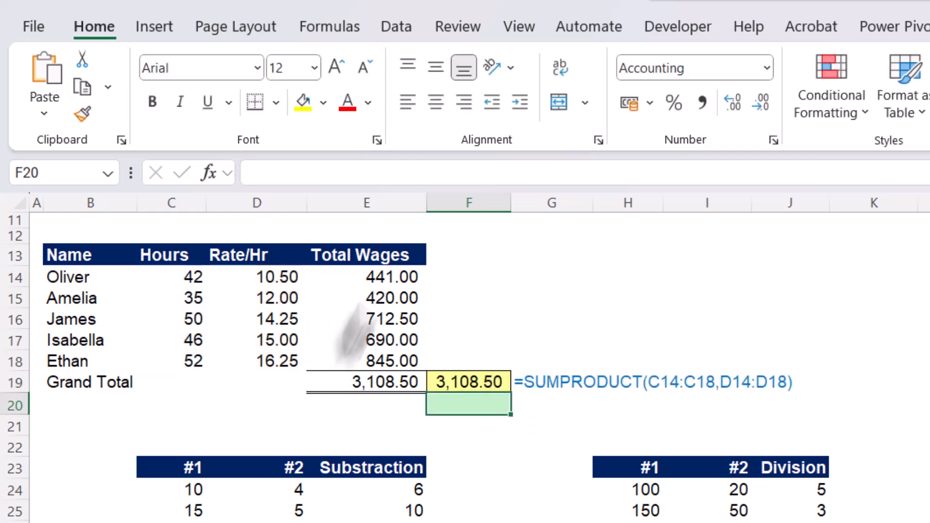
Compare a row's wage formula with the Grand Total and the SUMPRODUCT result.
left_click(369, 317)
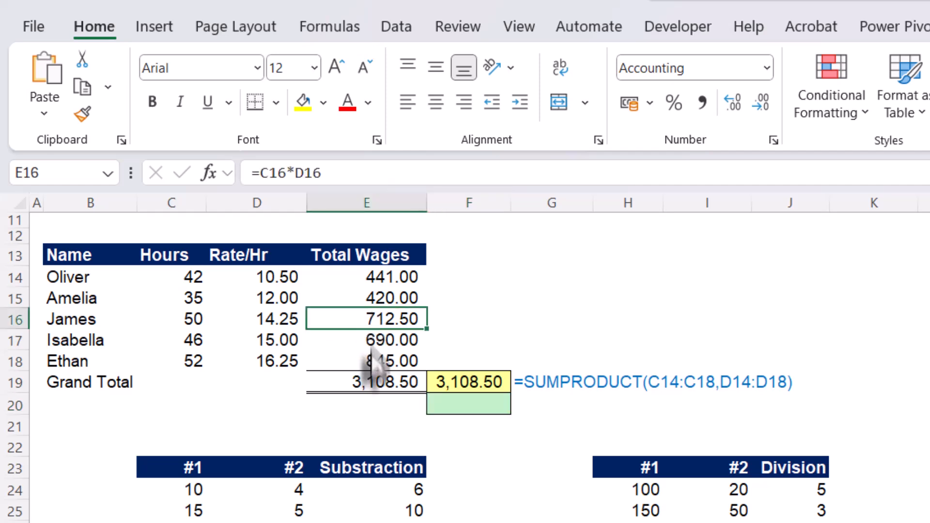
left_click(363, 385)
left_click(464, 387)
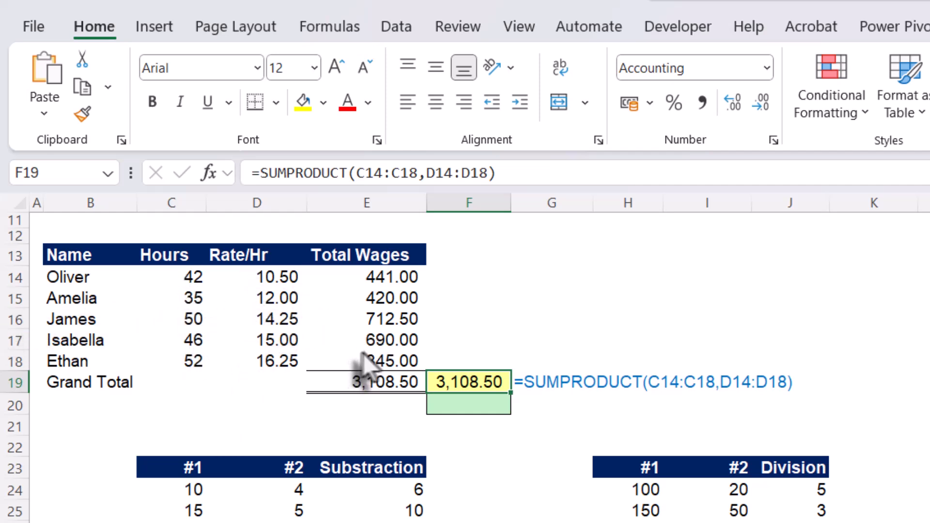
Enter =SUM(C14:C18*D14:D18) in F20 as an alternative wage total.
left_click(470, 408)
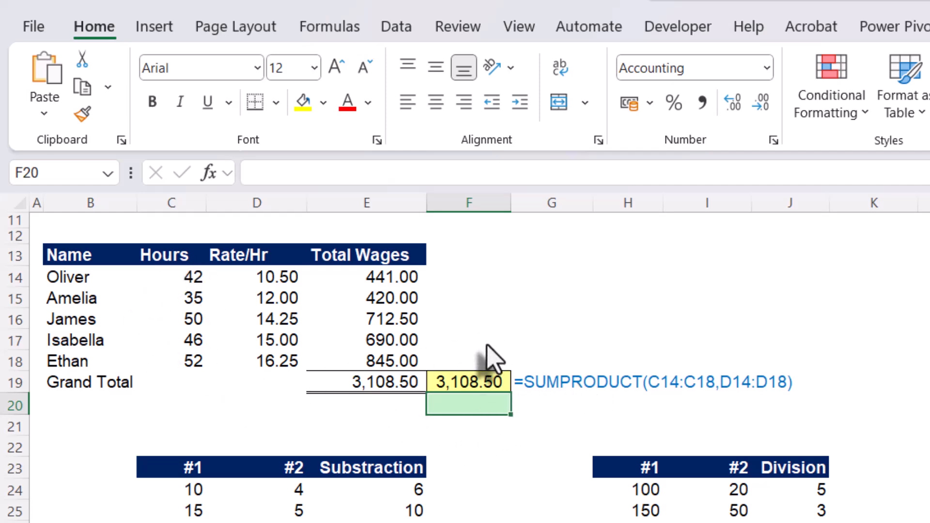
type("=")
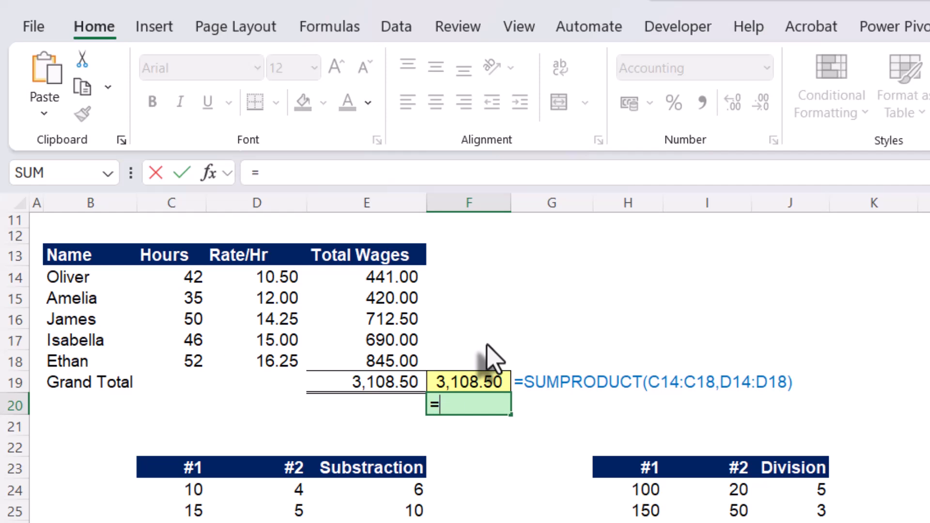
type("sum")
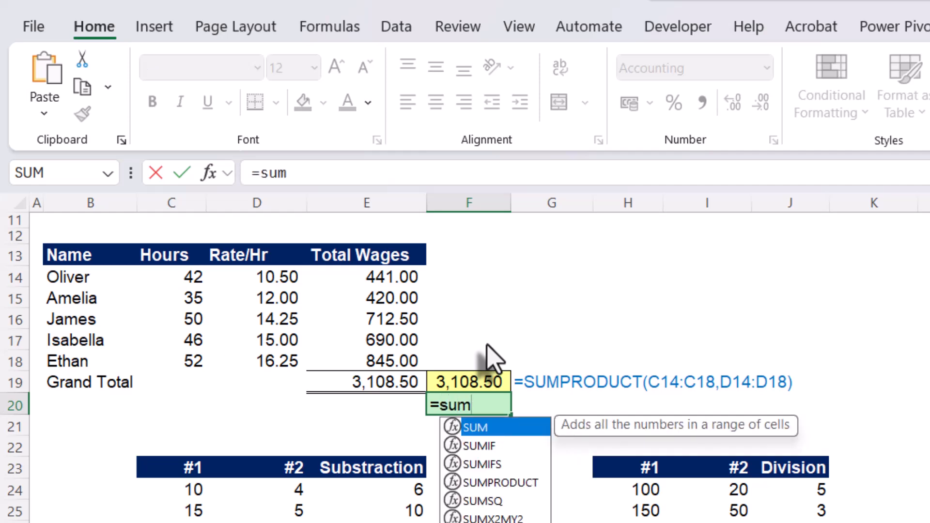
key("Tab")
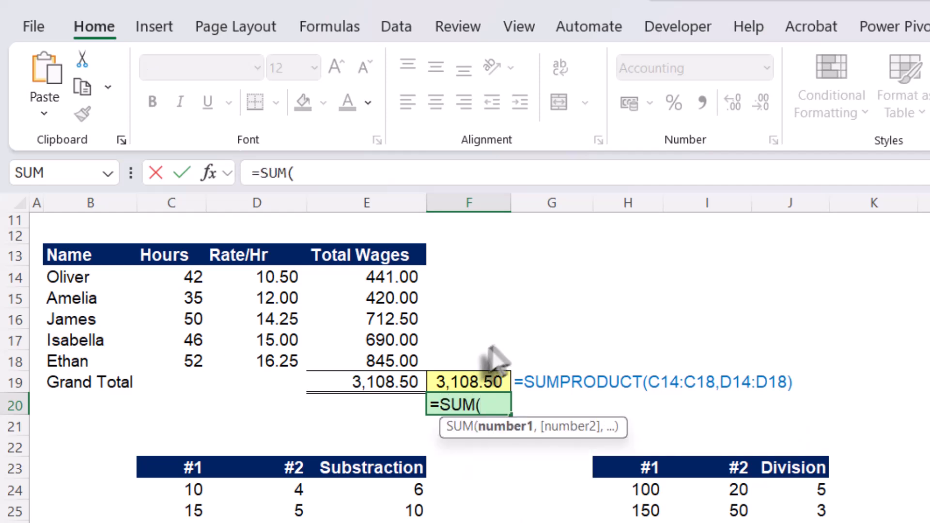
left_click_drag(187, 276, 174, 358)
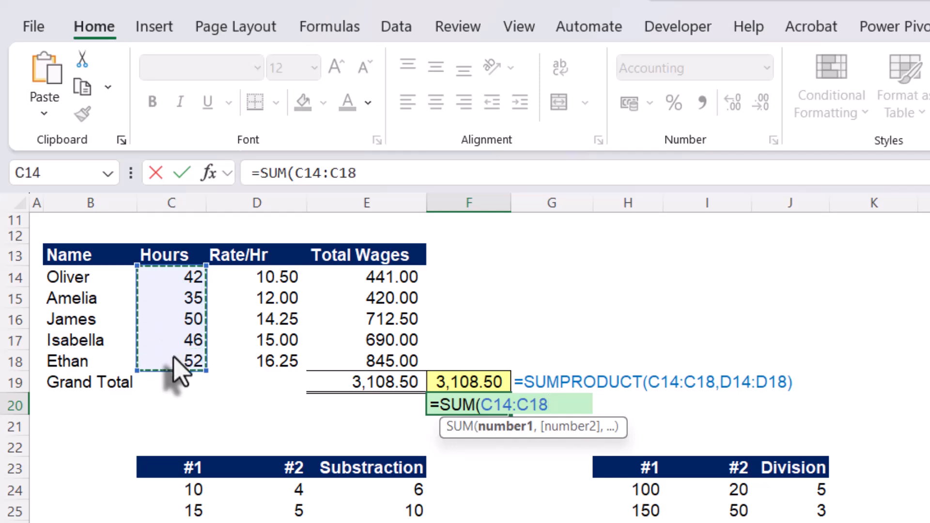
type("*")
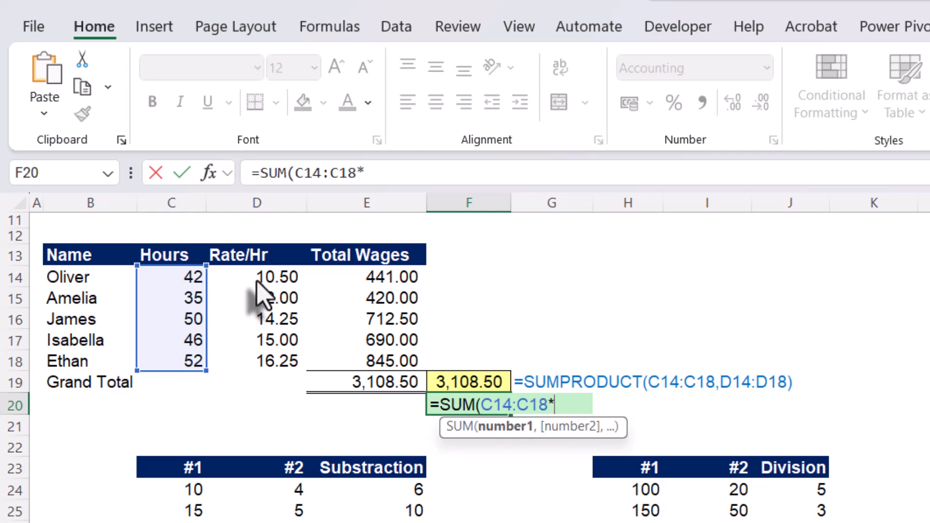
left_click_drag(253, 280, 261, 356)
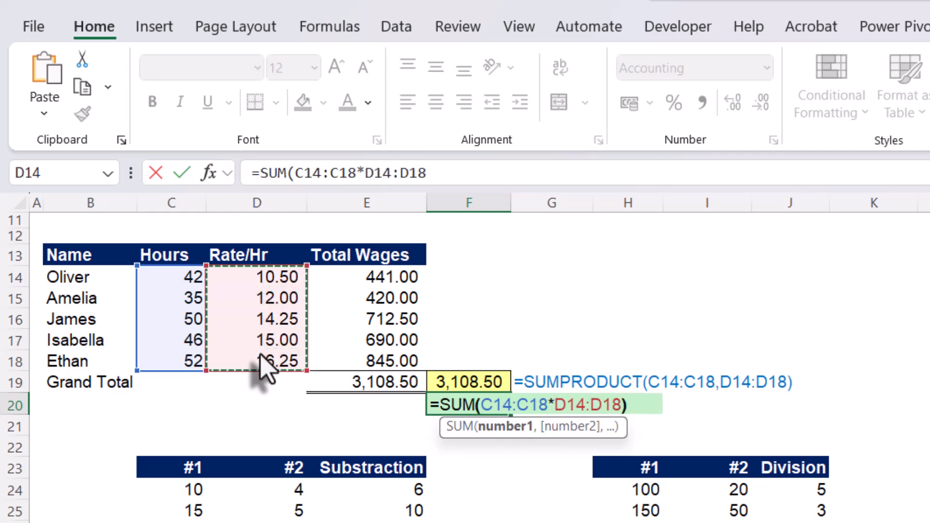
type(")")
key("Return")
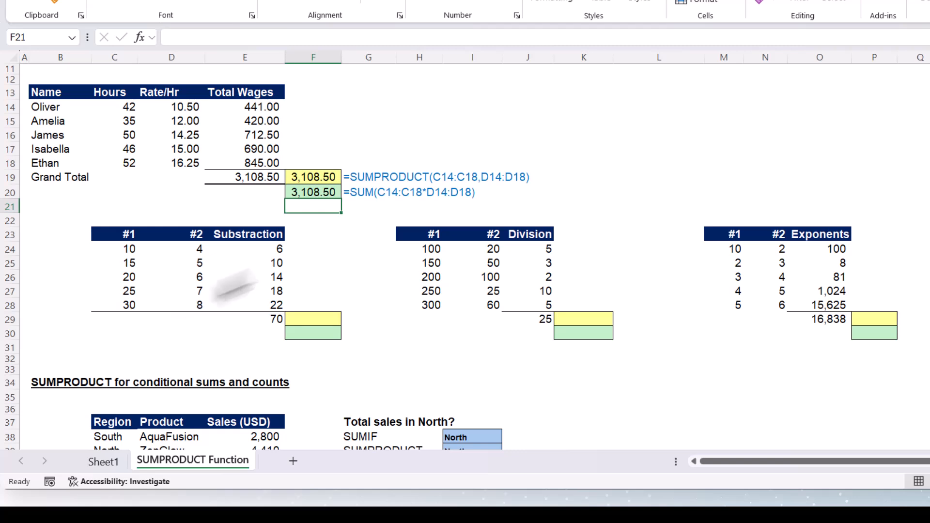
Inspect the Substraction formula in E24 and AutoSum E24:E28 into E29.
double_click(262, 251)
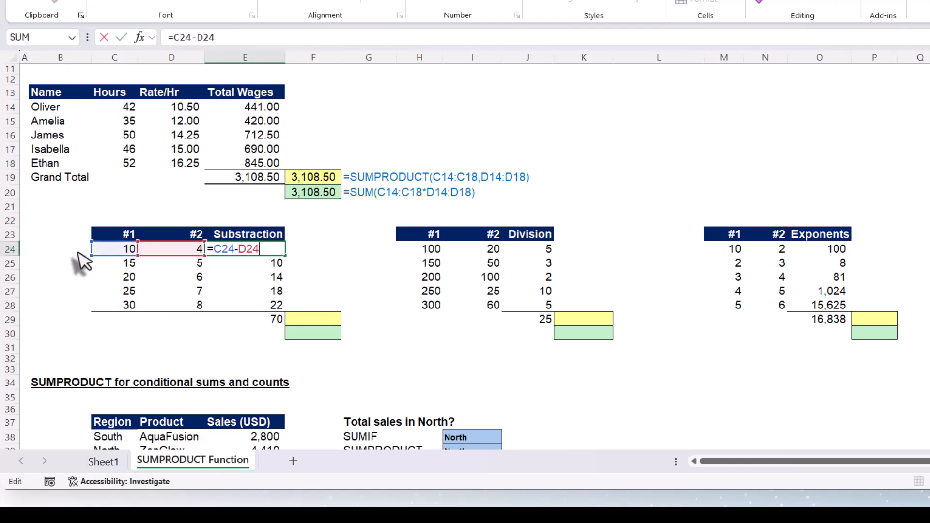
key("Escape")
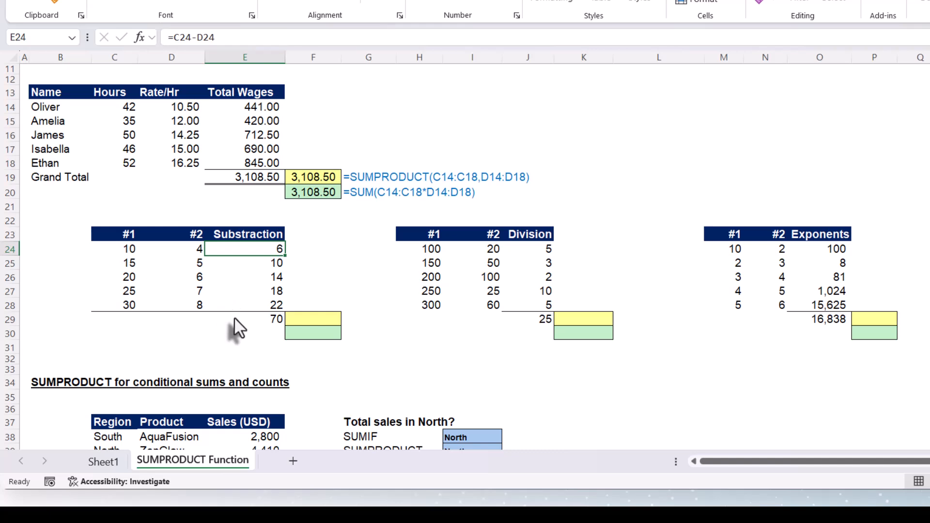
left_click(234, 317)
key("alt+equal")
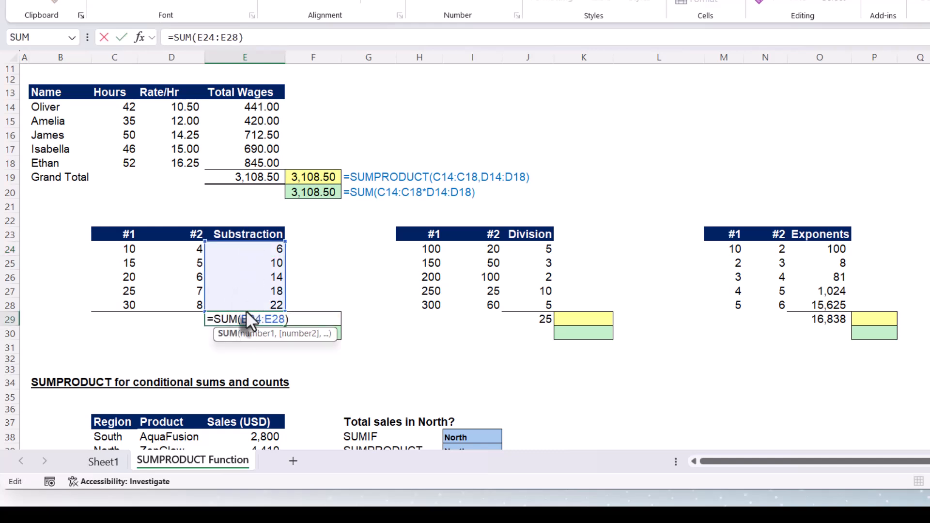
key("ctrl+Return")
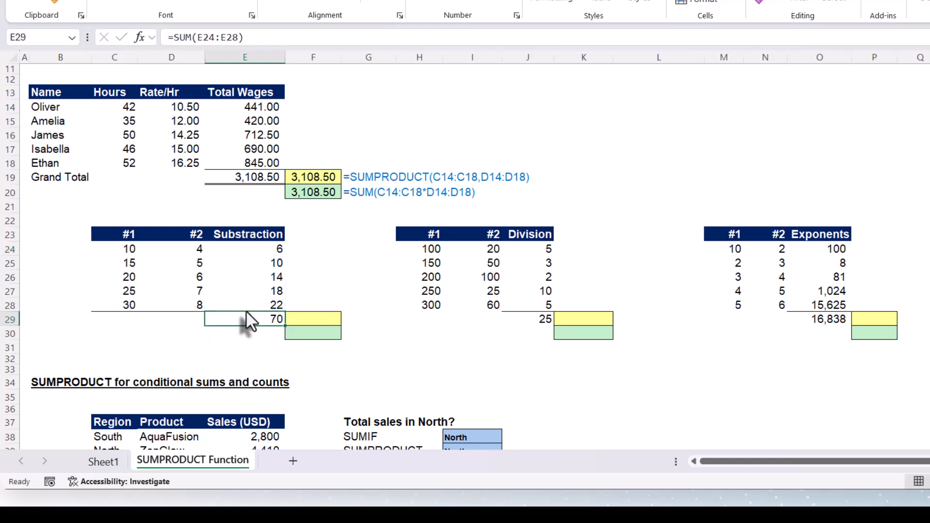
left_click(304, 323)
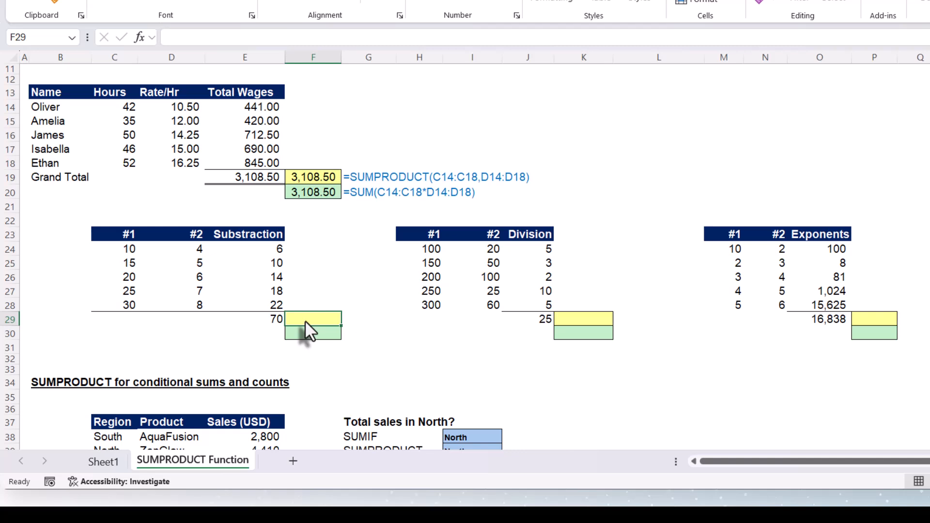
Enter =SUMPRODUCT(C24:C28-D24:D28) in F29 to total the subtraction results.
type("=")
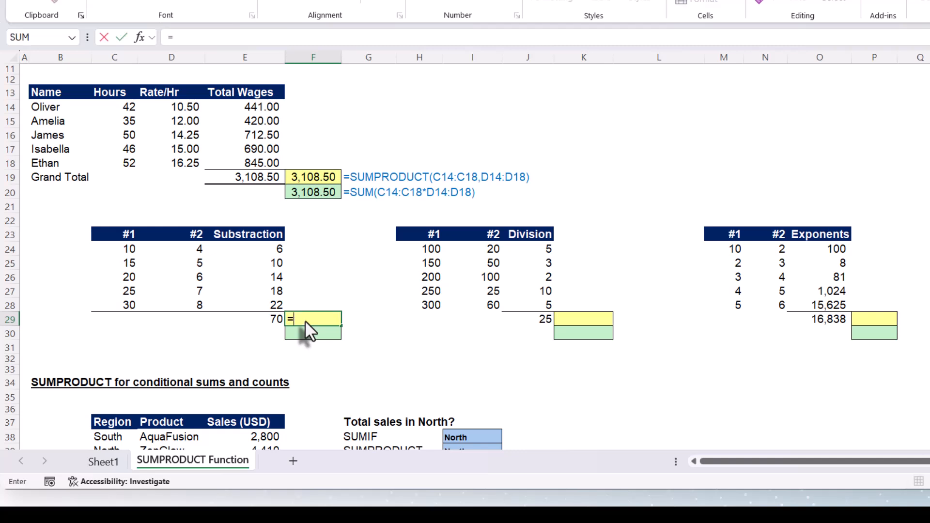
type("sump")
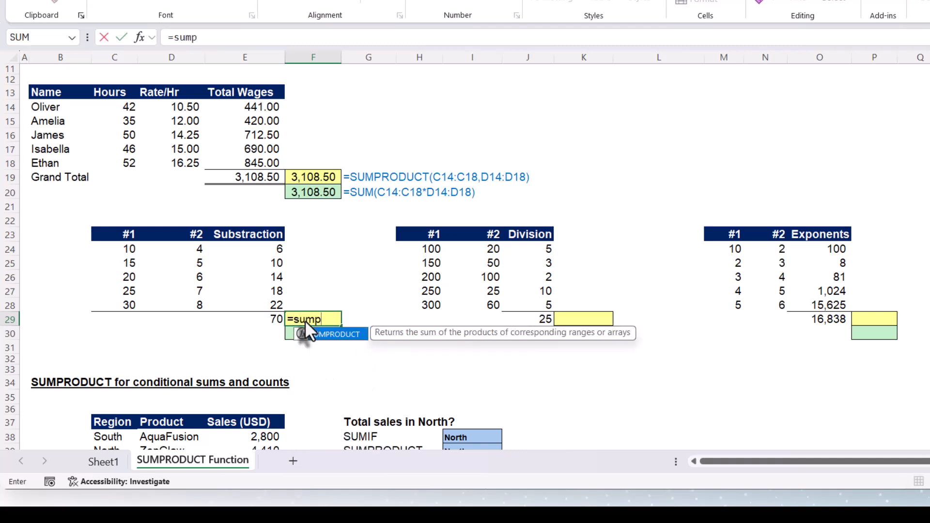
key("Tab")
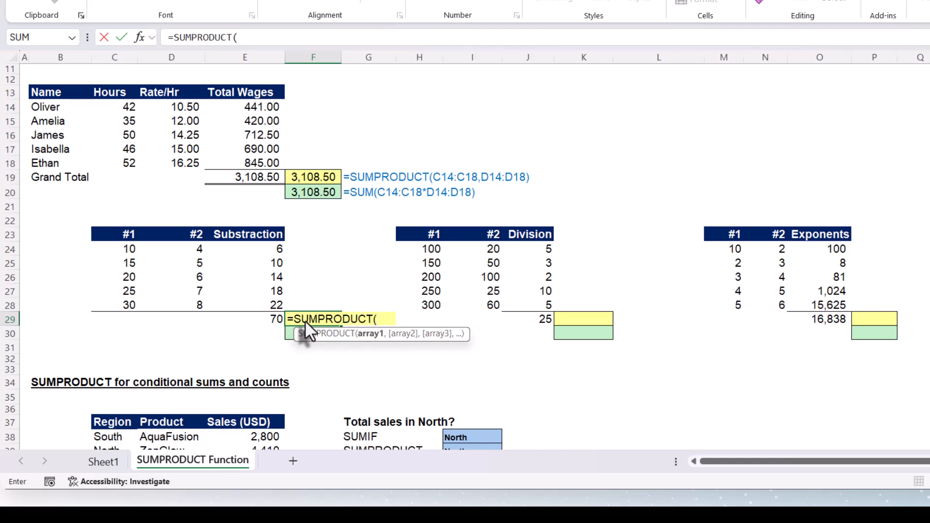
left_click_drag(129, 255, 121, 302)
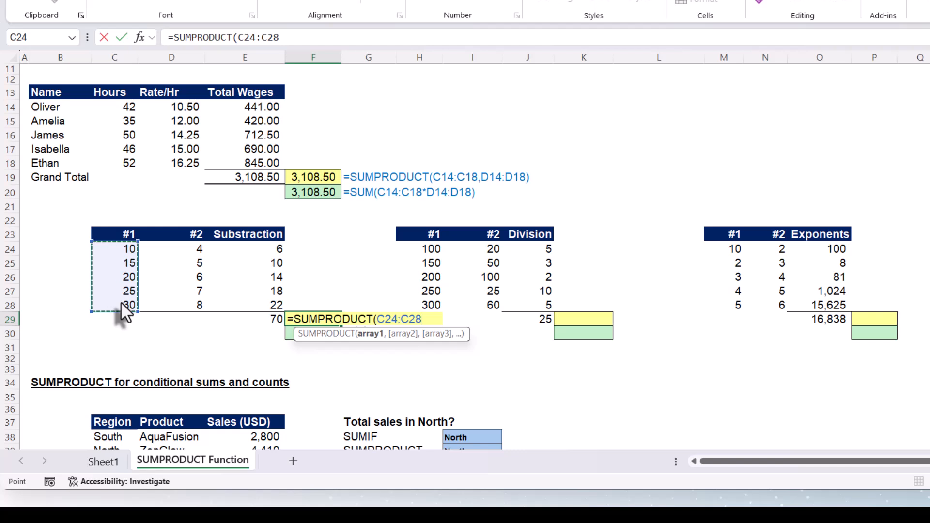
type("-")
left_click_drag(172, 253, 173, 305)
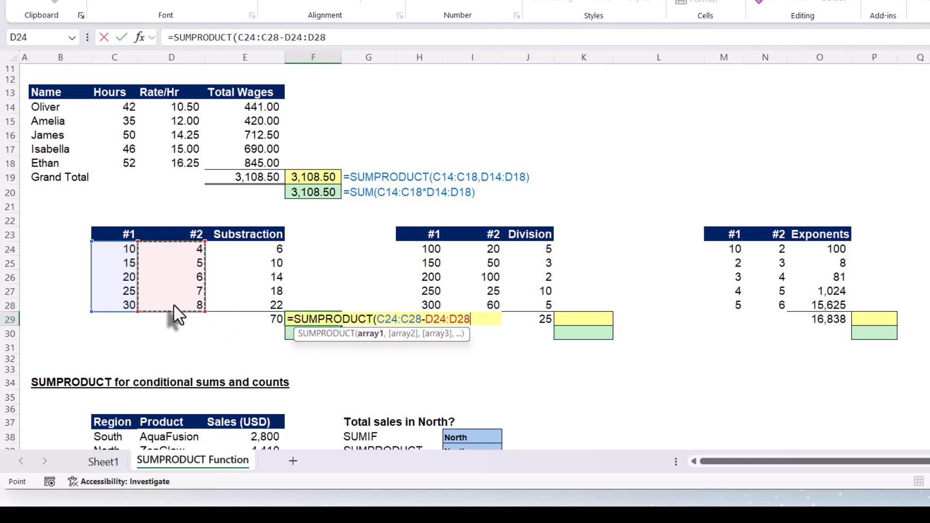
type(")")
key("Return")
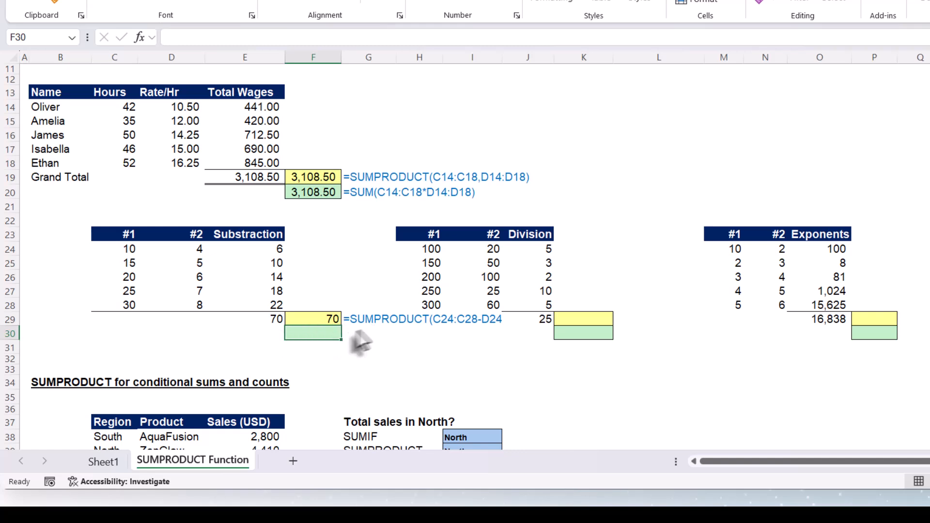
Enter =SUM(C24:C28-D24:D28) in F30 as the alternative subtraction total.
type("=")
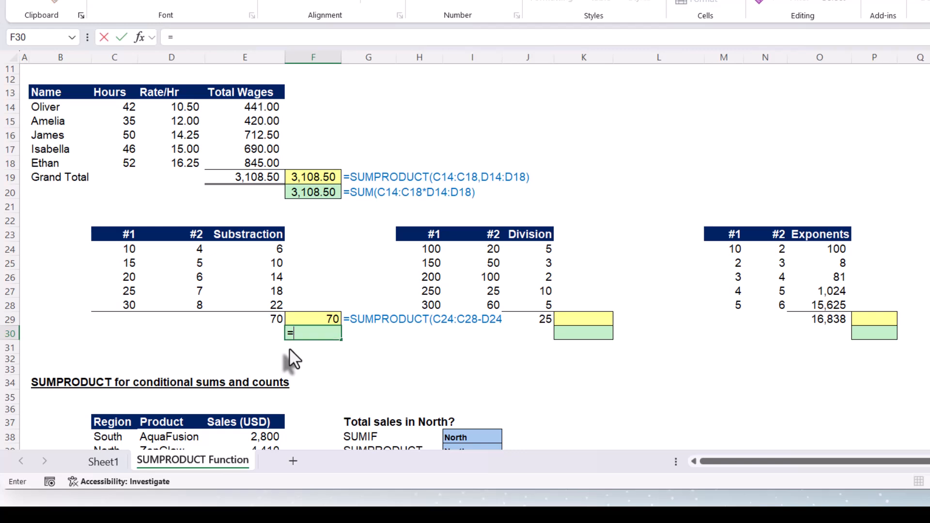
type("sum")
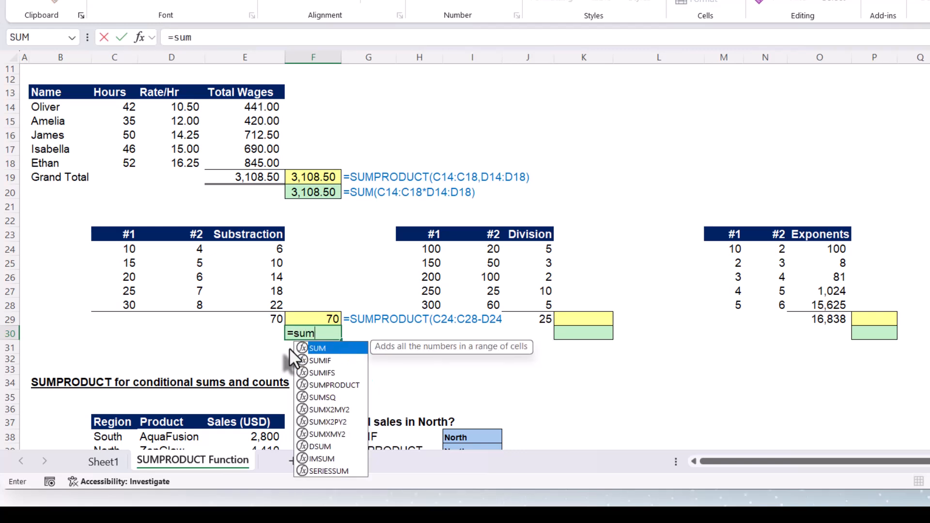
type("(")
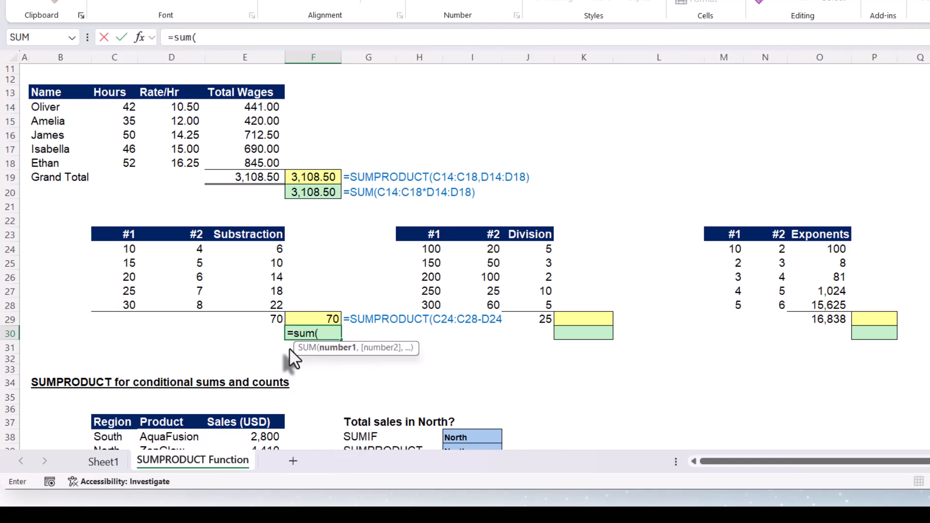
left_click_drag(115, 248, 112, 301)
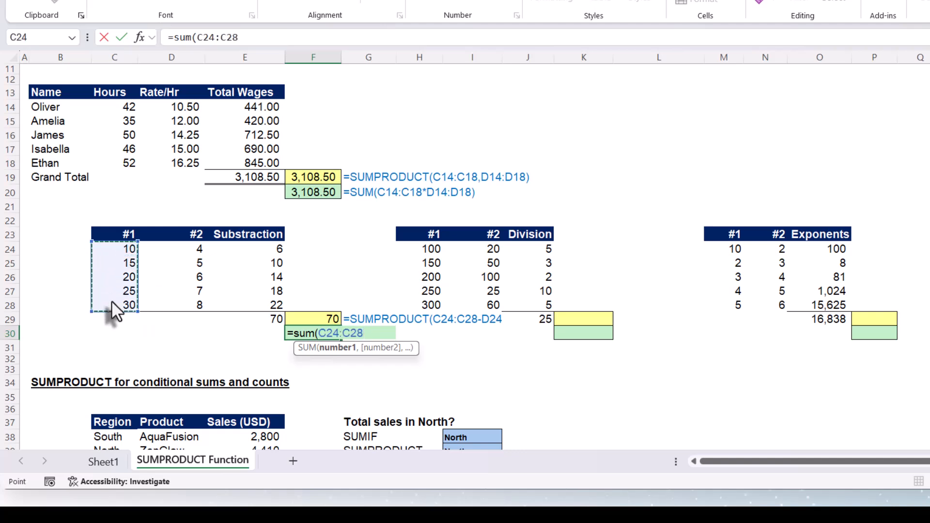
type("-")
left_click_drag(183, 250, 171, 300)
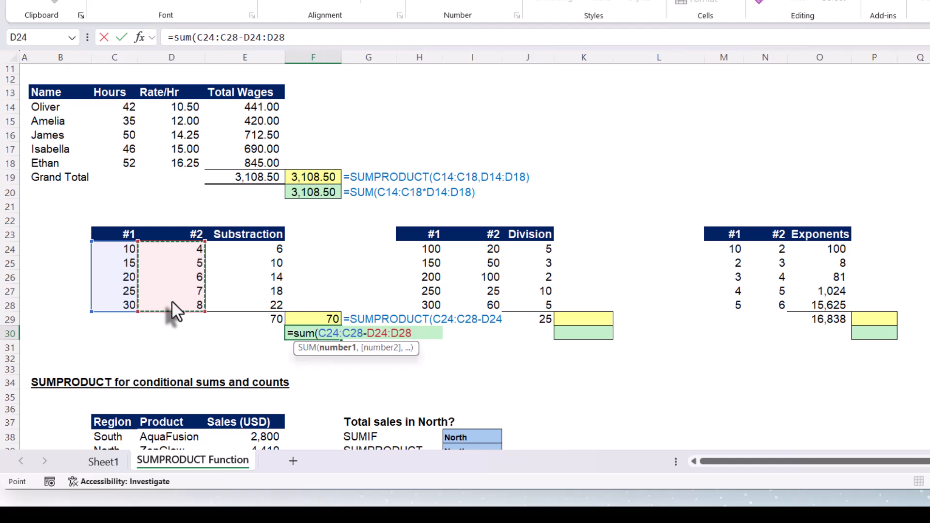
key("Return")
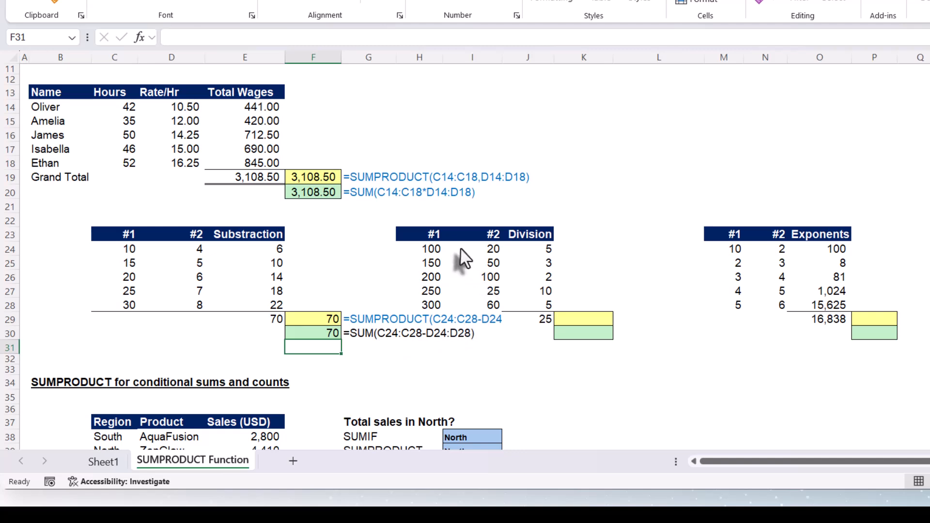
Inspect the Division formula in J24 and AutoSum J24:J28 into J29.
left_click(530, 250)
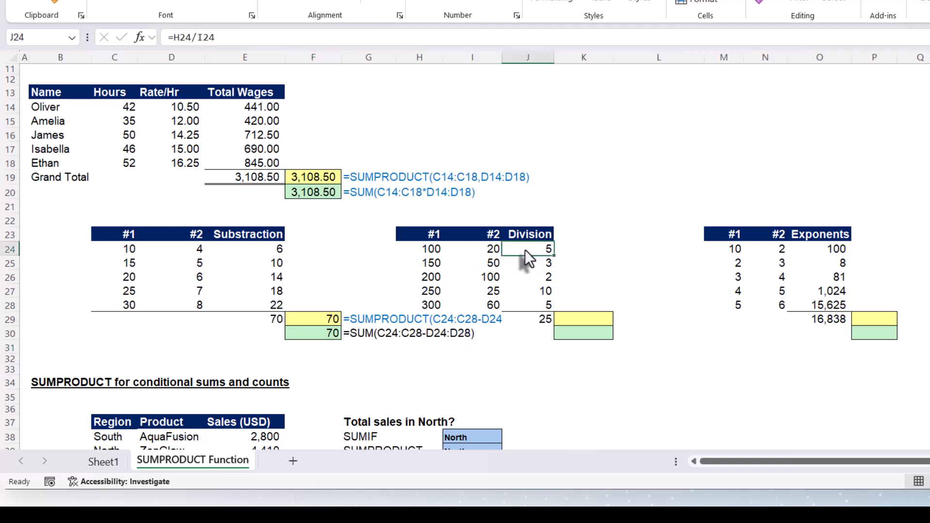
key("F2")
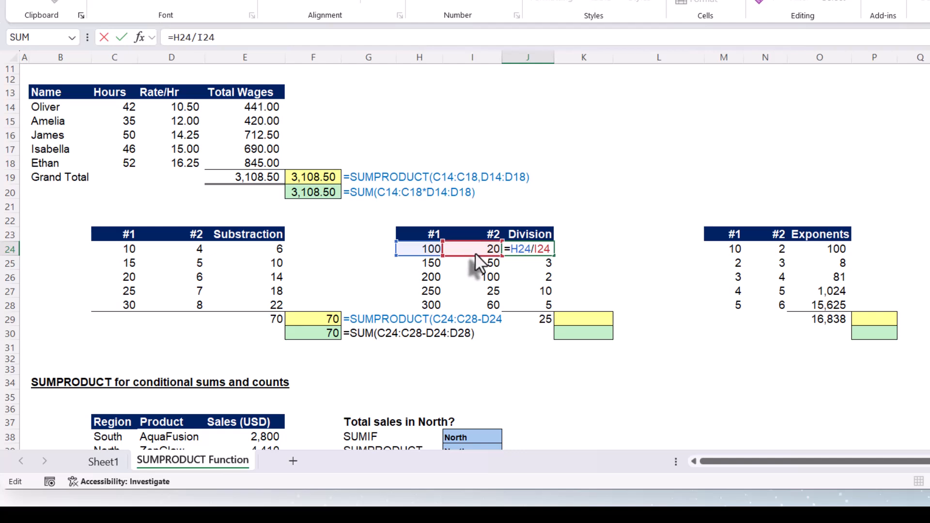
key("Escape")
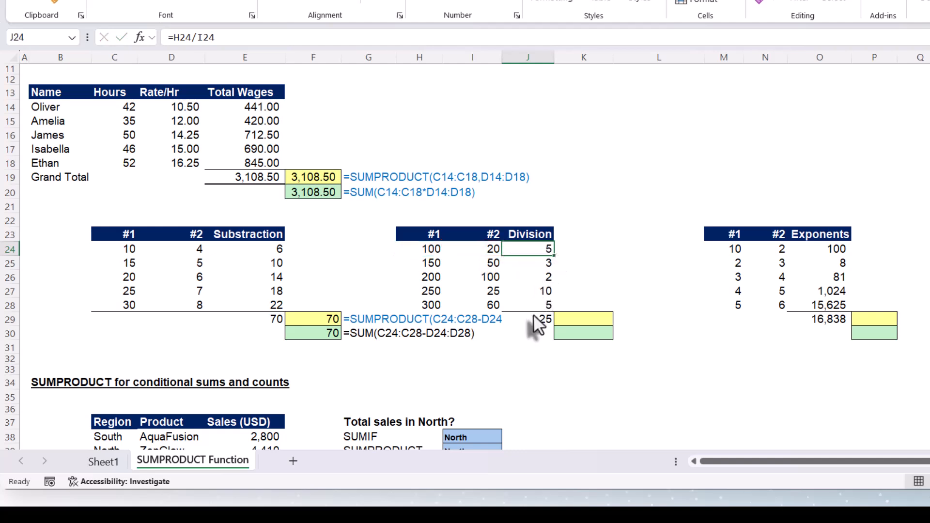
left_click(533, 318)
key("alt+equal")
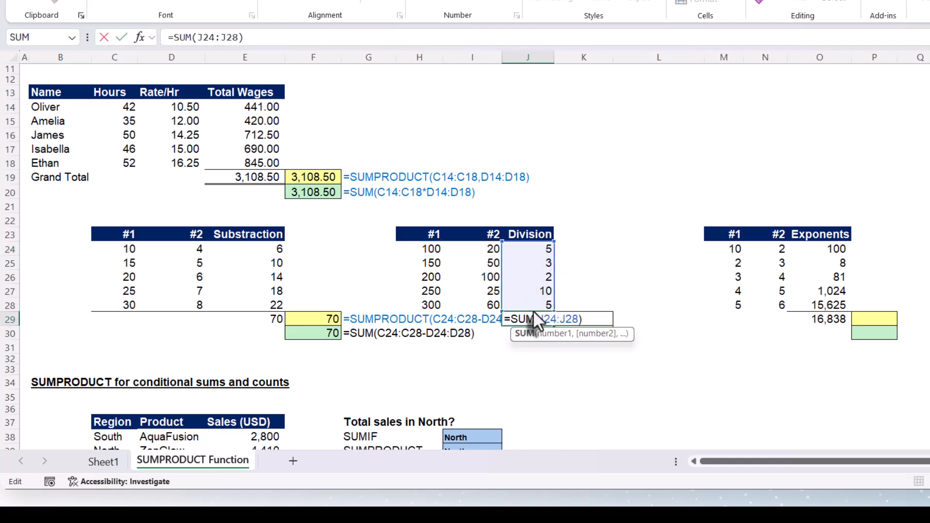
key("ctrl+Return")
Enter =SUMPRODUCT(H24:H28/I24:I28) in K29 to total the division results.
left_click(586, 323)
type("=")
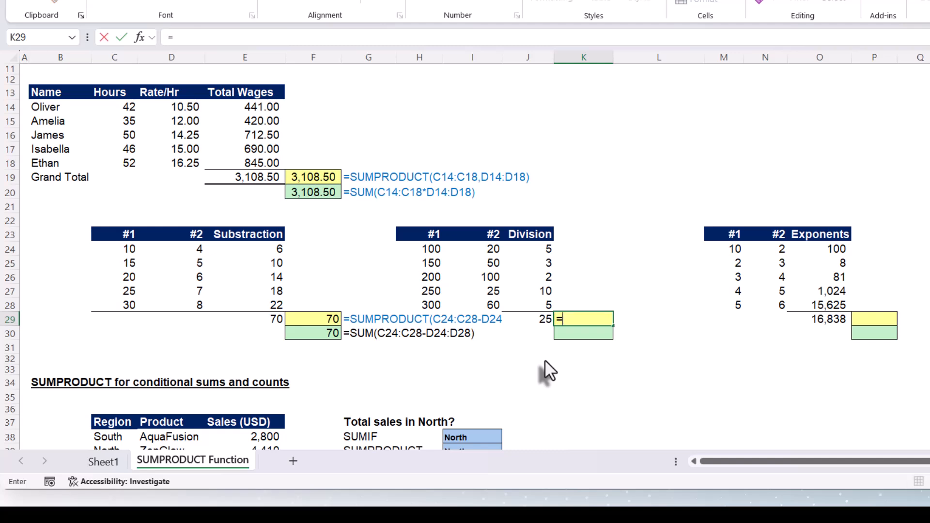
type("sum")
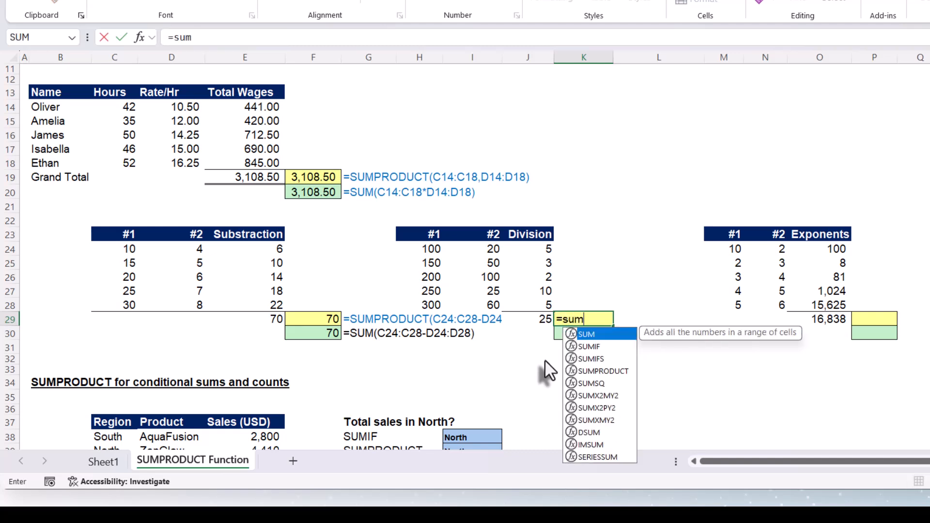
type("p")
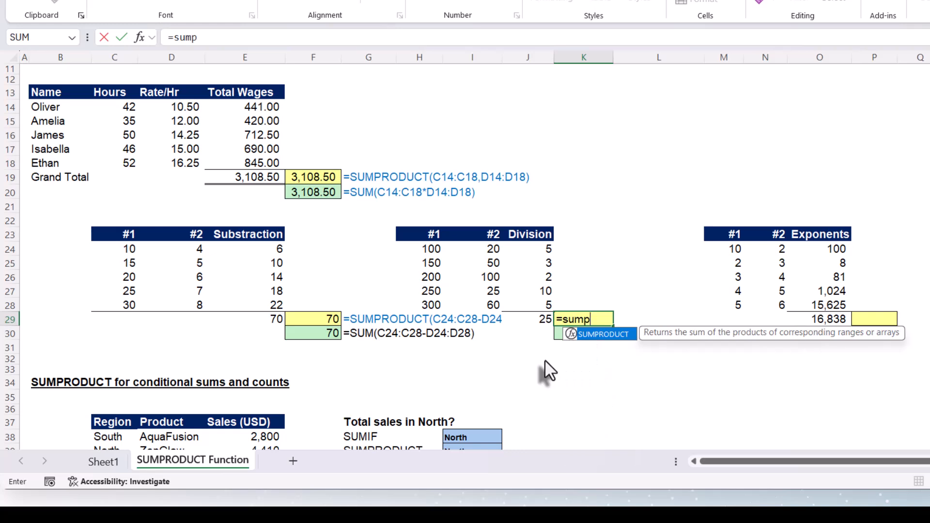
key("Tab")
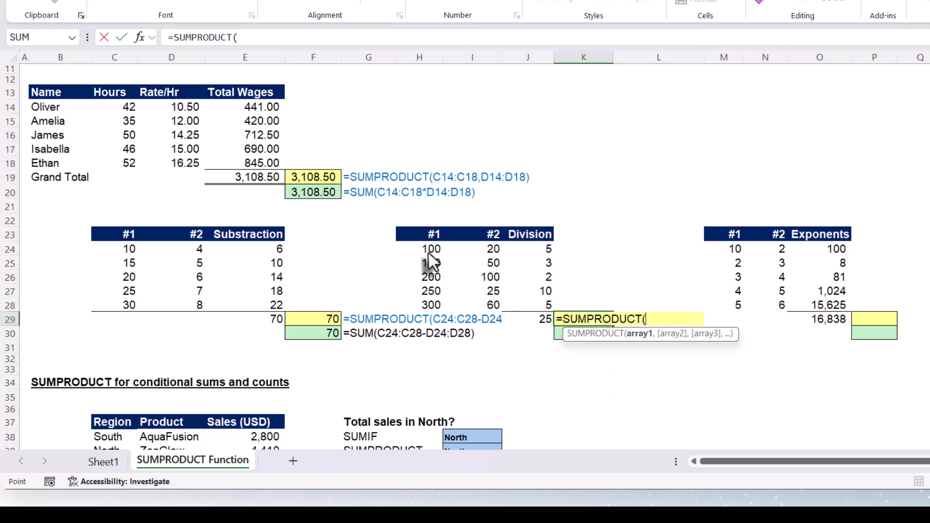
left_click_drag(428, 251, 428, 299)
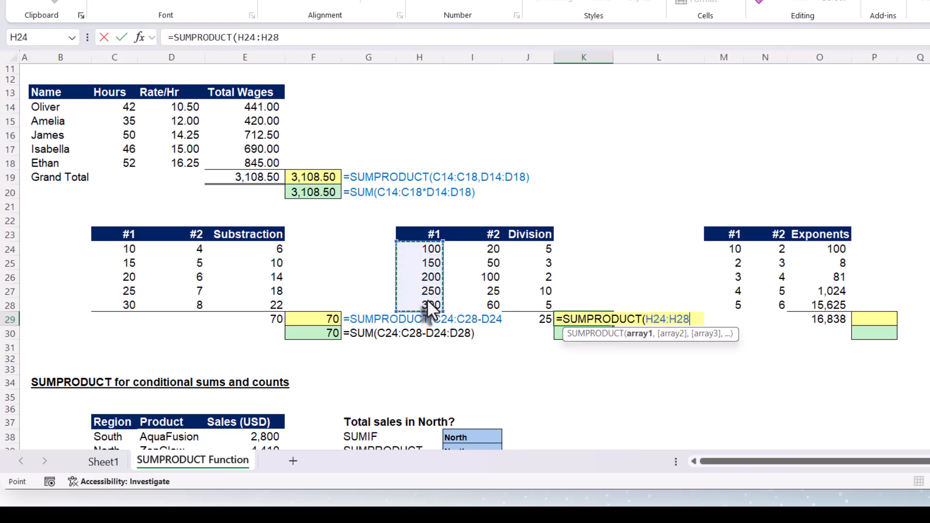
type("/")
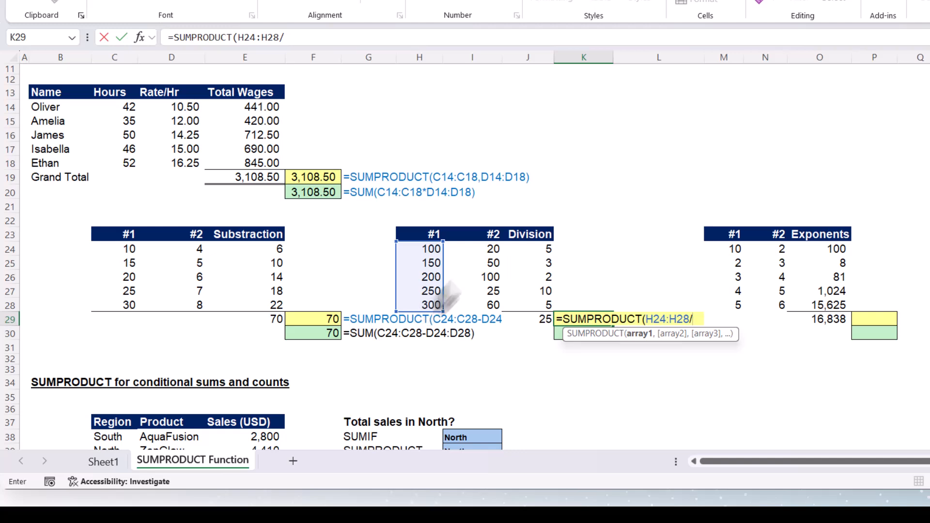
left_click_drag(467, 253, 466, 301)
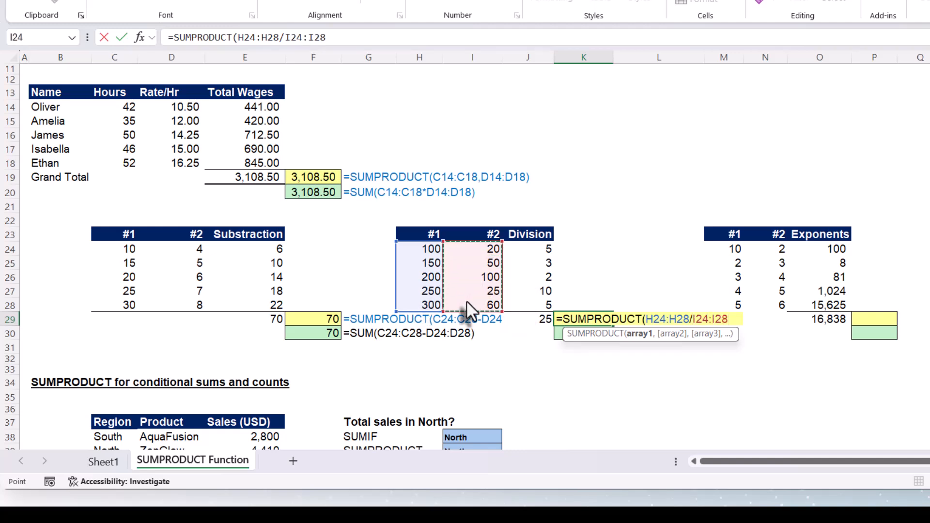
type(")")
key("Return")
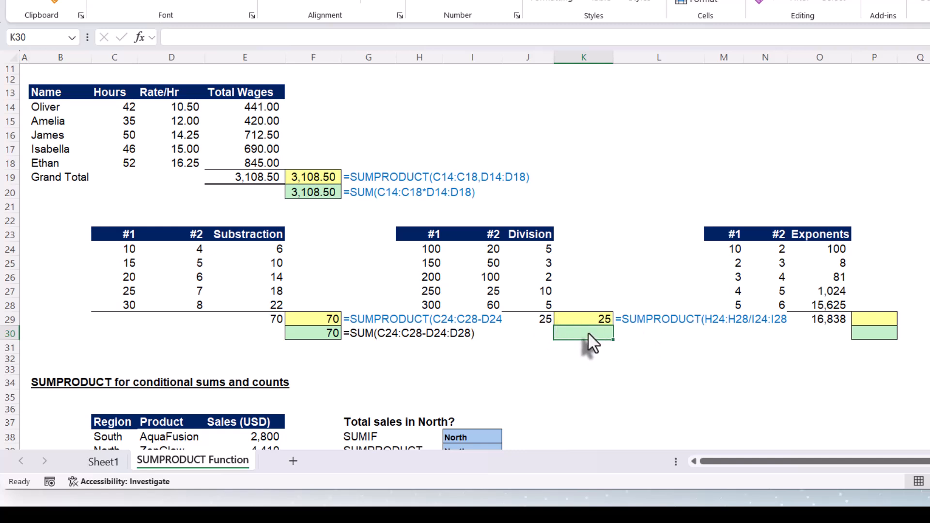
Enter =SUM(H24:H28/I24:I28) in K30 as the alternative division total.
type("=sum")
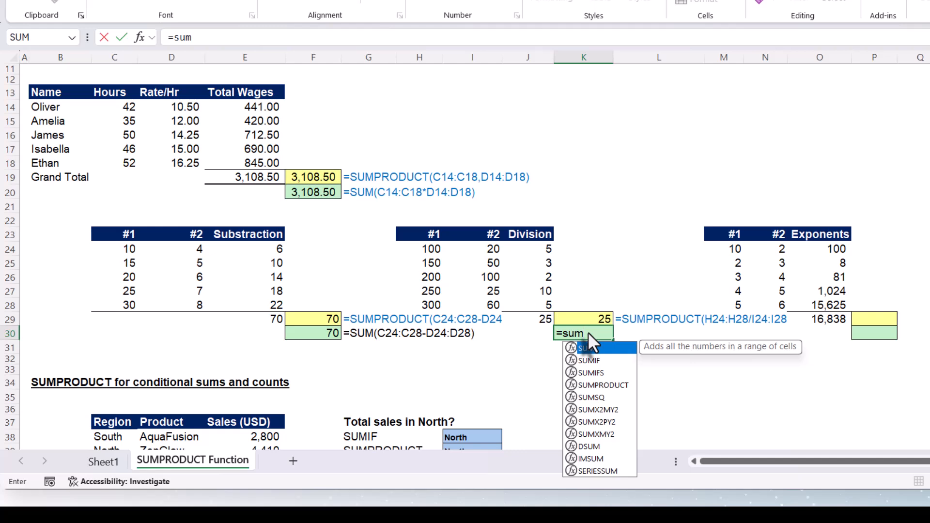
type("(")
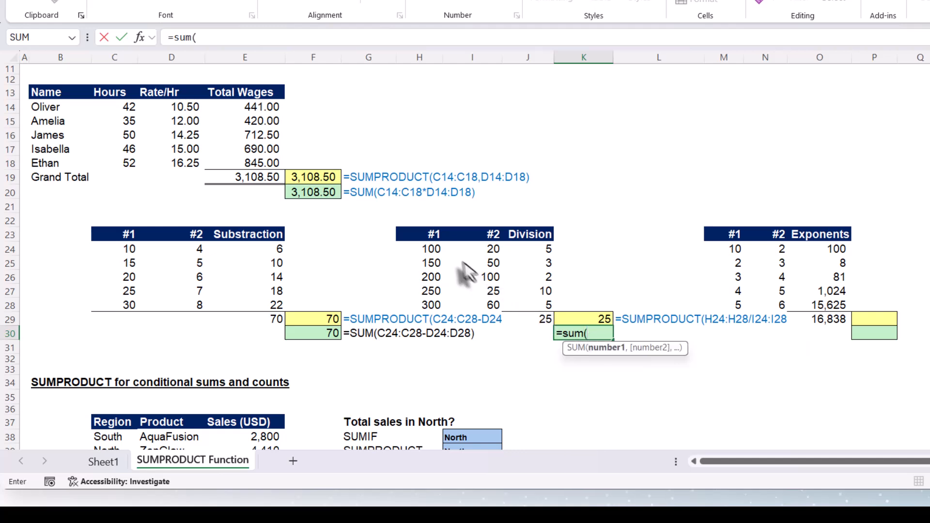
left_click_drag(425, 250, 429, 315)
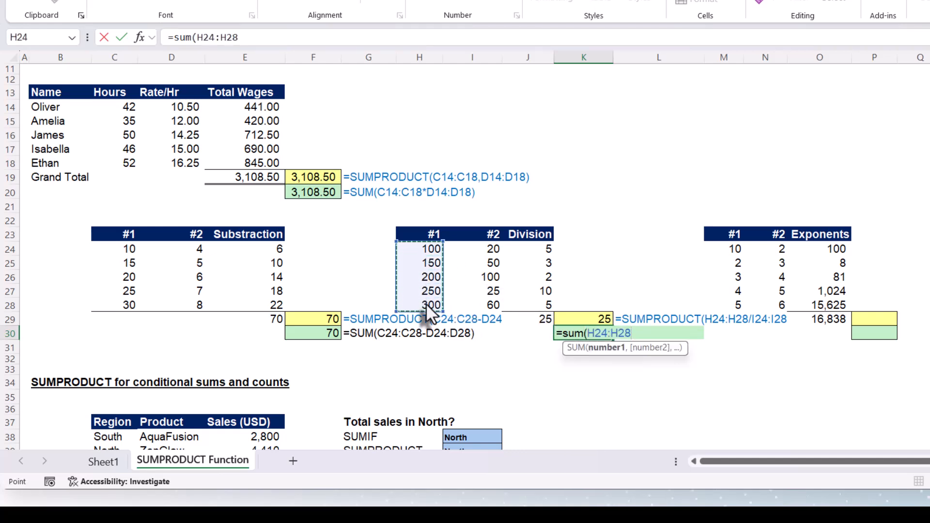
type("/")
left_click_drag(499, 248, 471, 306)
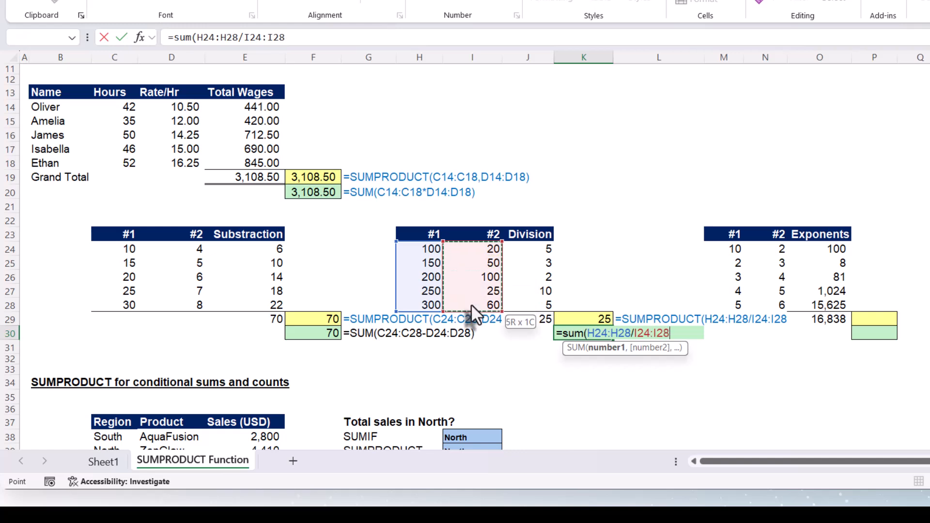
key("Return")
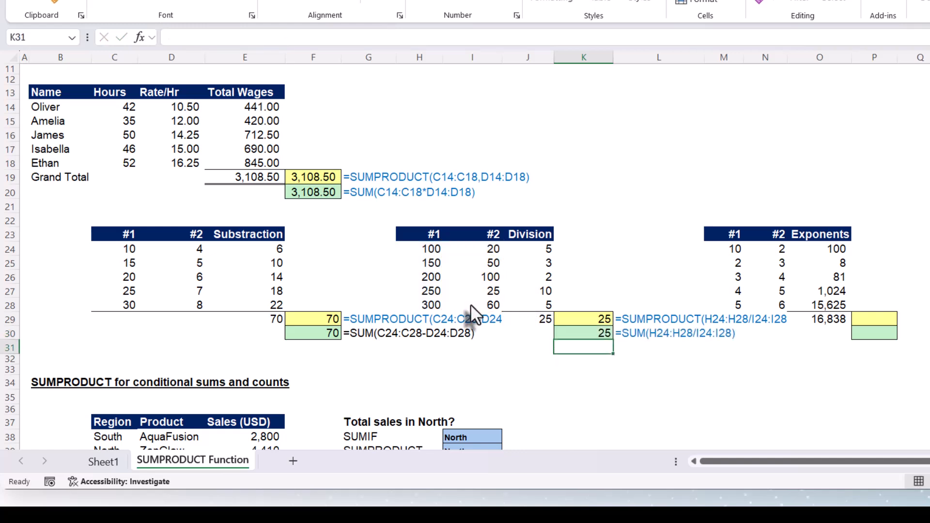
Inspect the exponent formulas in the Exponents column and the SUM total beneath it.
left_click(773, 253)
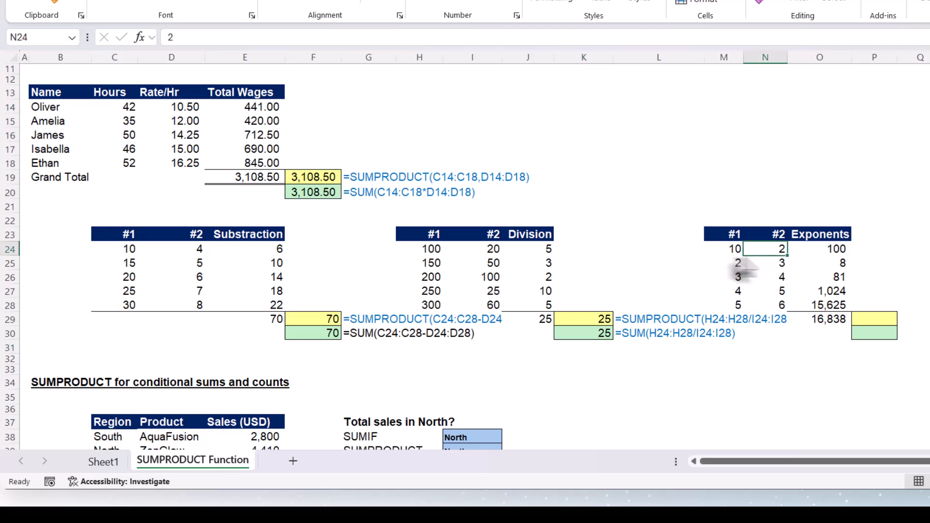
left_click(726, 253)
left_click(777, 254)
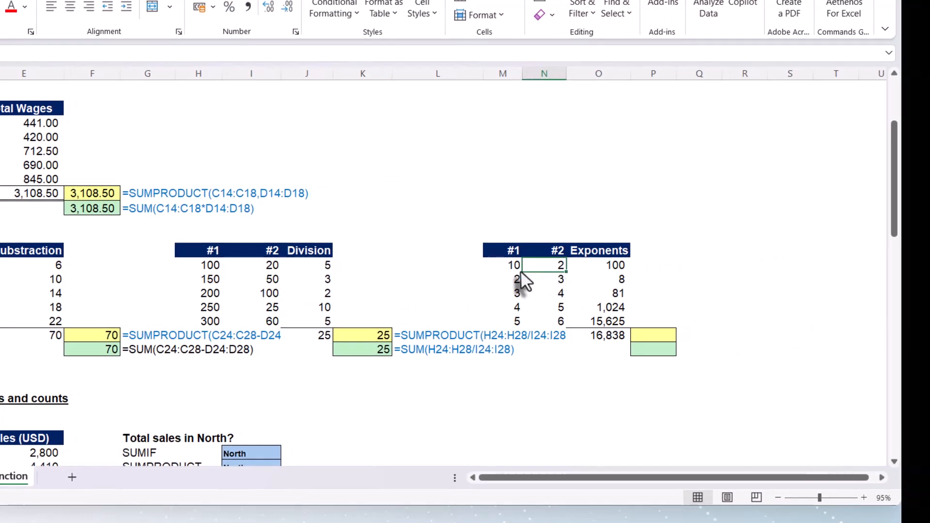
left_click(591, 266)
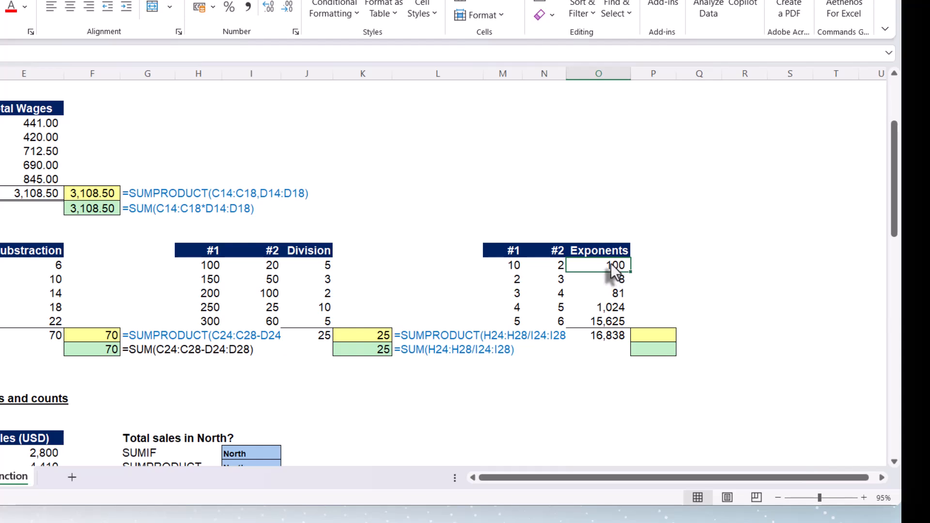
double_click(620, 269)
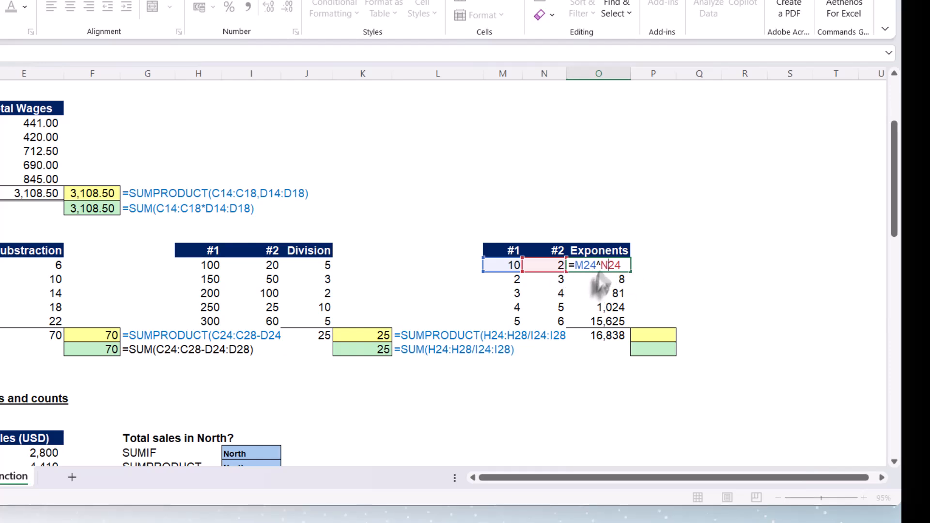
key("ctrl+Return")
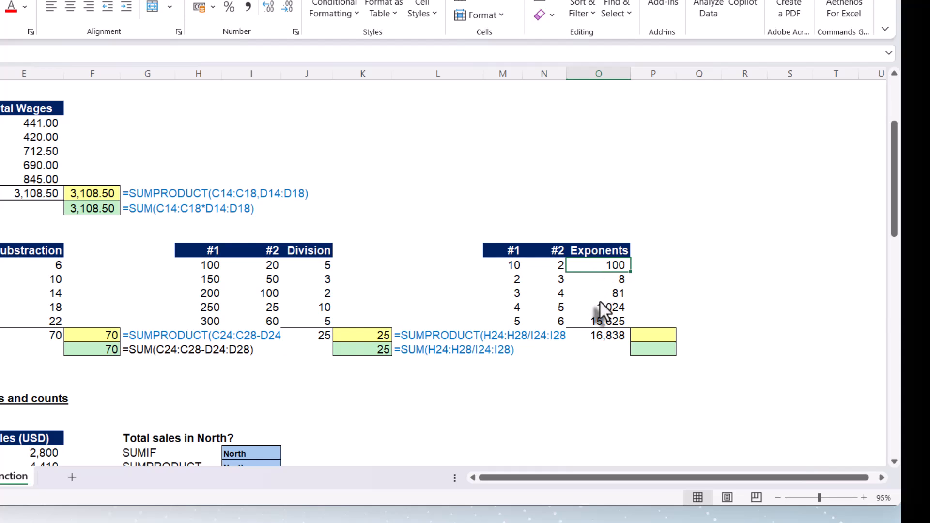
left_click(600, 308)
double_click(601, 309)
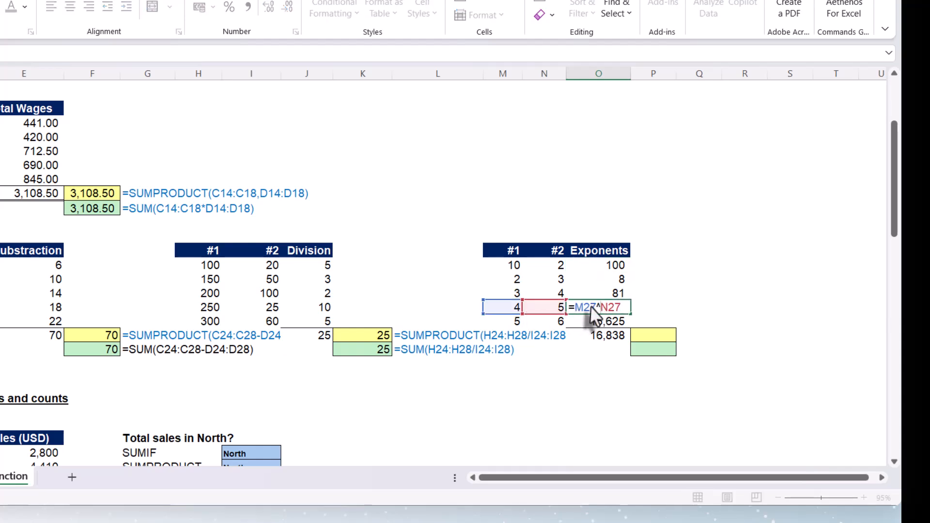
key("Escape")
double_click(595, 335)
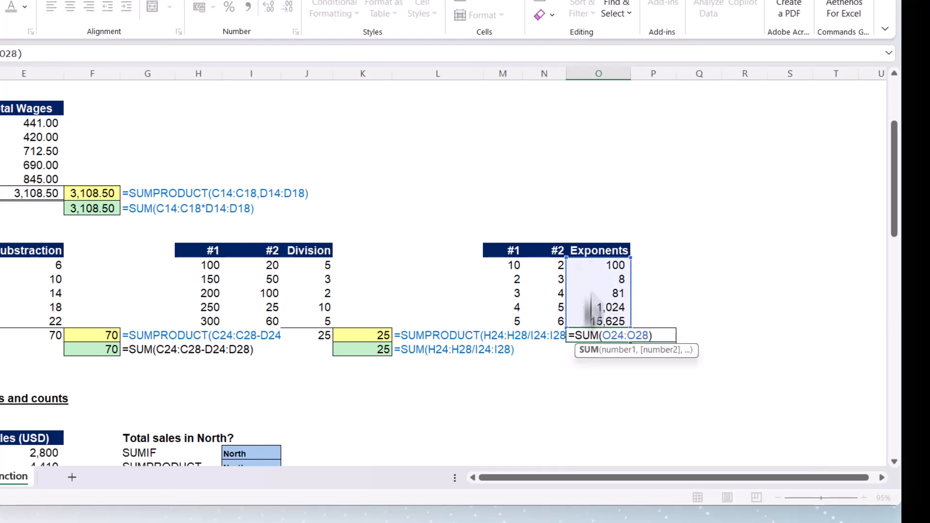
key("Escape")
Enter =SUMPRODUCT(M24:M28^N24:N28) in P29 to total the exponent results.
left_click(648, 336)
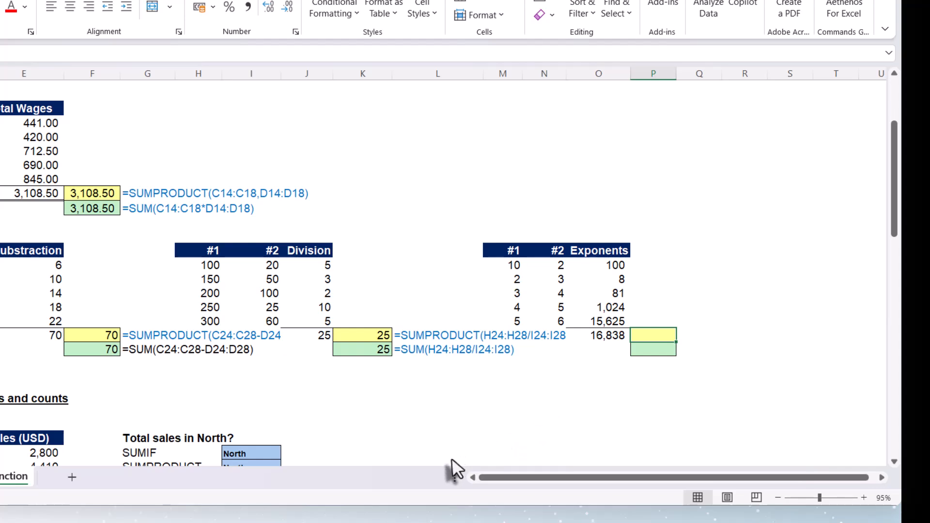
type("=sum")
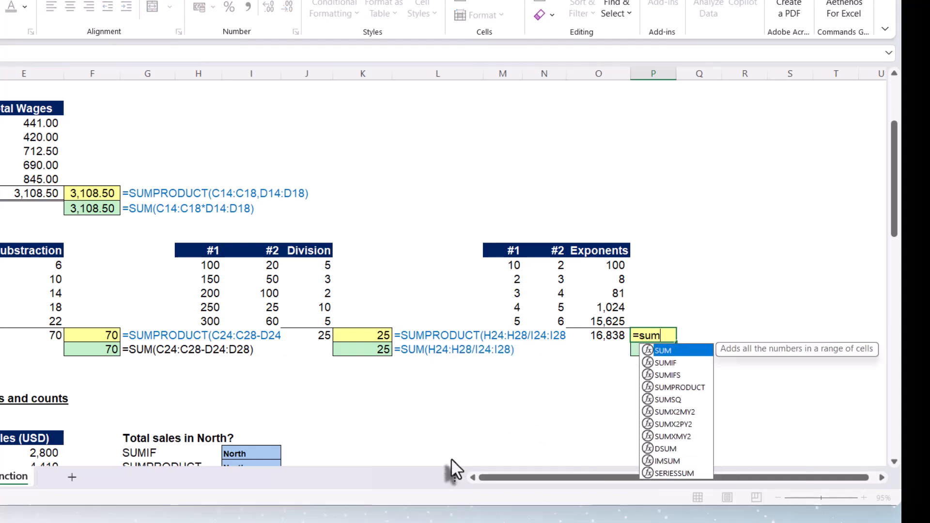
type("pr")
key("Tab")
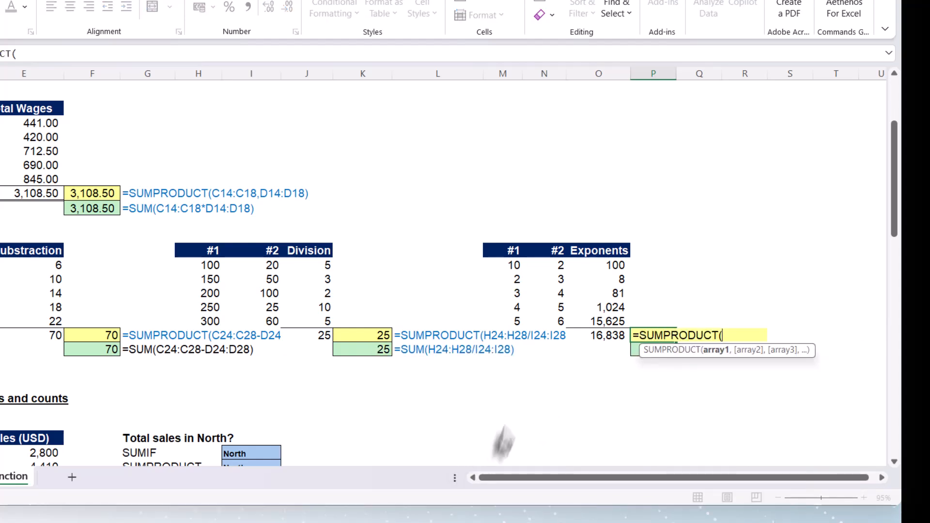
left_click_drag(504, 266, 501, 317)
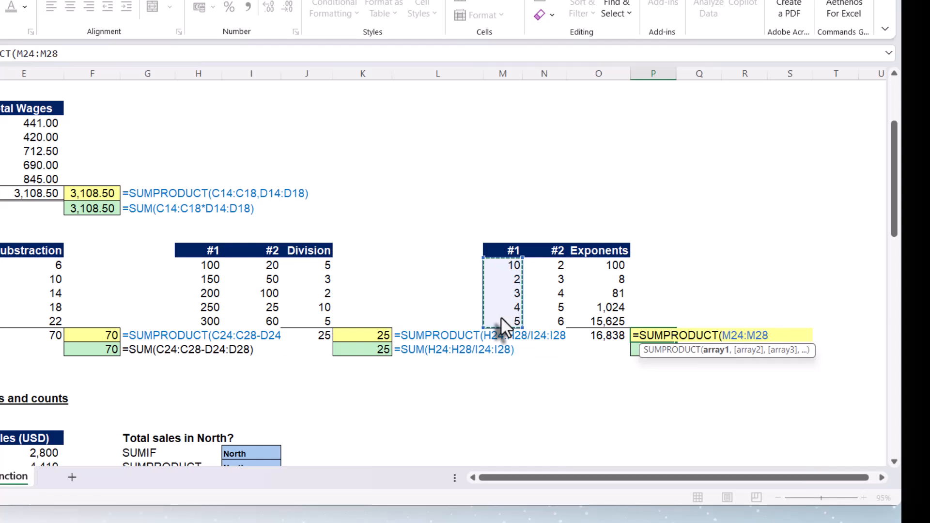
type("^")
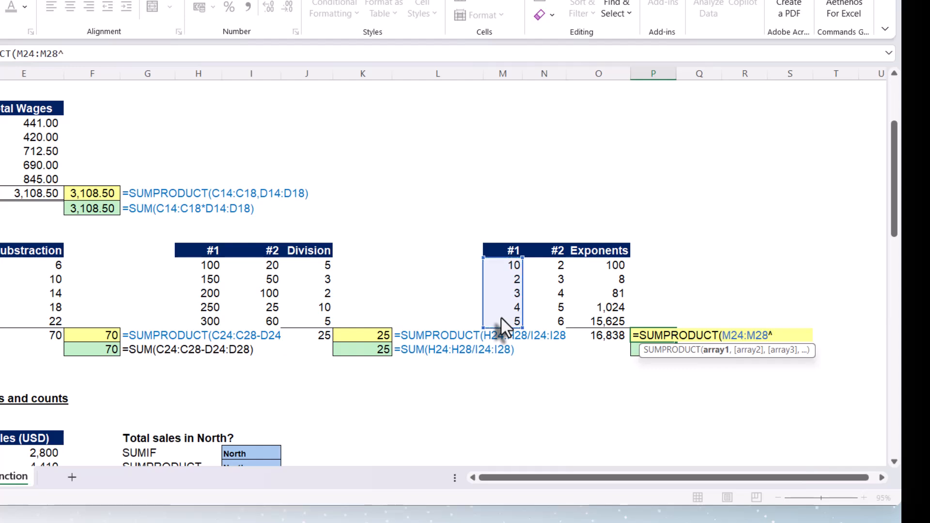
left_click_drag(552, 265, 548, 318)
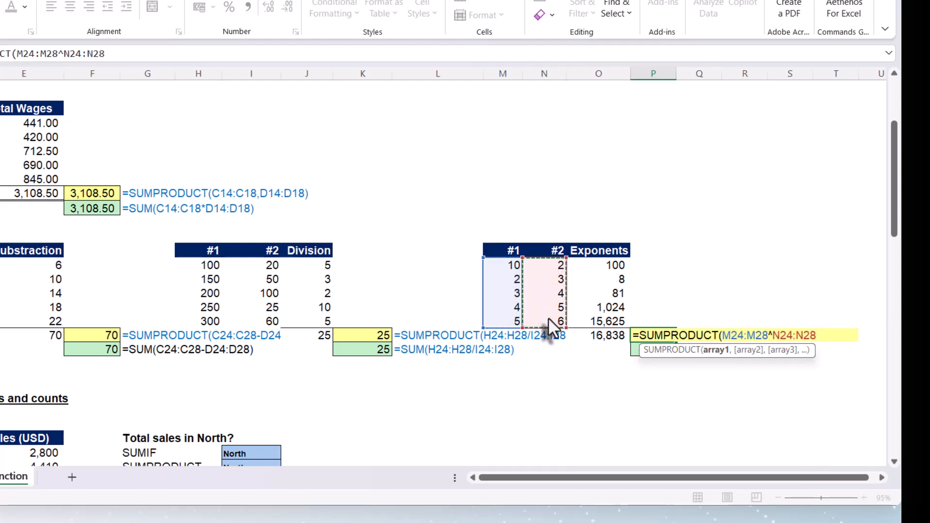
type(")")
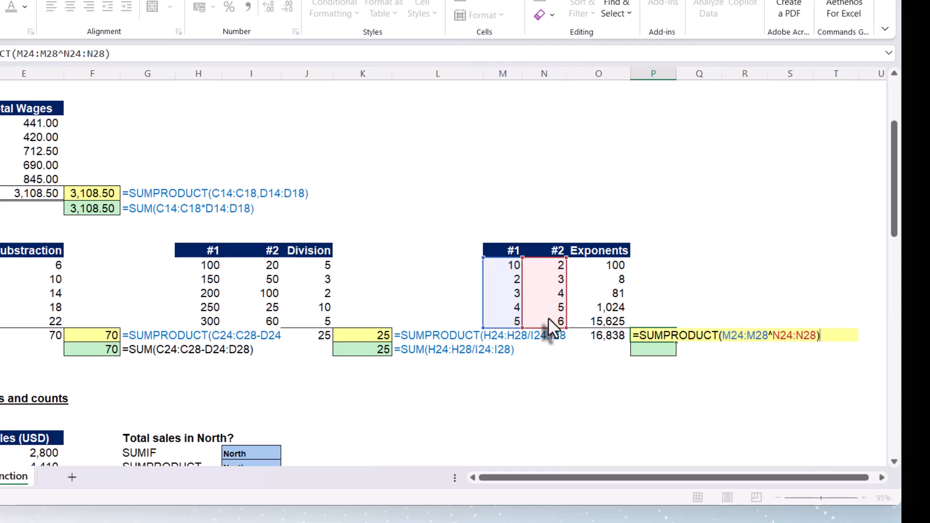
key("Return")
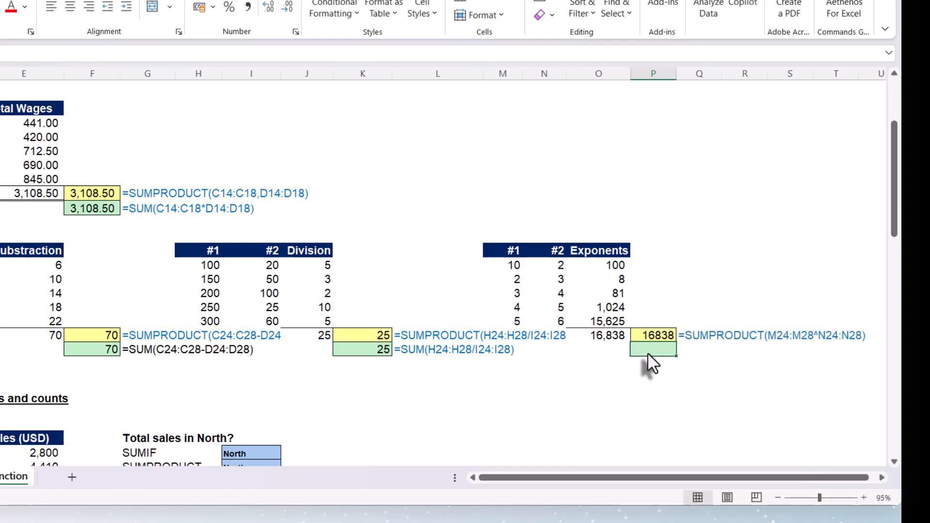
Enter =SUM(M24:M28^N24:N28) in P30 as the alternative exponent total.
type("=su")
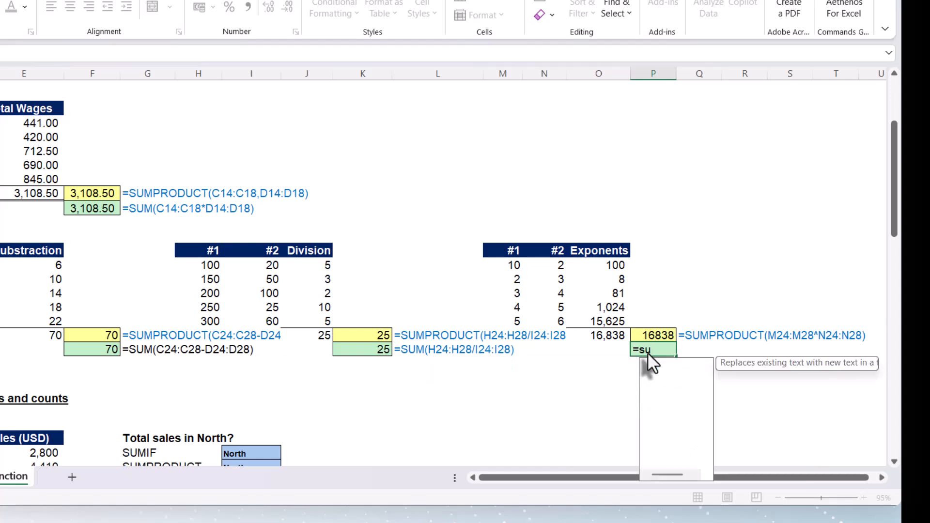
type("m(")
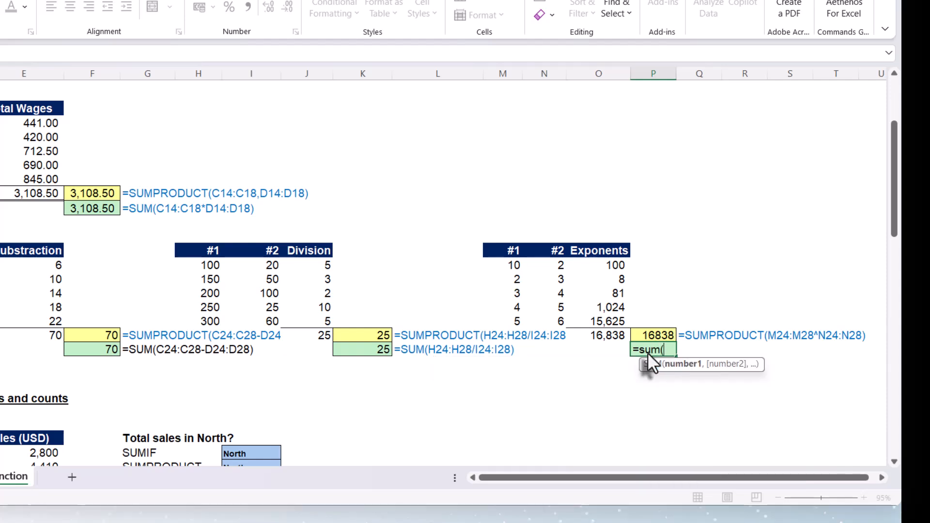
left_click_drag(511, 265, 496, 319)
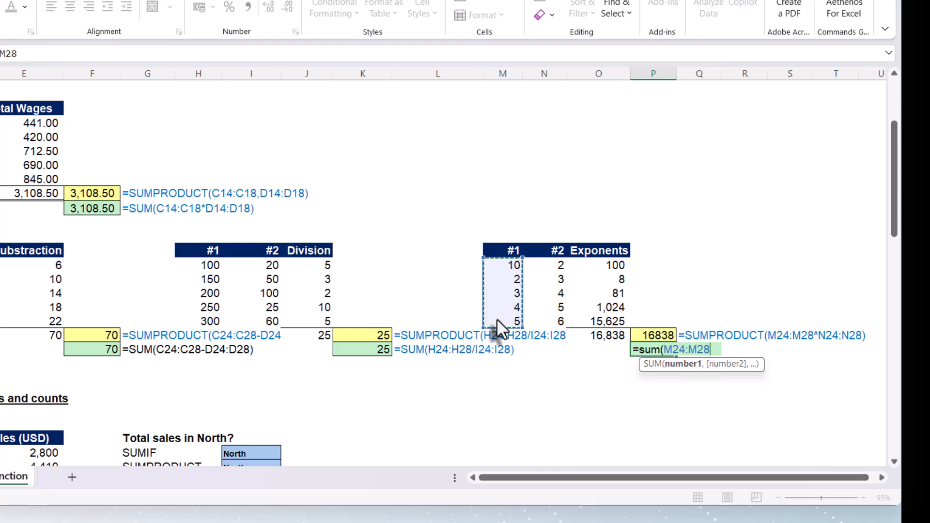
type("^")
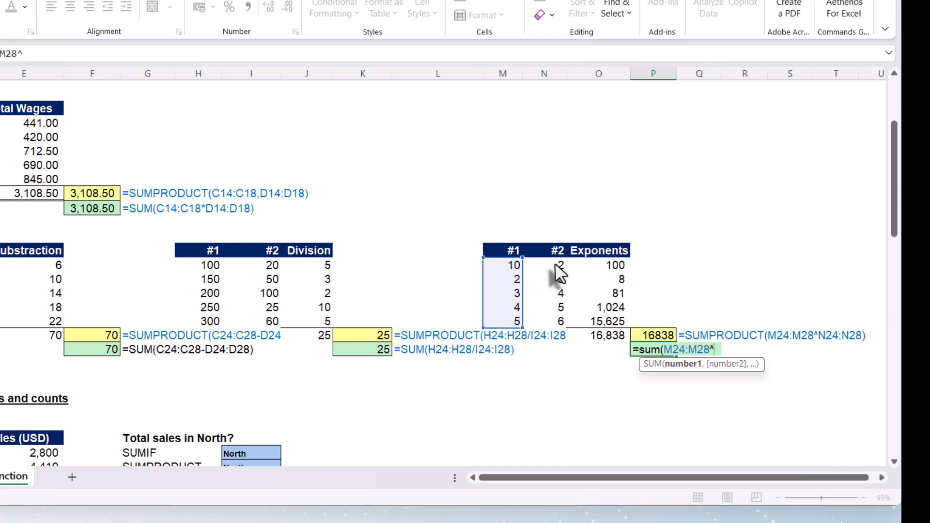
left_click_drag(555, 266, 547, 321)
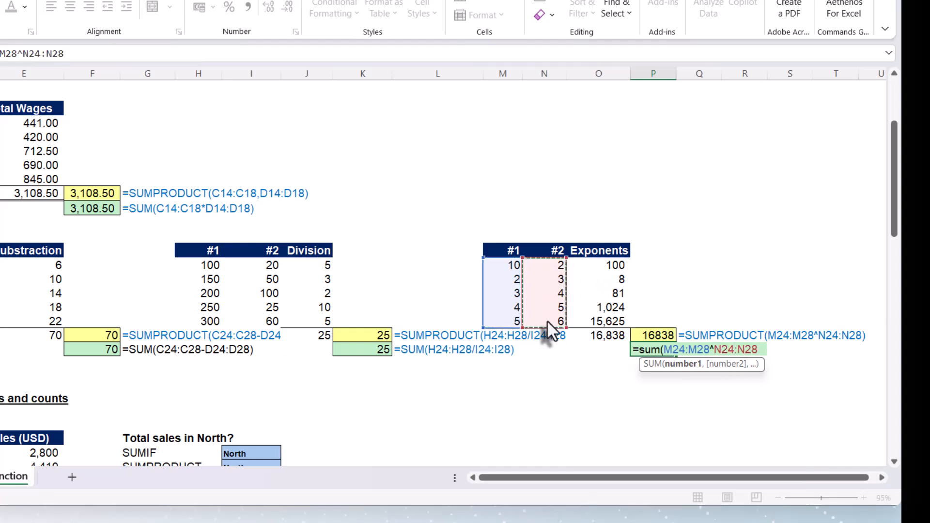
type("(")
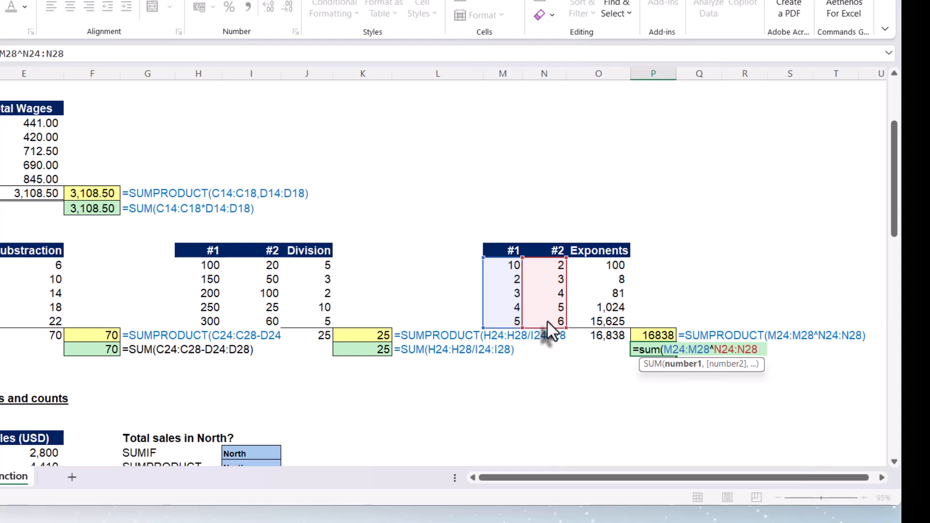
key("BackSpace")
type(")")
key("Return")
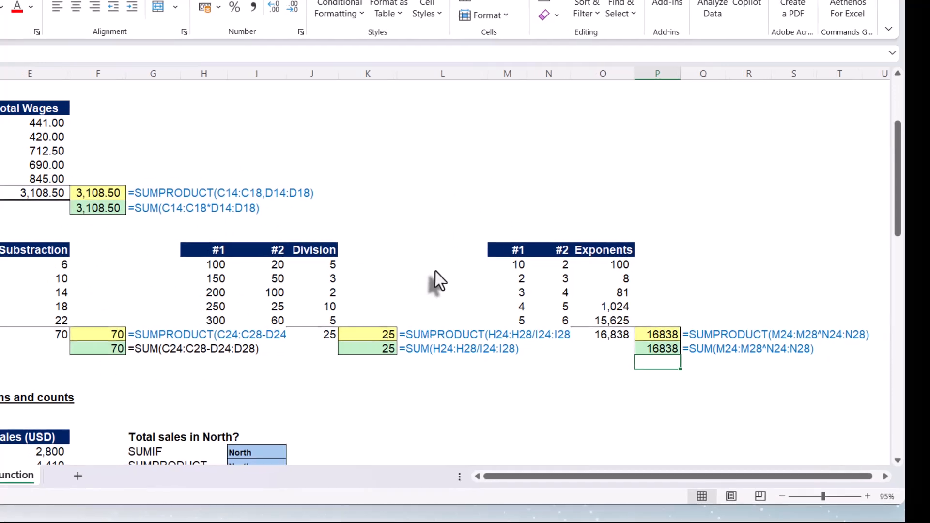
Examine the Region, Product and Sales (USD) columns of the conditional sums table.
scroll(605, 300, "down", 5)
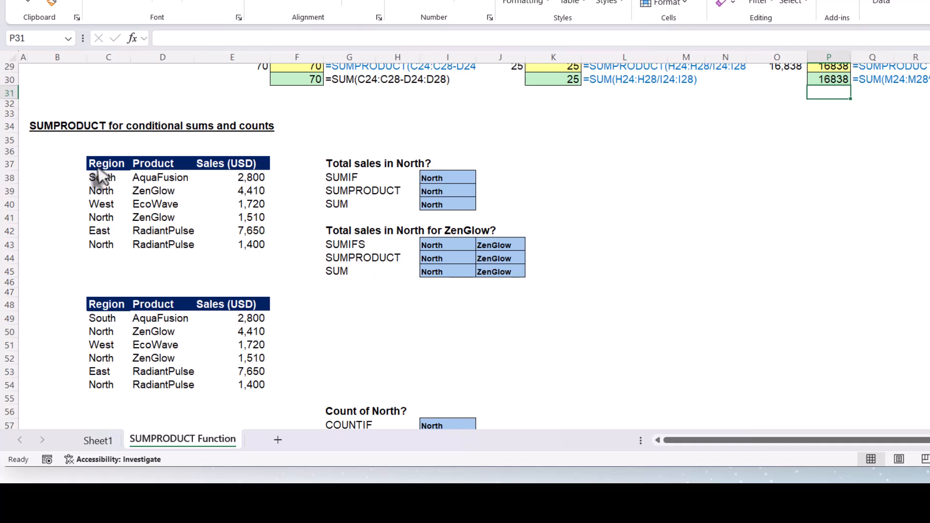
left_click_drag(103, 167, 109, 243)
left_click_drag(153, 179, 158, 244)
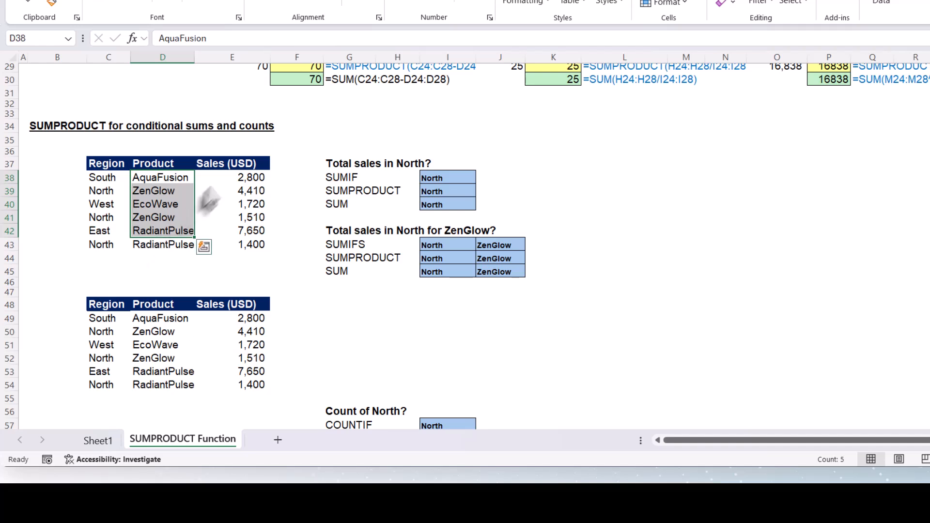
left_click_drag(228, 164, 222, 240)
left_click(109, 204)
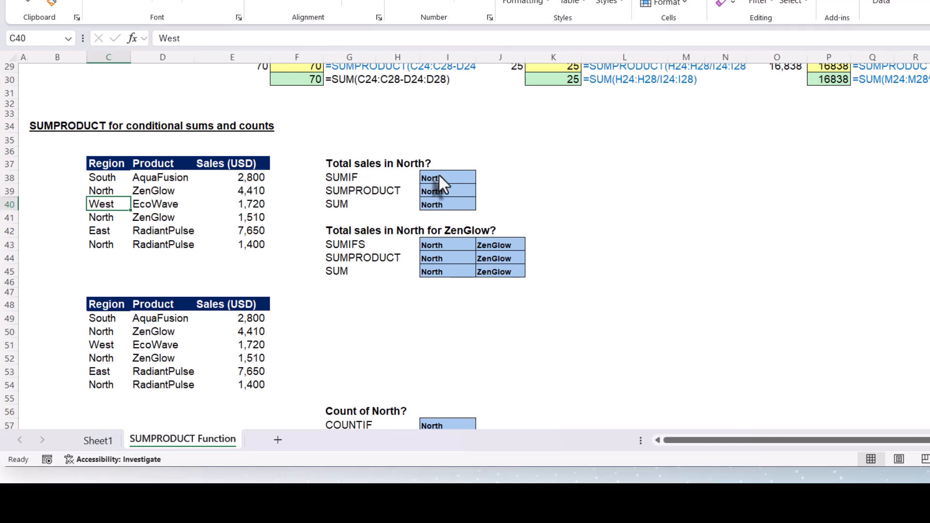
Enter =SUMIF(Region,I38,Sales) in J38 to total sales for North.
left_click(500, 177)
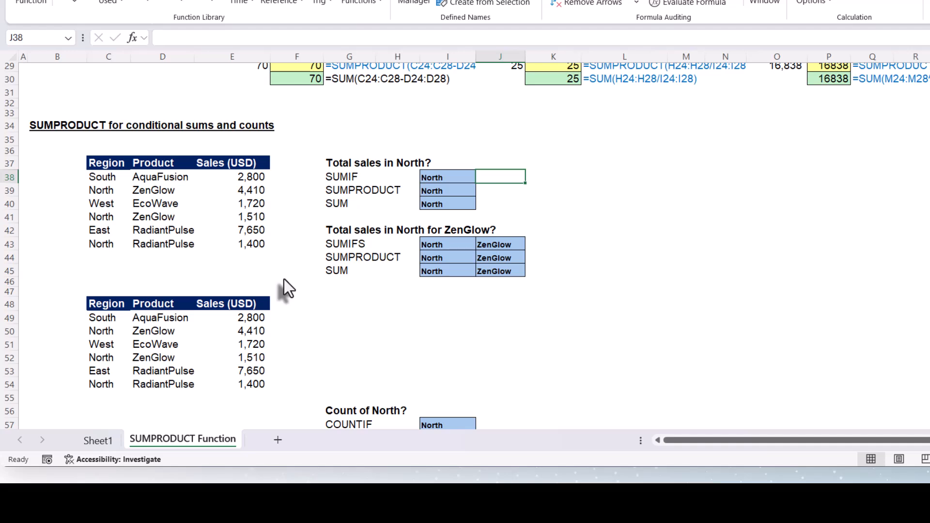
type("=su")
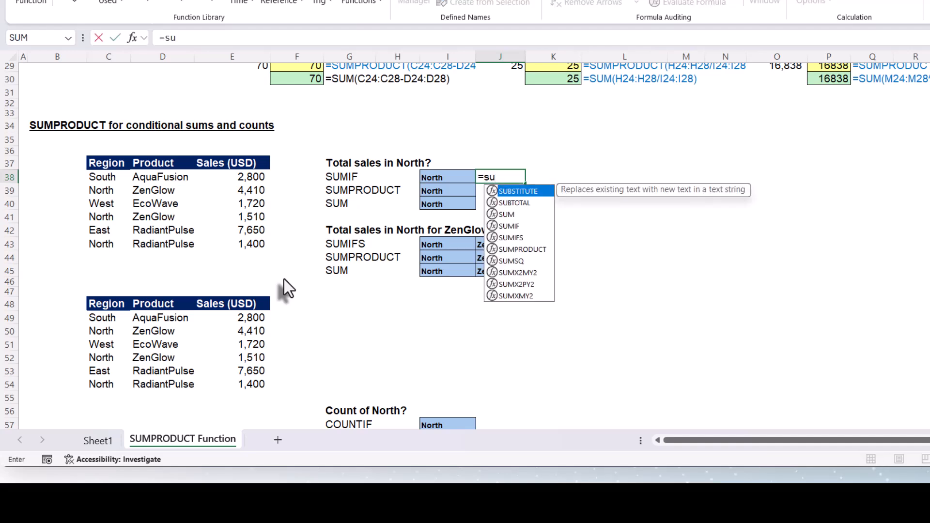
type("mif")
key("Tab")
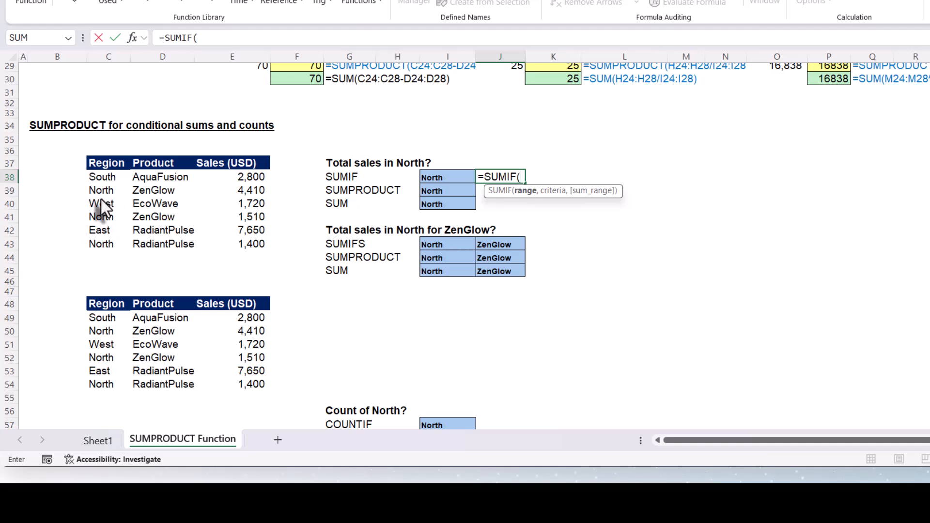
type("reh")
key("BackSpace")
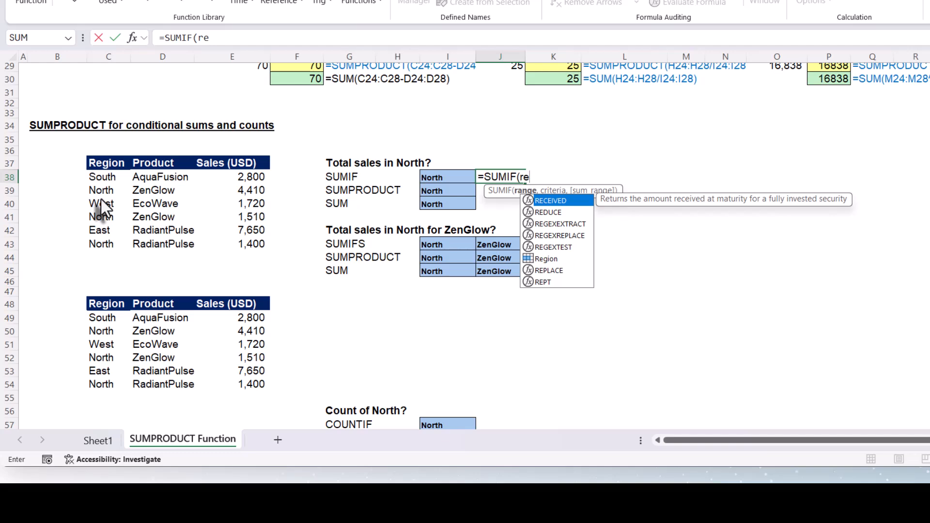
type("gi")
key("Tab")
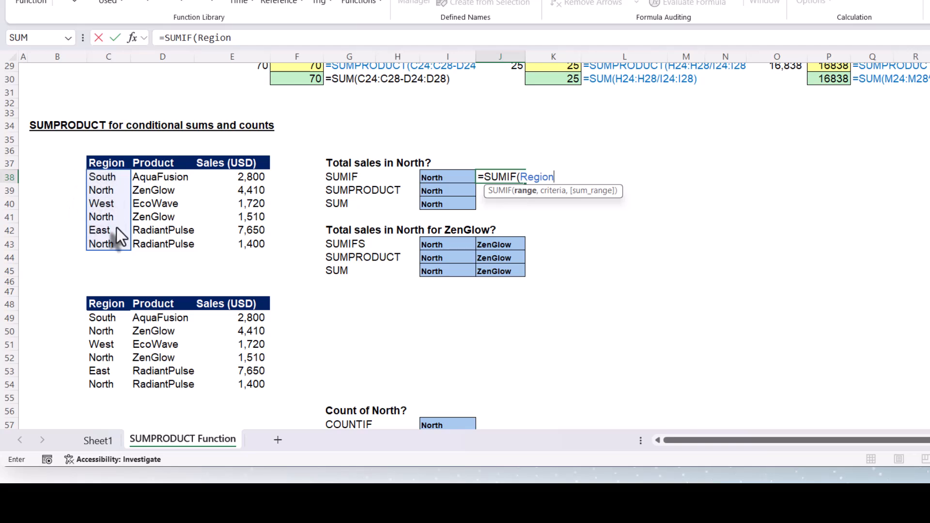
type(",")
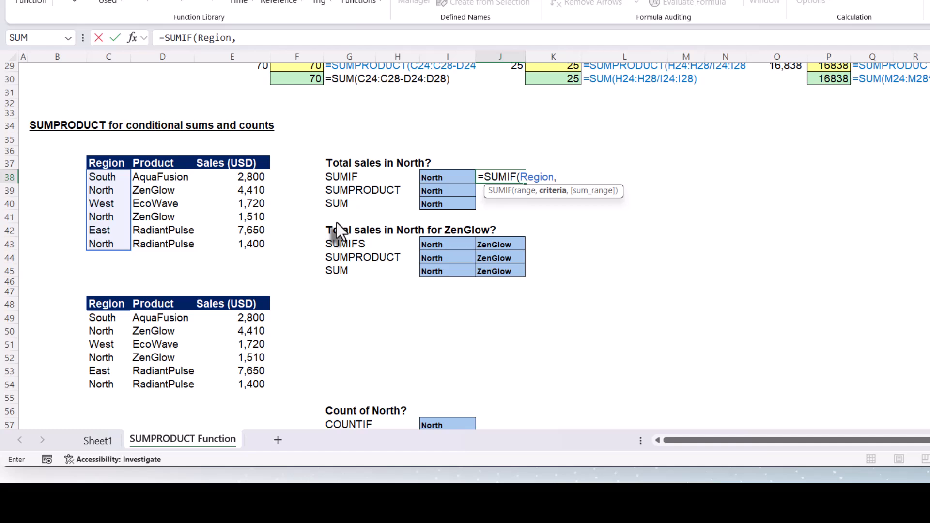
left_click(440, 177)
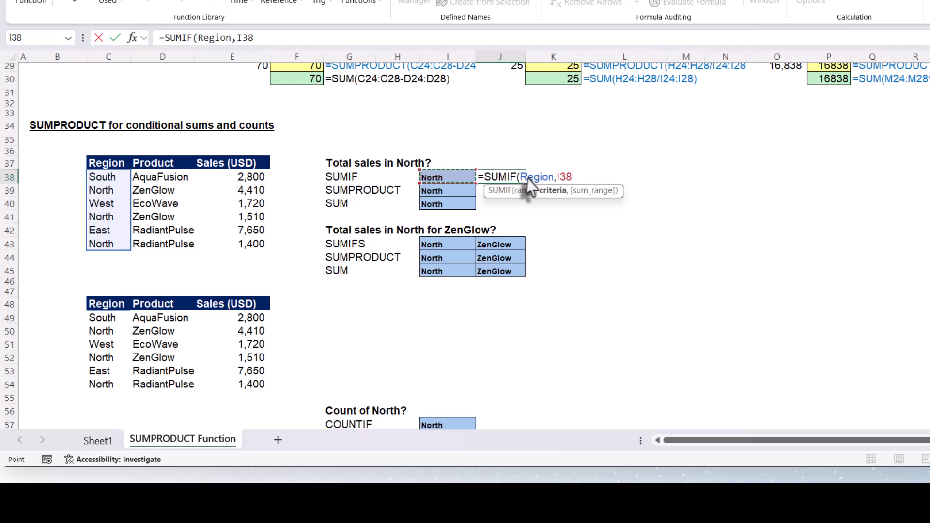
type(",")
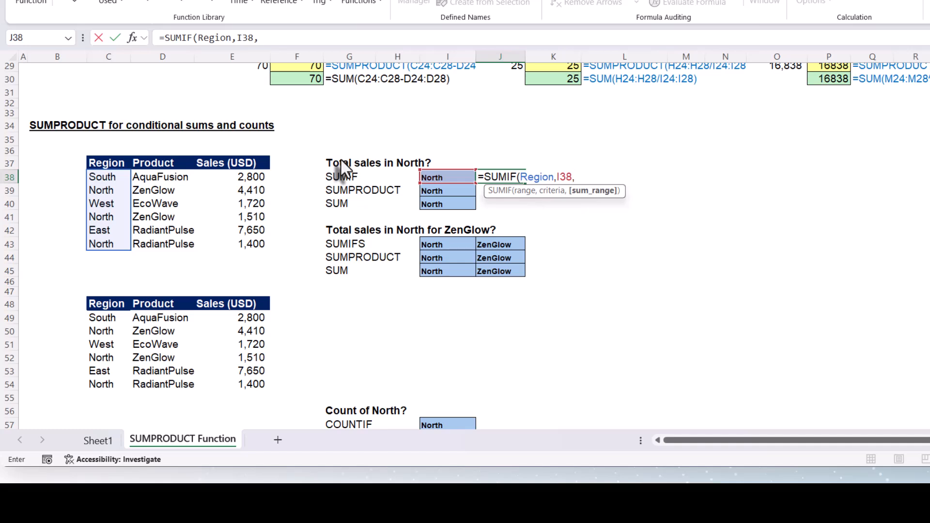
type("sa")
key("Tab")
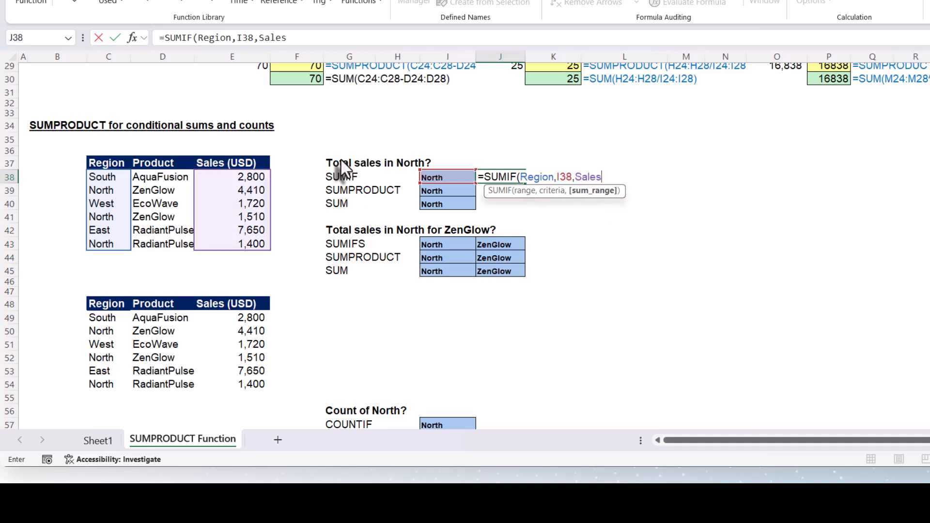
type(")")
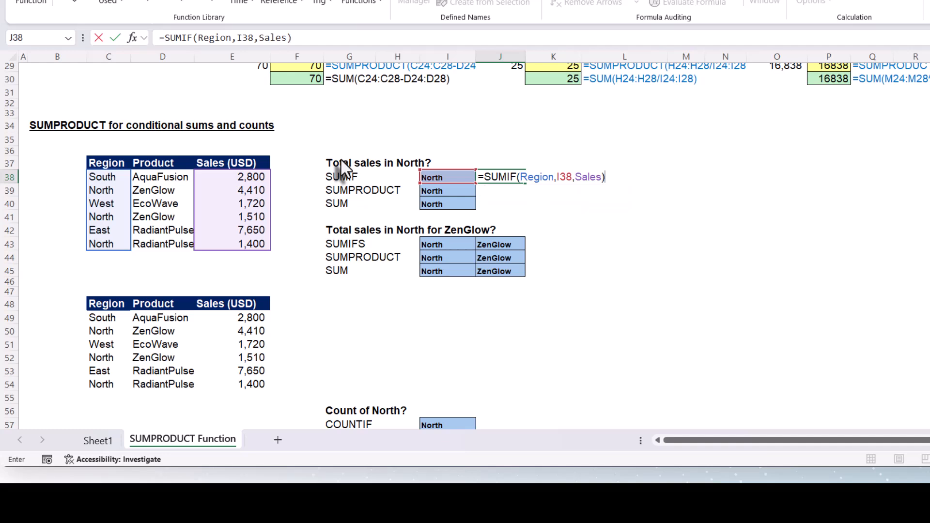
key("Return")
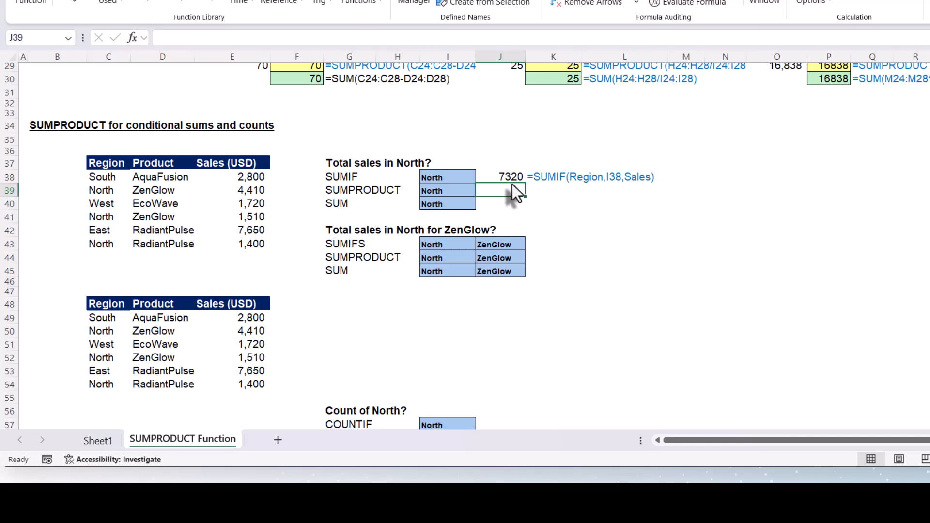
Enter =SUMPRODUCT((Region=I39)*Sales) in J39 as the SUMPRODUCT version of the North sales total.
left_click(501, 177)
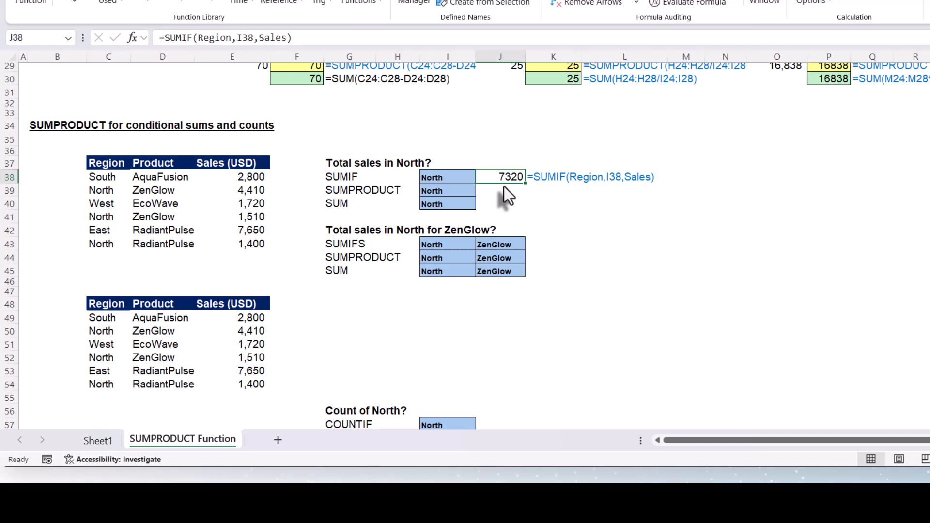
left_click(503, 192)
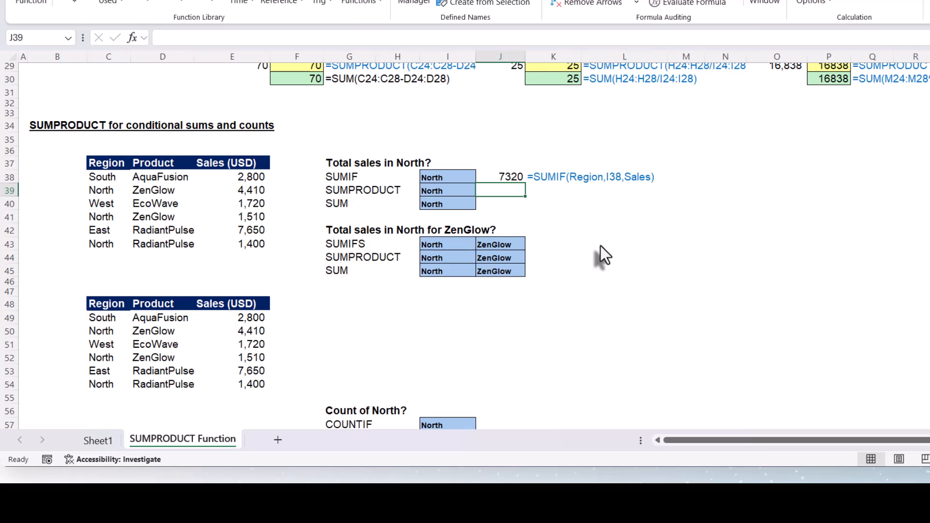
type("=s")
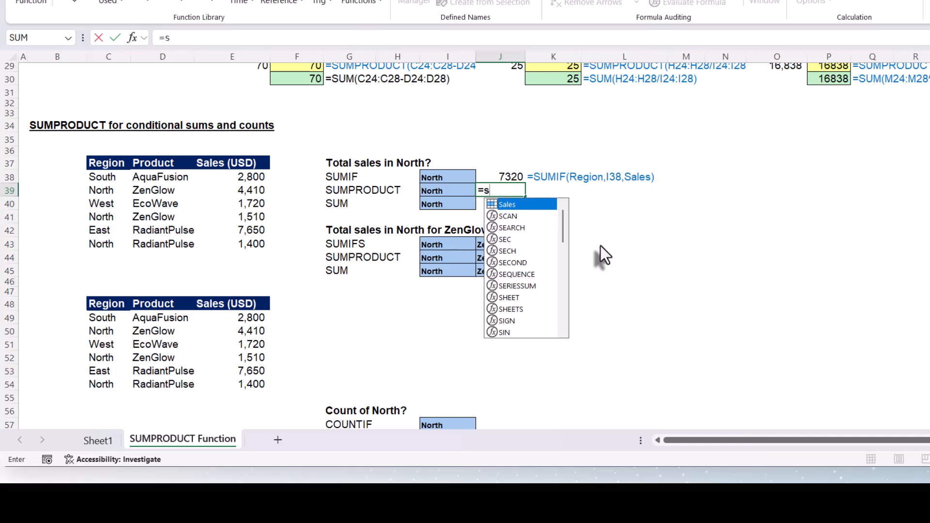
type("ump")
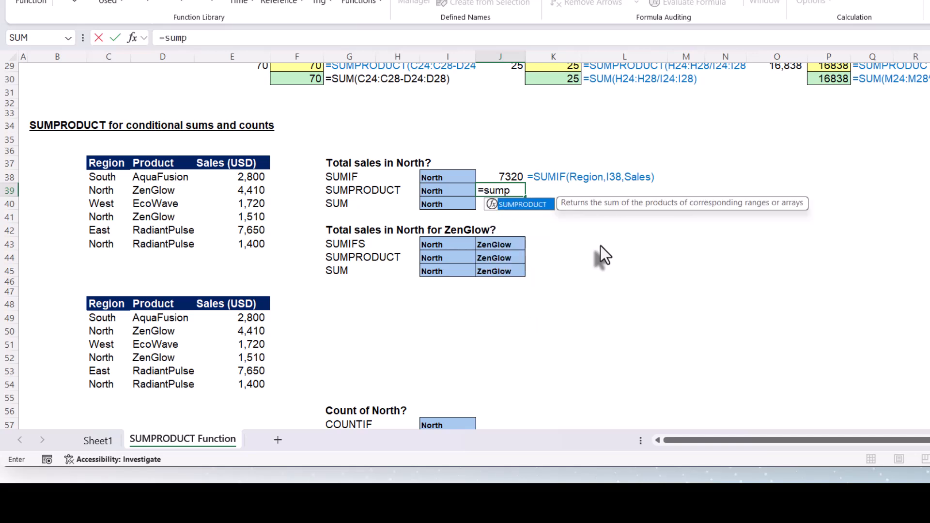
key("Tab")
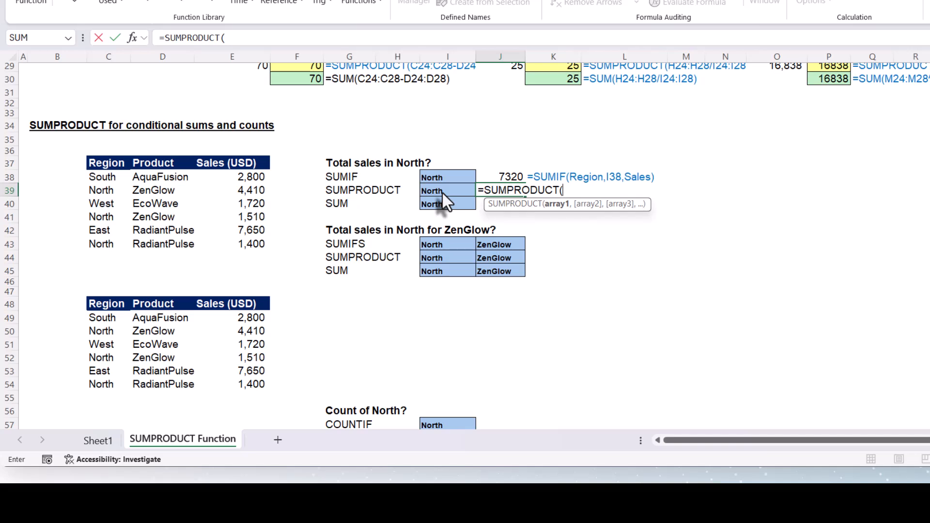
type("(")
type("r")
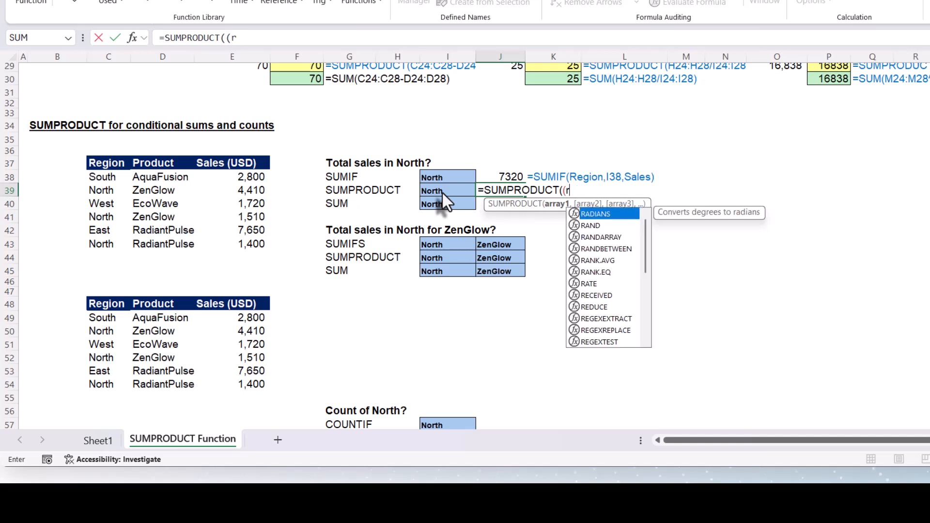
type("eg")
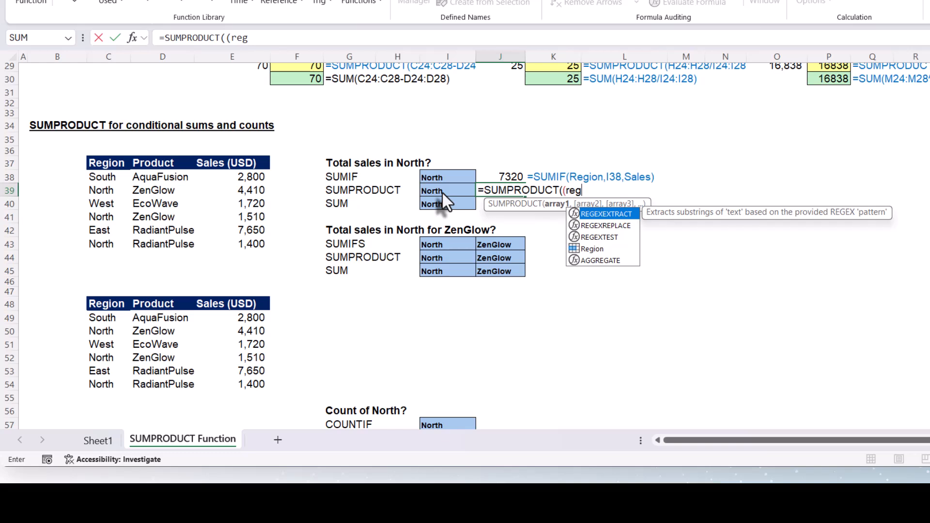
type("i")
key("Tab")
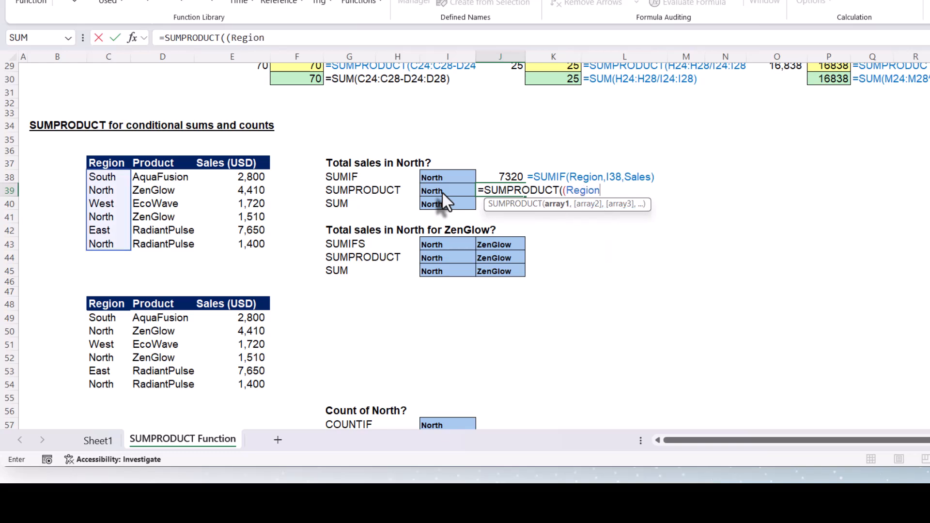
type("=")
left_click(443, 192)
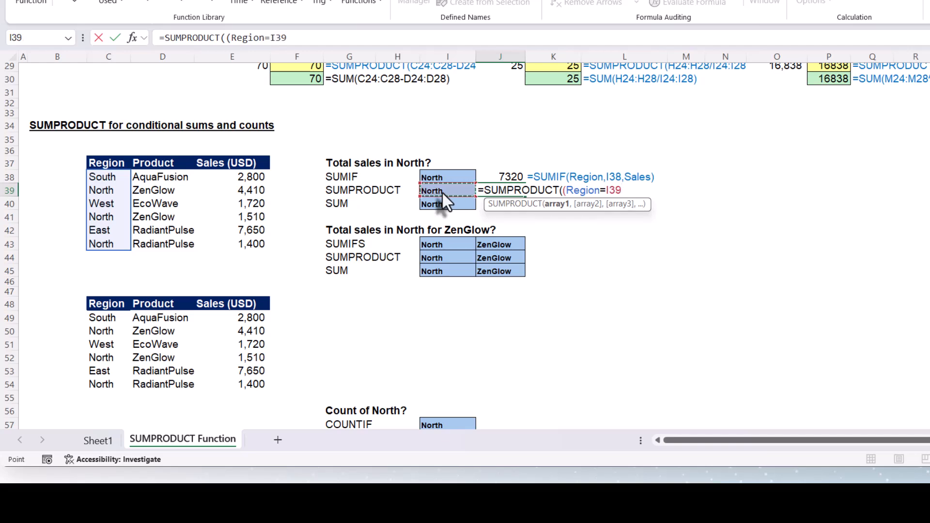
type(")*")
type("Sales")
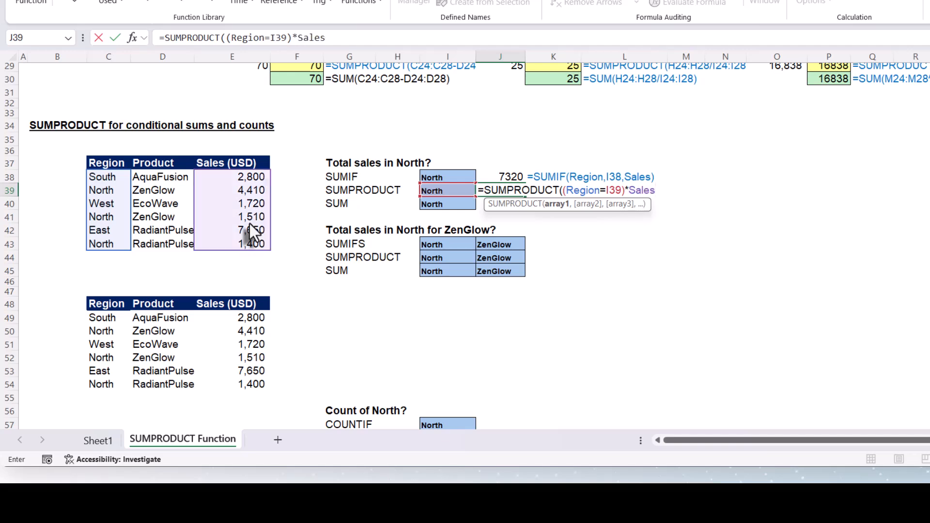
type(")")
key("Return")
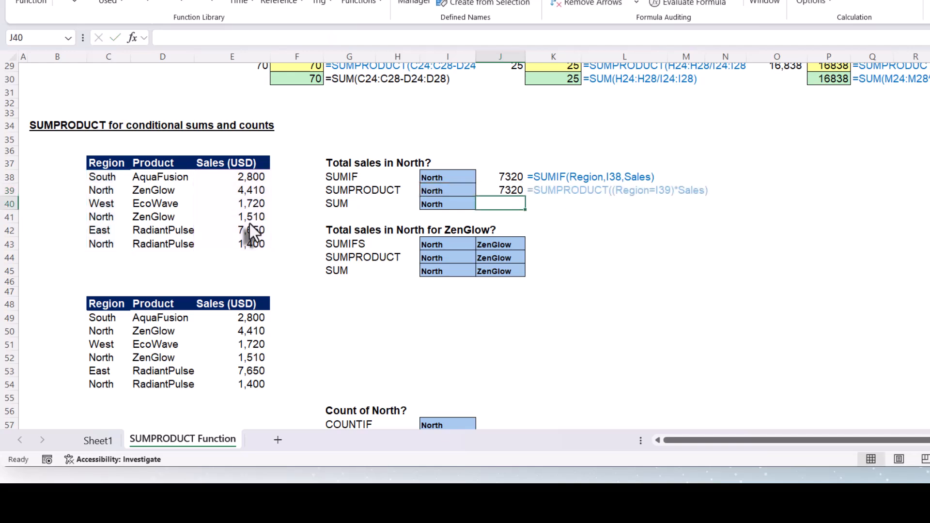
Examine the Region=I39 comparison inside the J39 SUMPRODUCT formula without changing it.
left_click(502, 190)
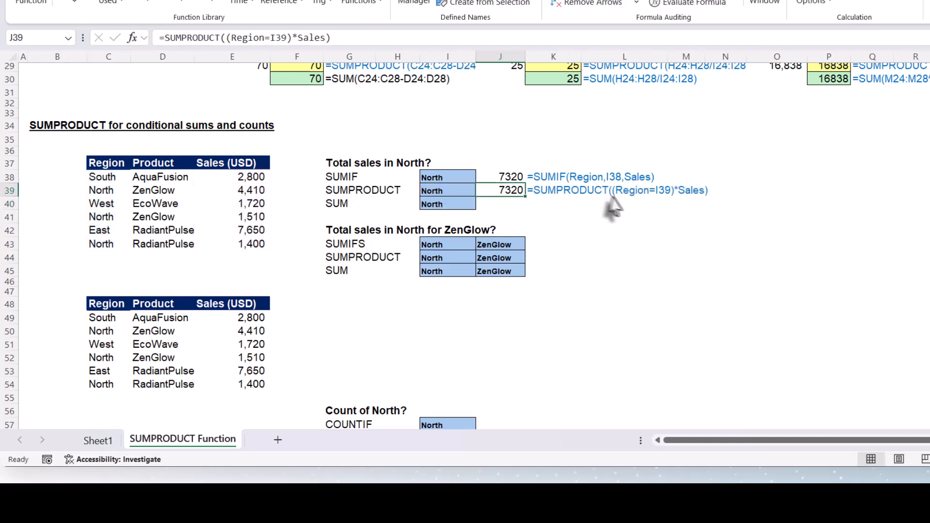
left_click(548, 194)
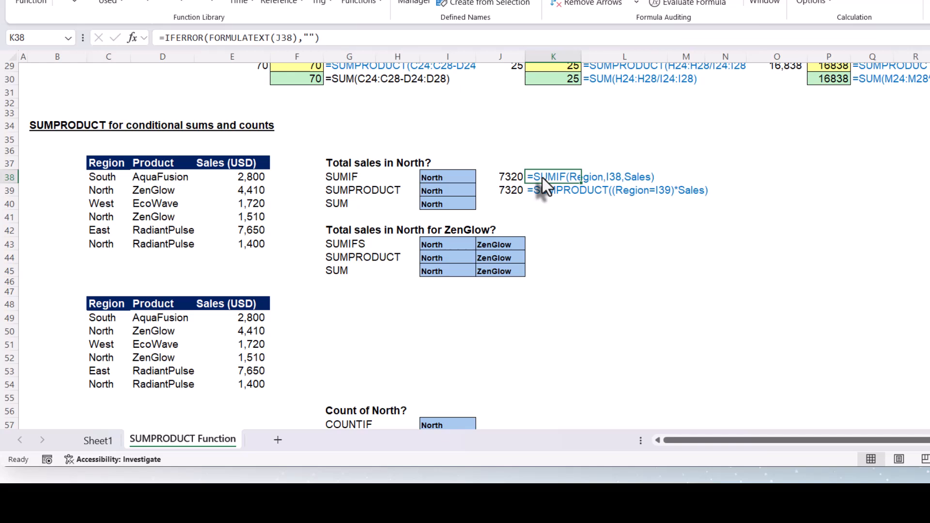
left_click(499, 189)
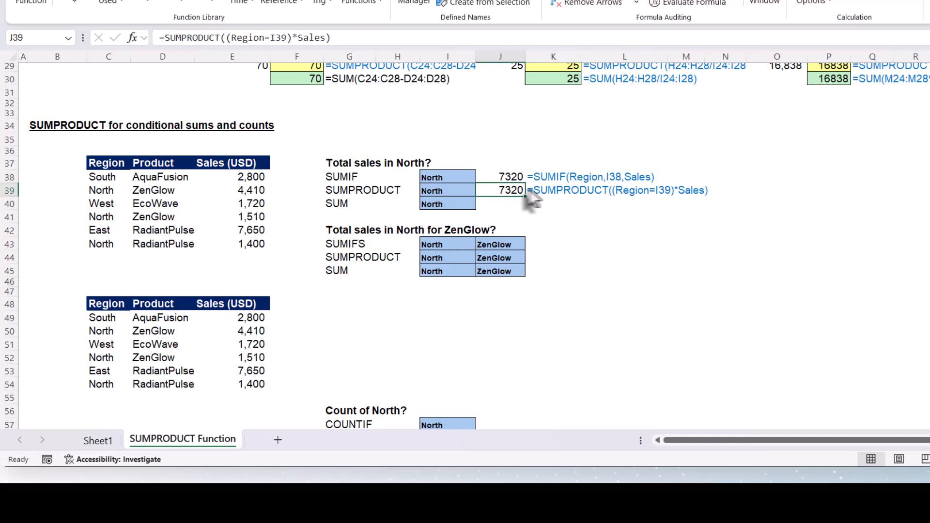
double_click(513, 190)
left_click_drag(567, 190, 597, 190)
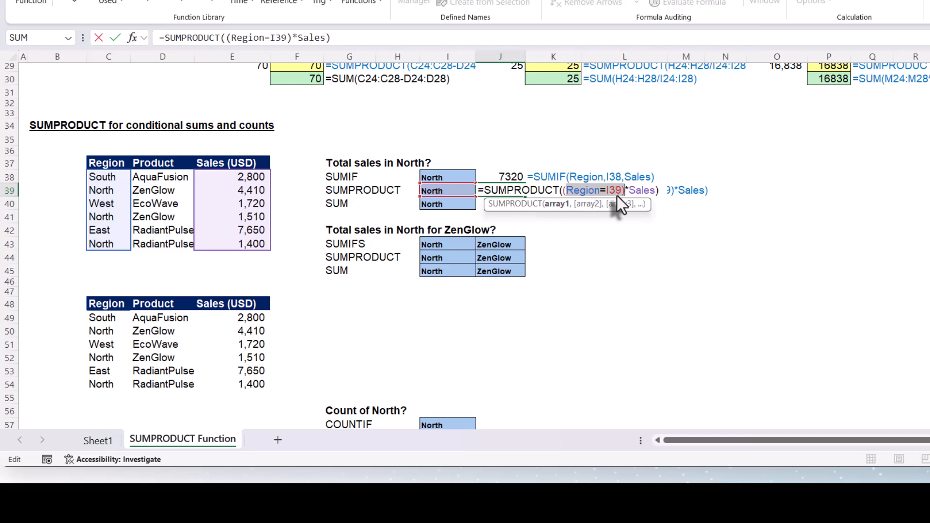
left_click(588, 190)
left_click_drag(561, 191, 623, 193)
left_click(609, 190)
left_click_drag(563, 191, 601, 194)
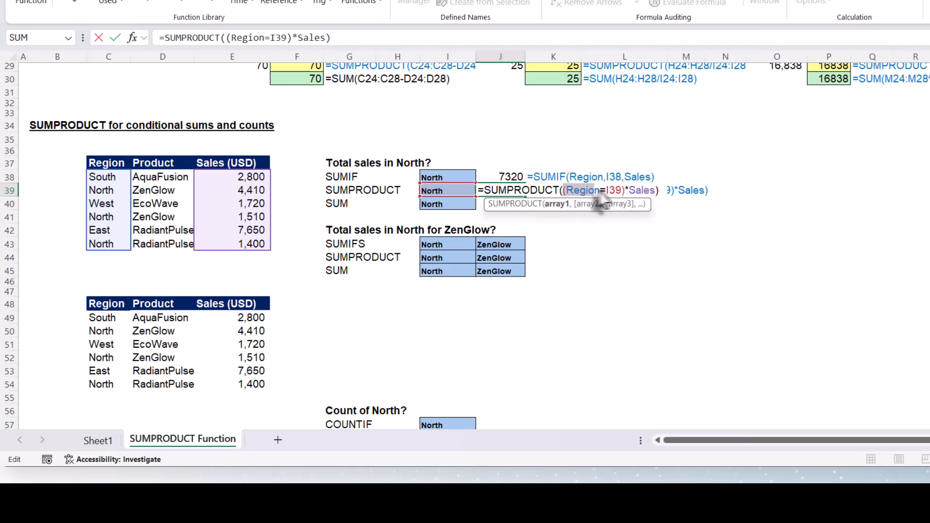
mouse_move(591, 187)
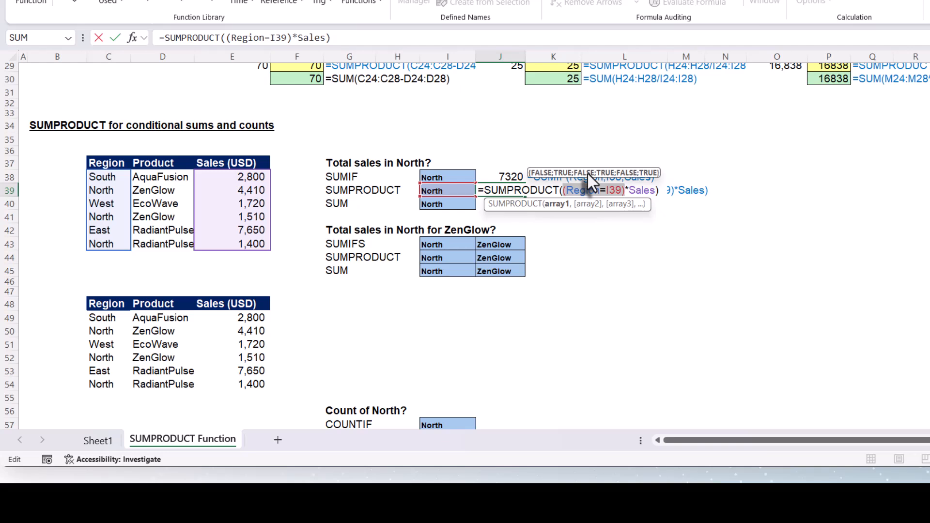
key("Escape")
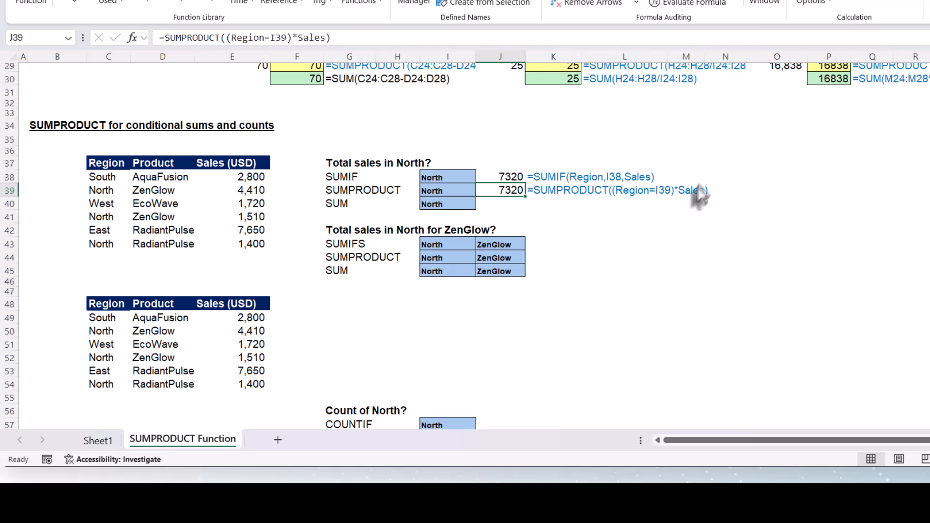
Enter =Region=I39 in O39 to spill the comparison array beside the formulas.
left_click(775, 190)
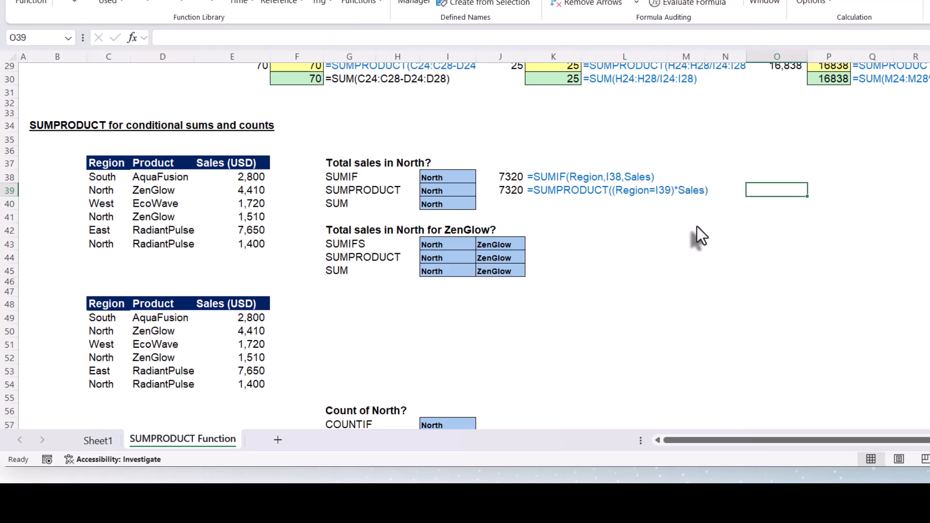
type("=")
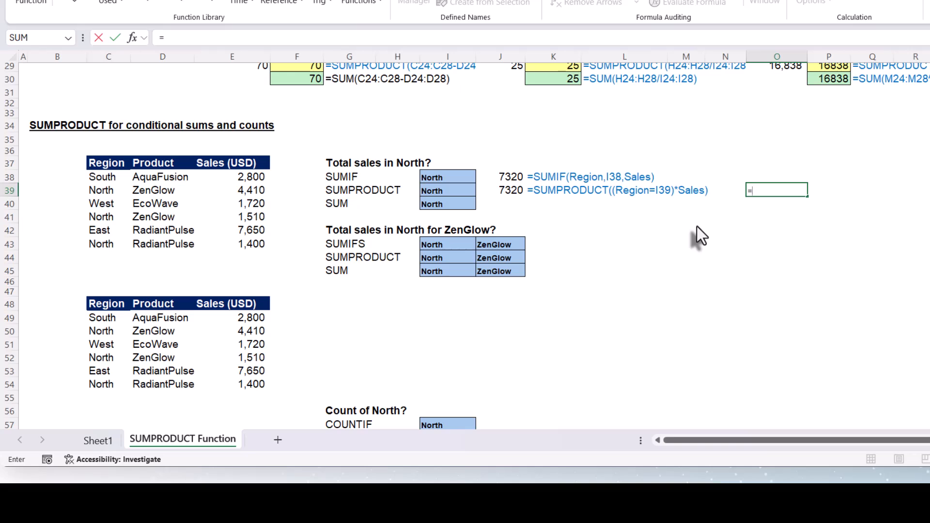
type("regio")
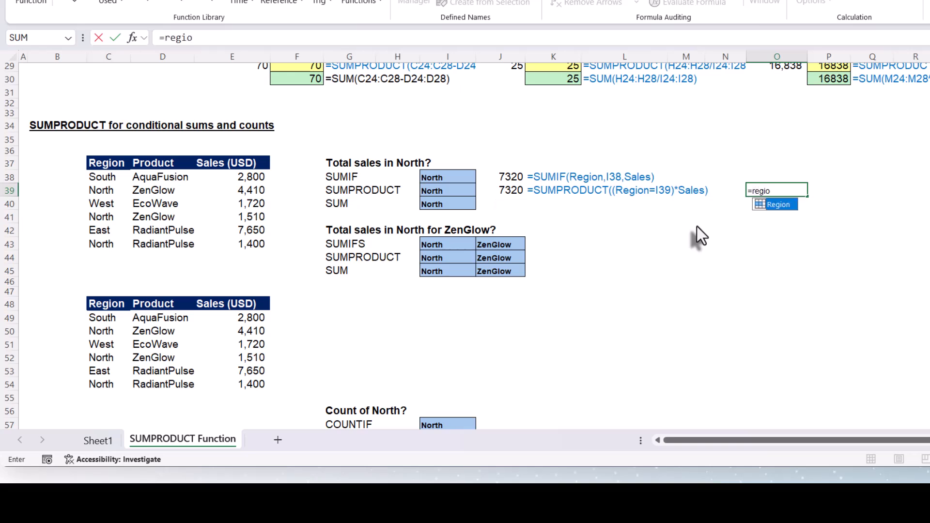
type("n")
key("Tab")
type("=")
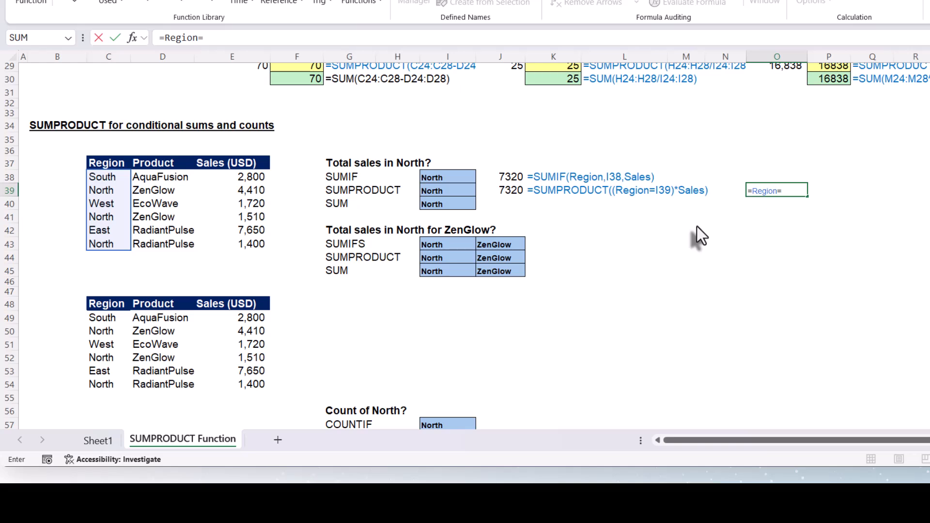
left_click(456, 193)
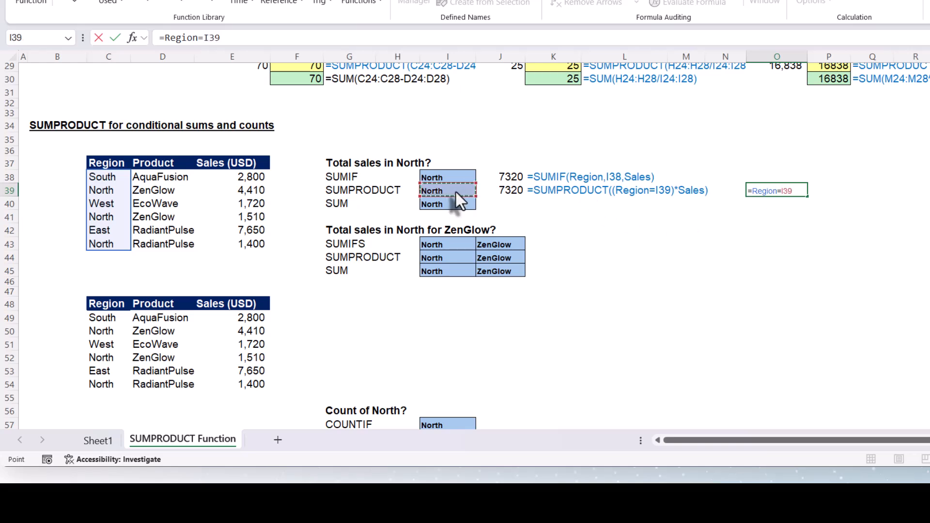
key("Return")
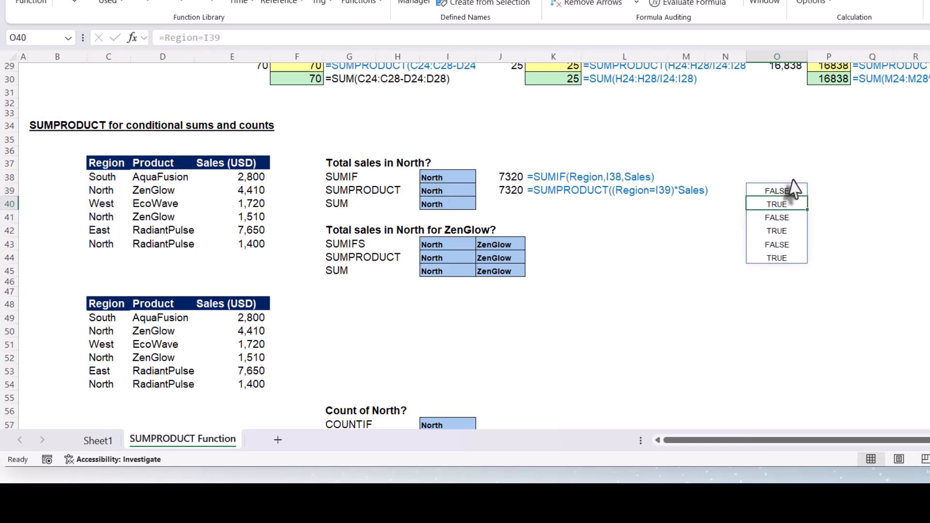
Enter =Sales in P39 to spill the sales values beside the comparison array.
left_click_drag(786, 190, 784, 260)
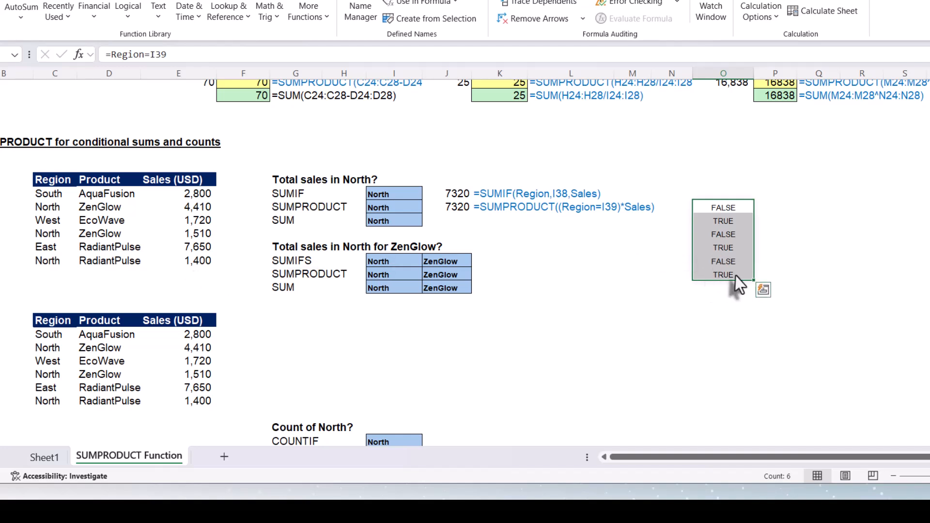
left_click(770, 209)
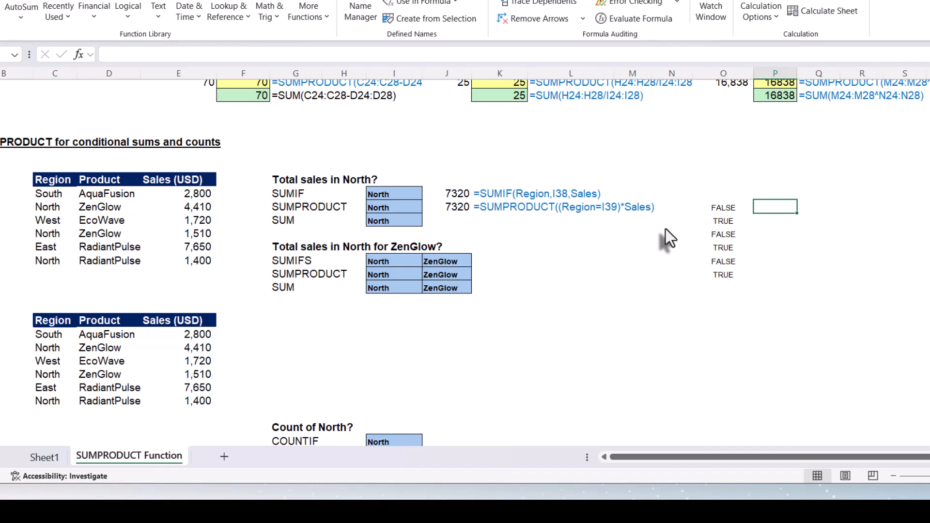
type("=Sales")
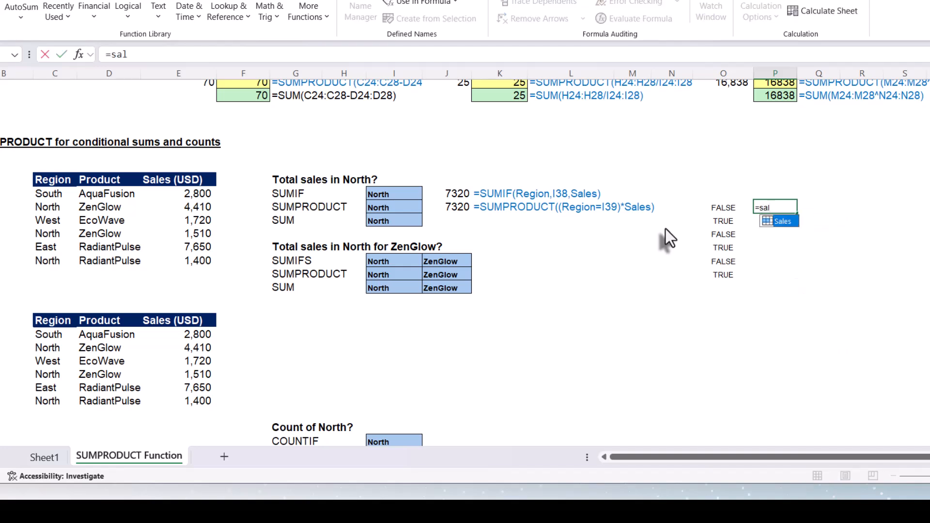
key("Return")
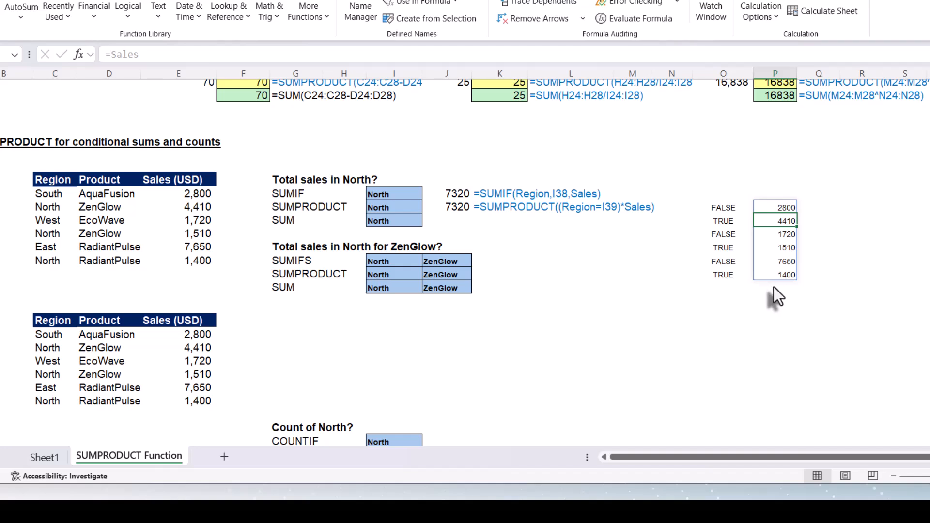
Enter =O39*P39 in Q39 and fill it down through Q44.
left_click(827, 205)
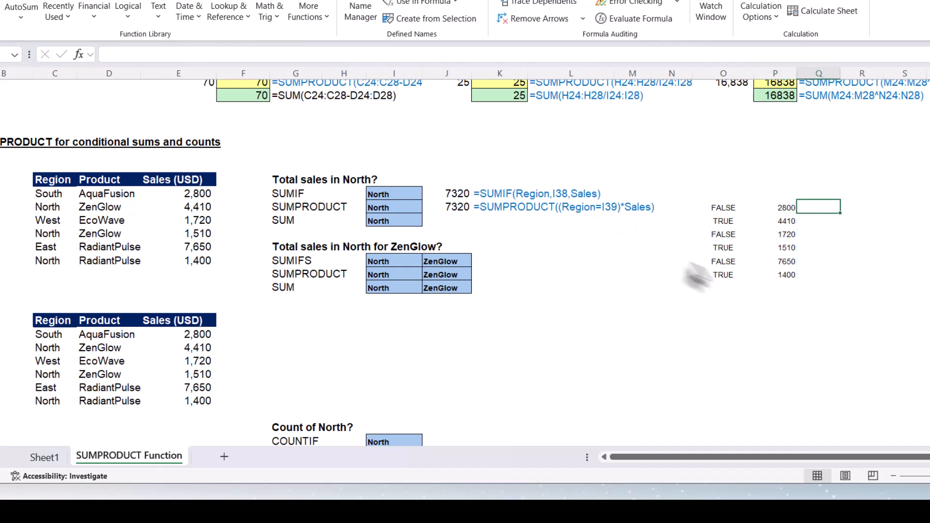
type("=")
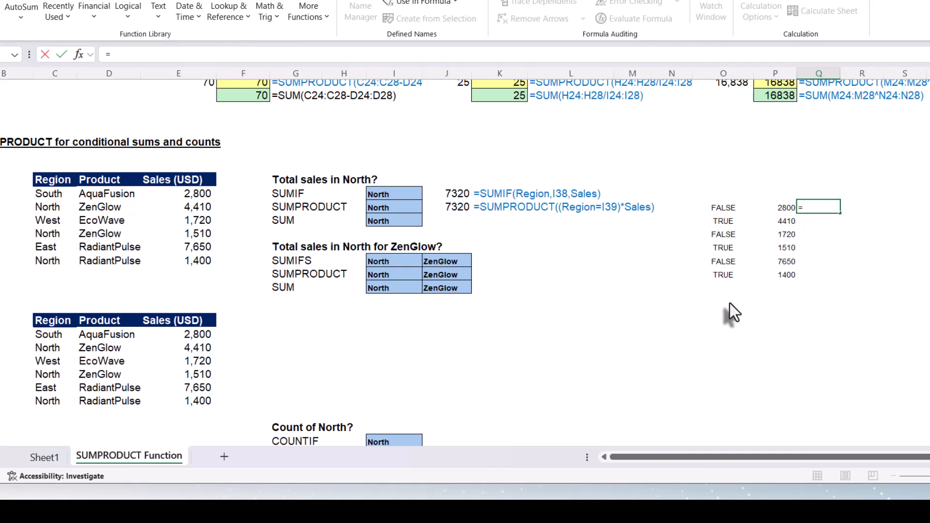
key("Left")
key("Left")
type("*")
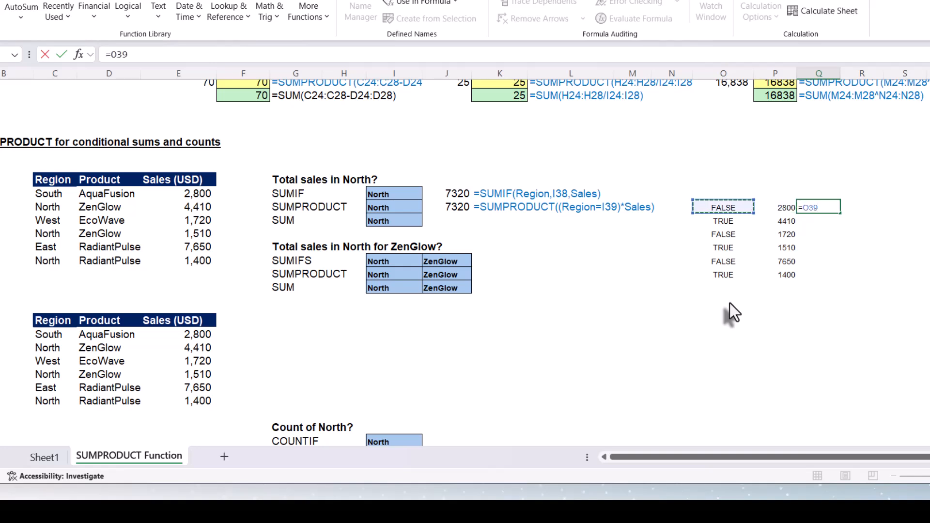
key("Left")
key("Return")
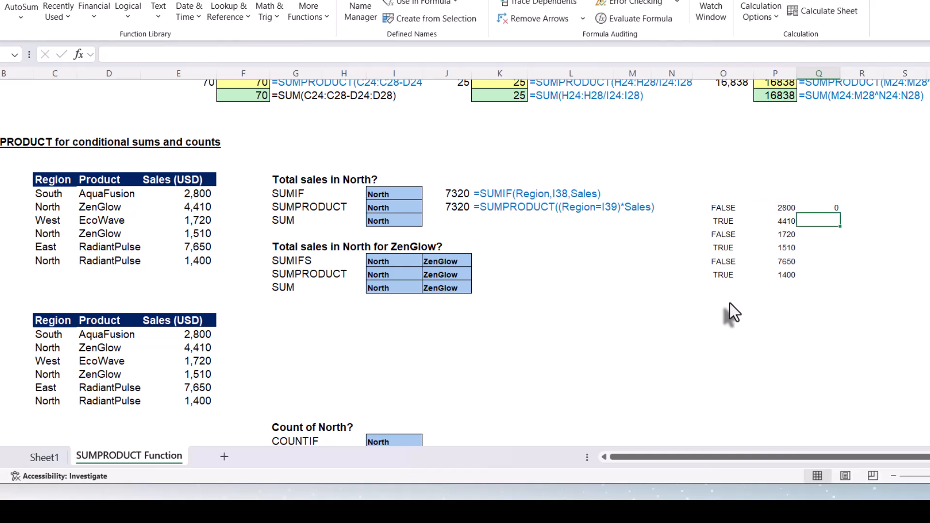
left_click(830, 209)
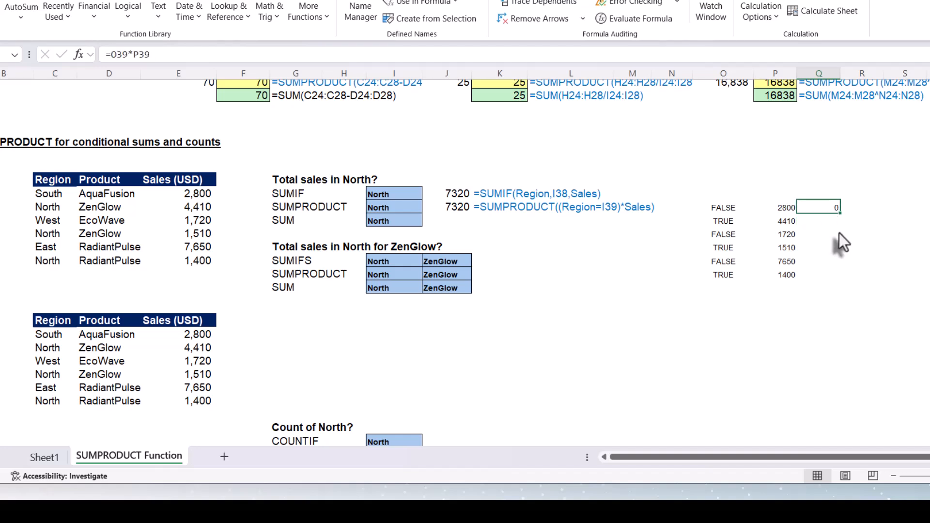
double_click(839, 213)
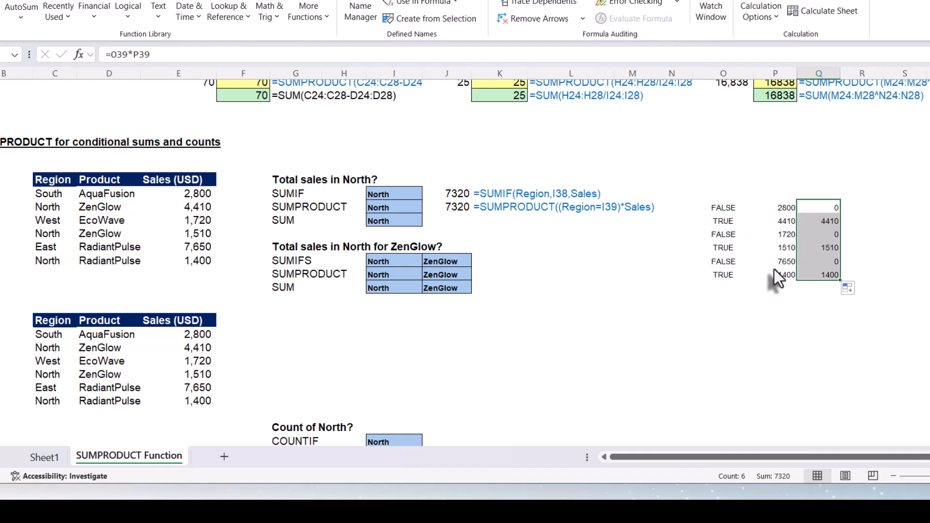
Enter =O39#*P39# in R39 to spill the multiplied comparison and sales arrays.
left_click(855, 207)
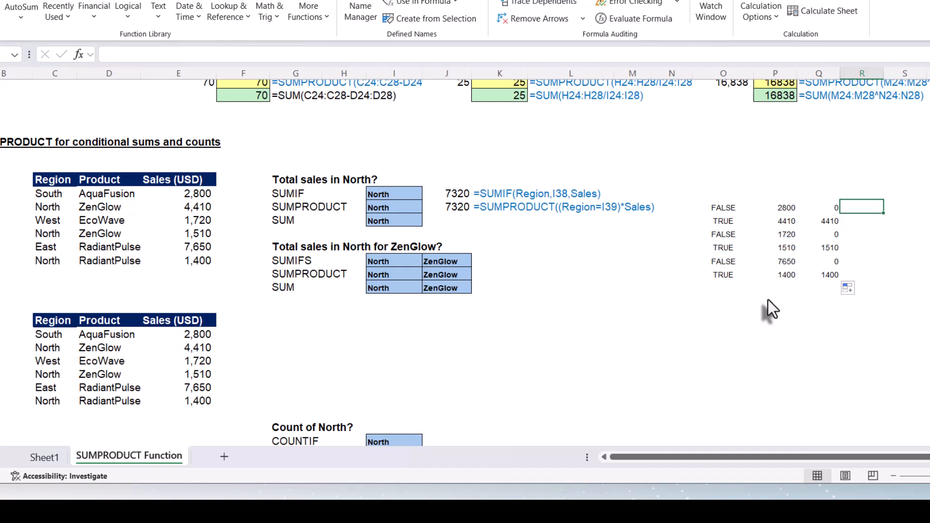
type("=")
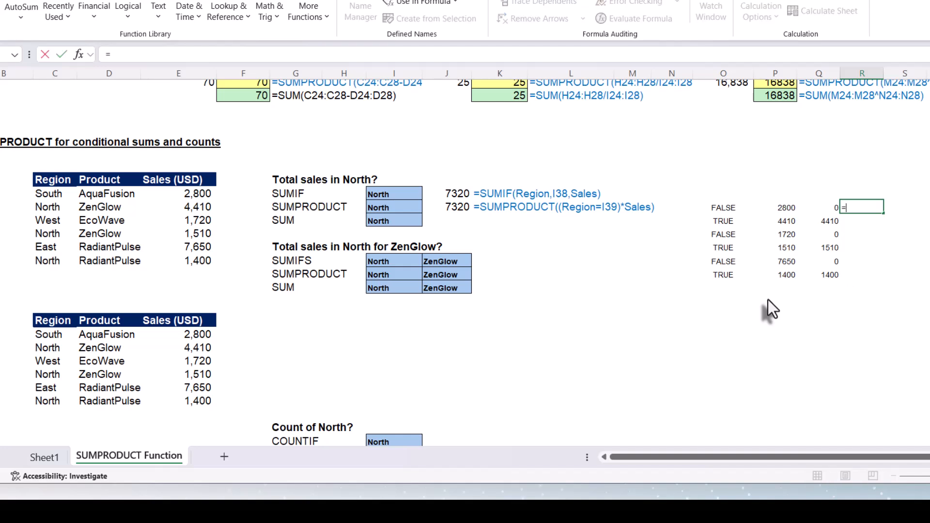
left_click(718, 211)
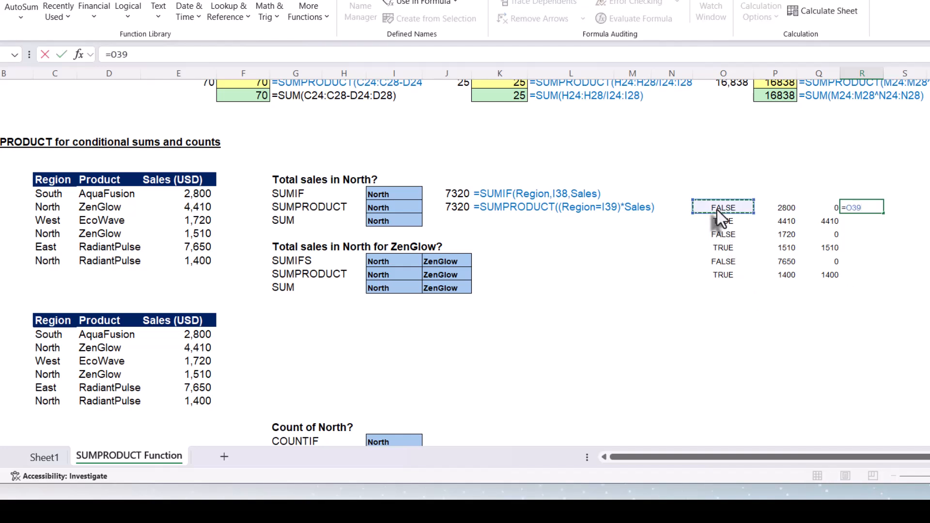
type("#")
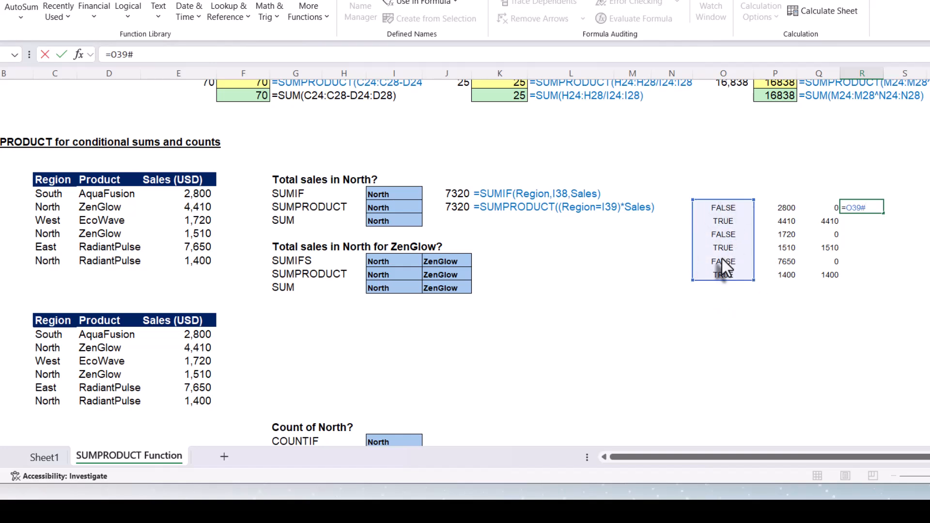
type("*")
left_click(781, 205)
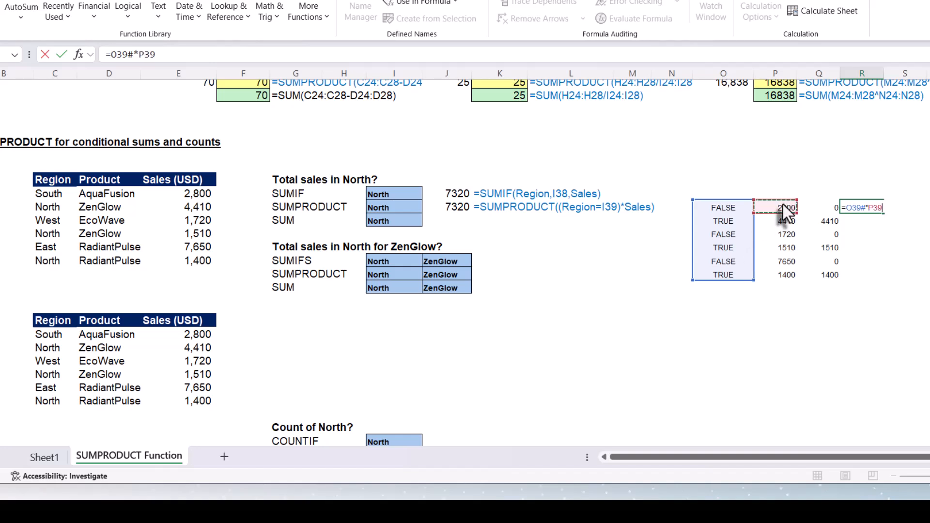
type("#")
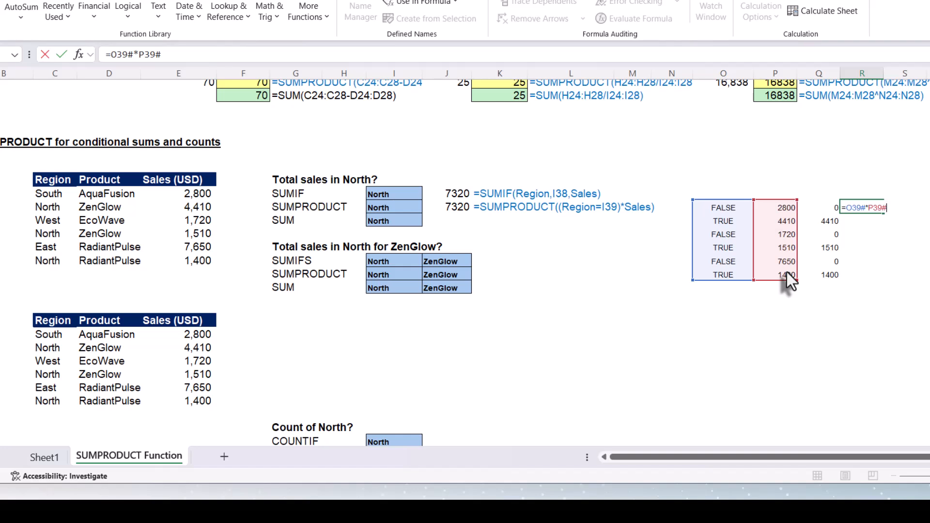
key("Return")
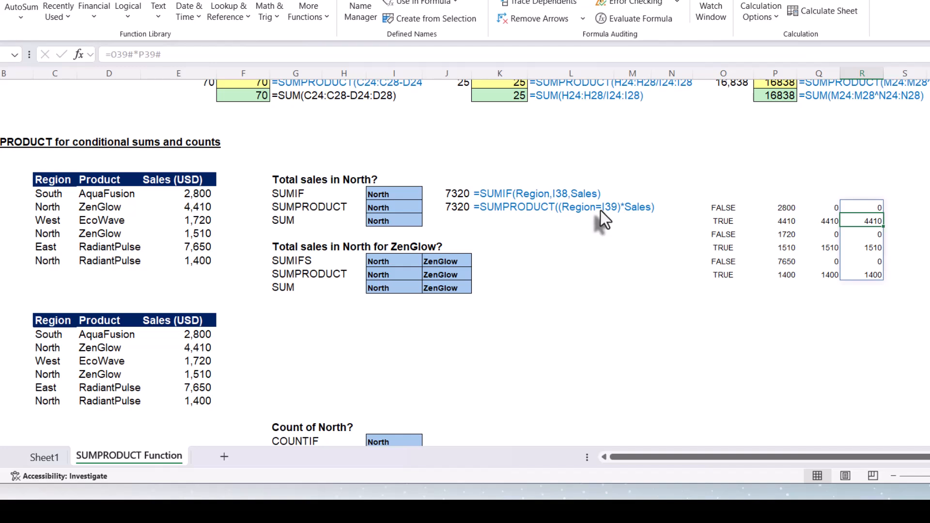
AutoSum the multiplied column into Q45 with =SUM(Q39:Q44).
left_click(821, 289)
key("alt+equal")
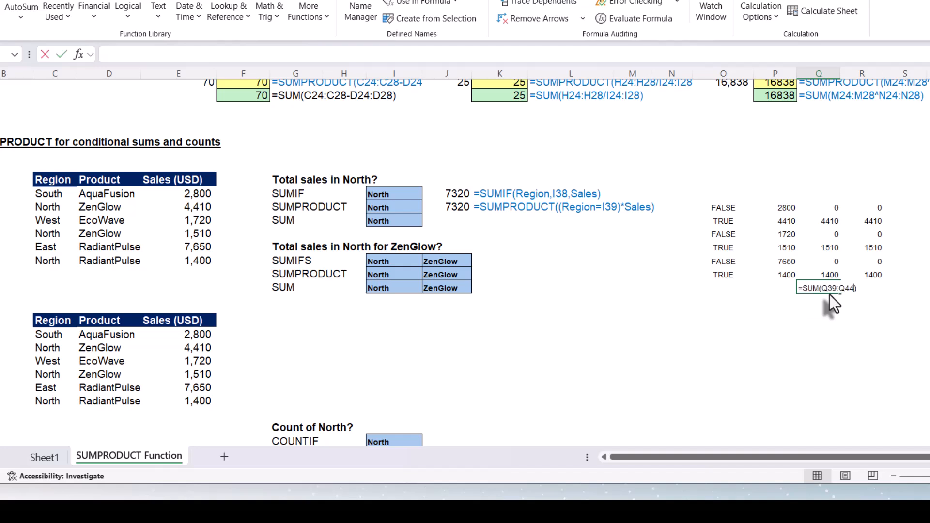
key("Return")
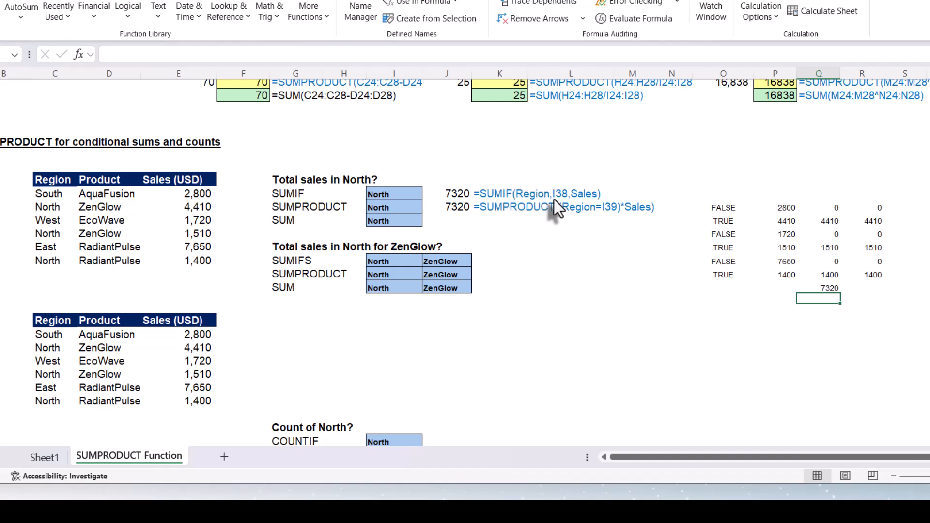
Enter =SUM((Region=I40)*Sales) in J40 as the SUM array version of the North sales total.
left_click(457, 221)
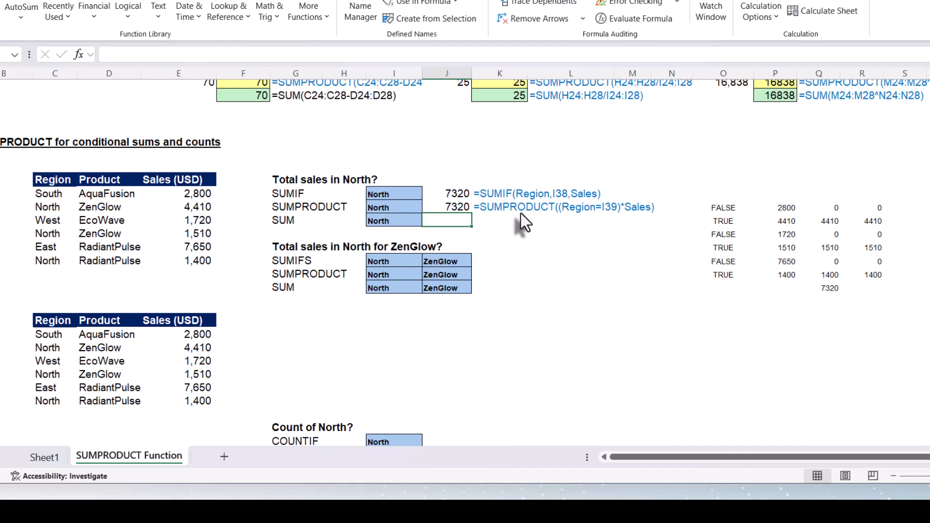
left_click(442, 209)
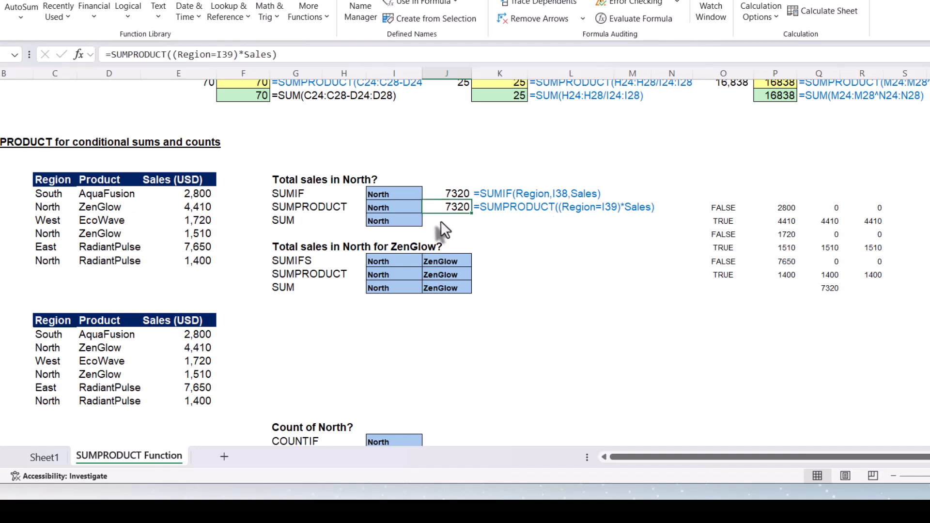
left_click(441, 220)
type("=SUM(")
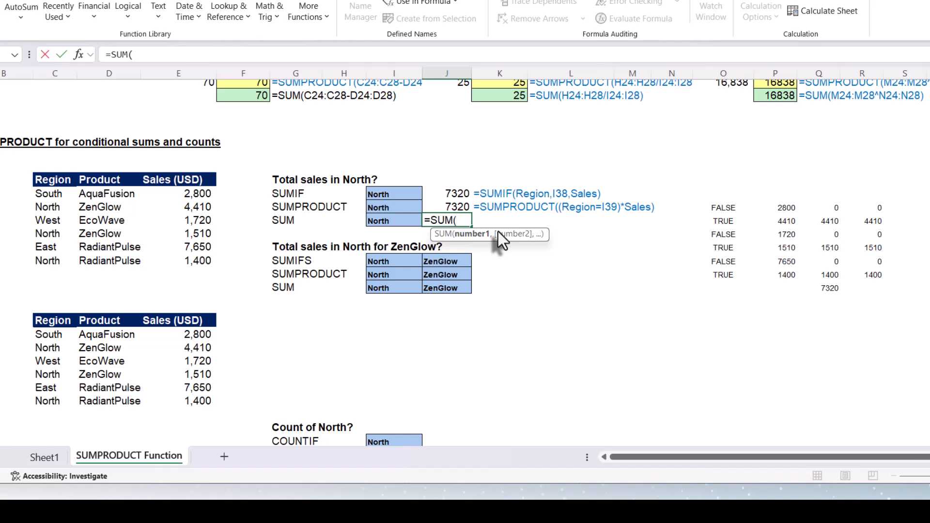
type("(reg")
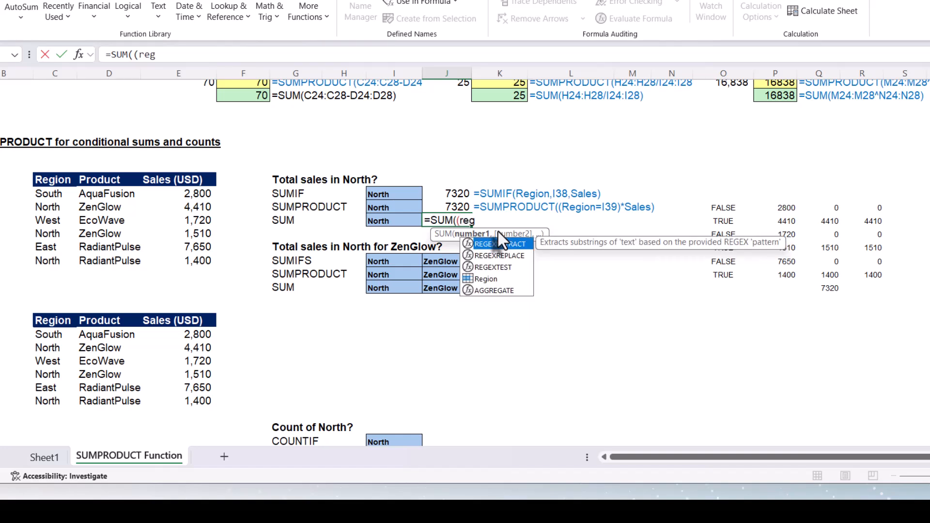
type("i")
key("Tab")
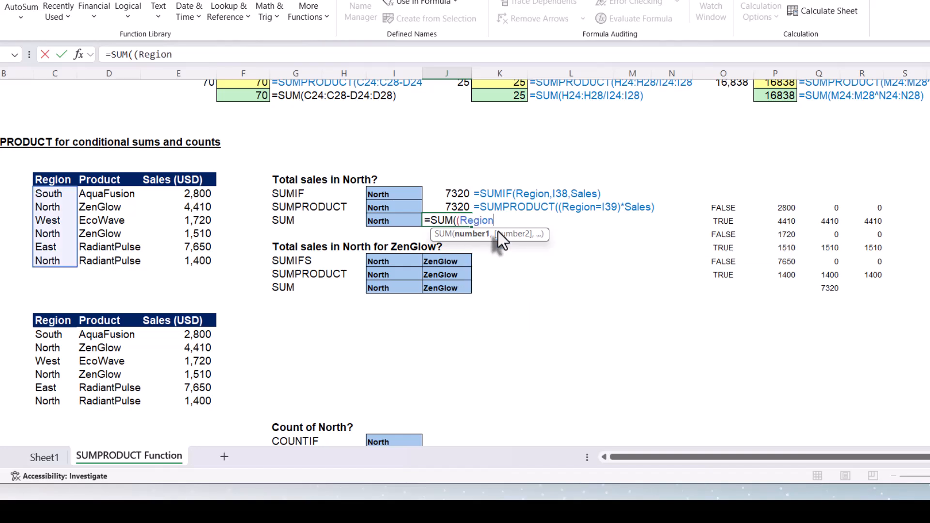
type("=")
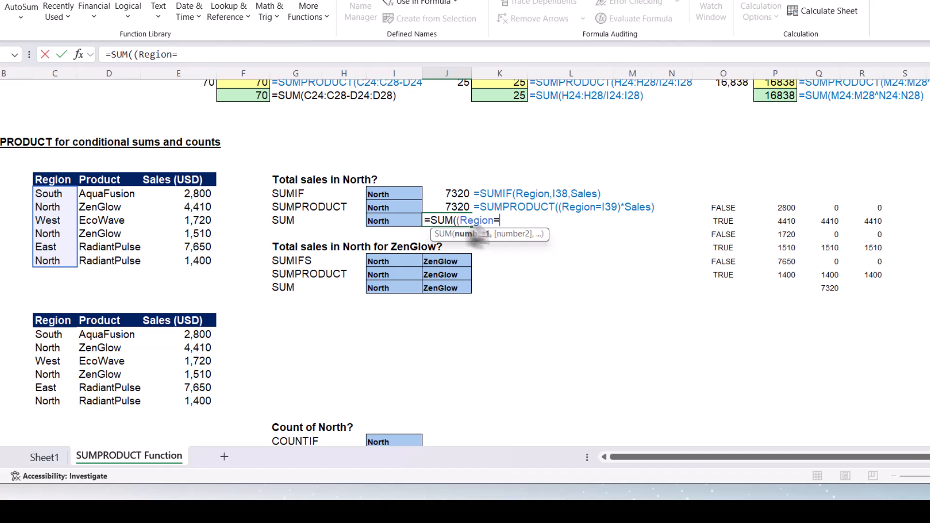
left_click(391, 220)
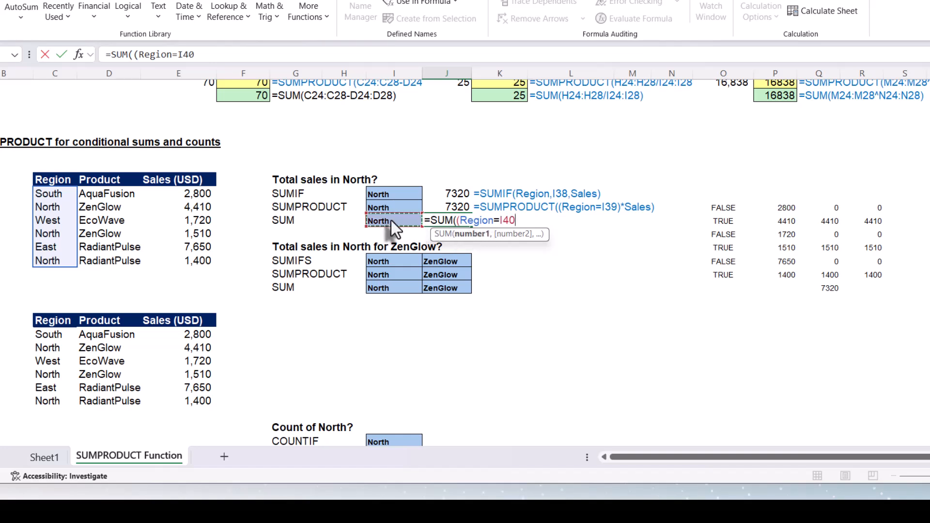
type(")*sa")
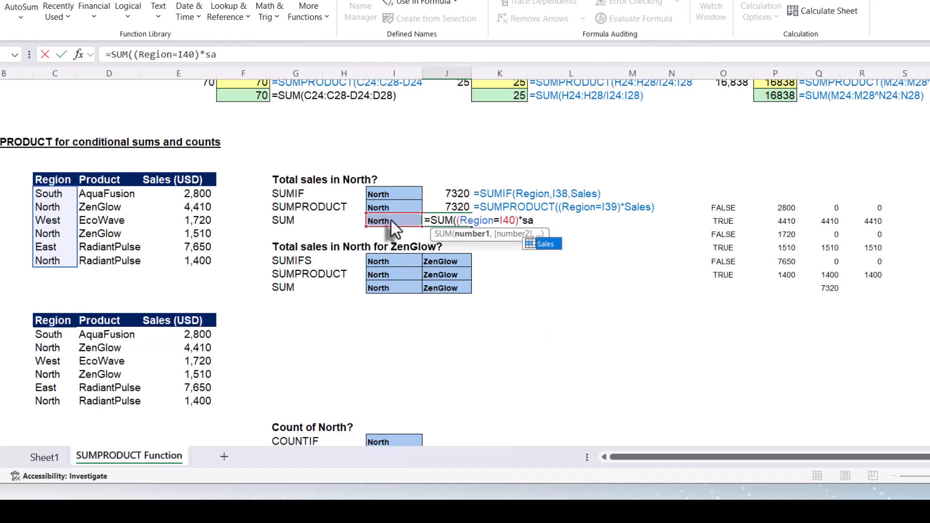
key("Tab")
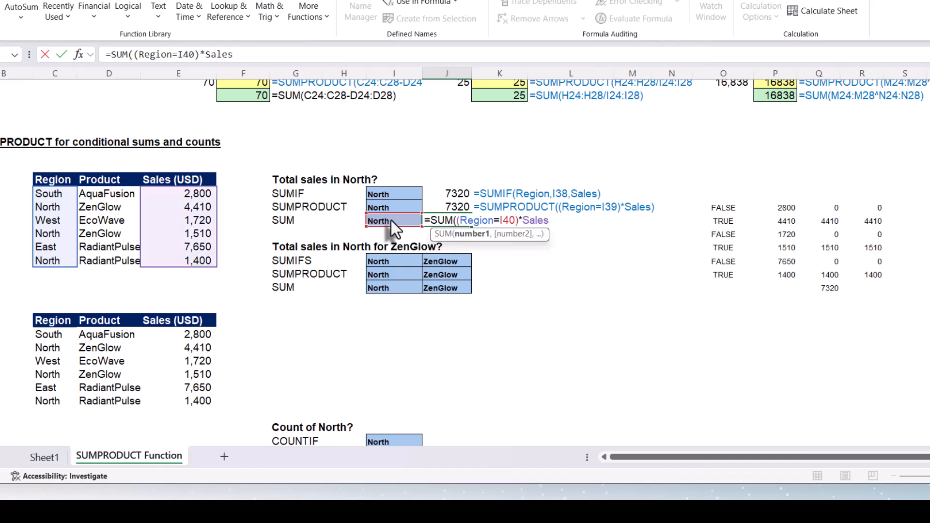
type(")")
key("Return")
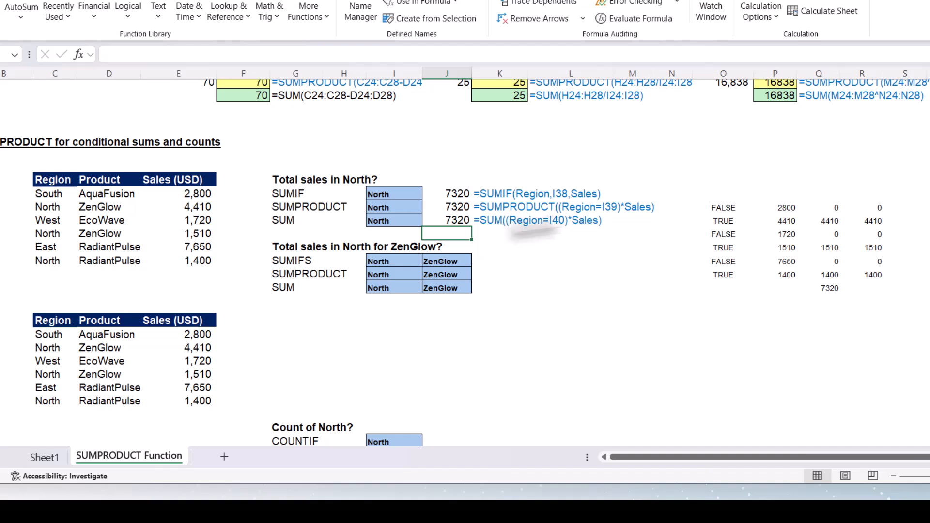
left_click(506, 232)
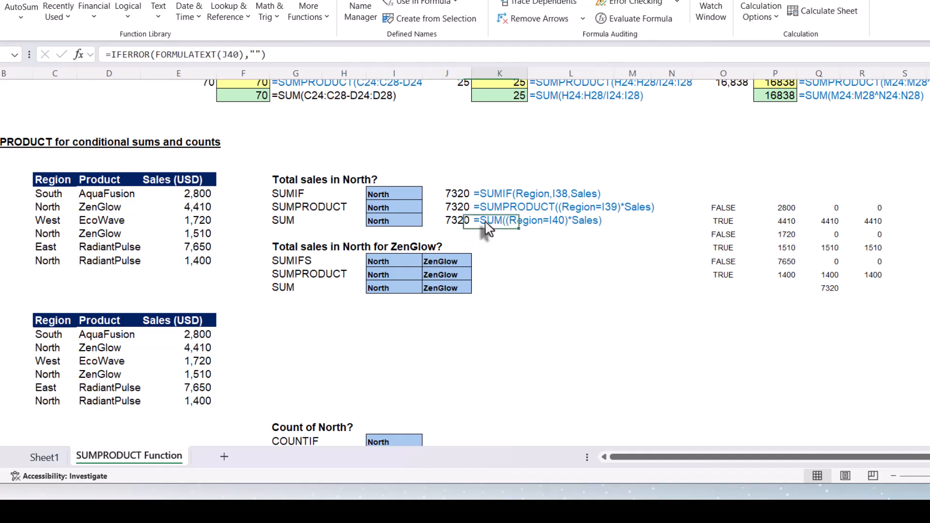
left_click(562, 233)
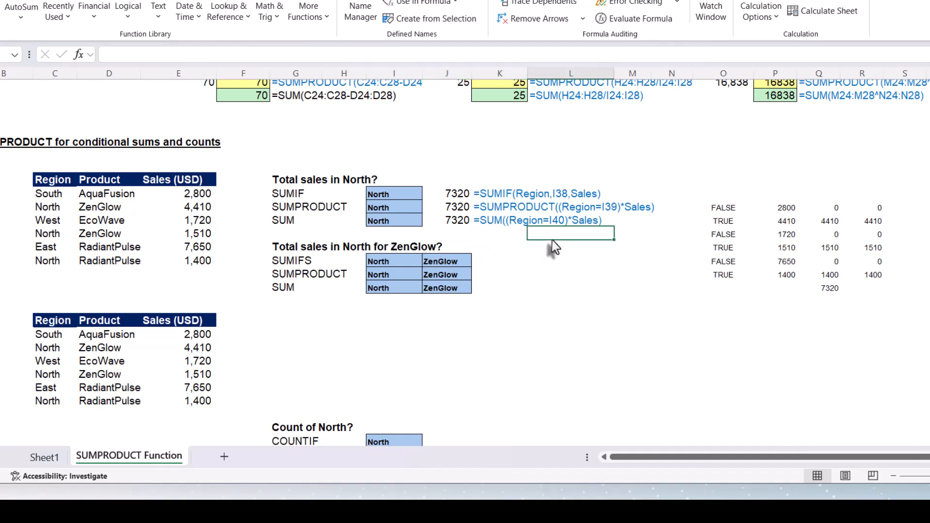
left_click(504, 226)
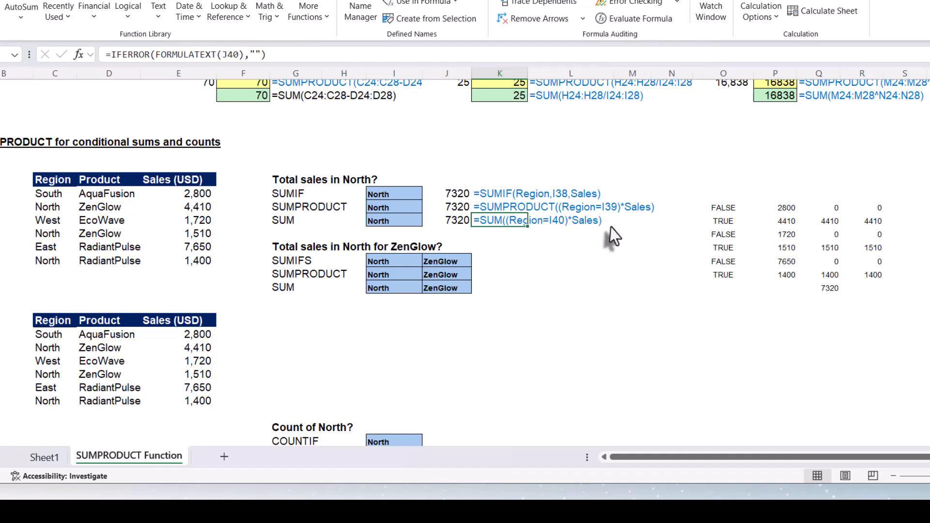
key("Left")
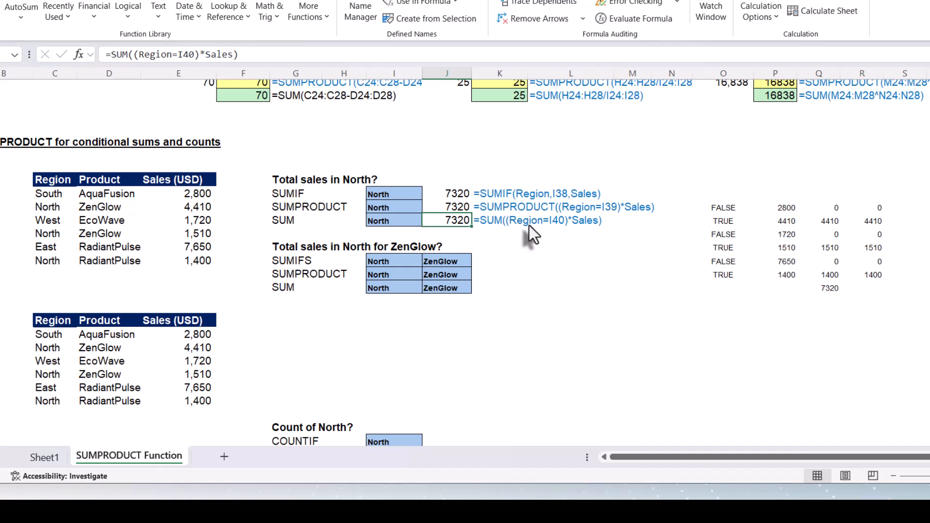
Enter =SUMIFS(Sales,Region,I43,Product,J43) in K43 to total North sales for ZenGlow.
left_click(296, 261)
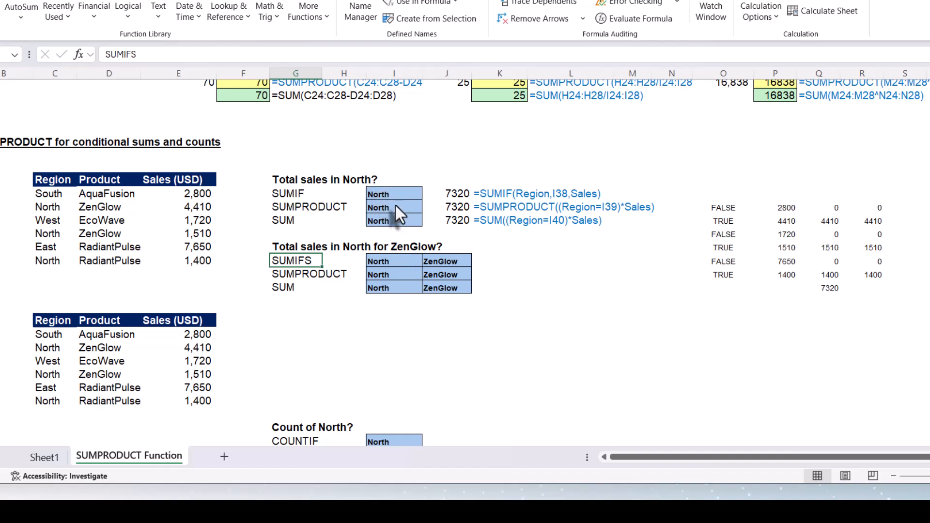
left_click(397, 264)
left_click_drag(398, 268, 395, 284)
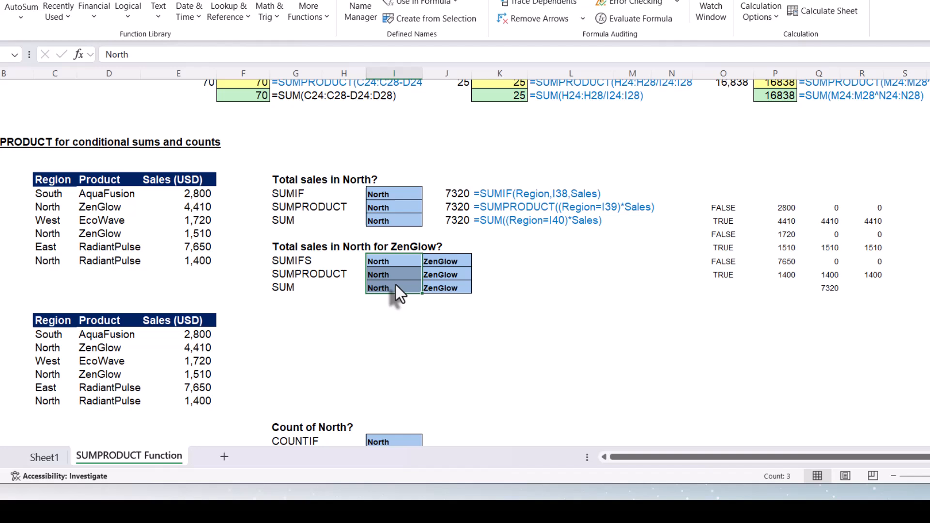
left_click(439, 263)
left_click_drag(439, 260, 440, 288)
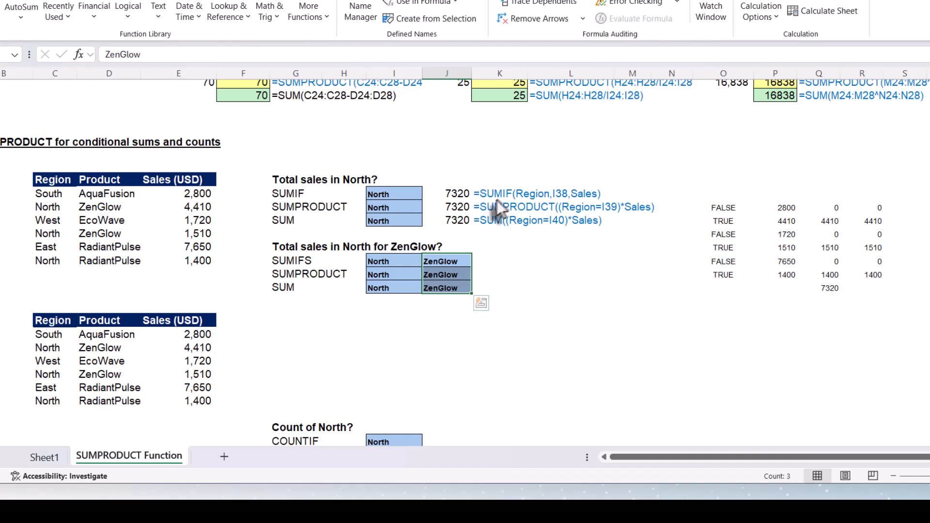
left_click(494, 262)
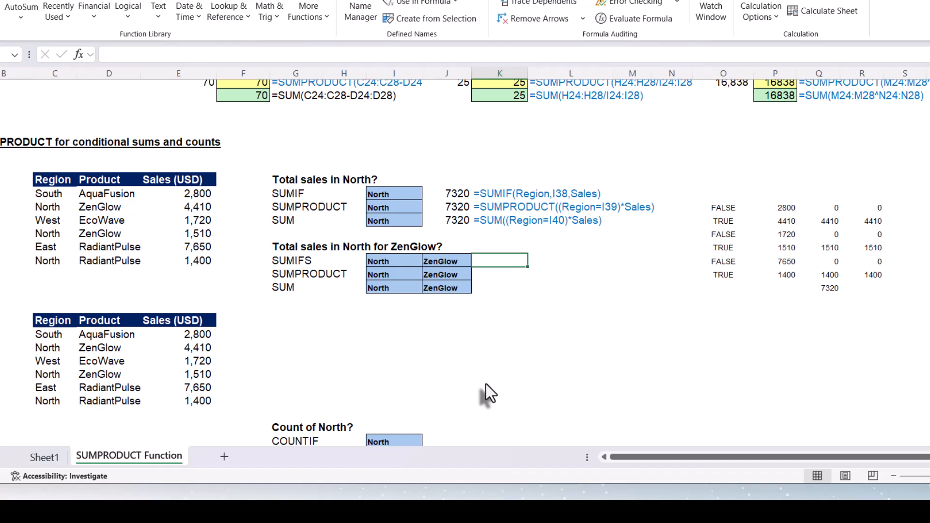
type("=sumi")
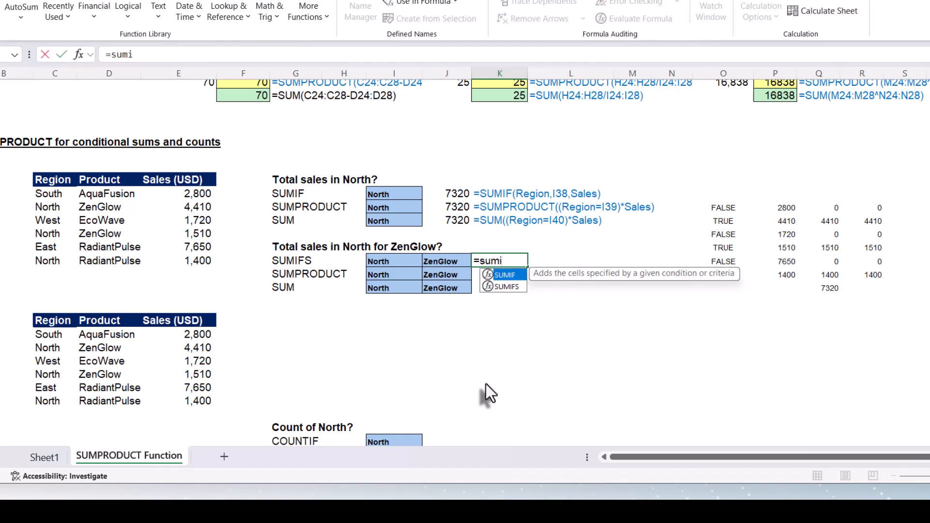
type("fs")
key("Tab")
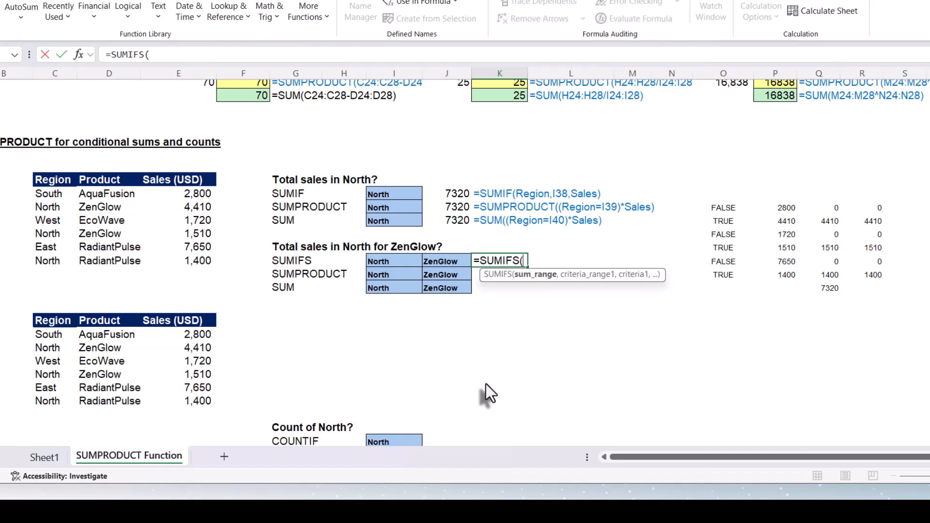
type("sa")
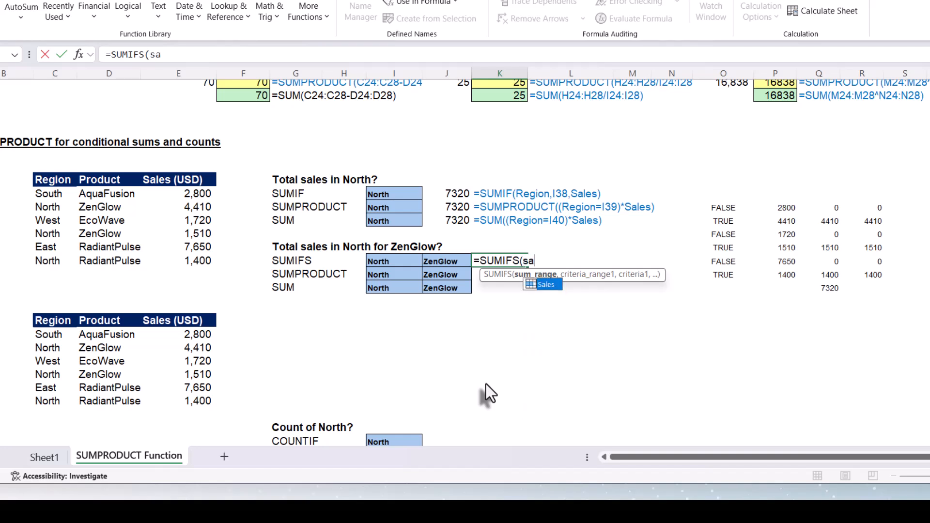
key("Tab")
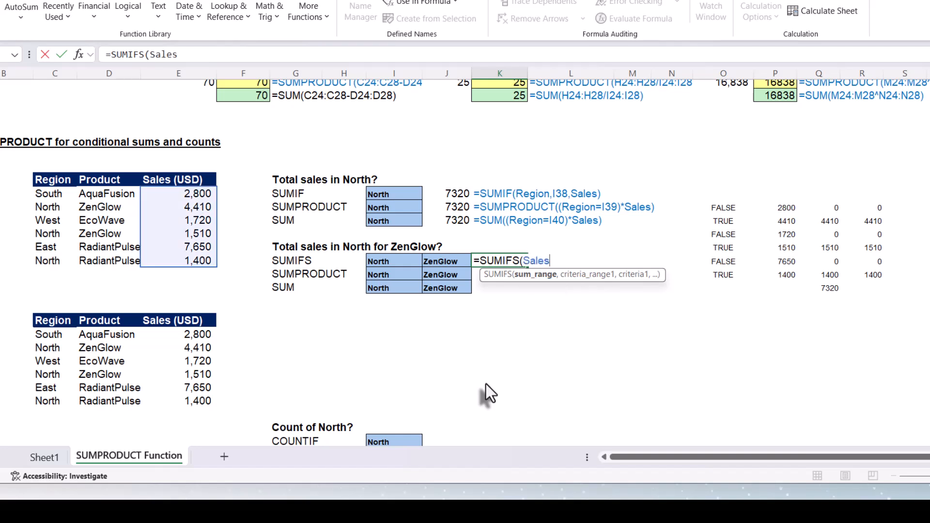
type(",")
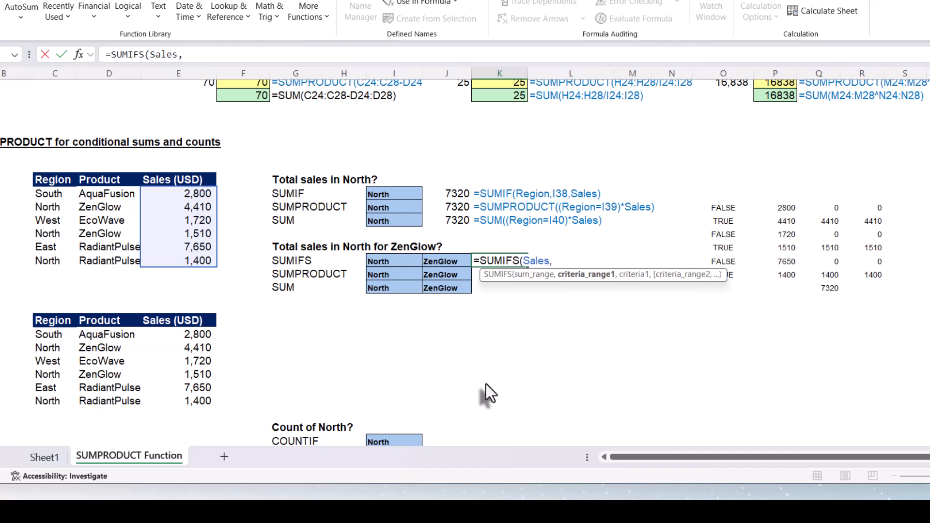
type("Region")
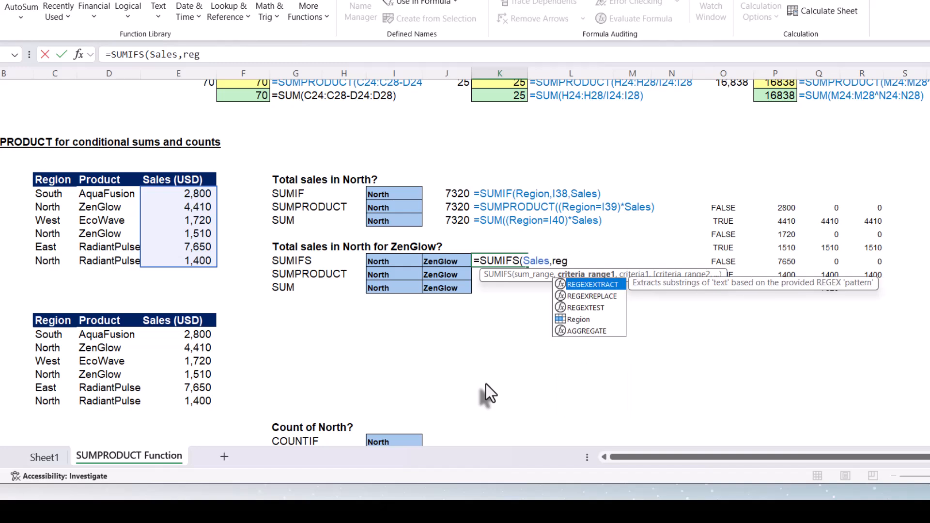
key("Tab")
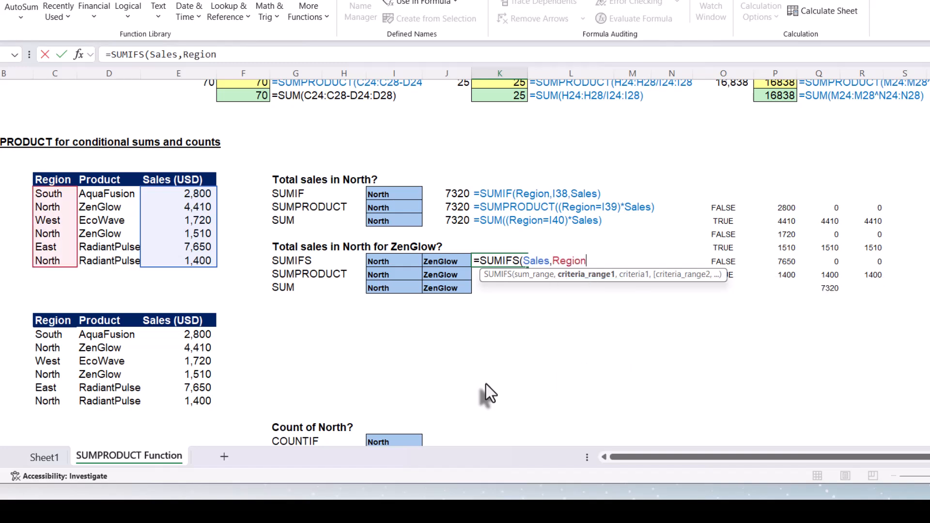
type(",")
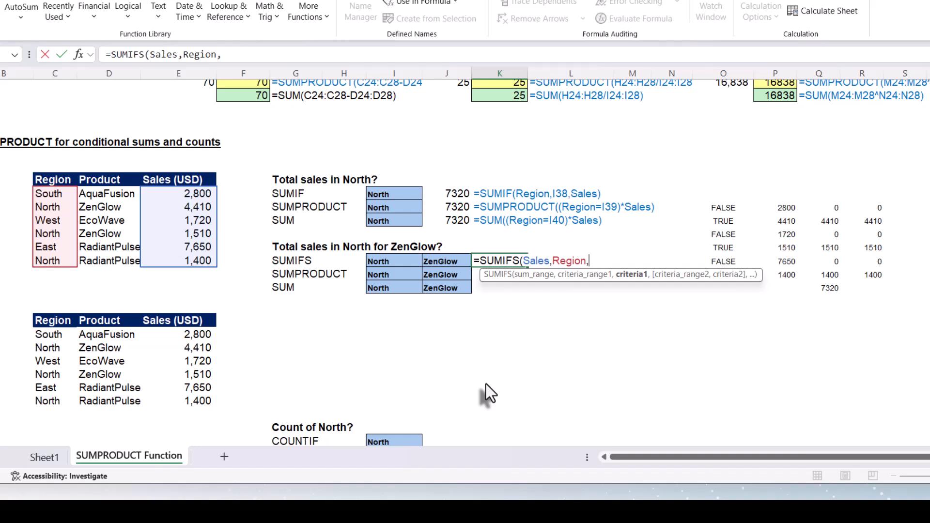
left_click(395, 261)
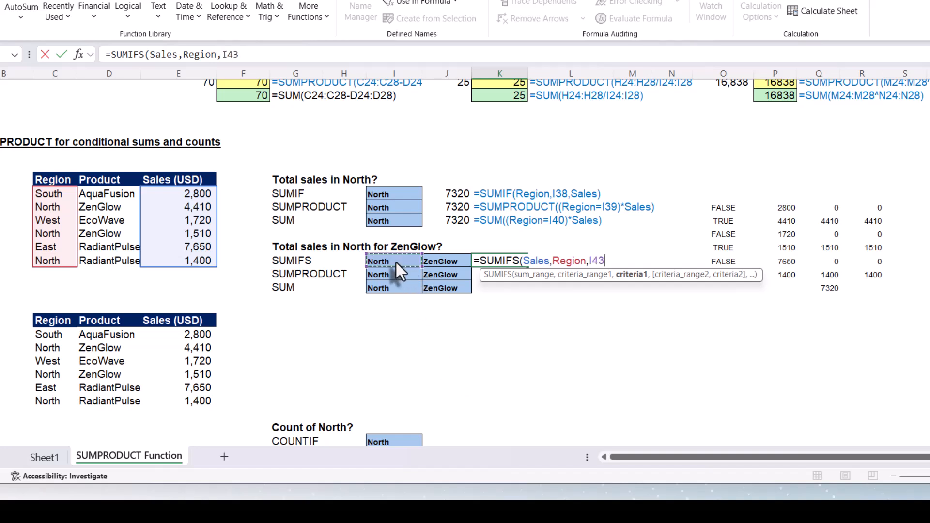
type(",")
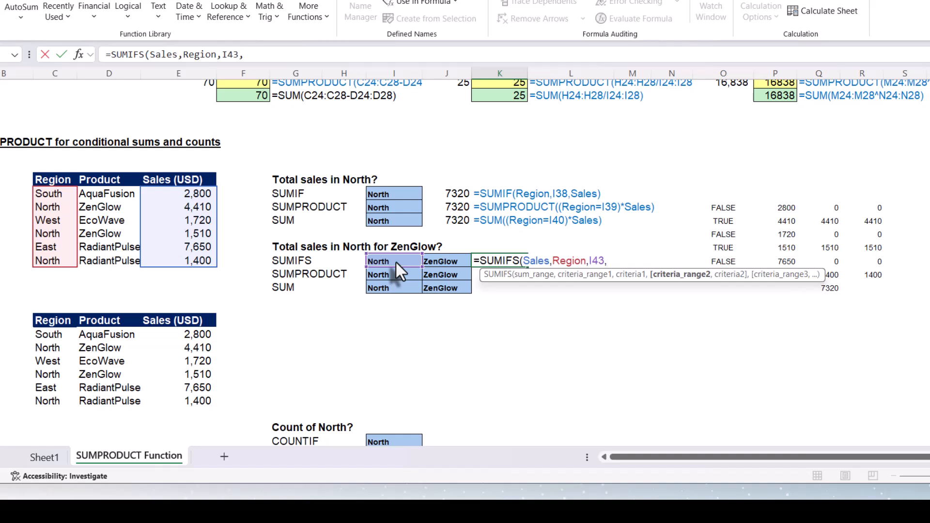
type("pro")
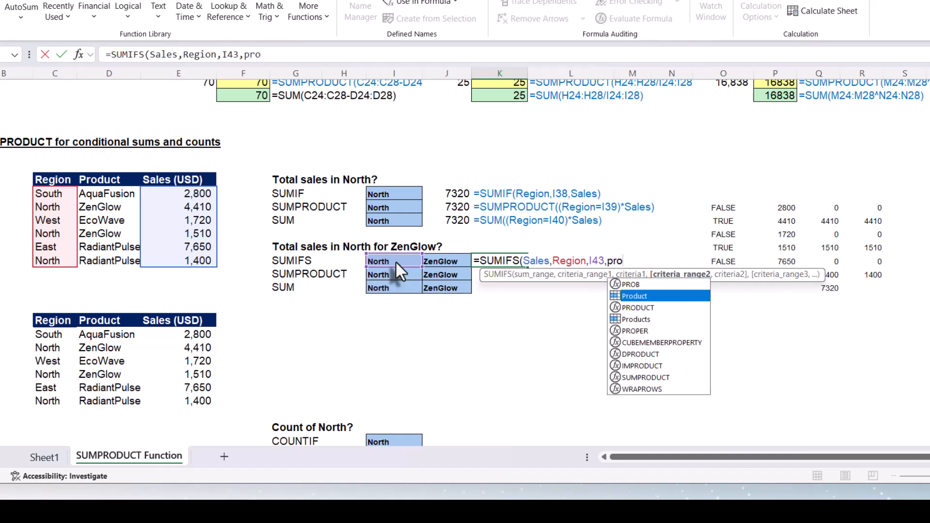
key("Down")
key("Tab")
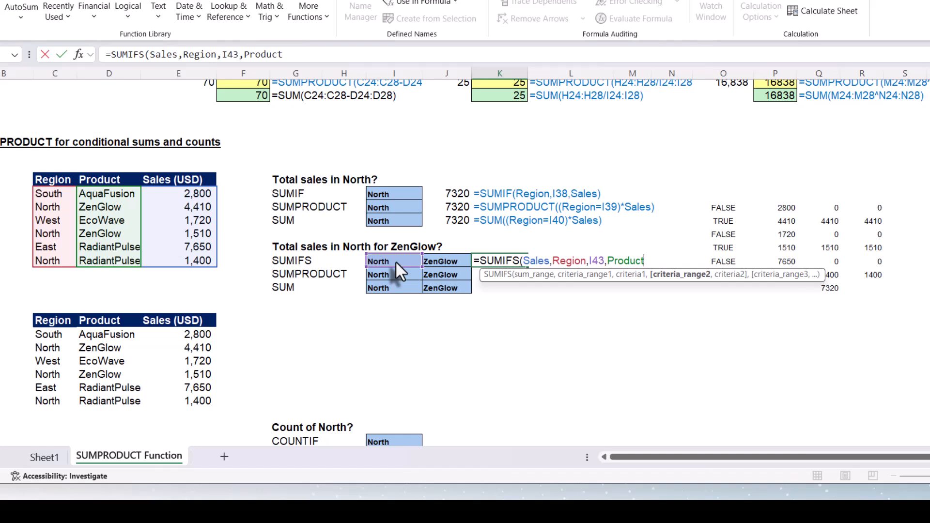
type(",")
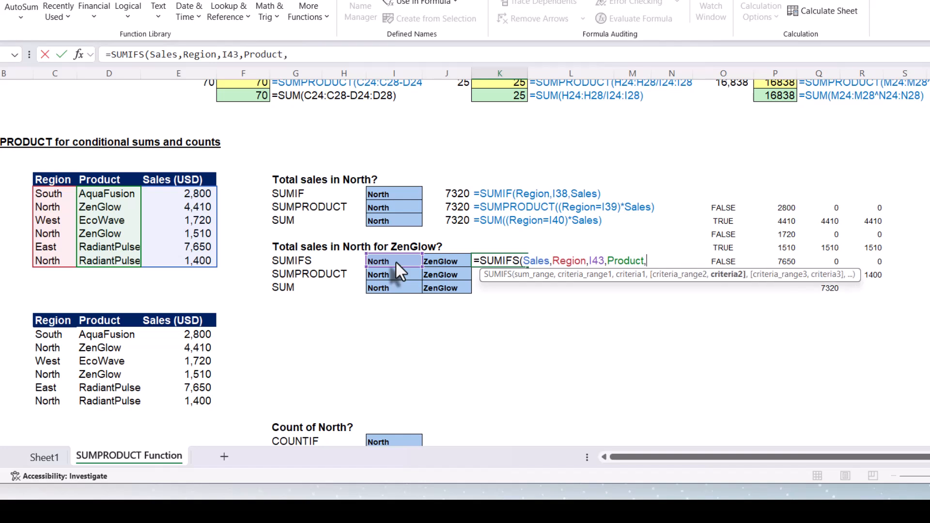
left_click(438, 259)
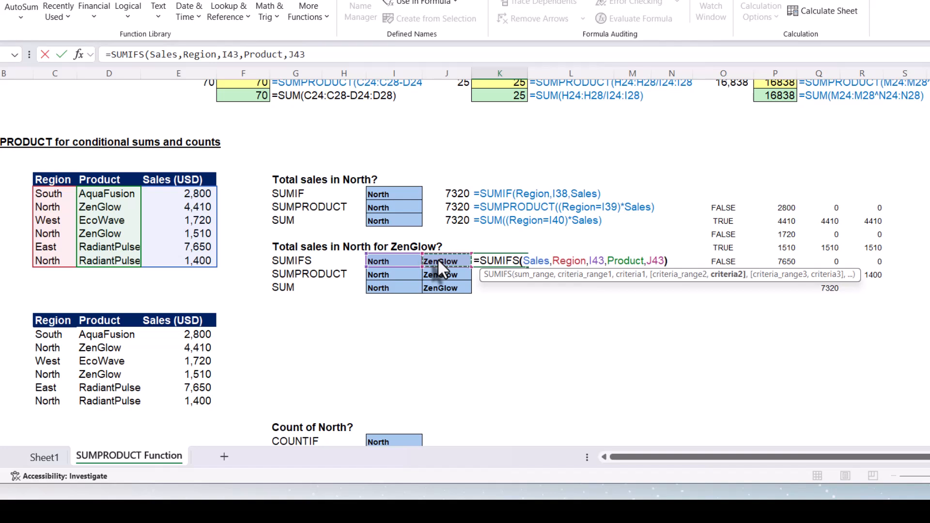
type(")")
key("Return")
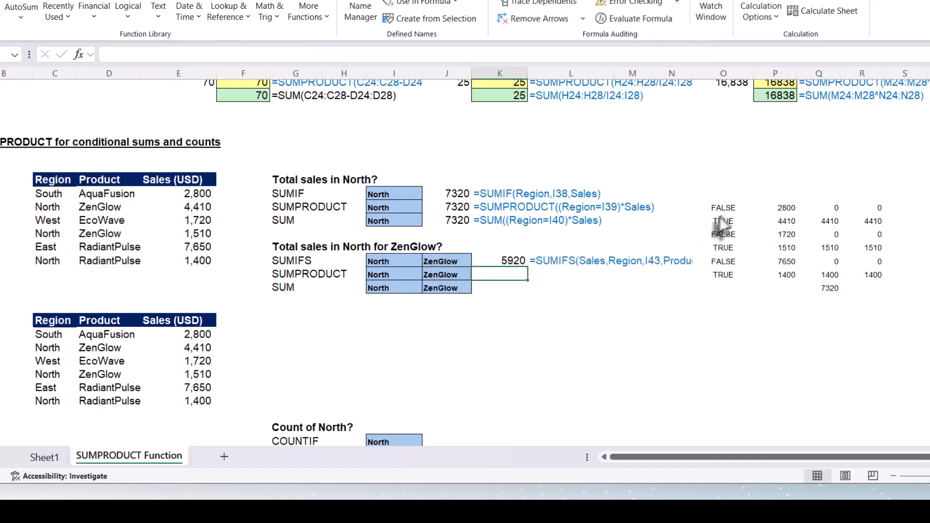
Move the helper block of comparison and multiplied sales values two columns to the right.
left_click_drag(724, 208, 855, 284)
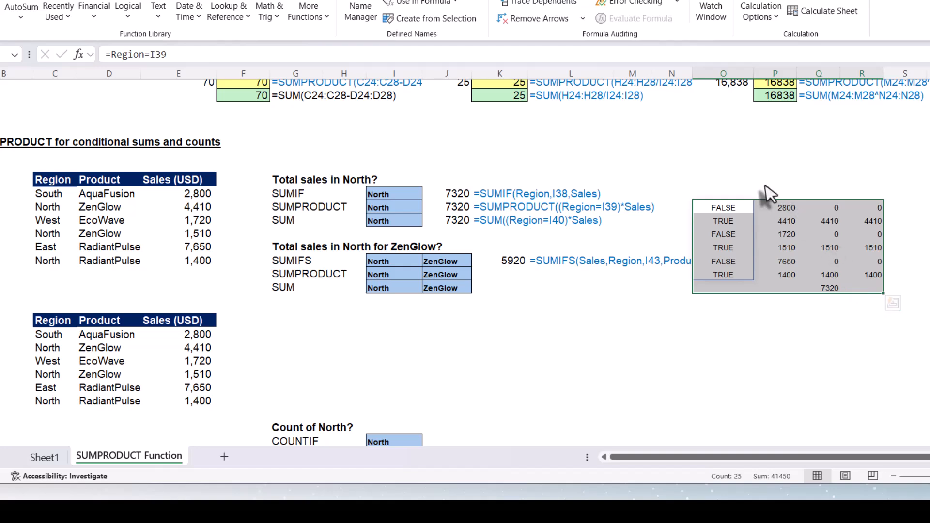
left_click_drag(777, 199, 857, 213)
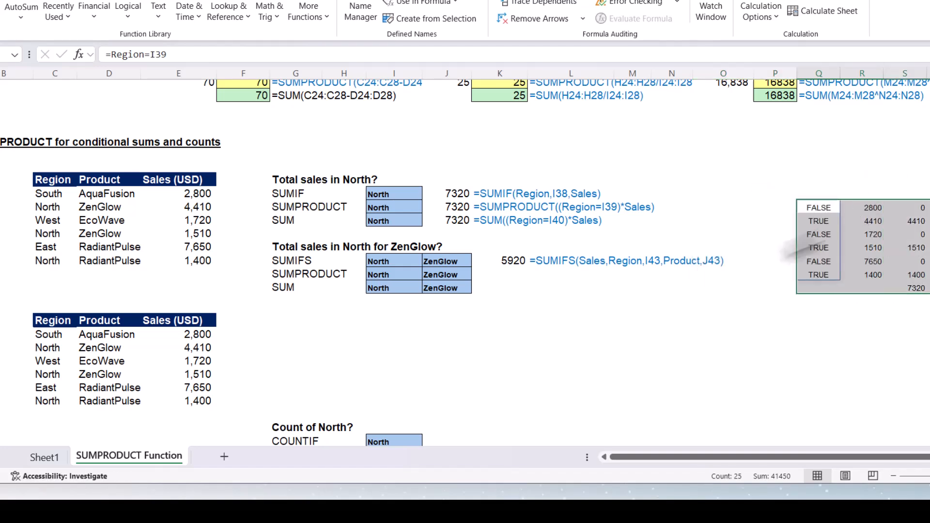
left_click(579, 273)
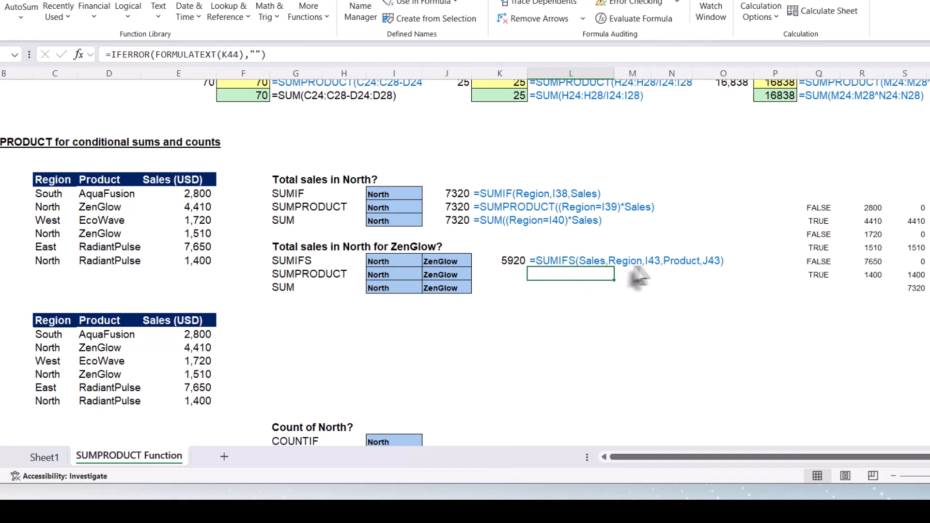
left_click(501, 272)
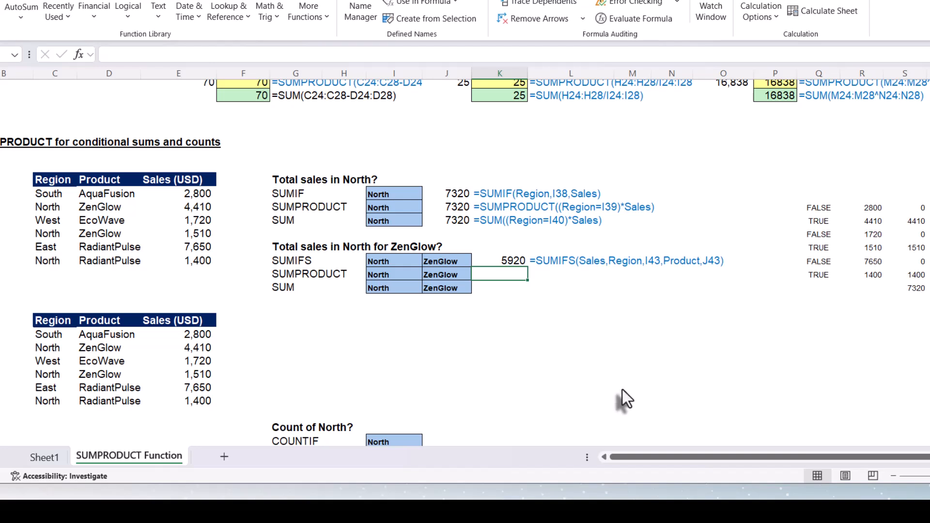
Enter =SUMPRODUCT((Region=I44)*(Product=J44)*Sales) in K44 as the SUMPRODUCT version of the North ZenGlow total.
type("=")
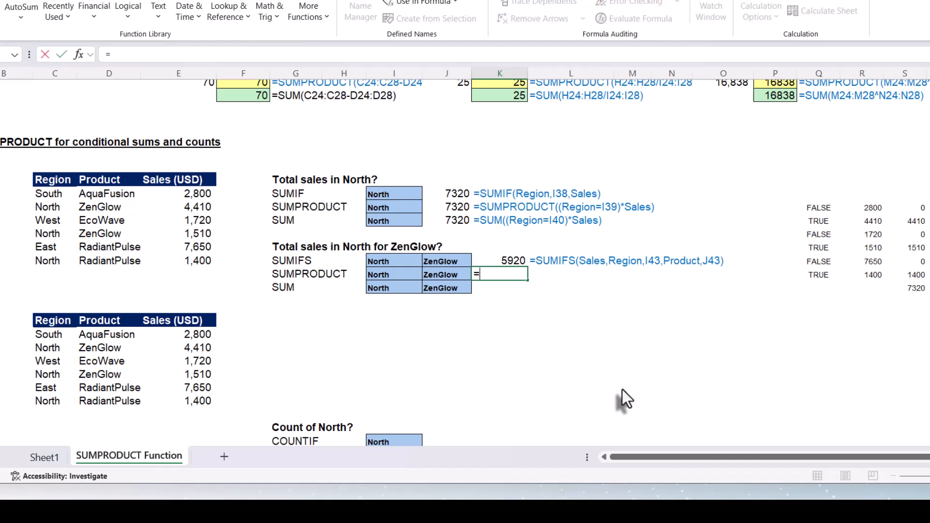
type("sum")
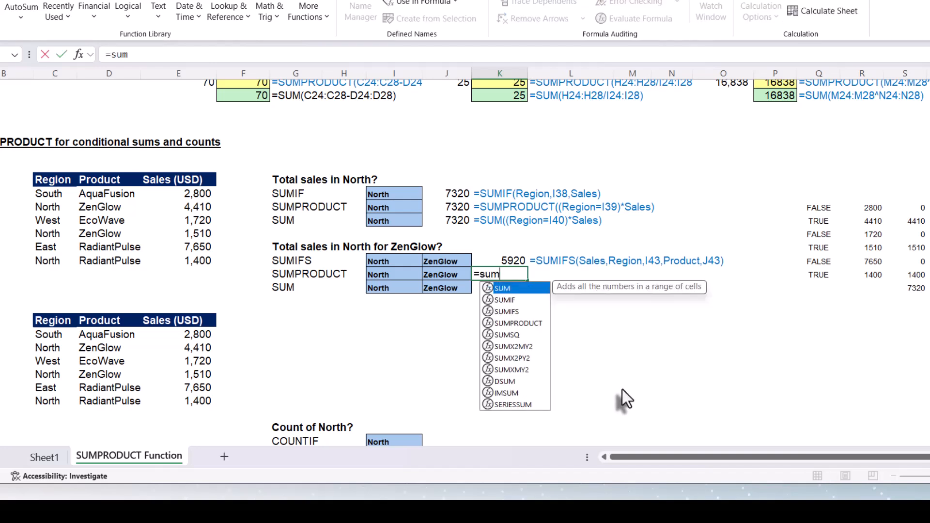
type("pr")
key("Tab")
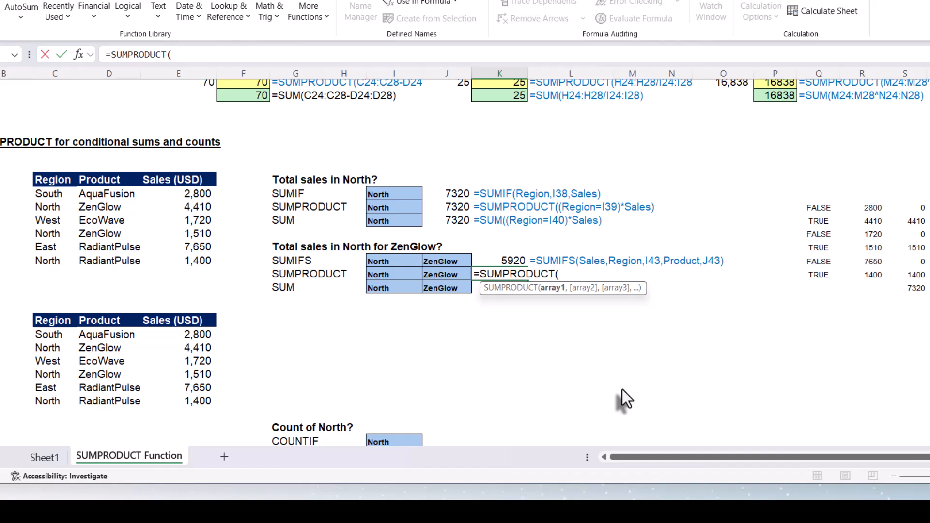
type("(regi")
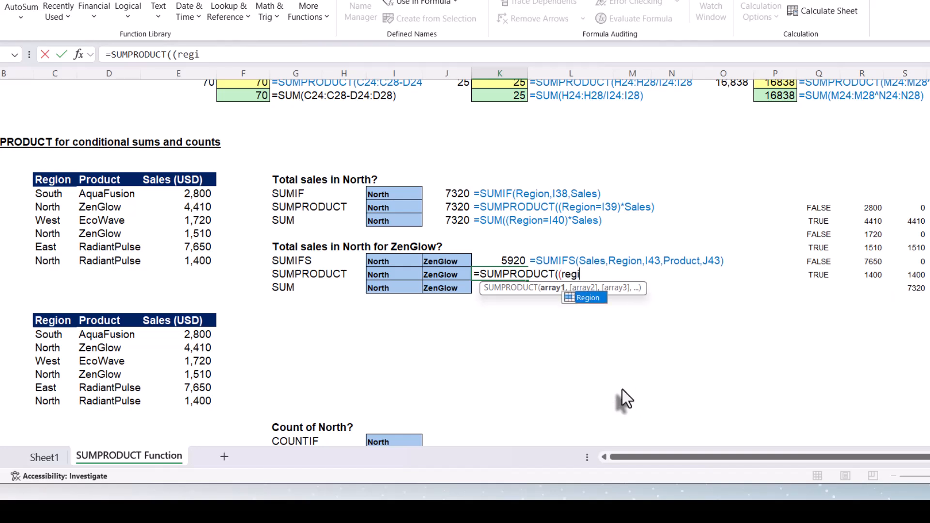
key("Tab")
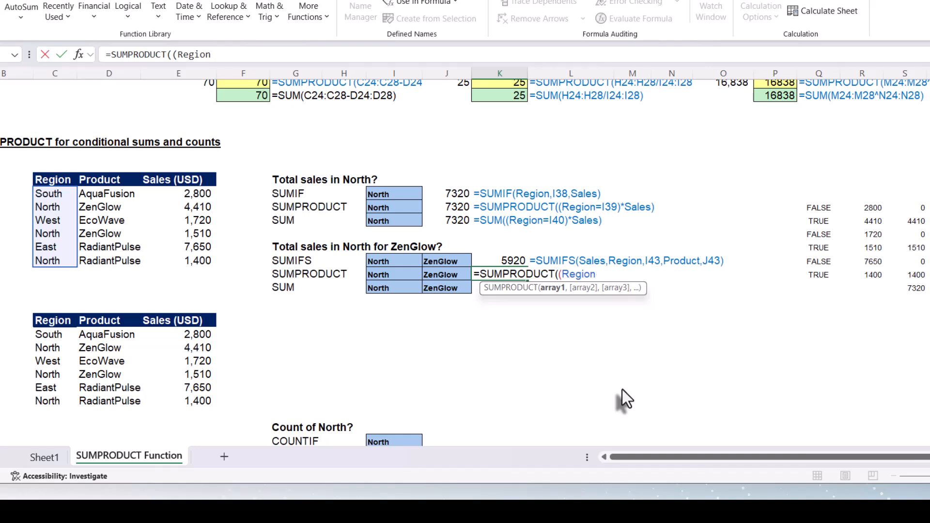
type("=")
left_click(397, 275)
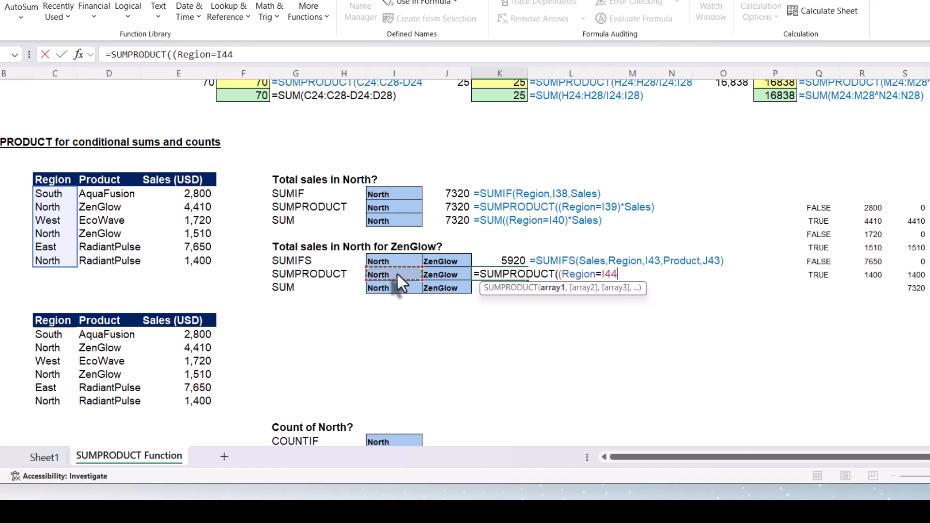
type(")")
type("*")
type("(")
type("prod")
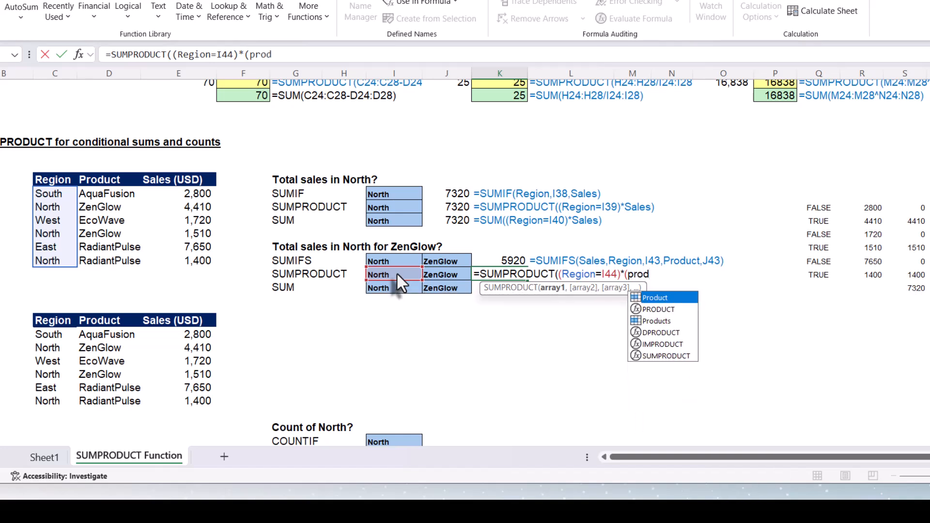
key("Tab")
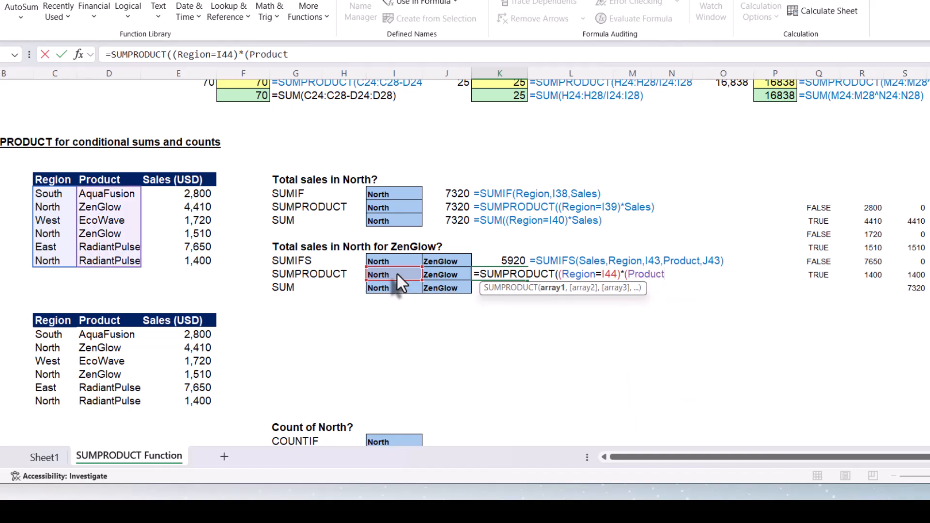
type("=")
left_click(436, 271)
type(")")
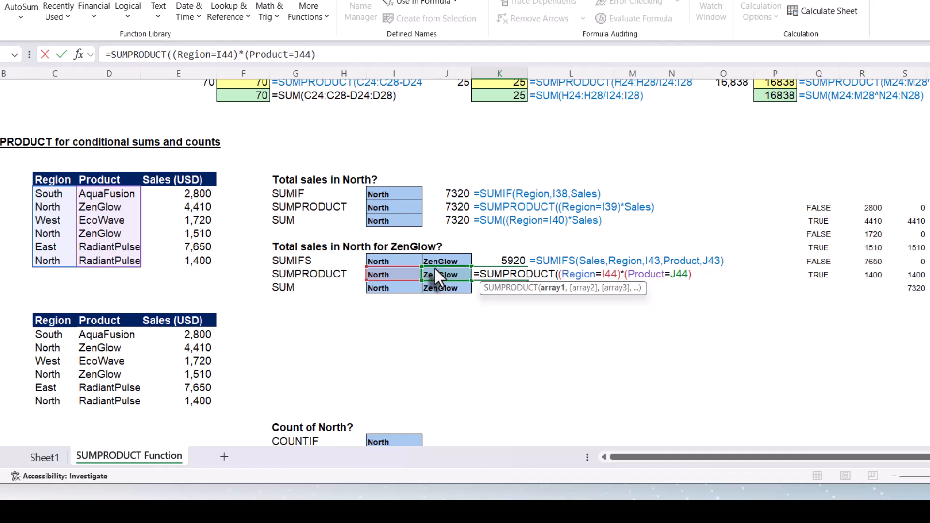
type("*sa")
key("Tab")
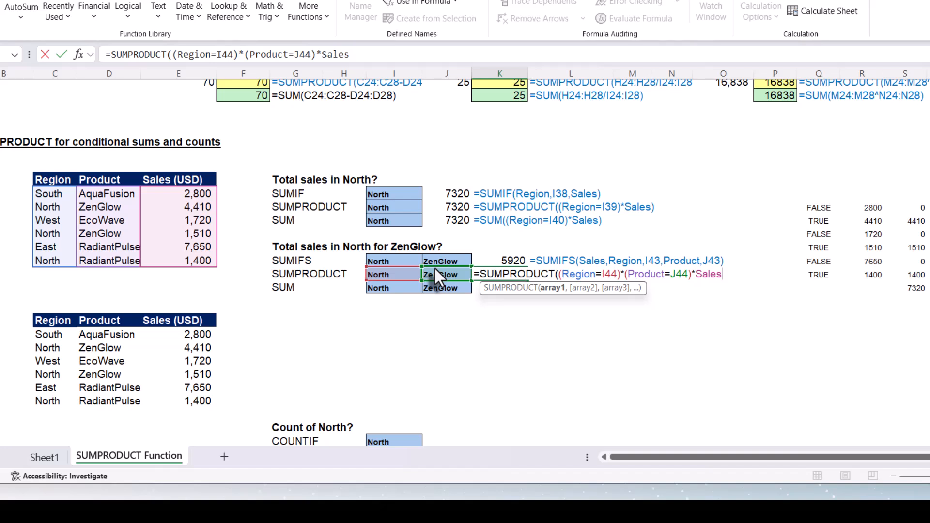
type(")")
key("Return")
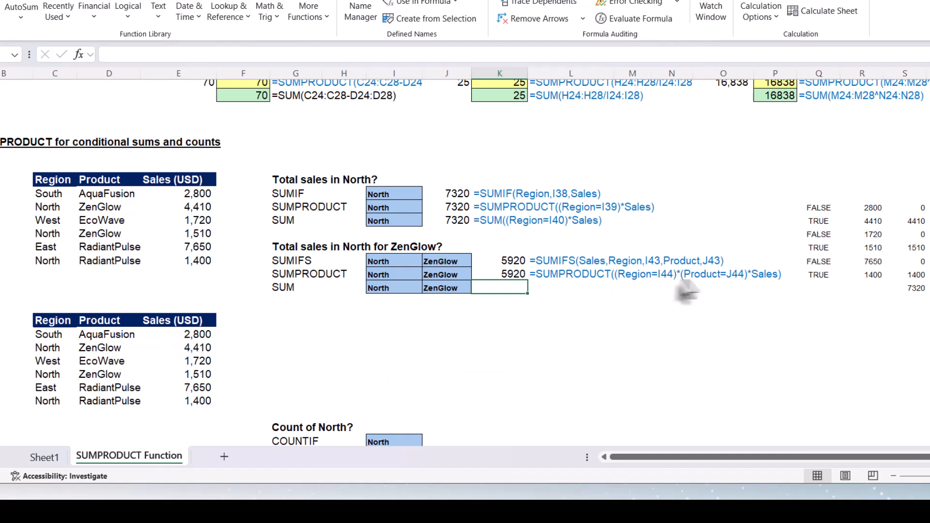
left_click(301, 330)
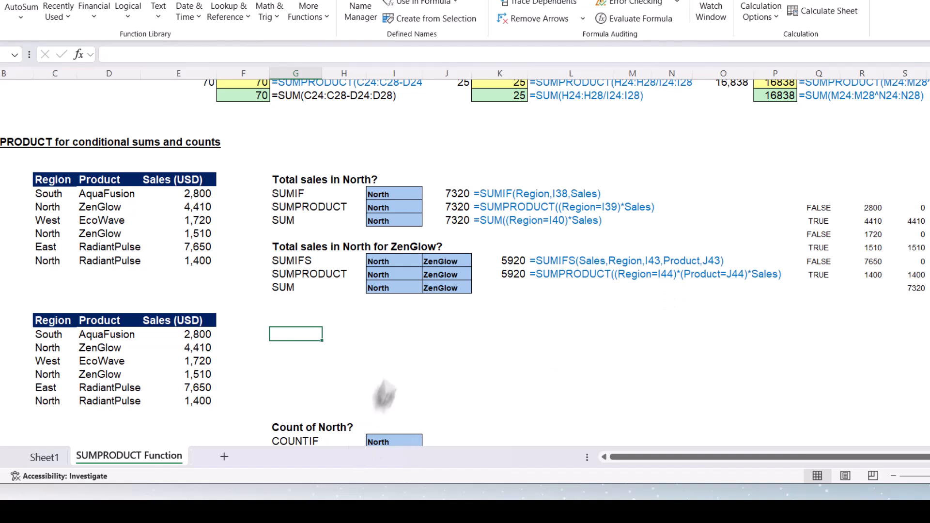
type("regi")
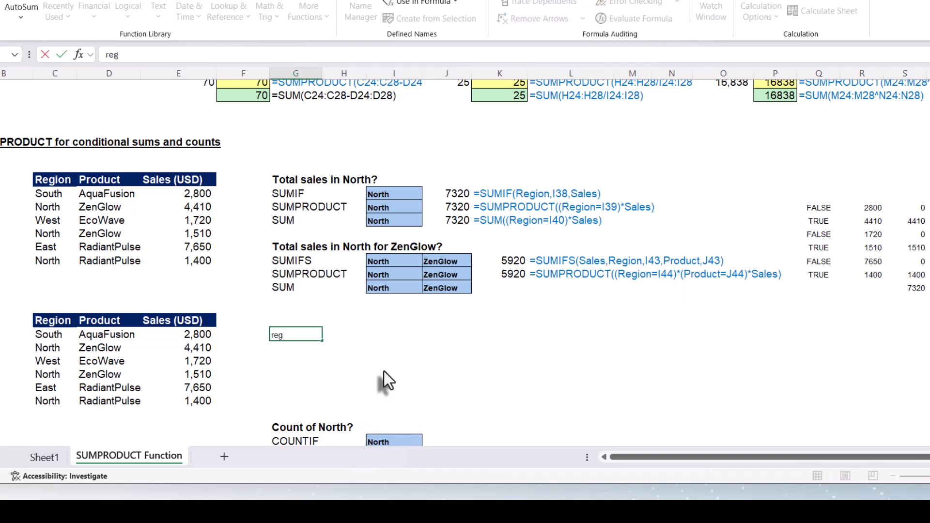
key("BackSpace")
key("BackSpace")
key("BackSpace")
key("BackSpace")
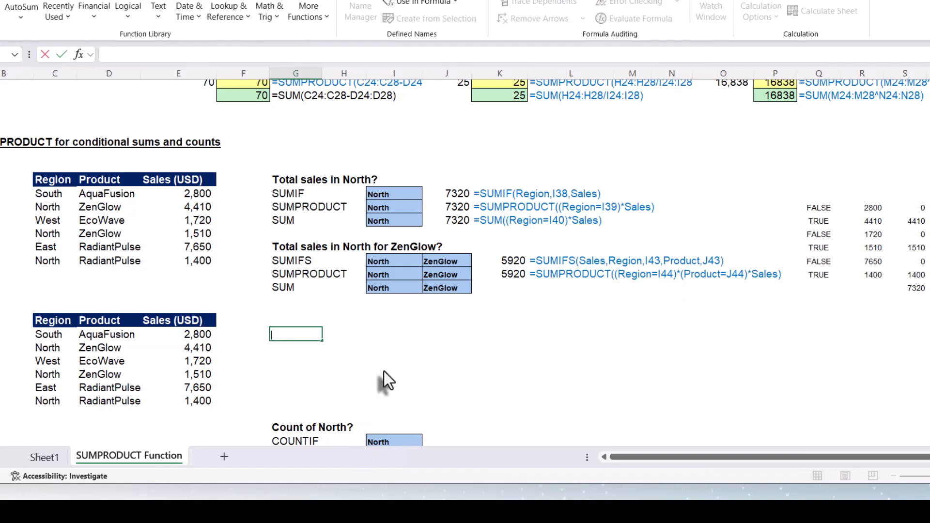
Enter =Region=I44 in G49 to spill a TRUE/FALSE check of each row against North.
type("=r")
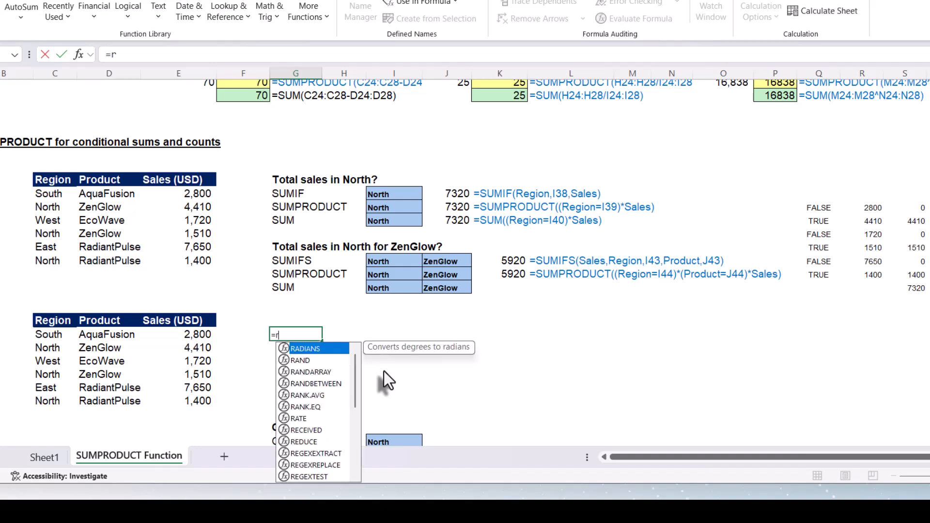
type("egion")
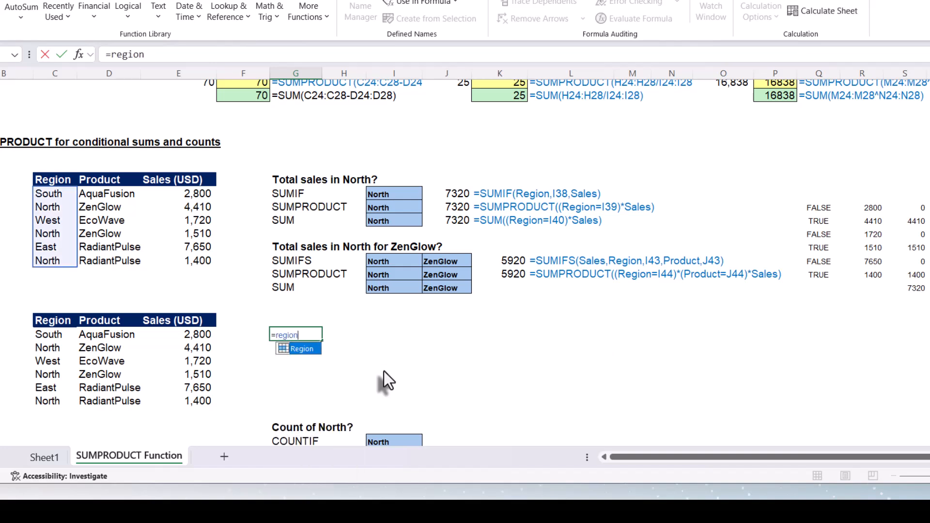
key("Tab")
type("=")
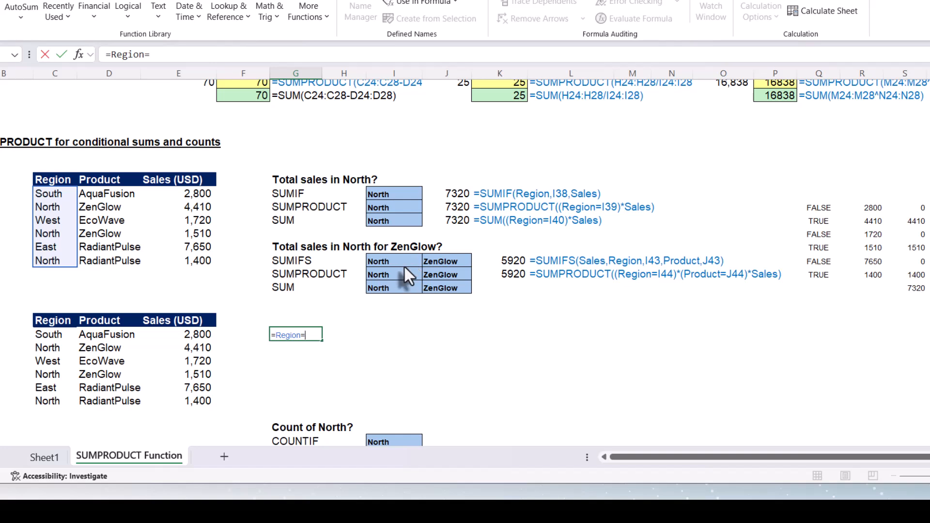
left_click(394, 276)
key("Return")
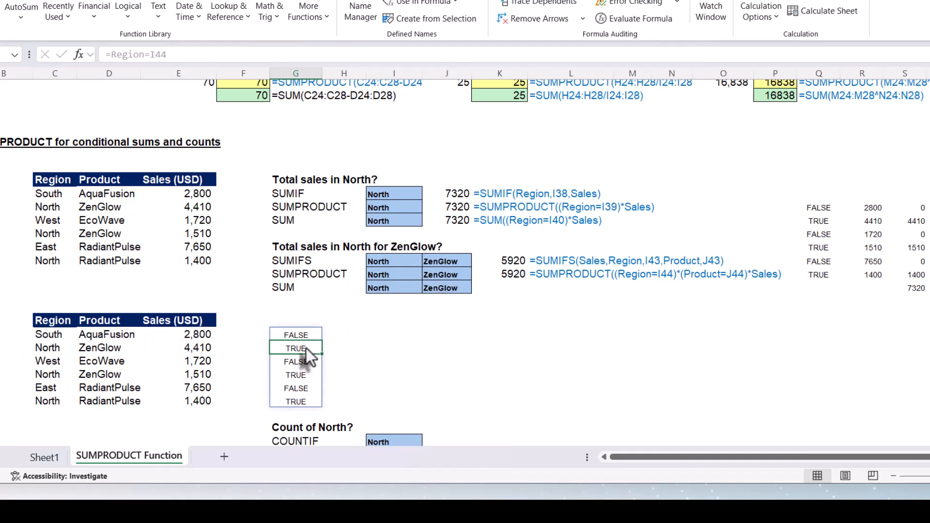
Enter =Product=J44 in H49 to spill a TRUE/FALSE check of each row against ZenGlow.
left_click(347, 337)
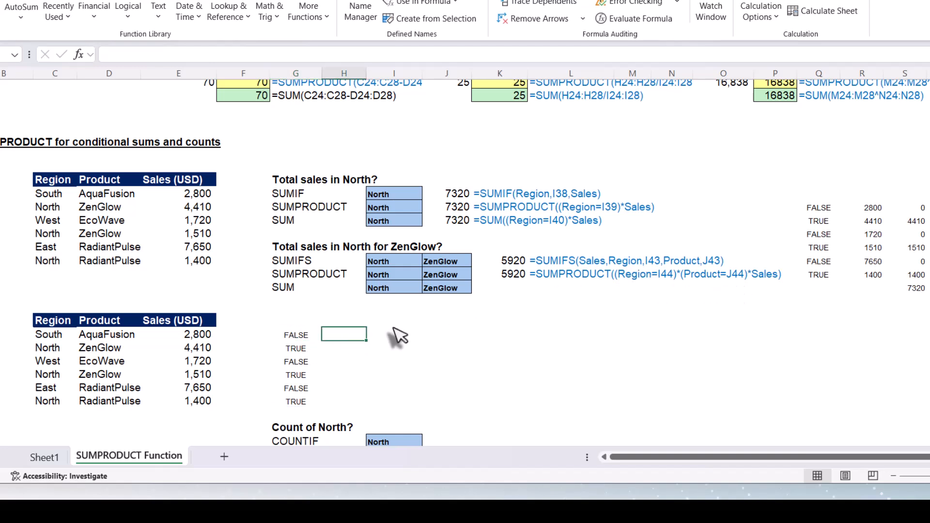
type("=")
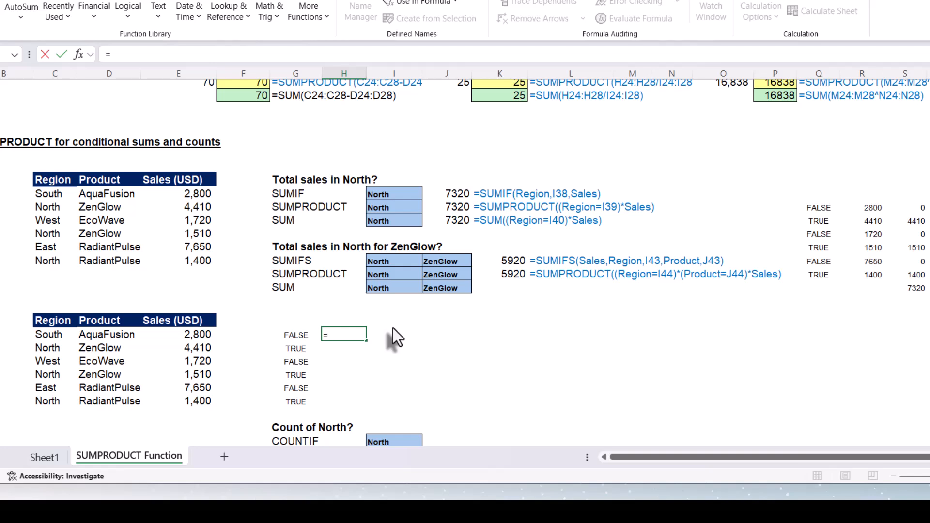
type("prod")
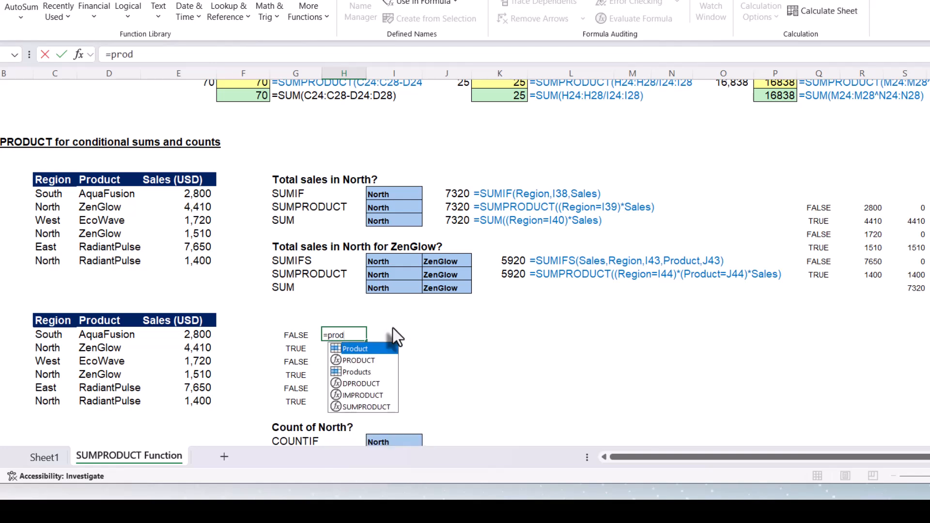
key("Tab")
type("=")
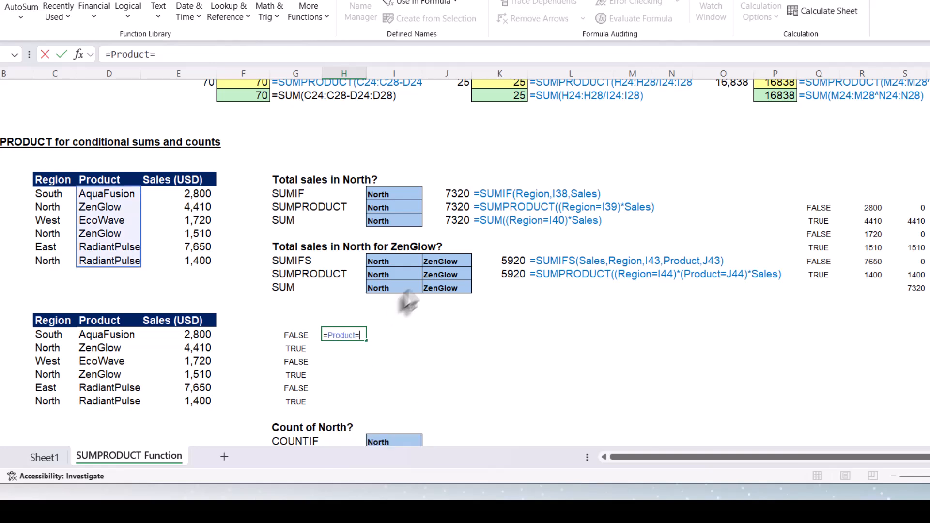
left_click(439, 275)
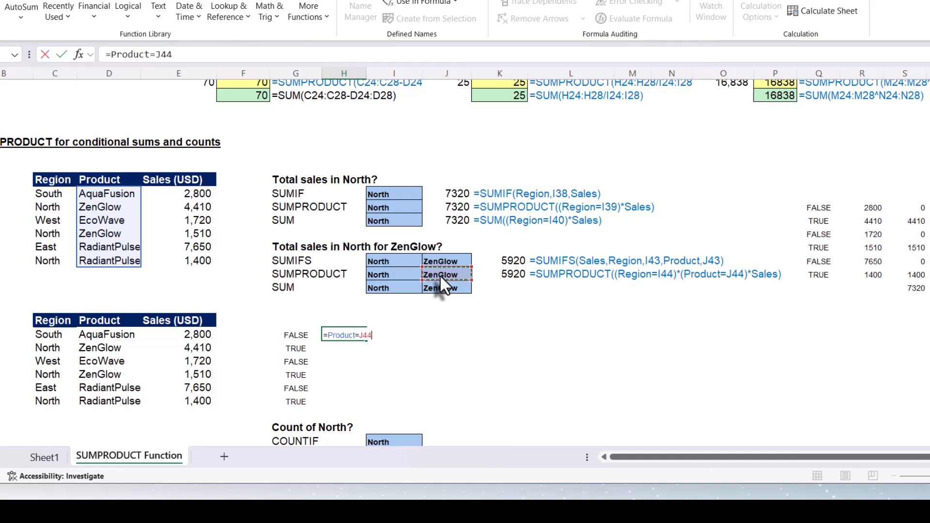
key("Return")
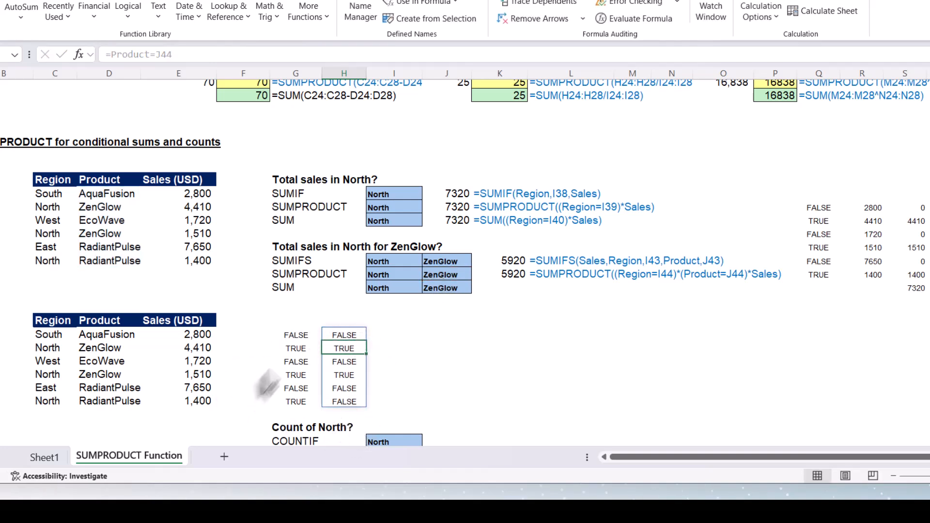
Enter =Sales in I49 to spill the sales values beside the comparison columns.
left_click(393, 338)
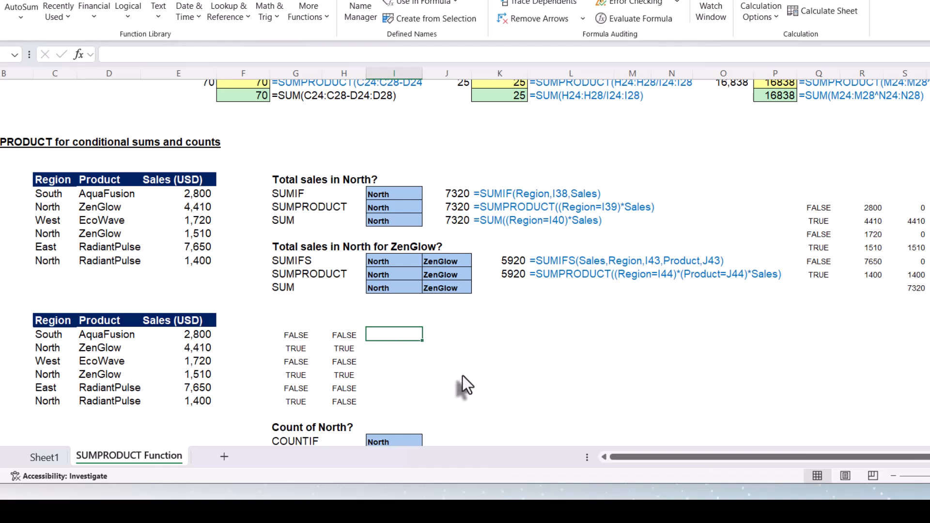
type("=sal")
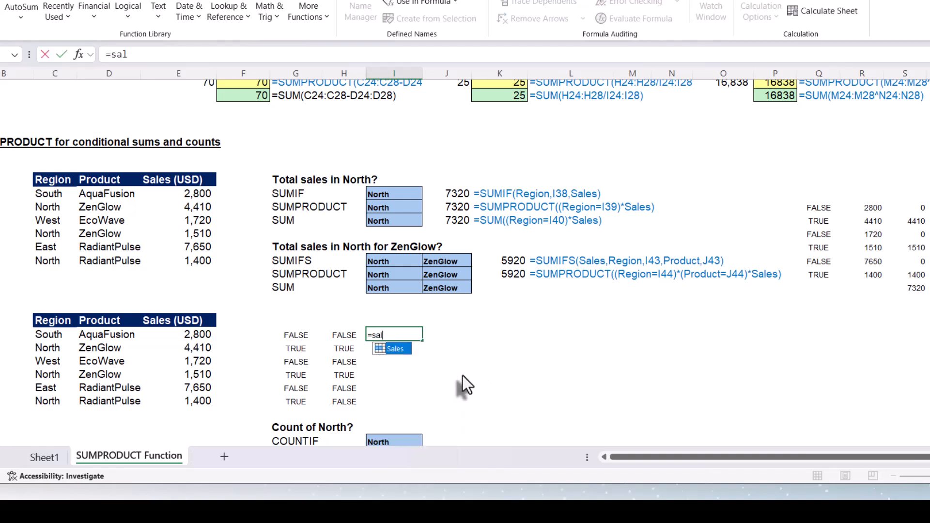
key("Tab")
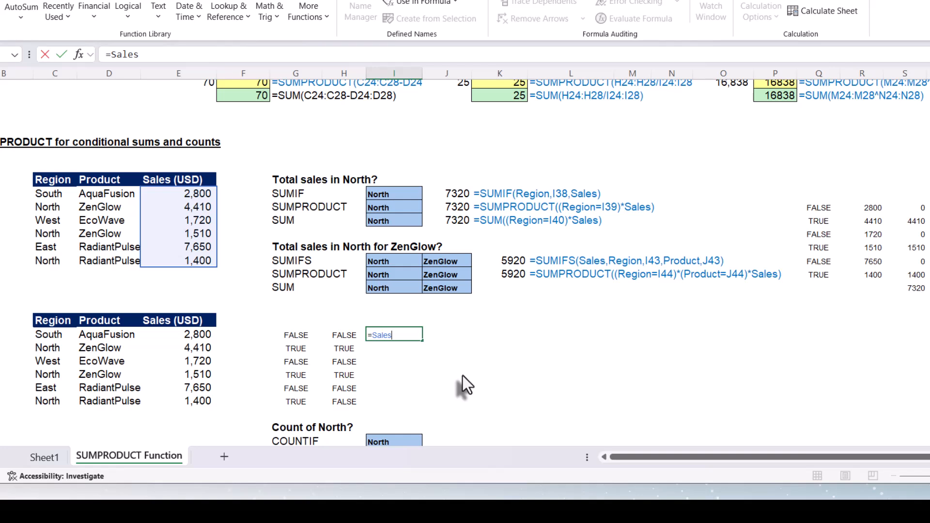
key("Return")
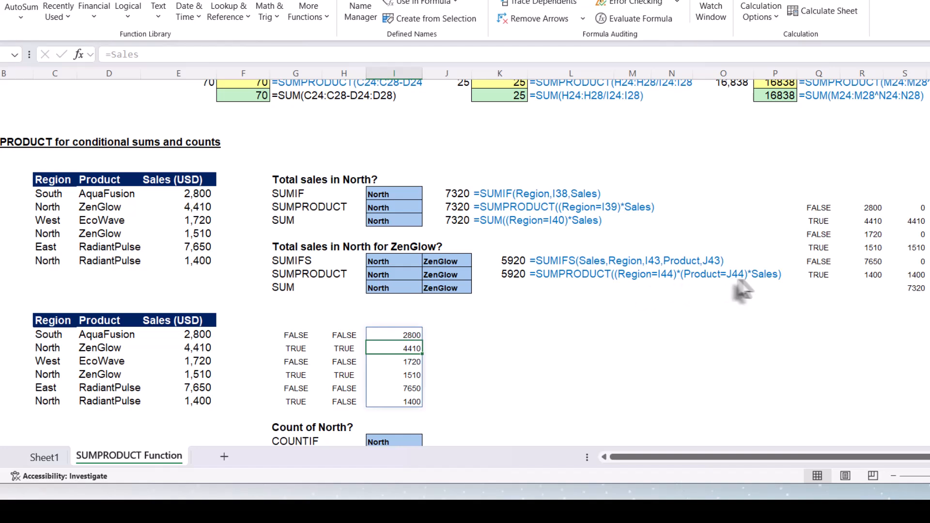
Enter =G49#*H49#*I49# in J49 to multiply the two condition columns by the sales values.
left_click(462, 334)
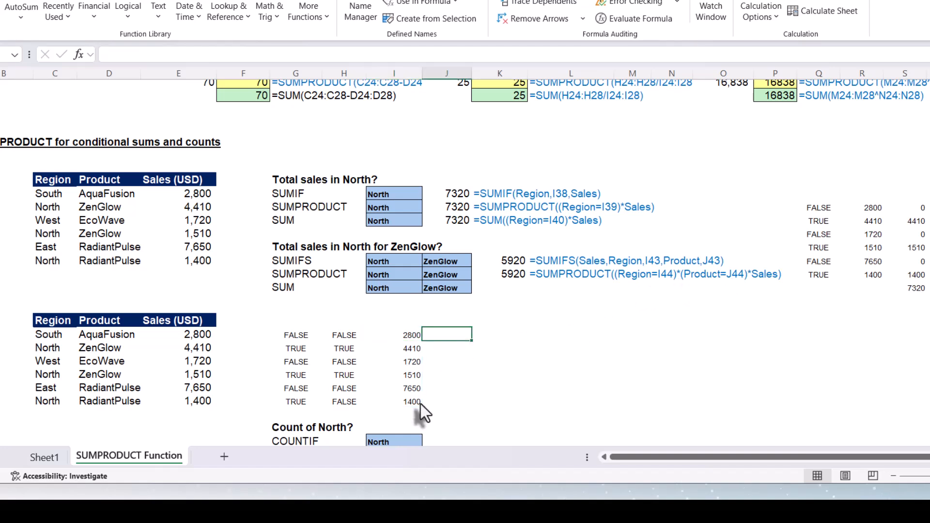
type("=")
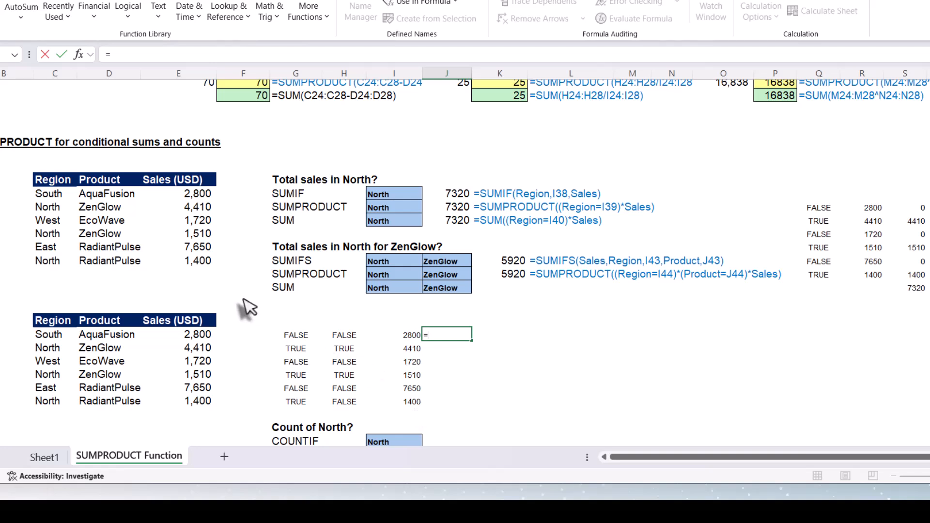
left_click(297, 337)
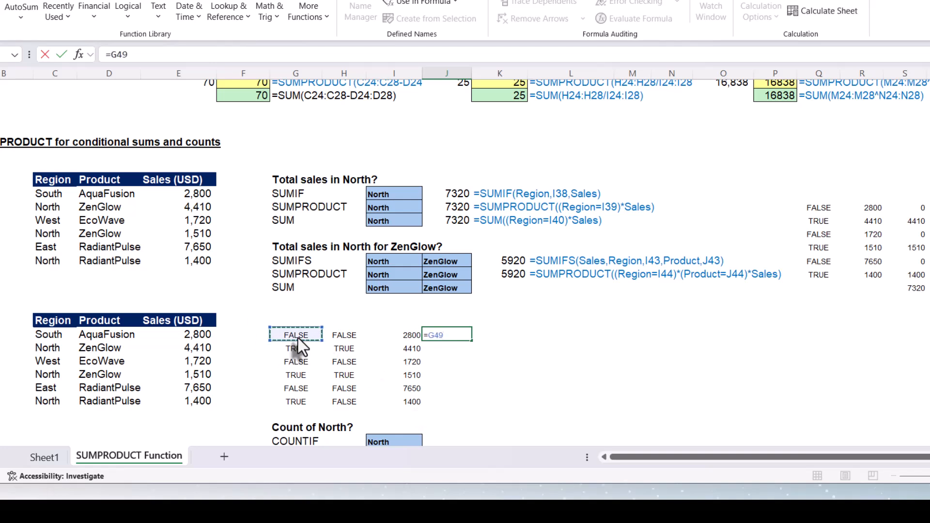
type("#")
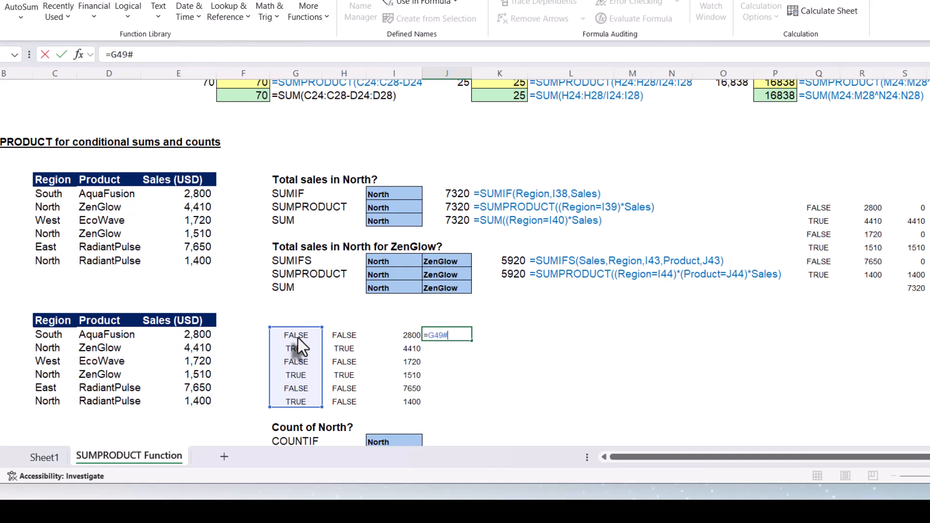
type("*")
left_click(341, 335)
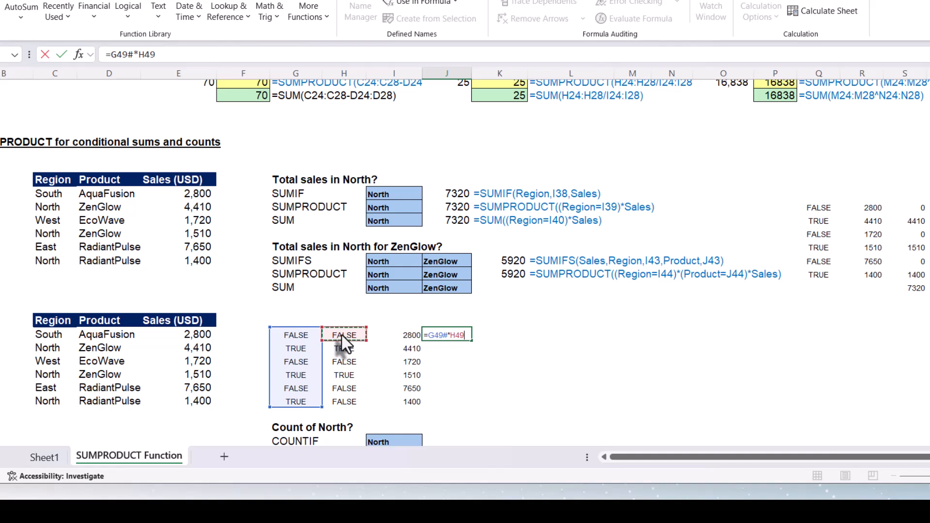
type("#")
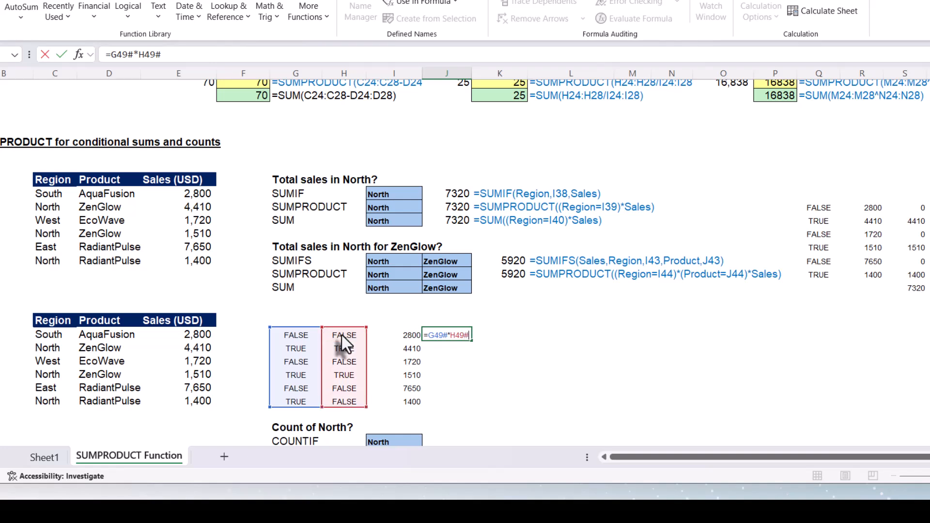
type("*")
left_click(388, 337)
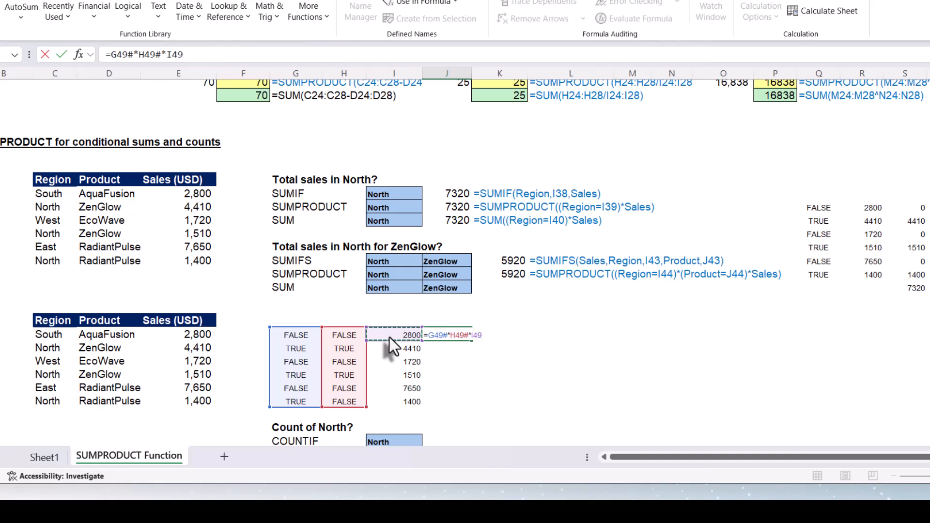
type("#")
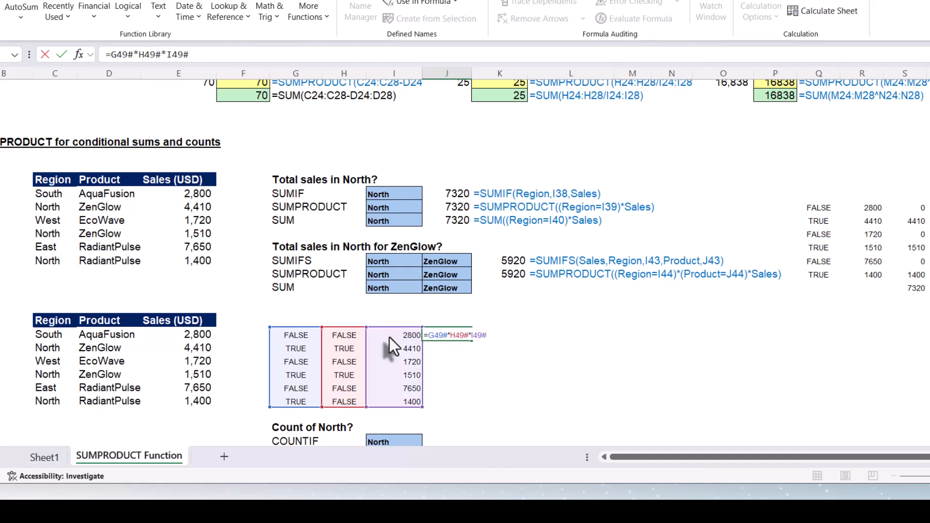
key("Return")
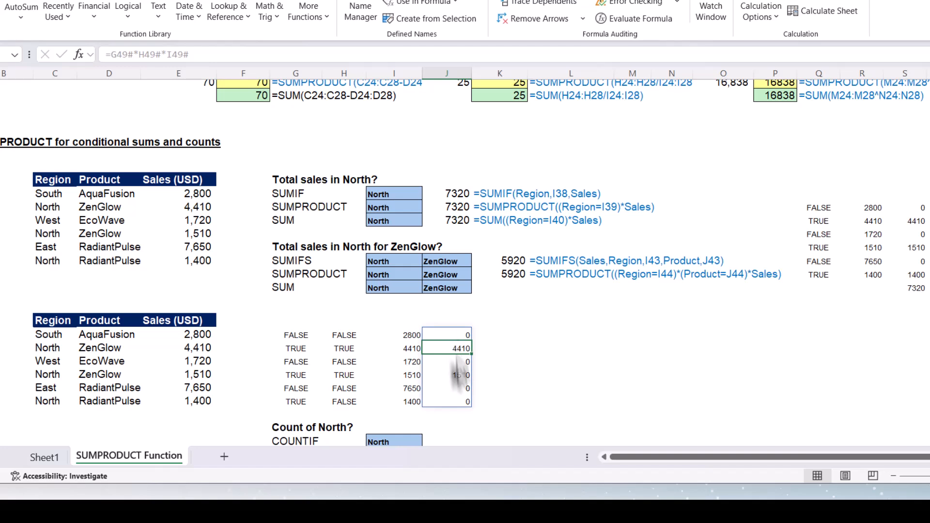
AutoSum the multiplied column in J55 as =SUM(J49#).
left_click(452, 415)
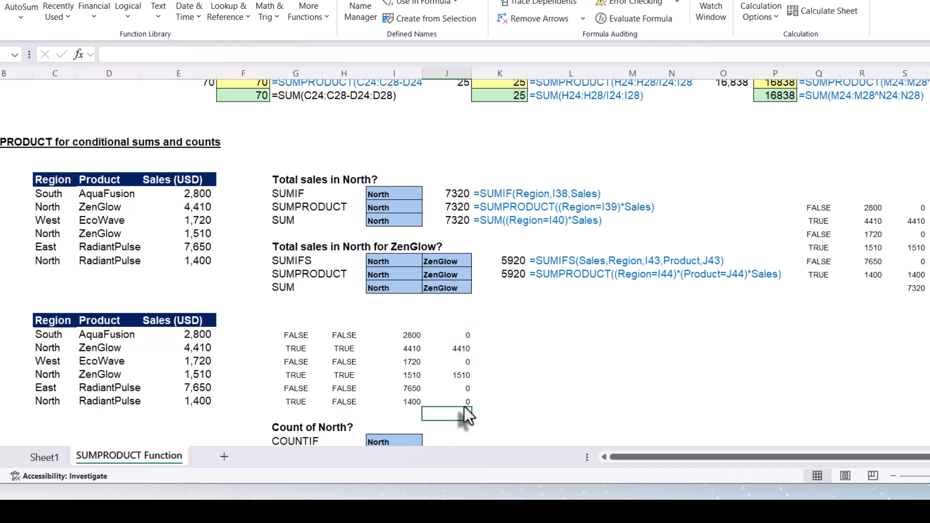
key("alt+equal")
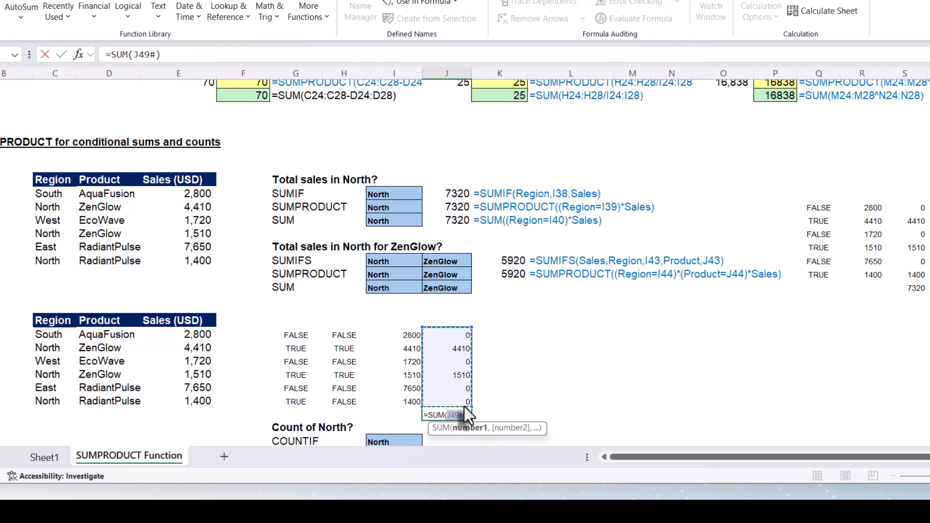
key("Return")
left_click(458, 416)
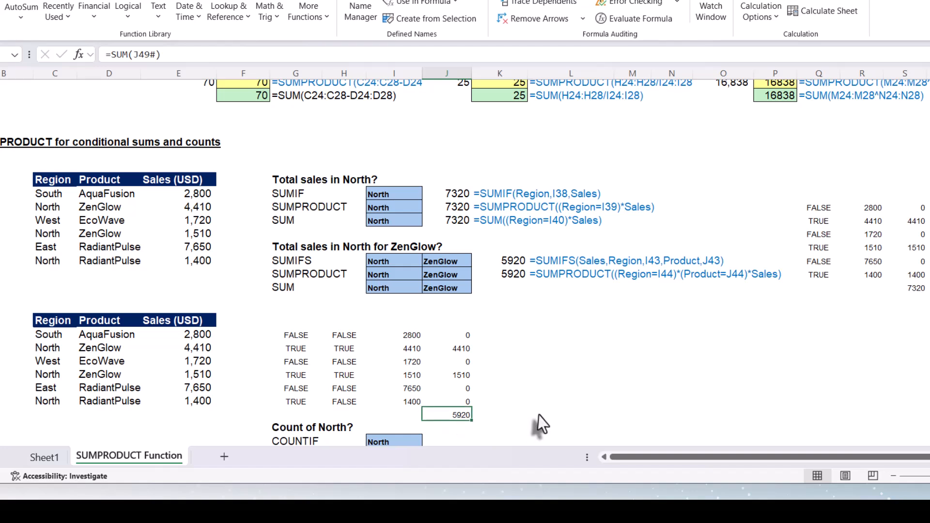
Copy the SUMPRODUCT formula down to K45 and change its function to SUM for the array version.
left_click(516, 277)
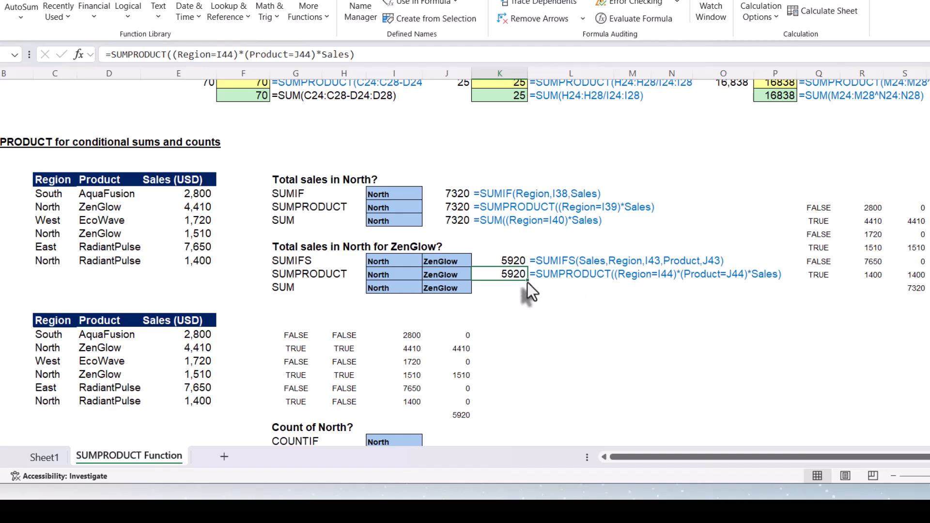
left_click_drag(527, 283, 524, 291)
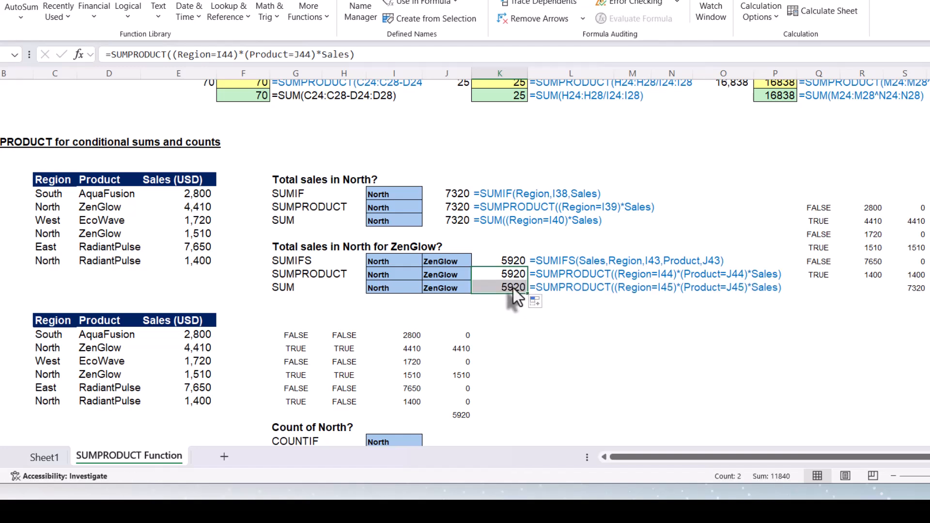
double_click(512, 288)
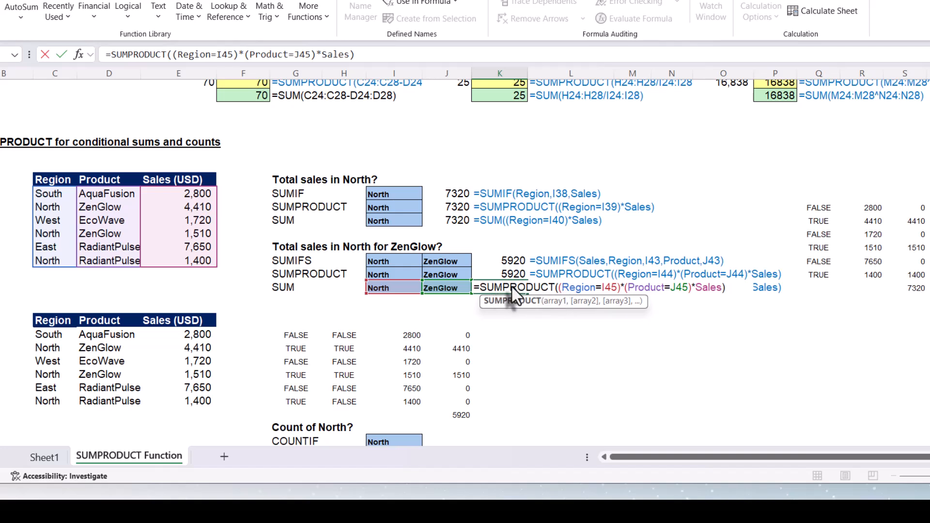
left_click_drag(504, 289, 540, 289)
key("BackSpace")
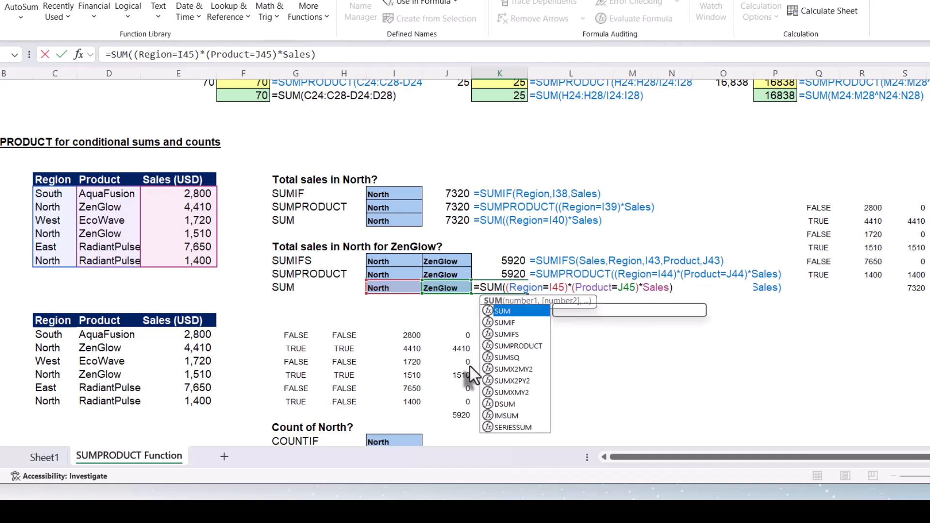
key("Return")
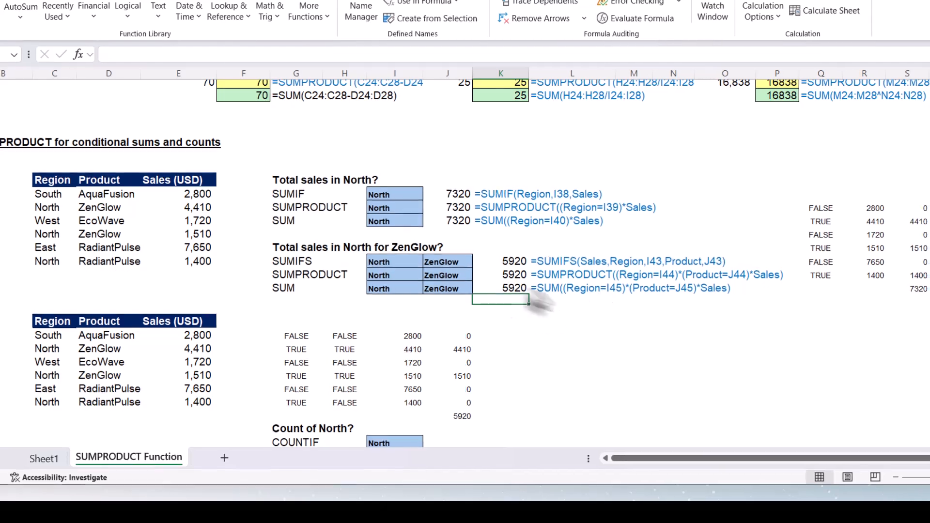
Enter =COUNTIF(Region,I57) in J57 to count the North rows.
scroll(602, 291, "down", 3)
scroll(612, 260, "up", 1)
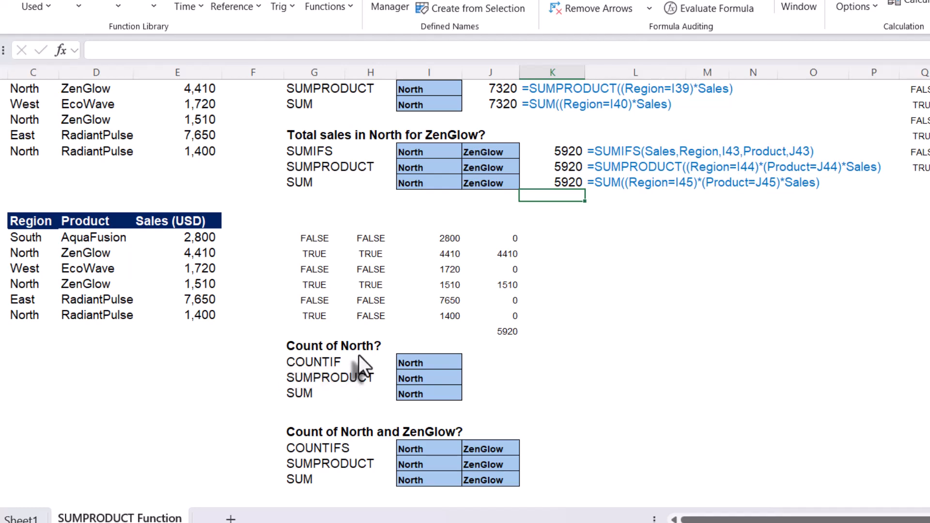
left_click(477, 363)
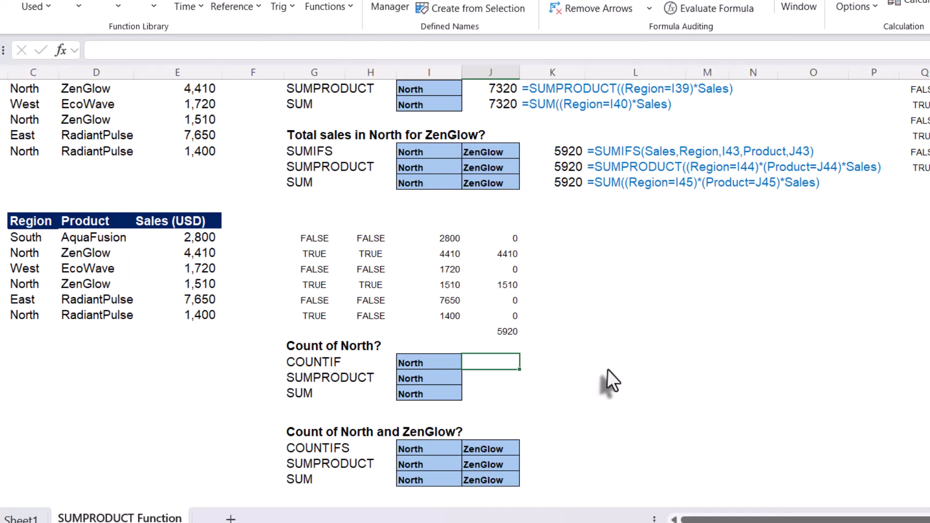
type("=")
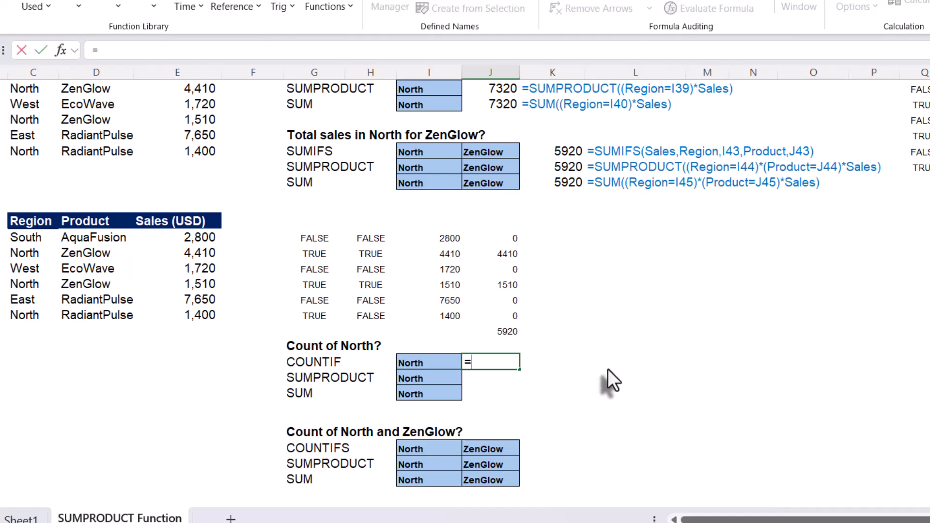
type("count")
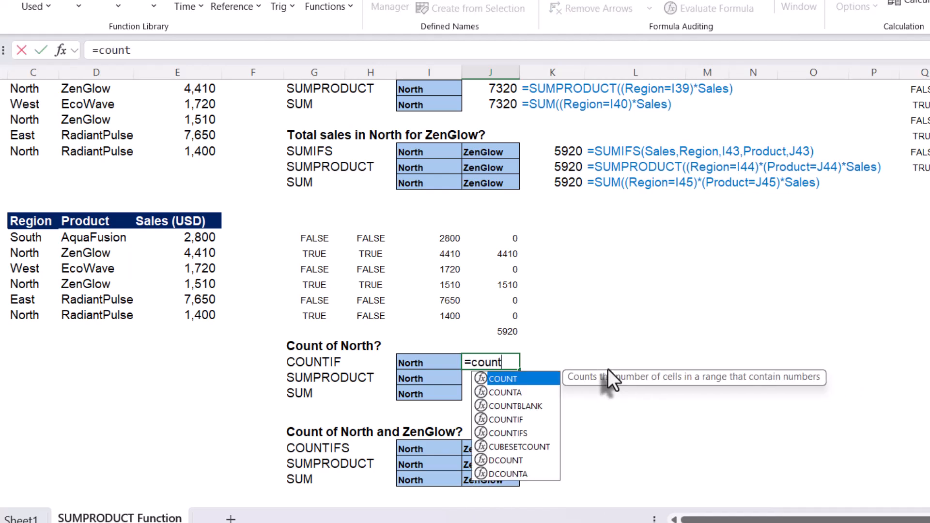
type("if")
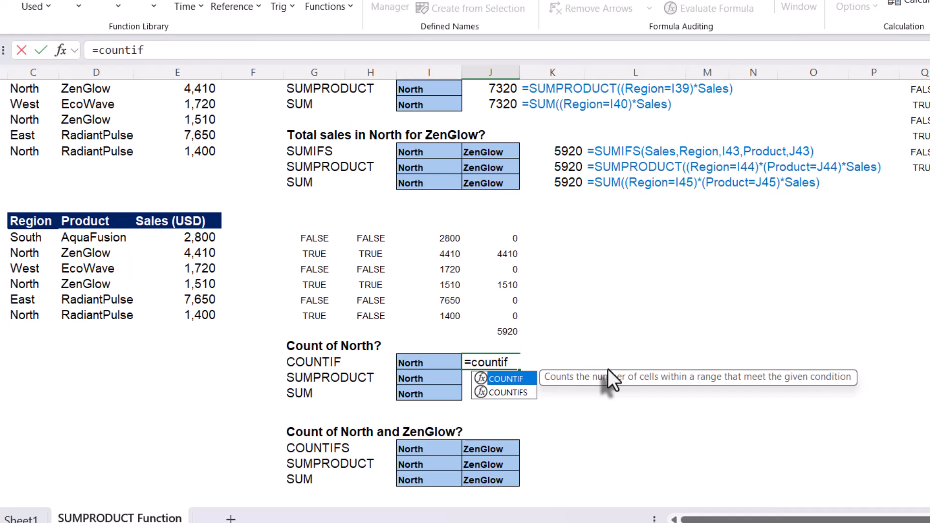
key("Tab")
type("re")
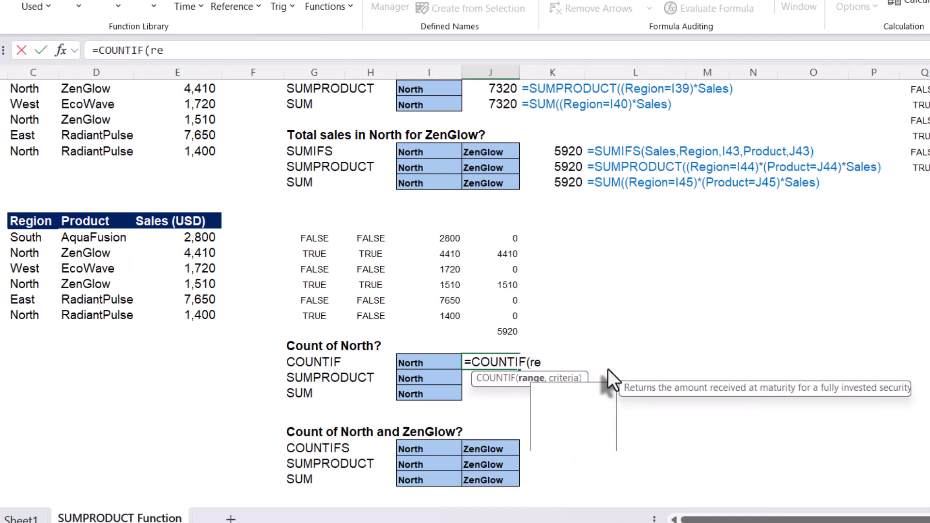
type("gio")
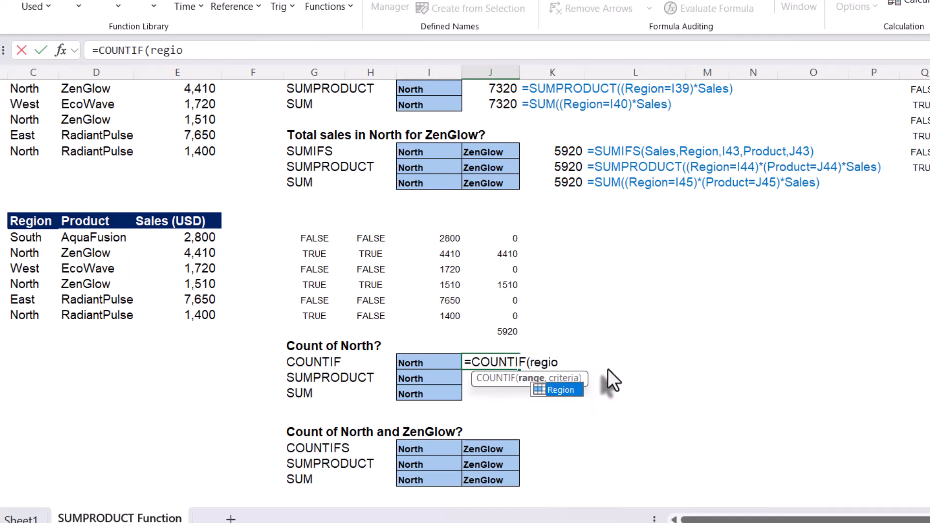
key("Tab")
type(",")
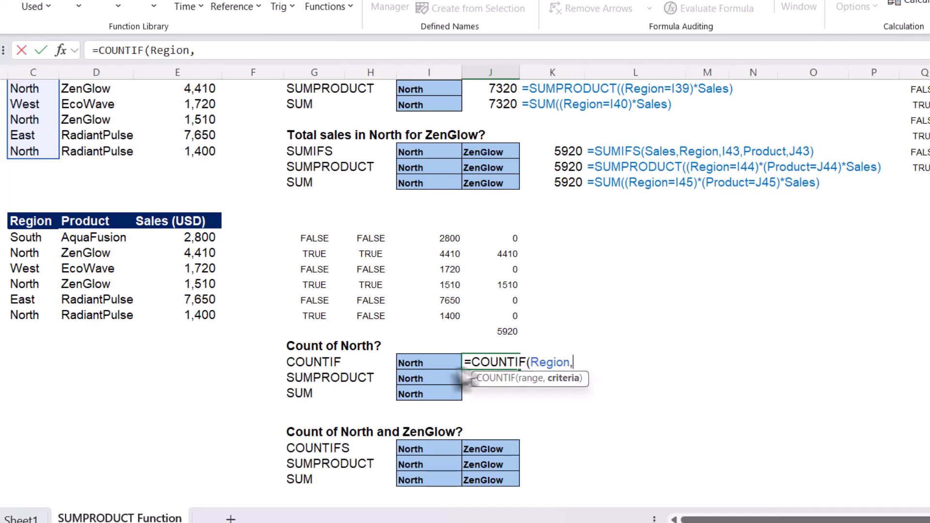
left_click(430, 367)
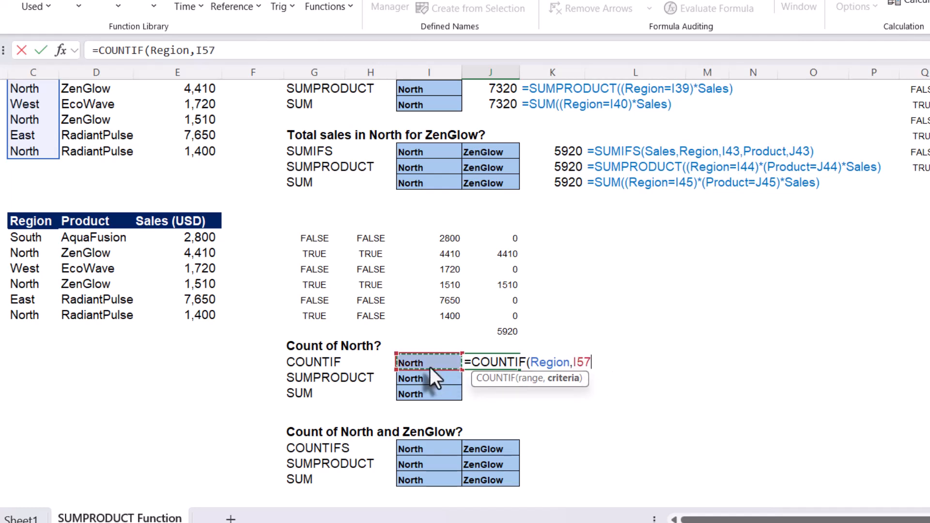
type(")")
key("Return")
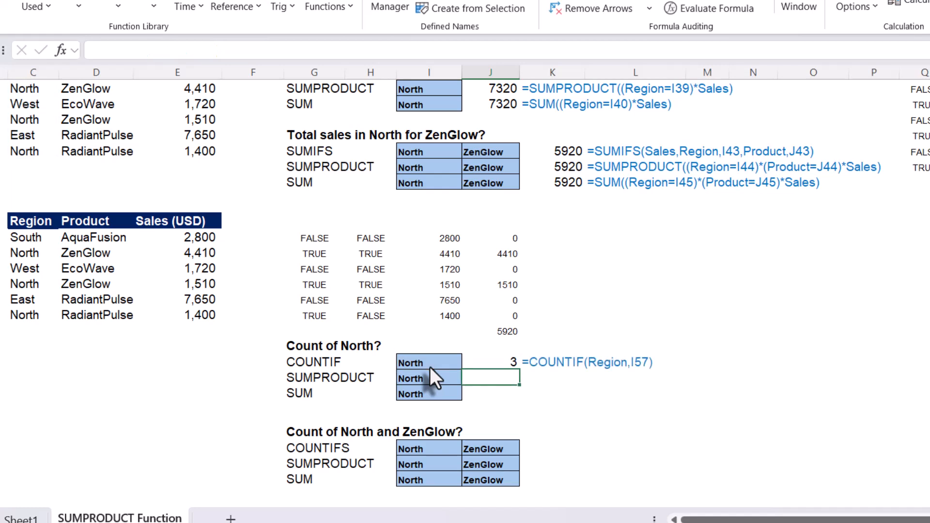
Compare the COUNTIF result with the North entries in the Region column of the data table.
left_click(489, 363)
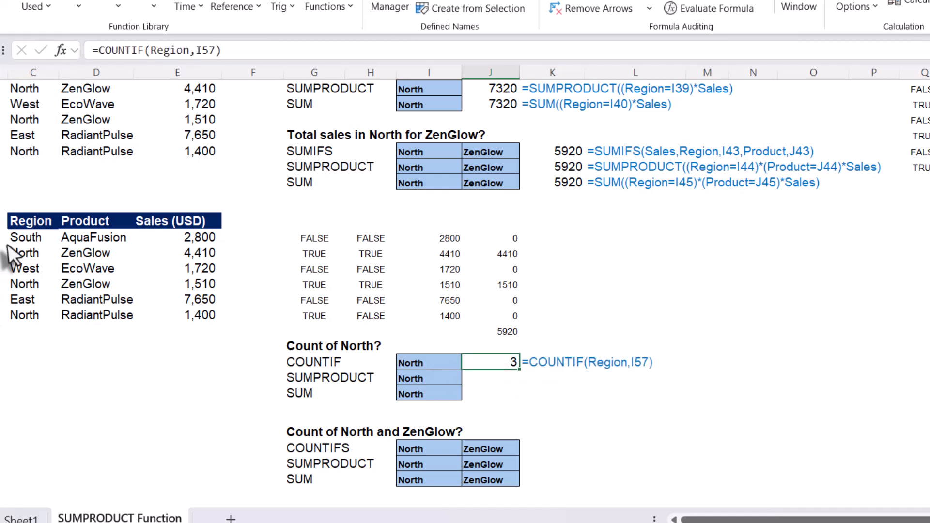
left_click(27, 257)
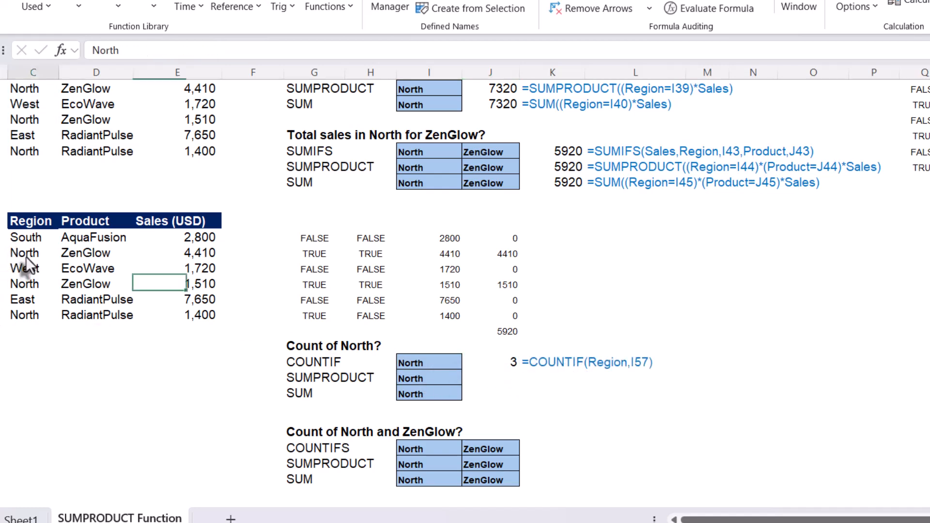
left_click(17, 287)
left_click(24, 319)
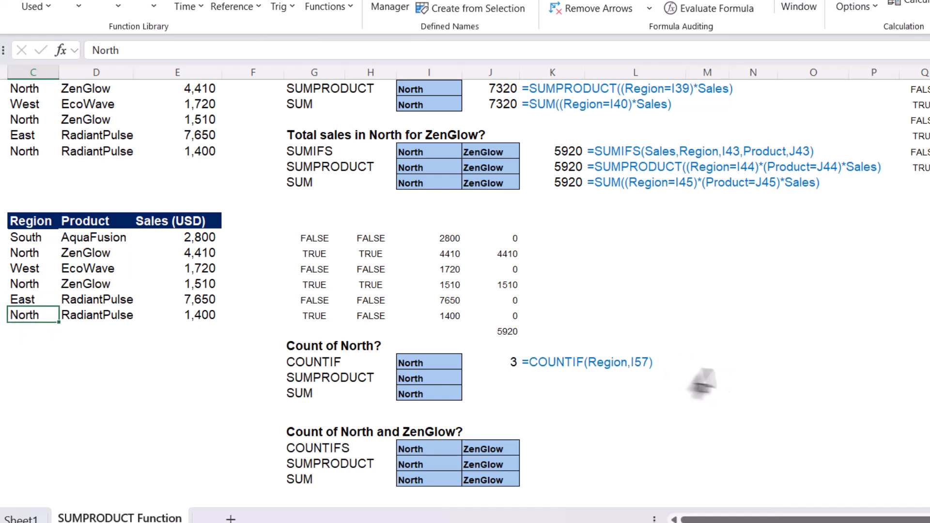
left_click(510, 369)
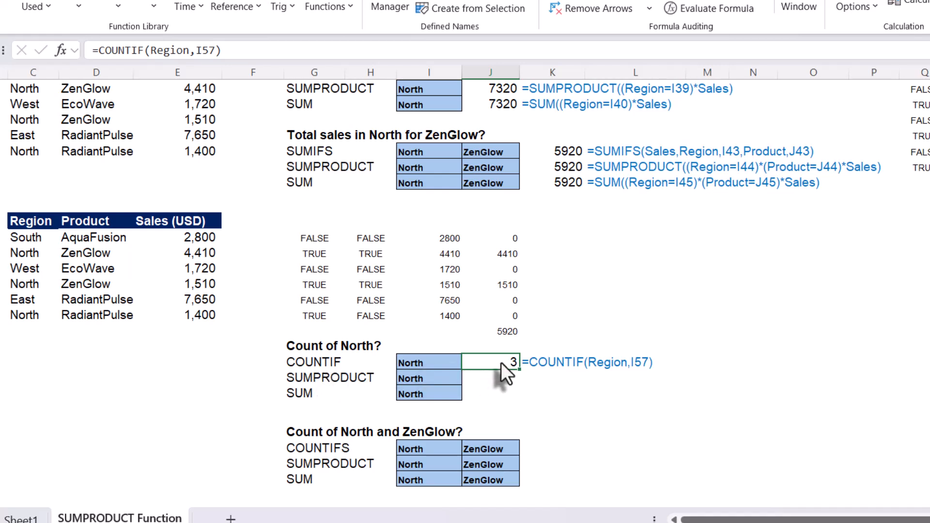
Enter =SUMPRODUCT((Region=I58)) in J58 as the SUMPRODUCT count of North.
left_click(502, 380)
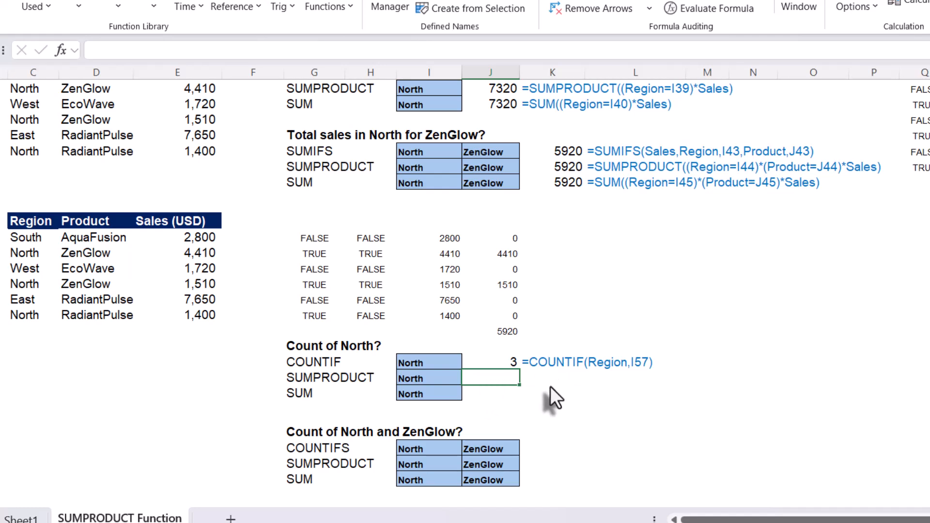
type("=")
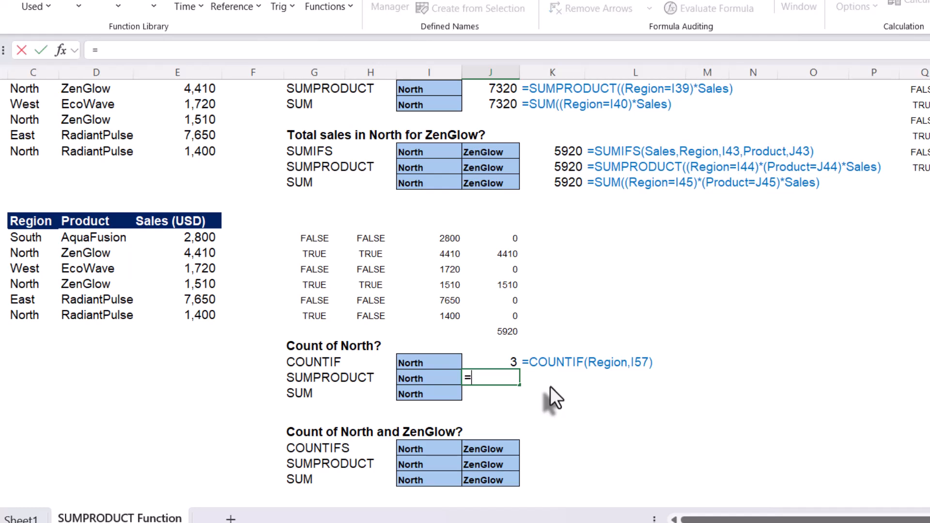
type("sump")
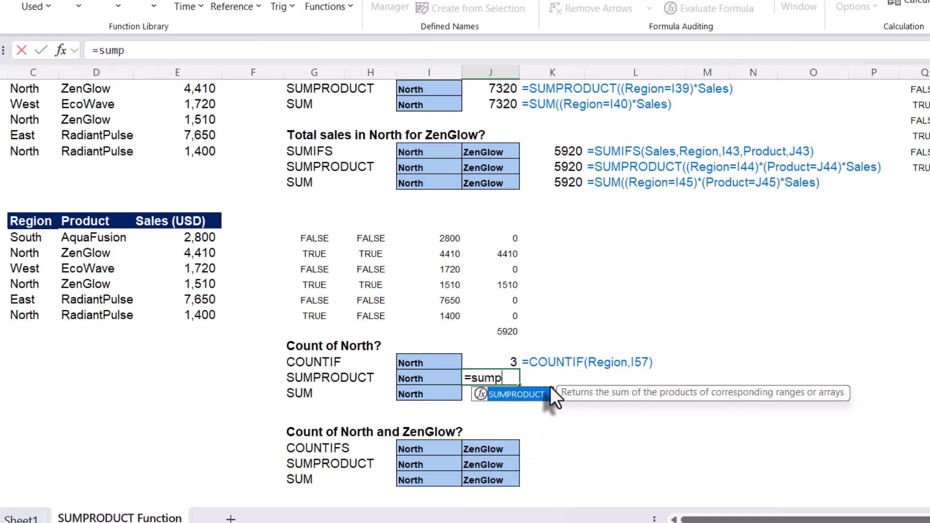
key("Tab")
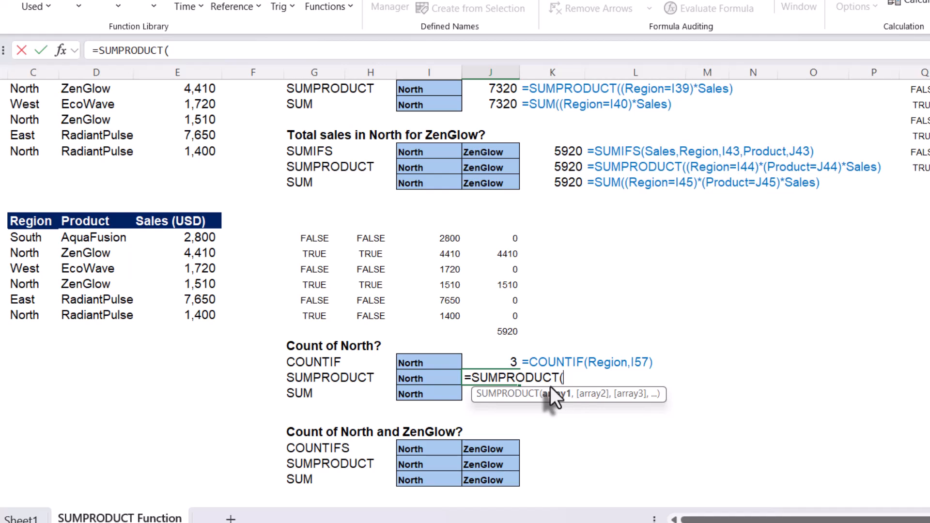
type("(")
type("regi")
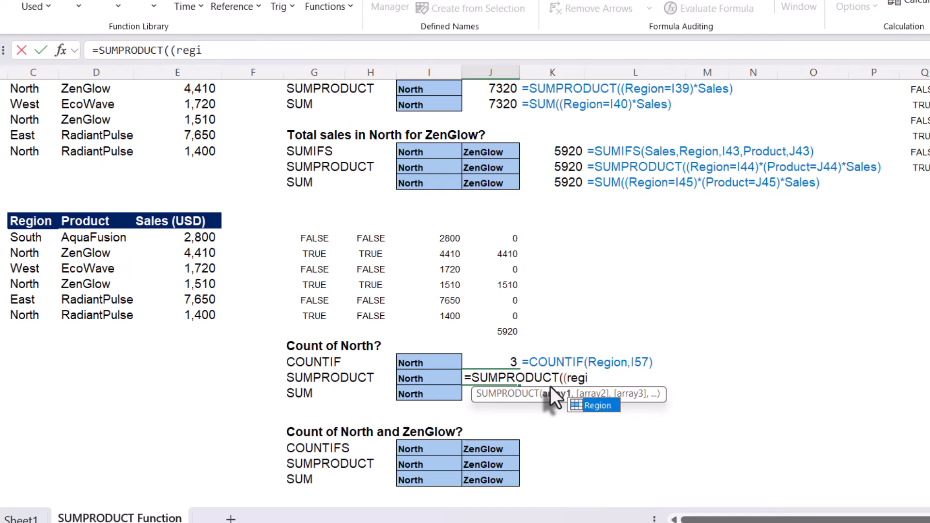
key("Tab")
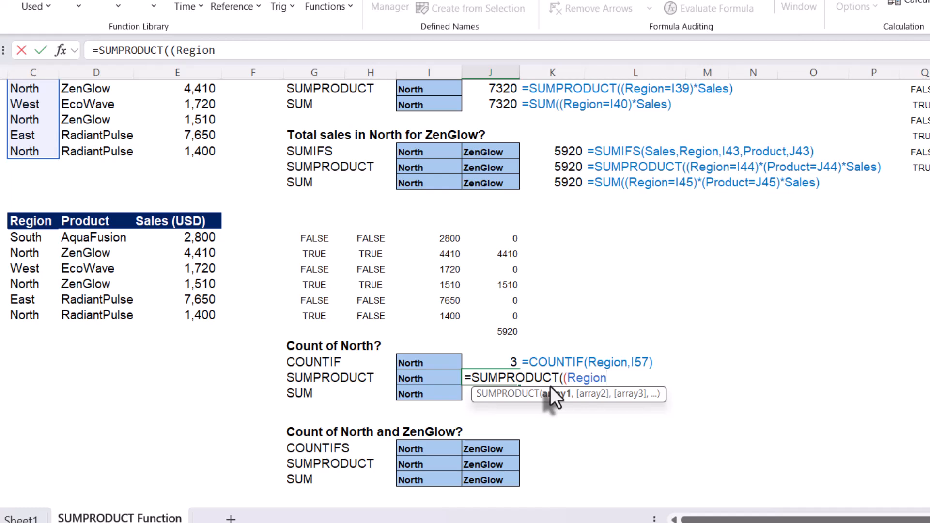
type("=")
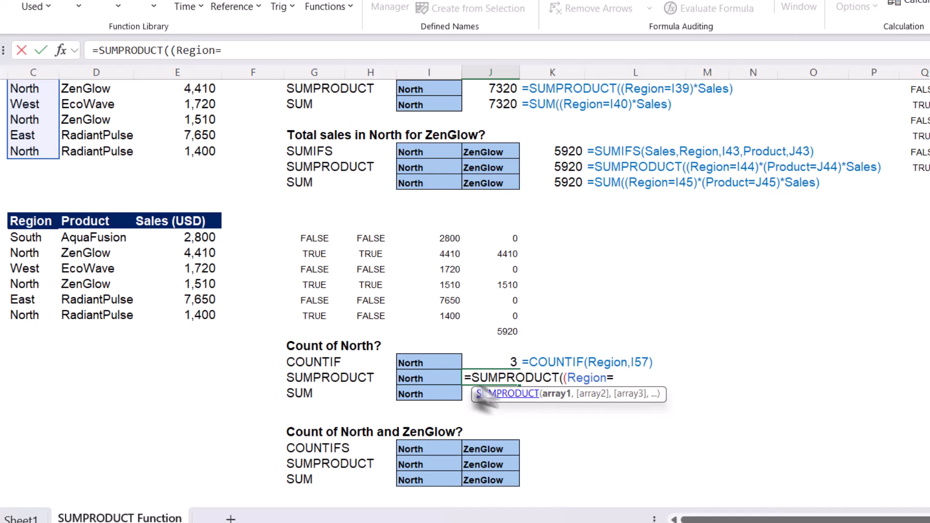
left_click(427, 379)
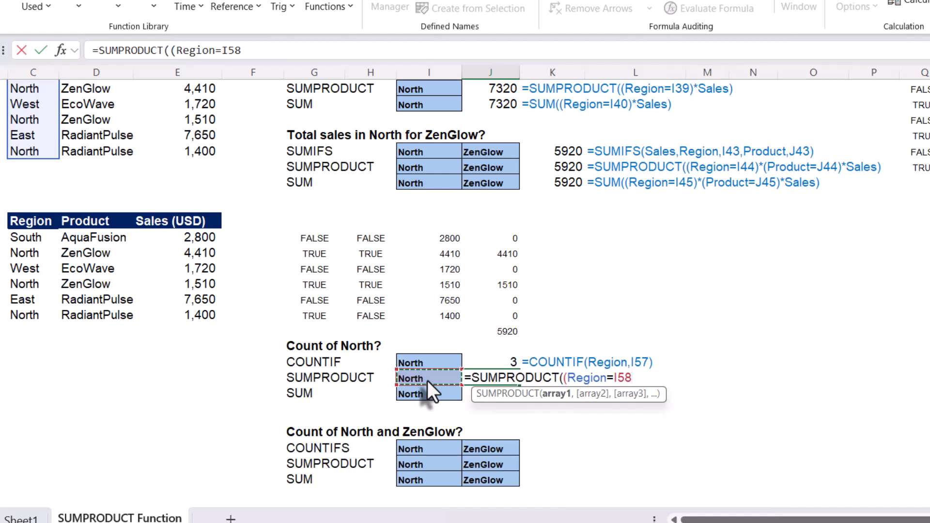
type("))")
key("Return")
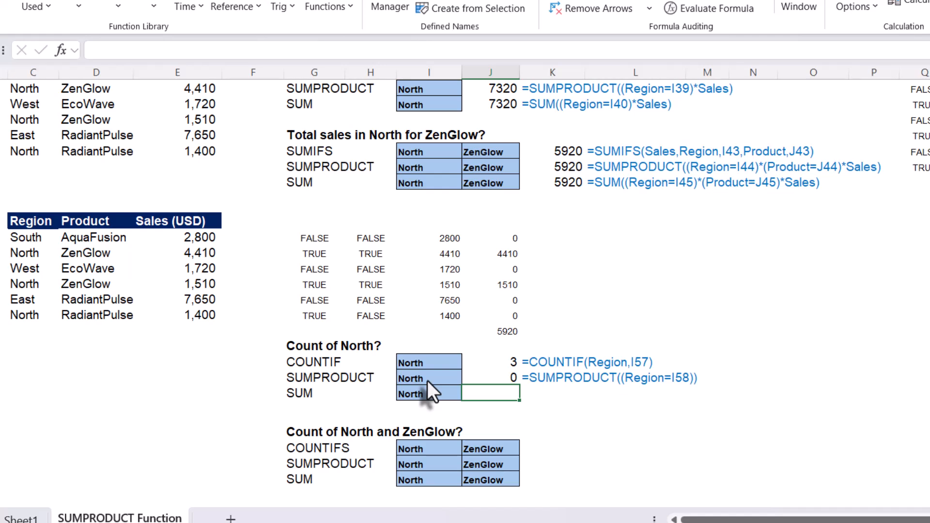
Reopen the J58 formula and select its Region=I58 comparison to examine how it evaluates.
left_click(490, 381)
double_click(491, 380)
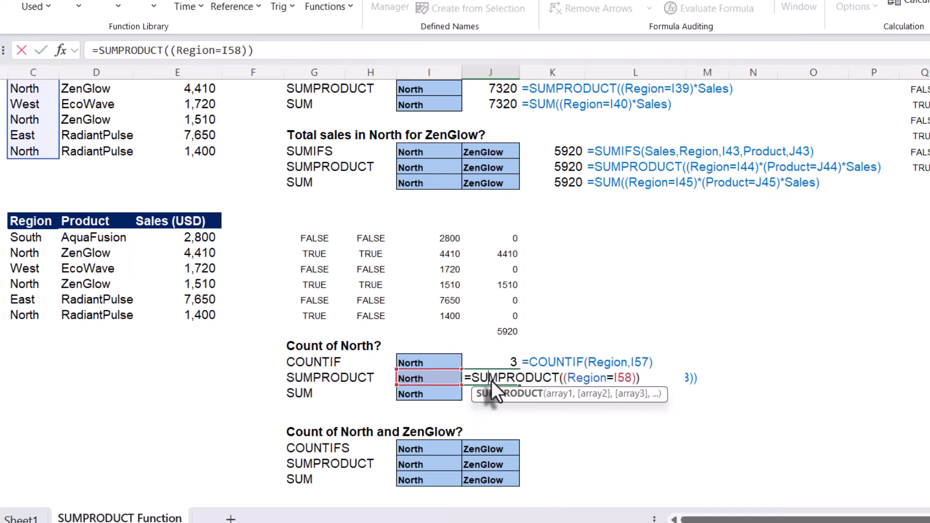
key("Escape")
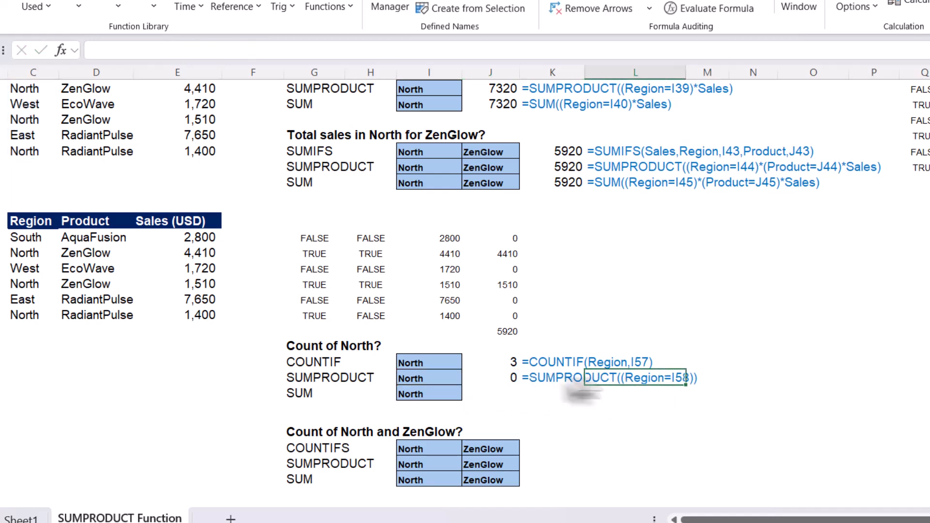
double_click(498, 381)
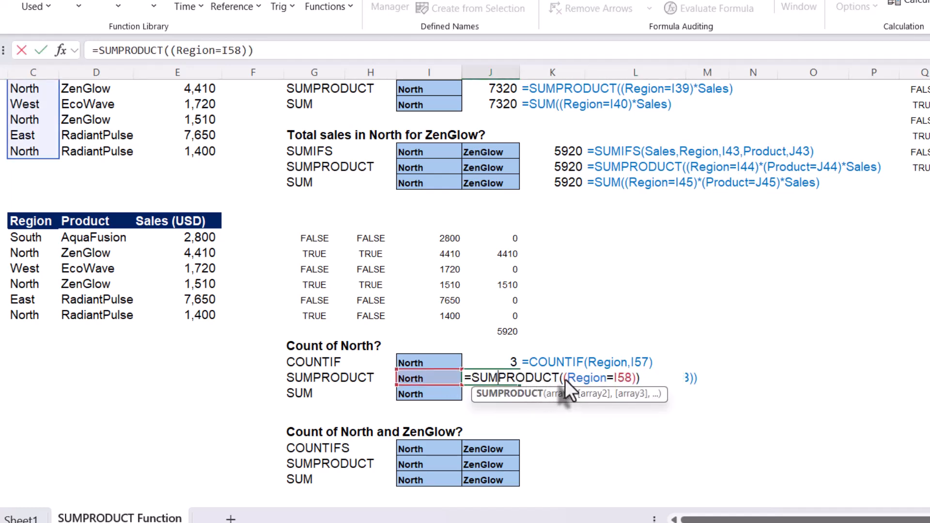
left_click_drag(565, 379, 636, 375)
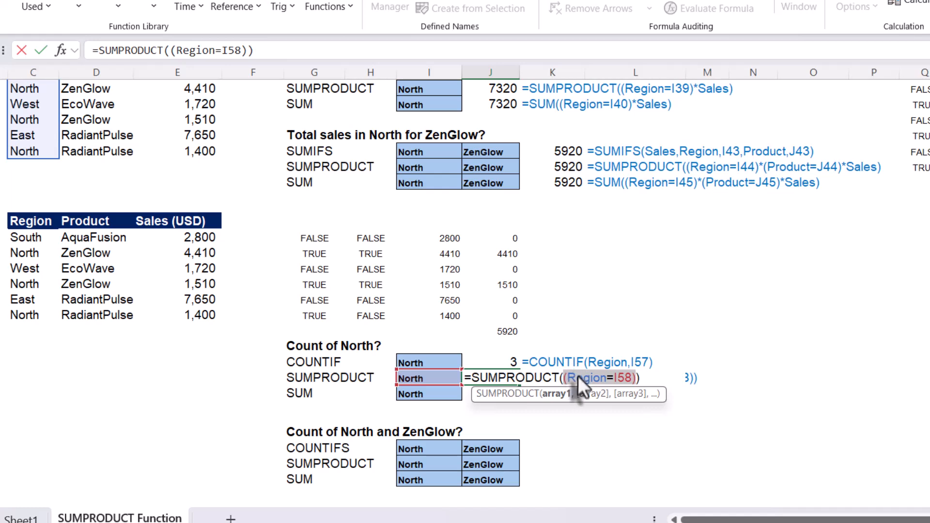
left_click(591, 379)
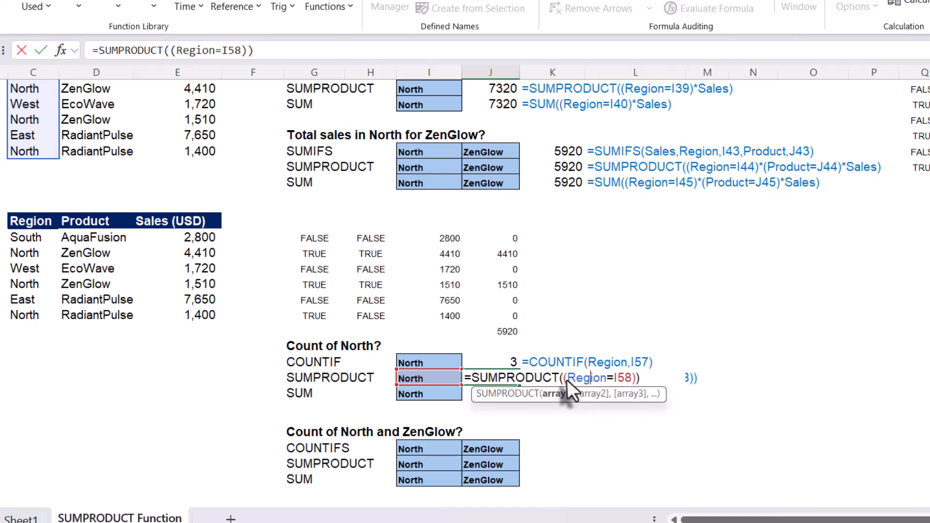
key("ctrl+Return")
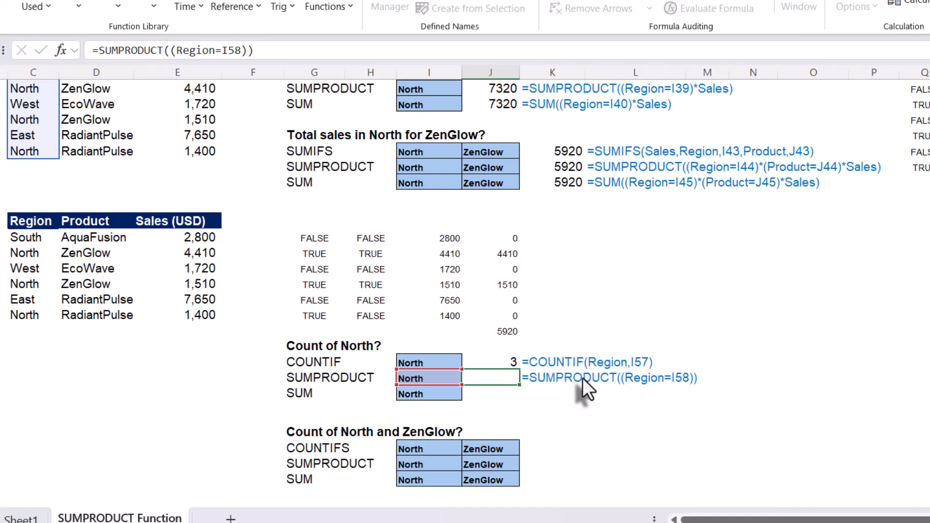
double_click(498, 377)
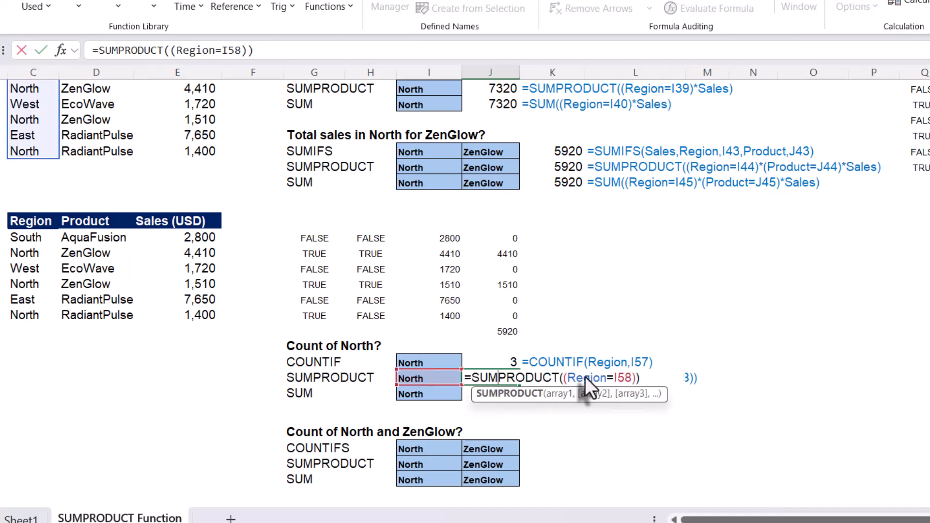
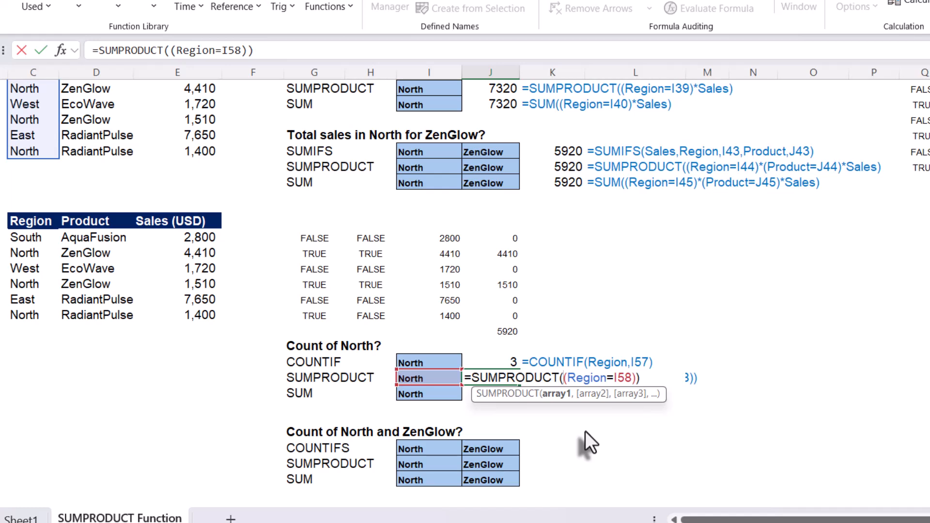
Insert a double negative so J58 reads =SUMPRODUCT(--(Region=I58)), then reselect its --(Region=I58) part to examine it.
type("--")
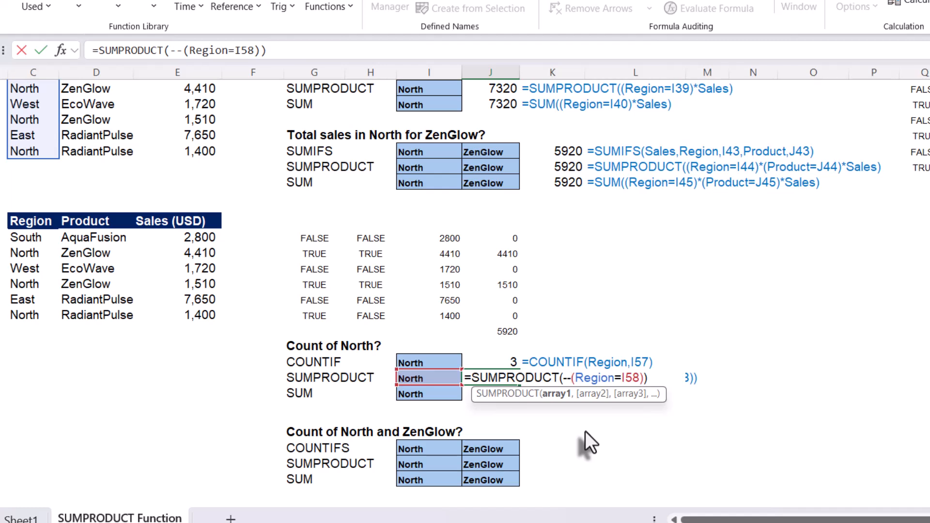
key("Return")
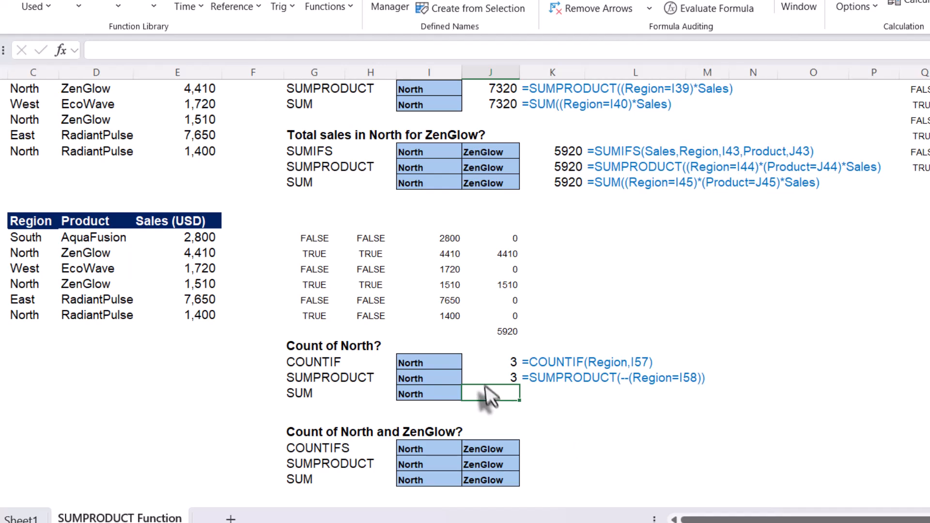
left_click(490, 381)
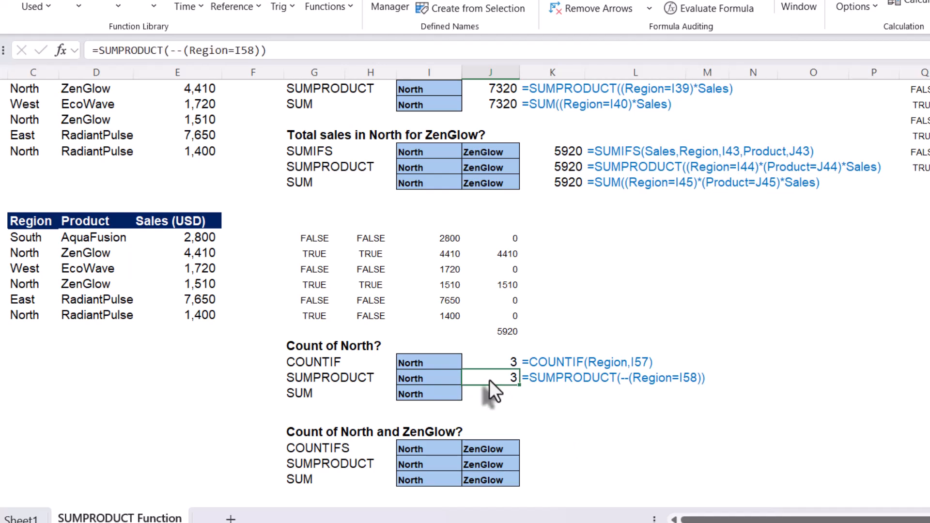
double_click(490, 381)
left_click_drag(560, 379, 645, 378)
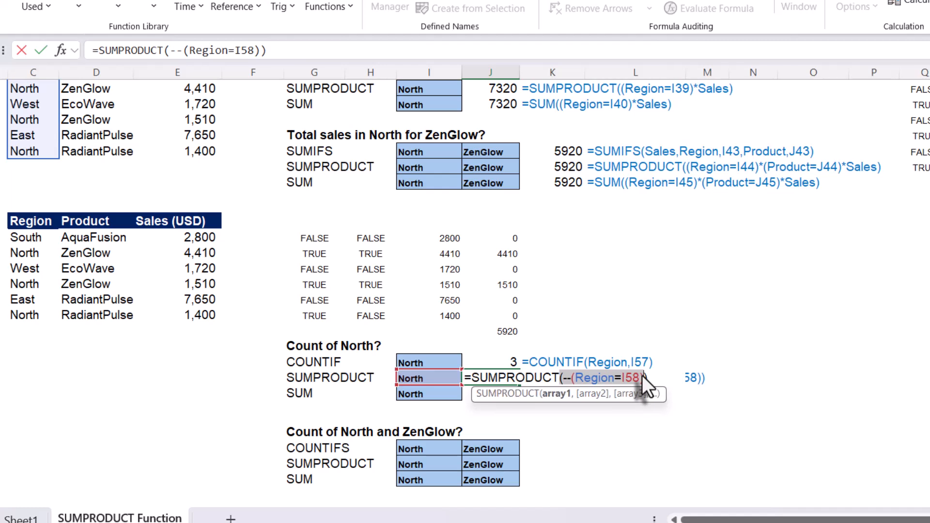
left_click_drag(593, 382, 638, 377)
key("Escape")
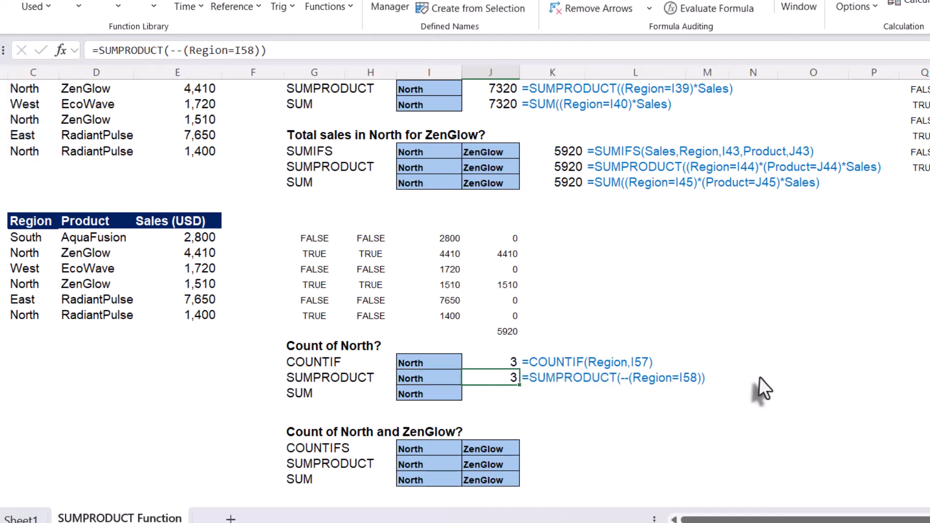
Enter =--(Region=I58) in N58 to spill the 0/1 array for the North rows, and select the spilled values.
left_click(763, 377)
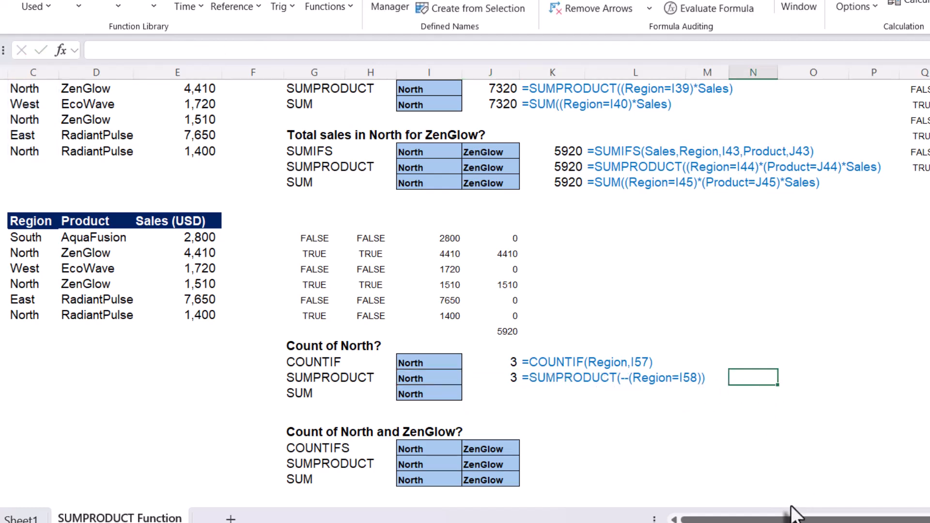
type("=")
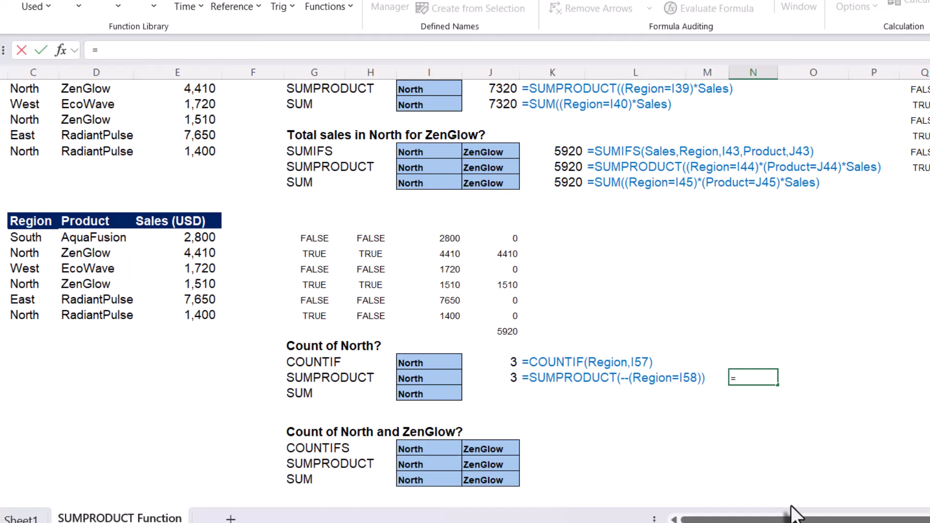
type("--(re")
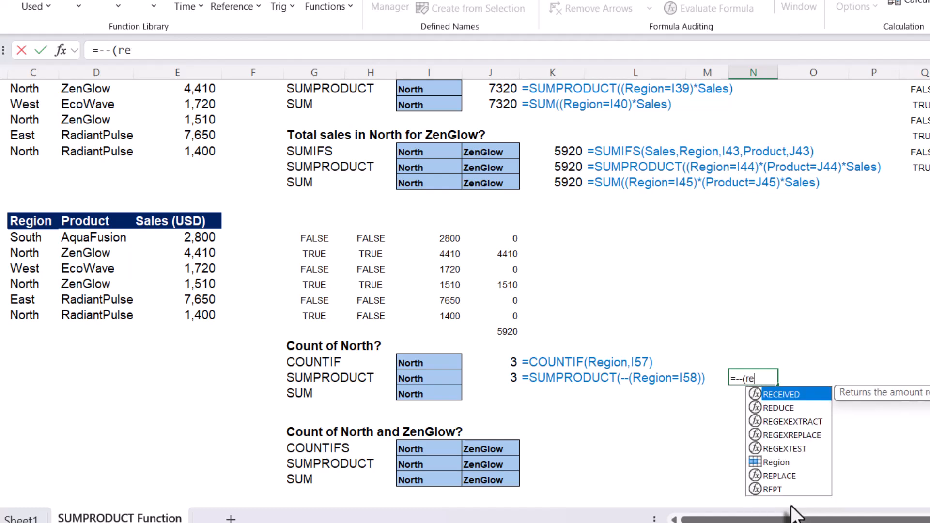
type("gi")
key("Tab")
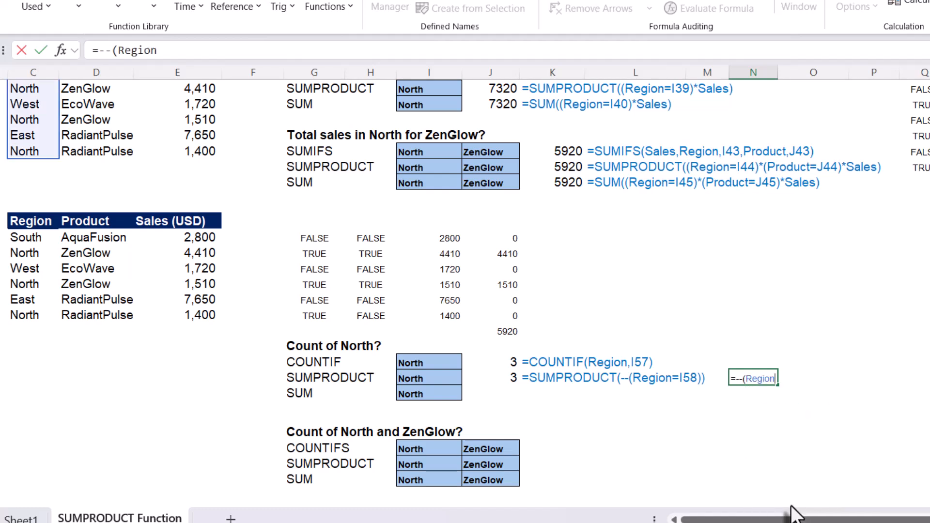
type("=")
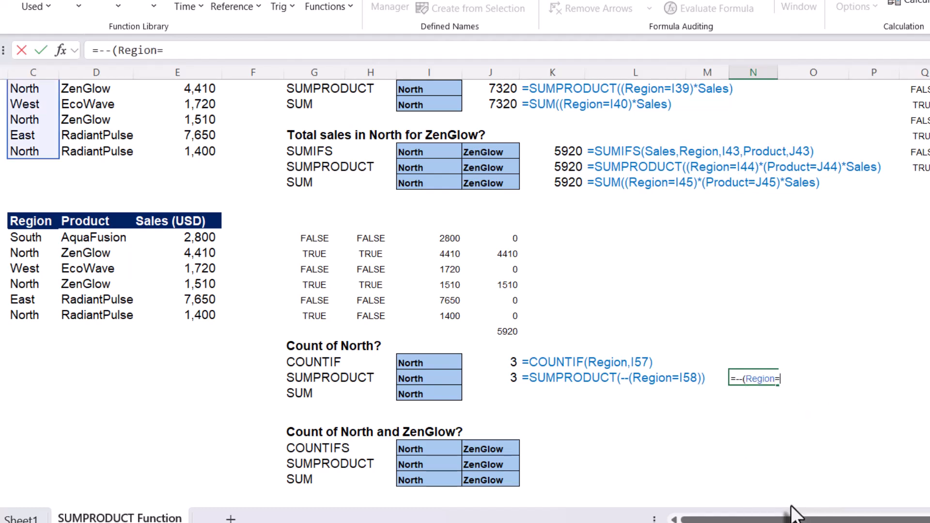
left_click(413, 377)
type(")")
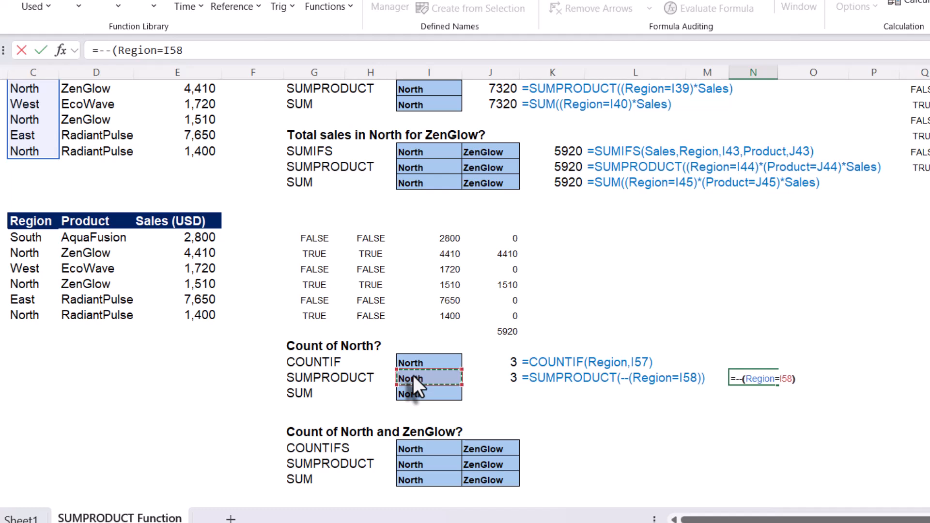
key("Return")
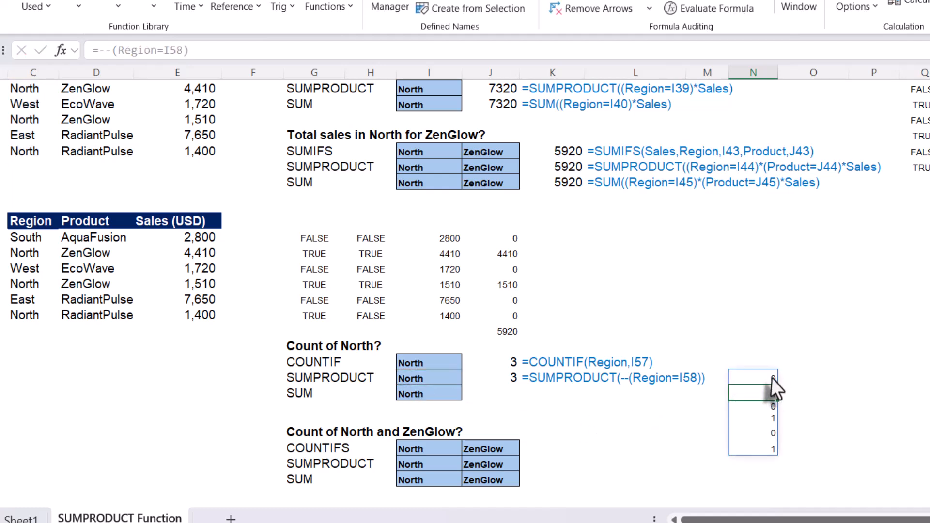
left_click_drag(771, 378, 766, 443)
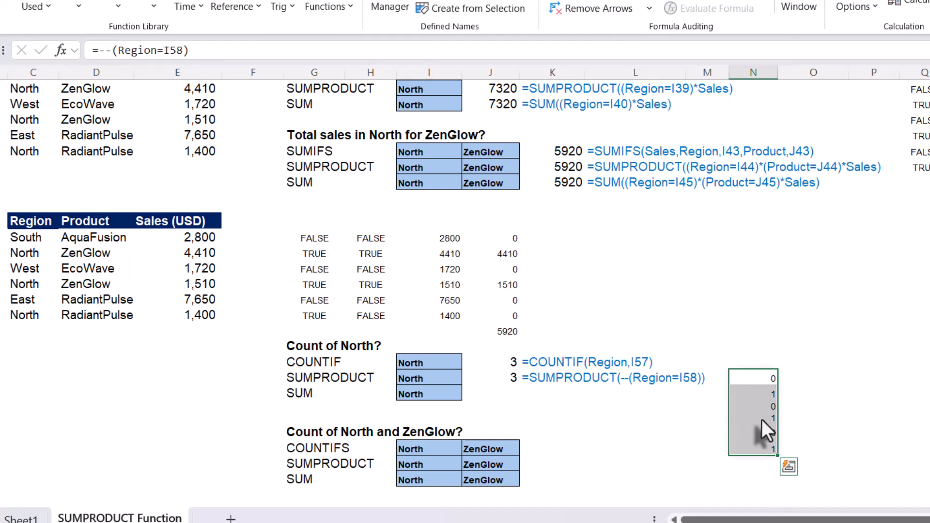
Copy the J58 formula down to J59 and replace SUMPRODUCT with SUM, giving =SUM(--(Region=I59)).
left_click(507, 383)
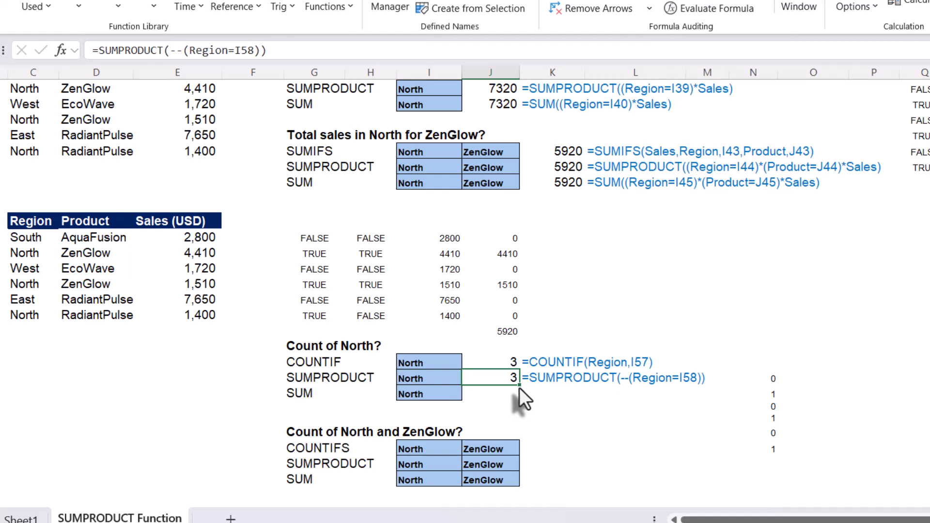
left_click_drag(519, 386, 518, 399)
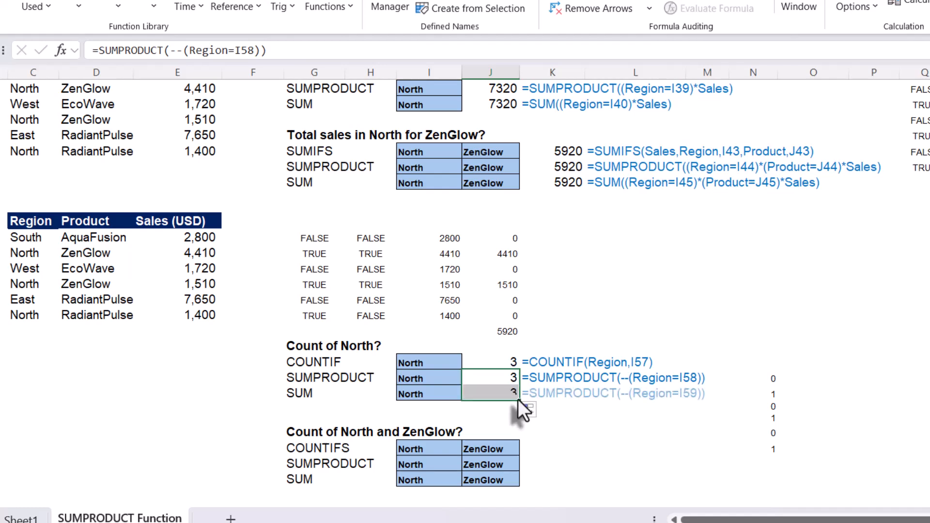
left_click(491, 394)
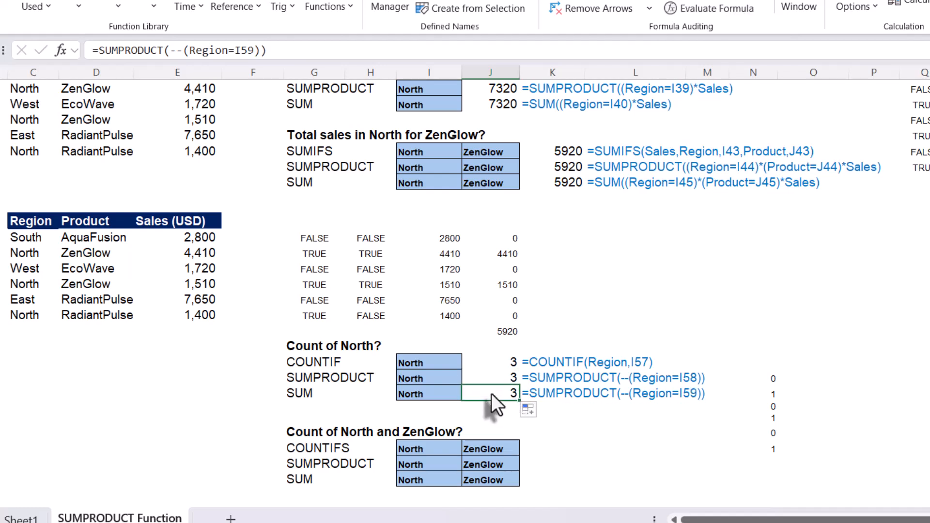
double_click(491, 393)
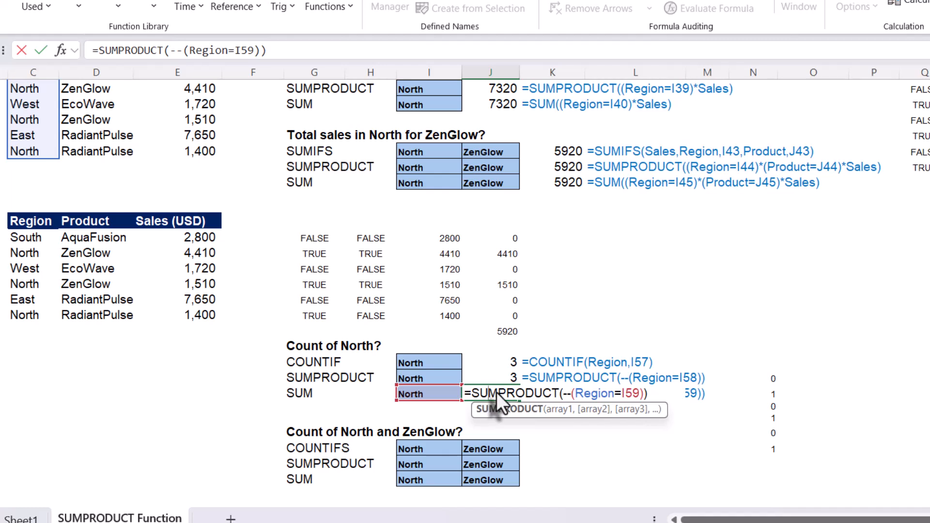
left_click_drag(498, 393, 559, 396)
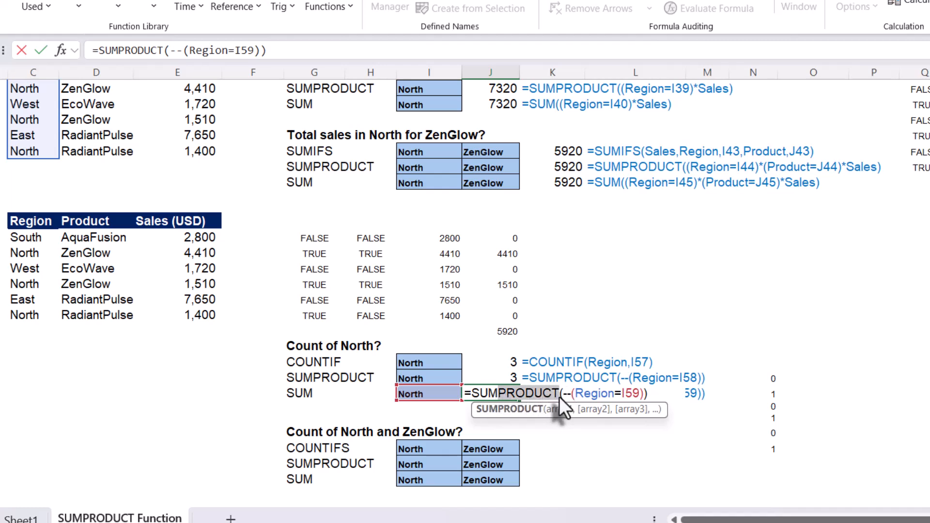
key("Delete")
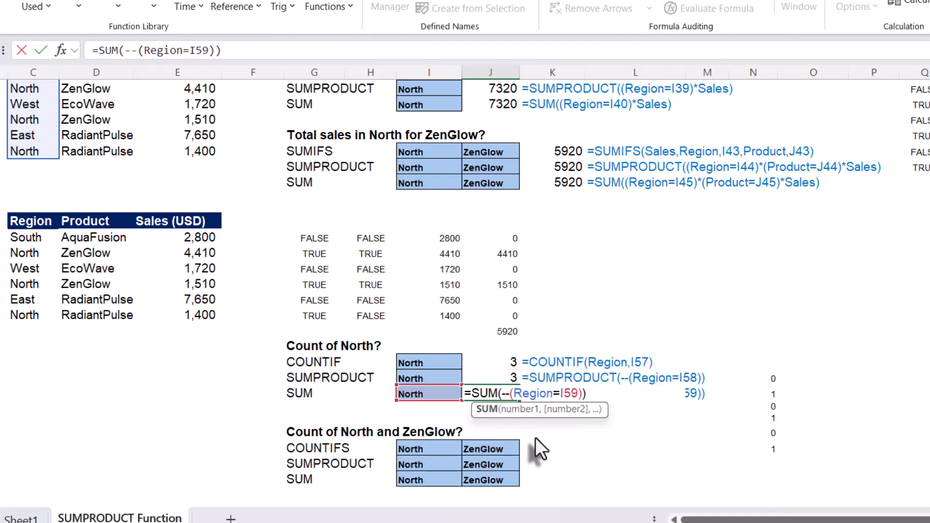
key("Return")
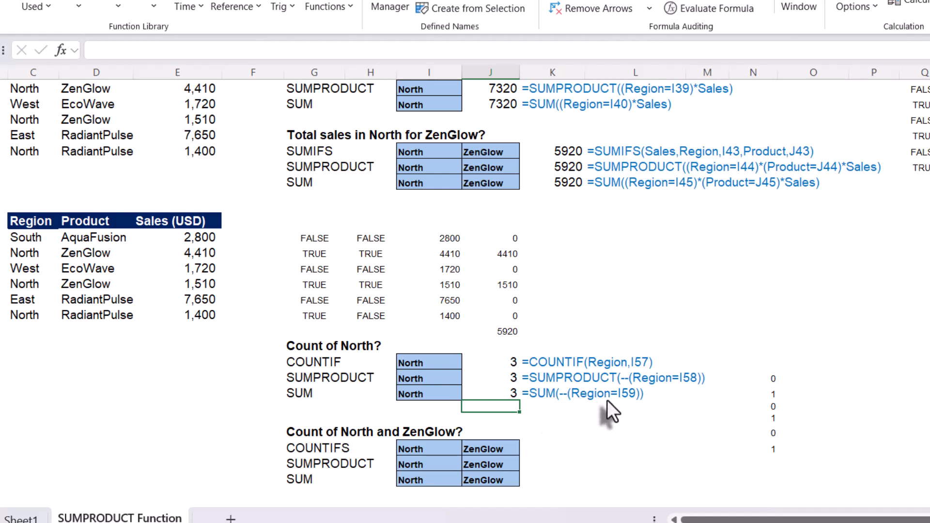
Start a COUNTIFS formula in K63 for the count of North and ZenGlow.
left_click(493, 393)
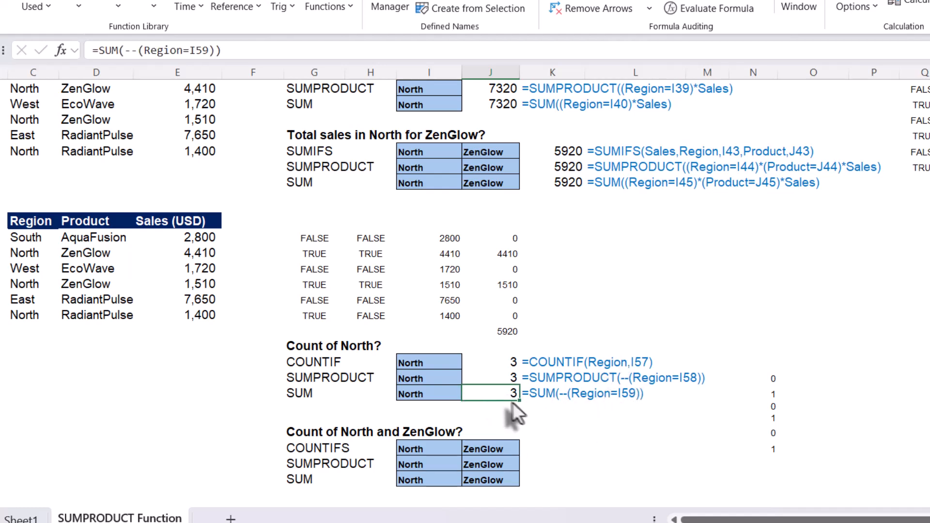
left_click(545, 394)
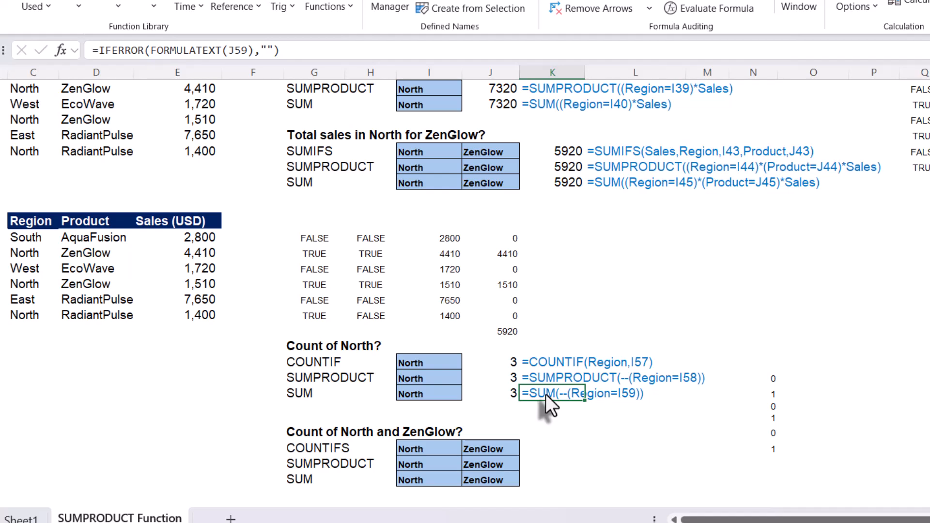
scroll(562, 411, "down", 2)
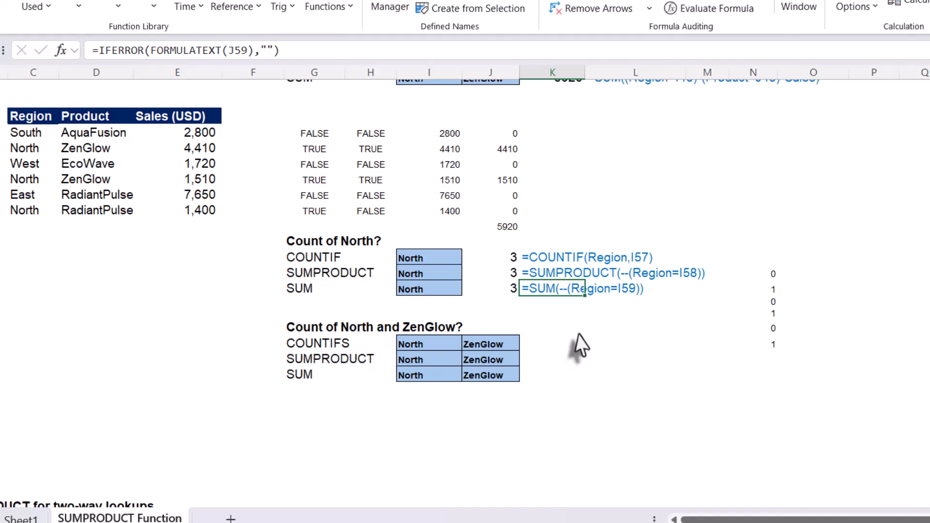
left_click(548, 343)
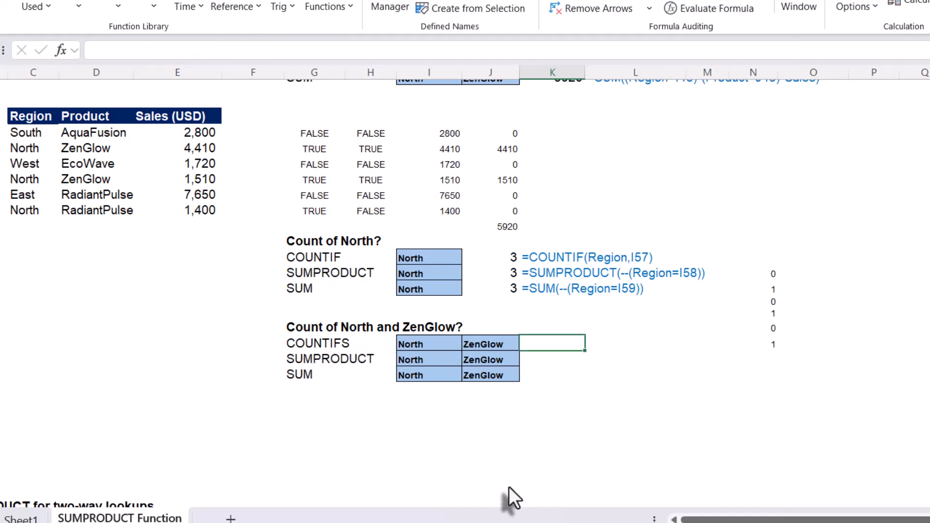
type("=counif")
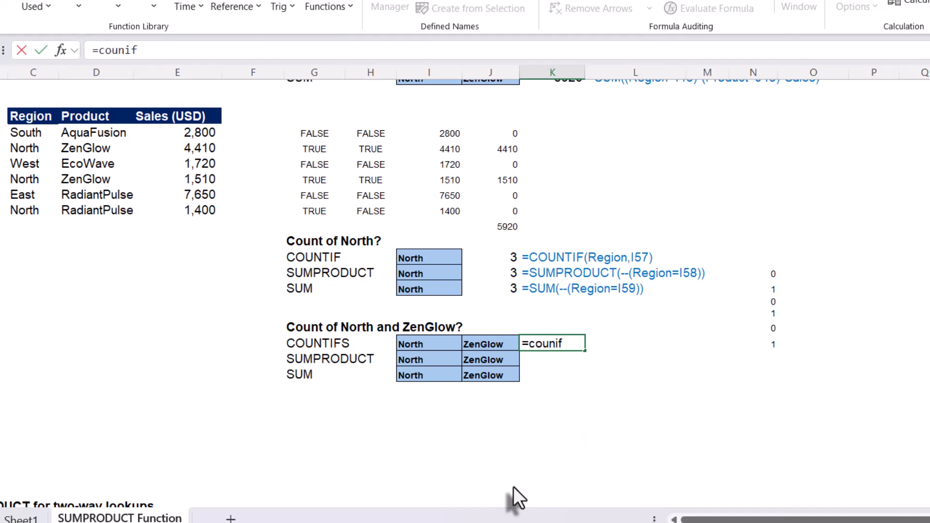
key("BackSpace")
key("BackSpace")
type("tif")
key("Tab")
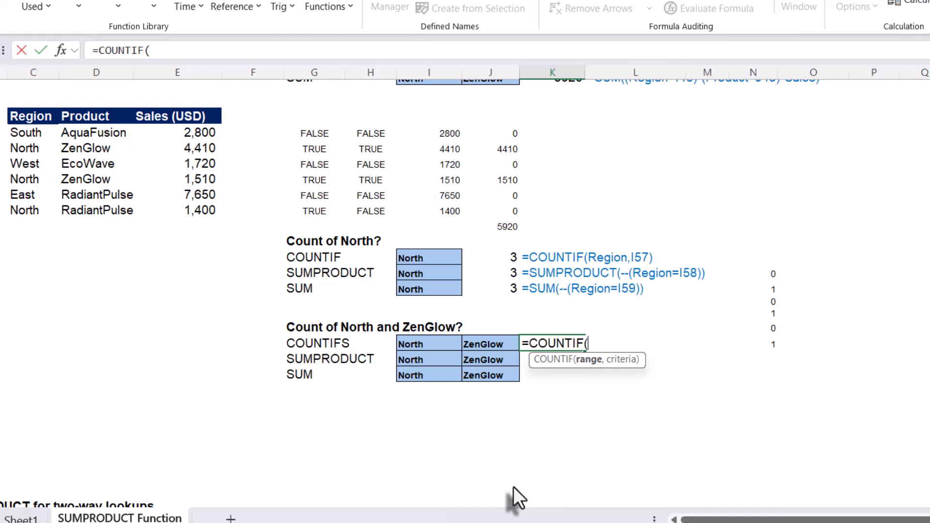
key("BackSpace")
key("BackSpace")
key("Down")
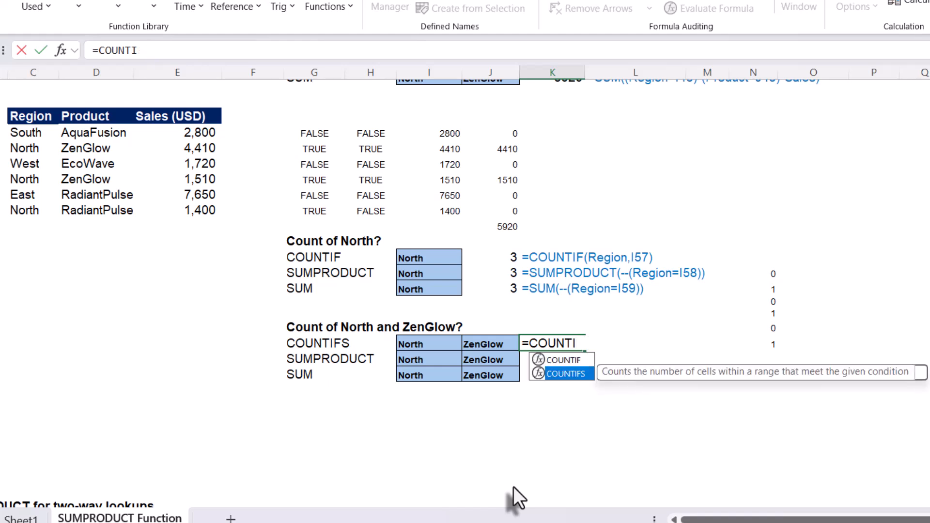
key("Tab")
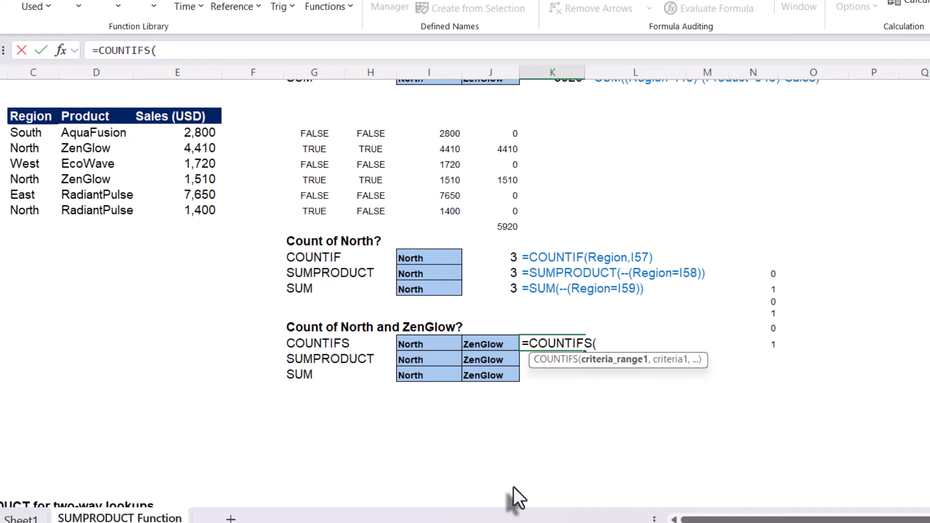
Complete K63 as =COUNTIFS(Region,I63,Product,J63) and highlight the two North ZenGlow rows in the sales data.
type("regi")
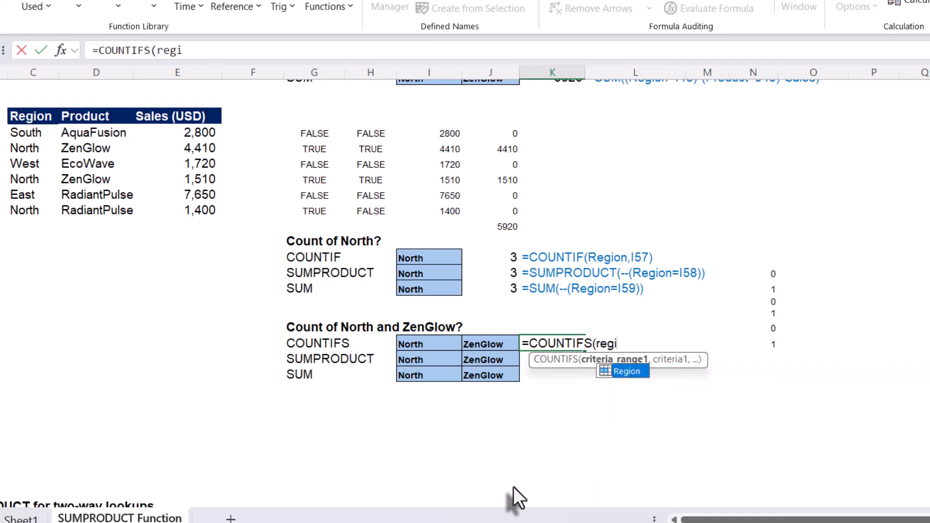
key("Tab")
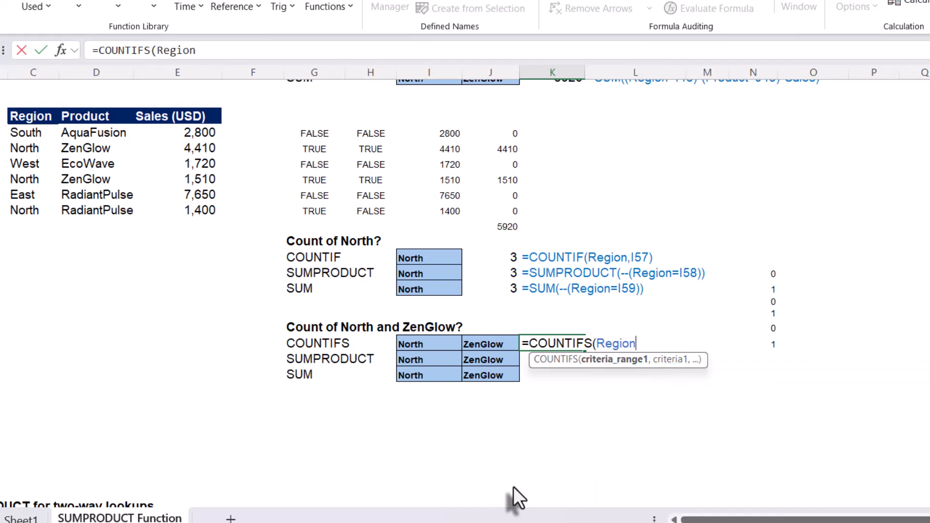
type(",")
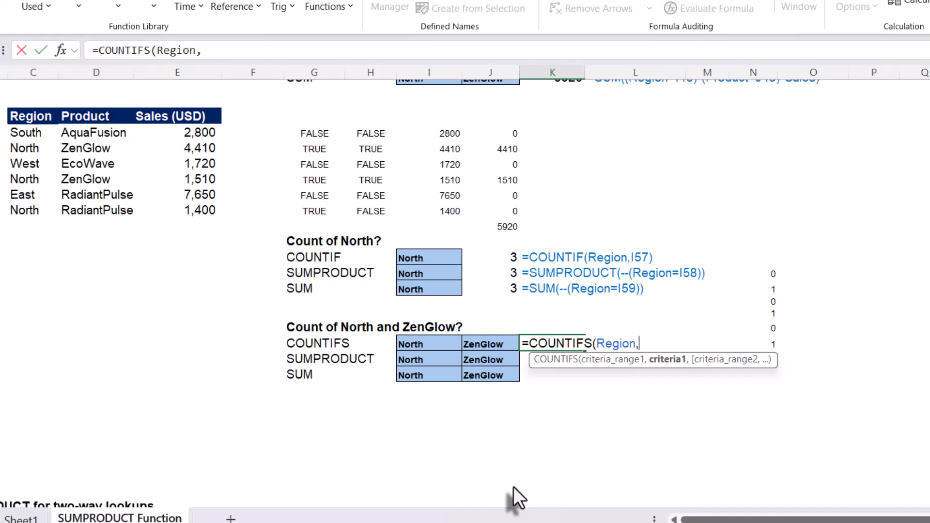
left_click(434, 345)
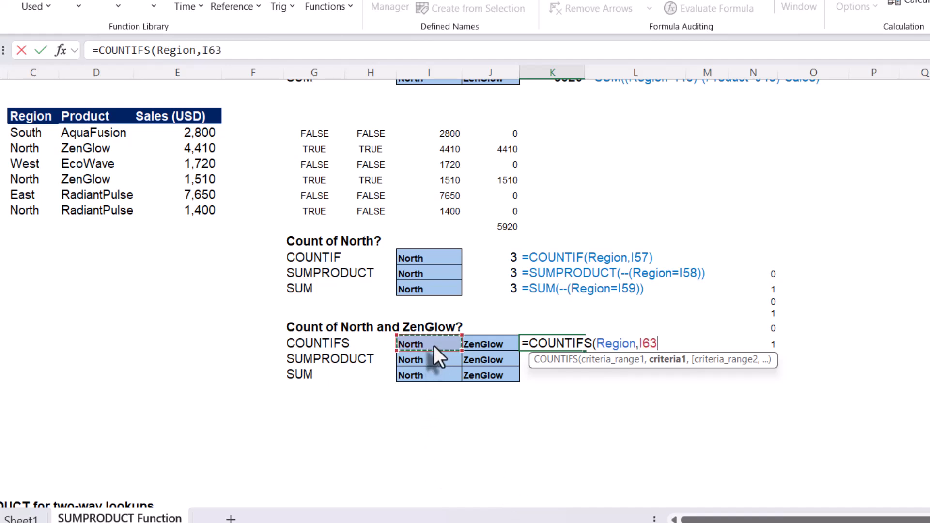
type(",")
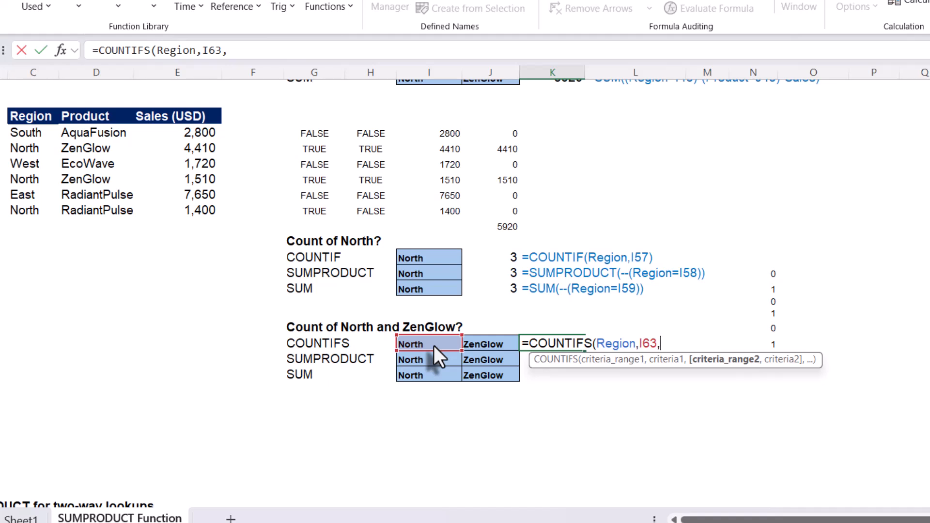
type("pr")
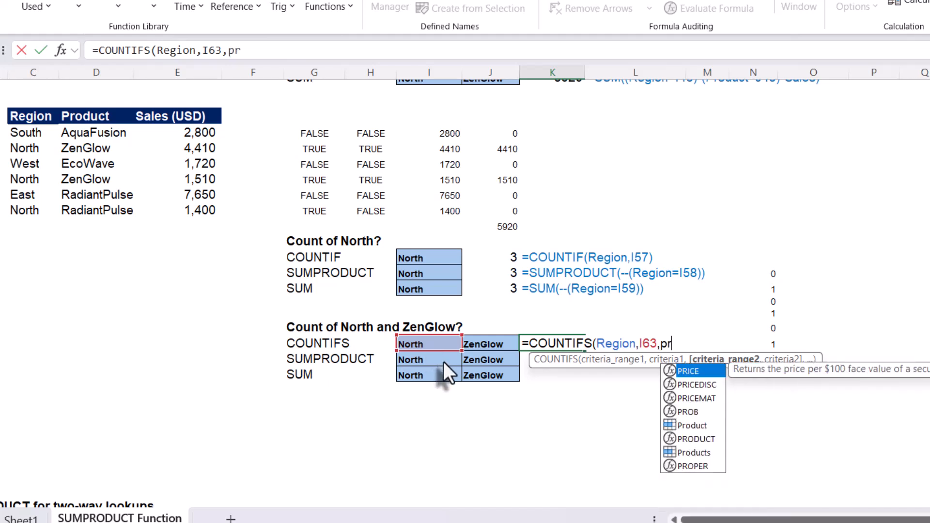
key("Down")
key("Down")
key("Down")
key("Down")
key("Tab")
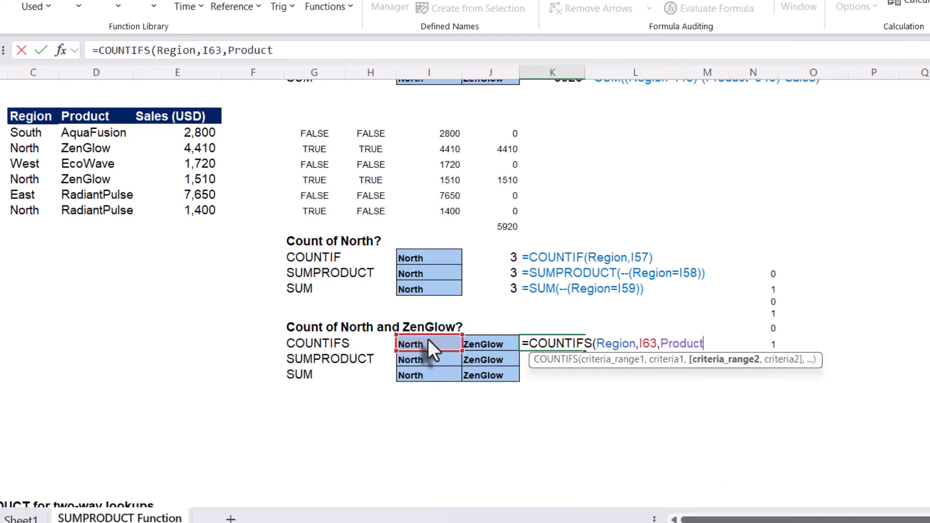
type(",")
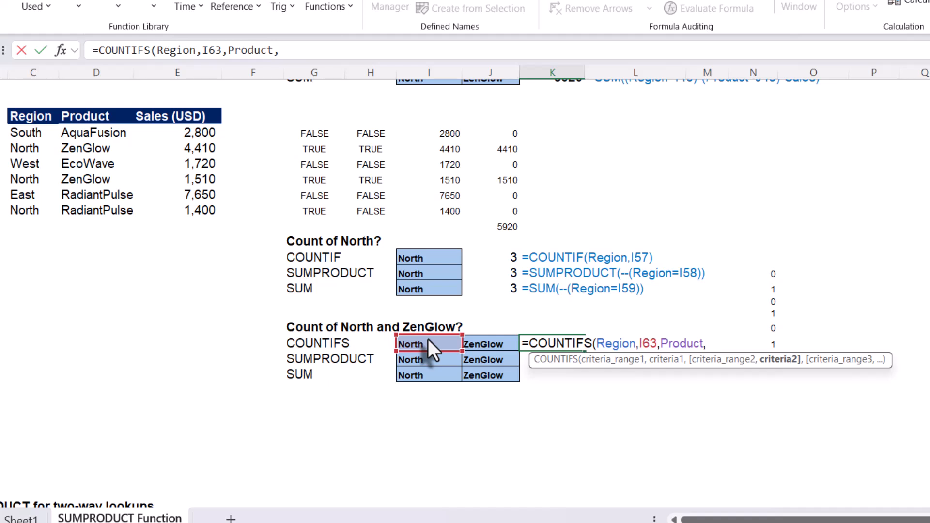
left_click(495, 345)
type(")")
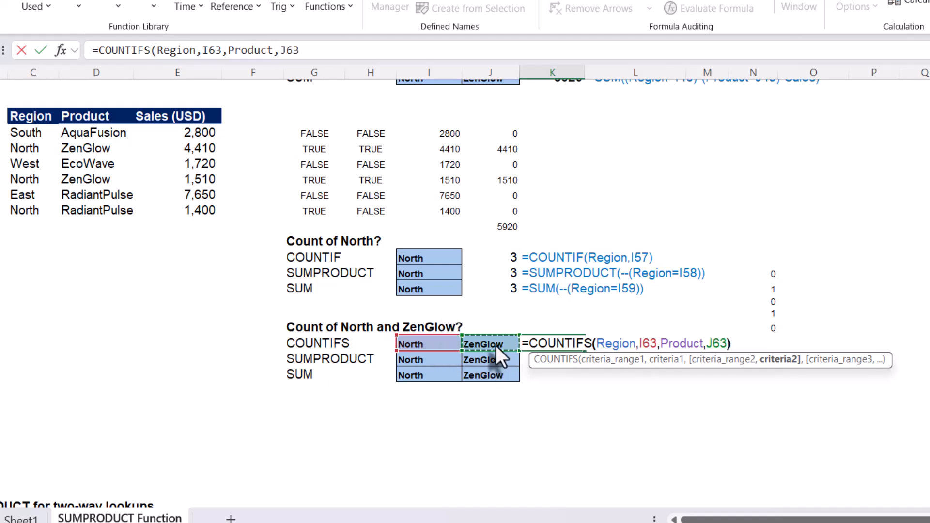
key("Return")
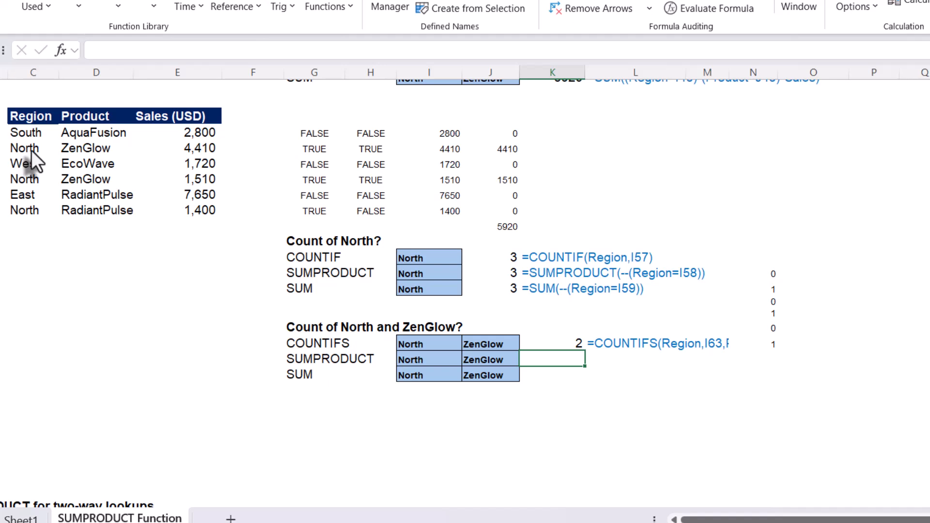
left_click_drag(31, 150, 78, 150)
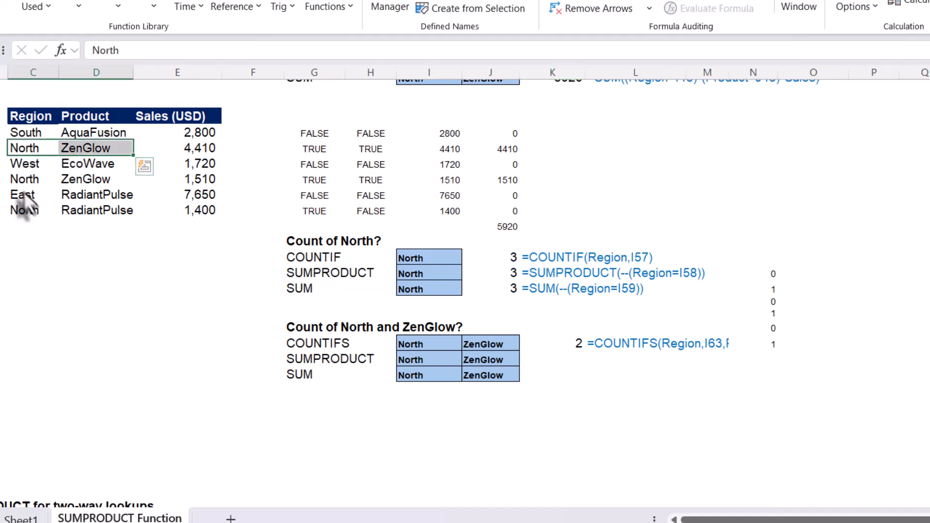
left_click_drag(22, 183, 63, 181)
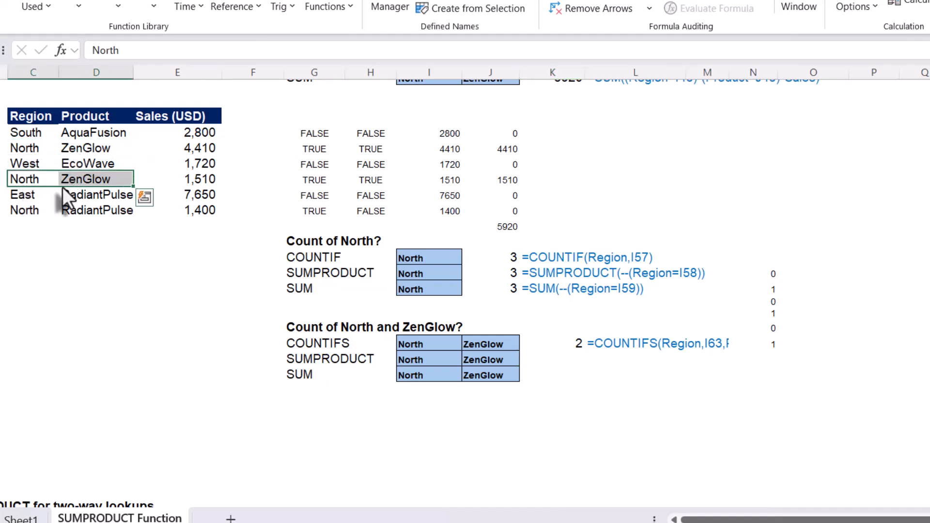
Enter =SUMPRODUCT((Region=I64)*(Product=J64)) in K64 to count North and ZenGlow, and reselect the cell.
left_click(571, 363)
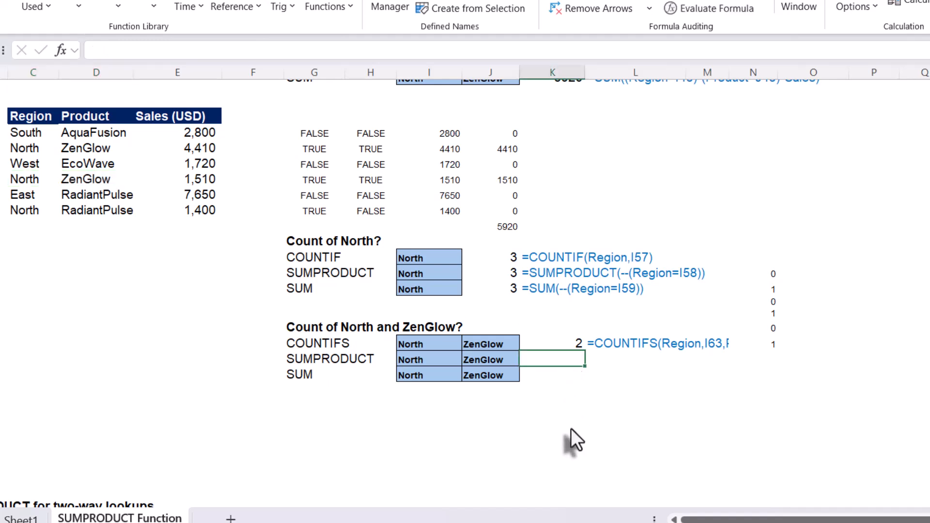
type("=sumpr")
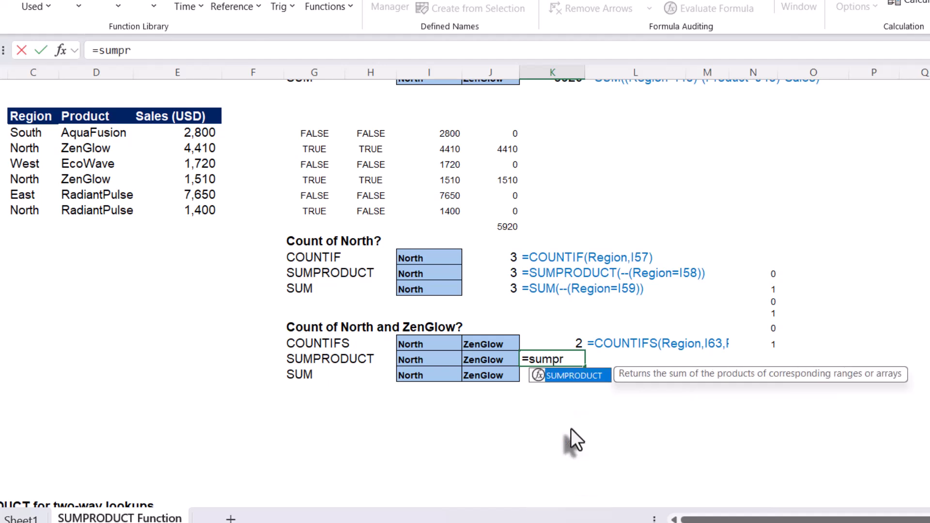
key("Tab")
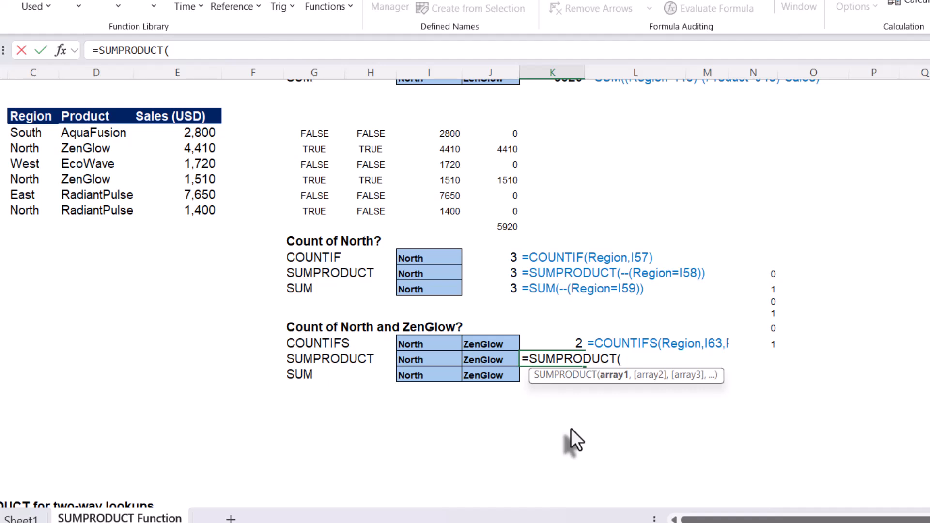
type("(regi")
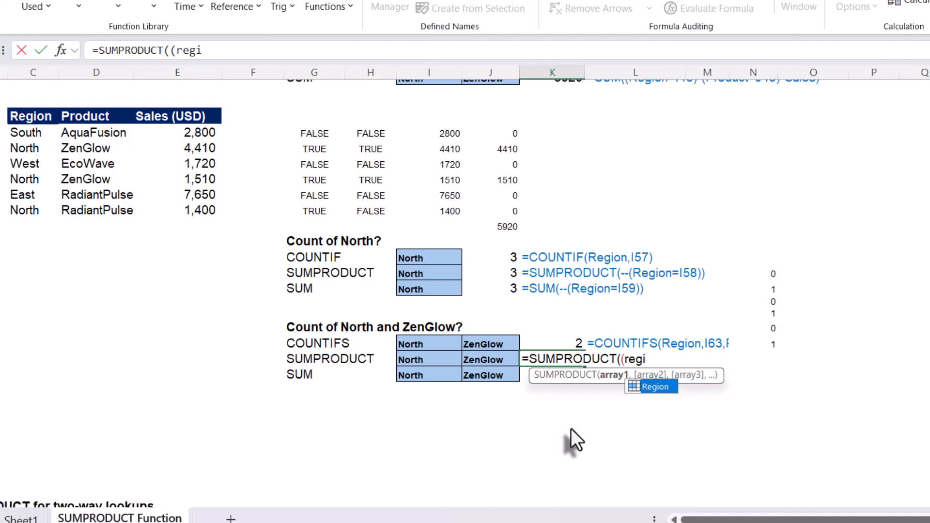
key("Tab")
type("=")
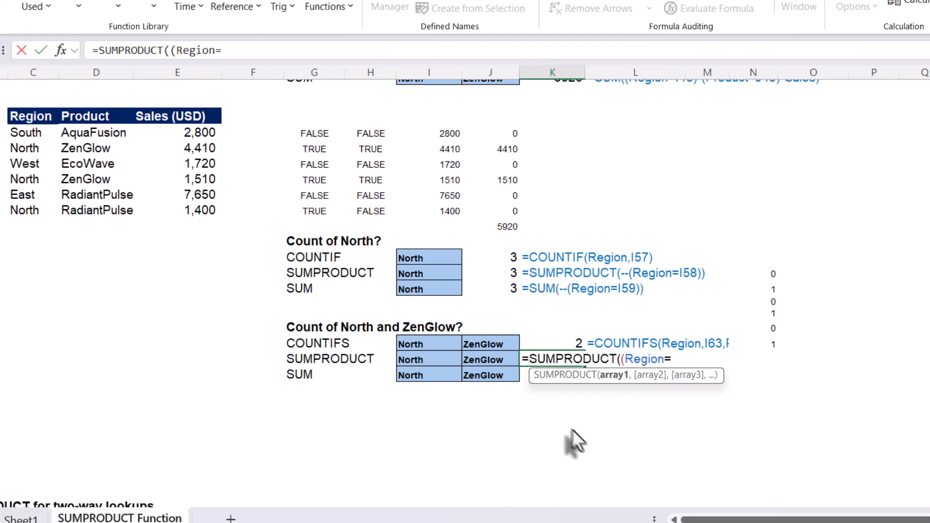
left_click(428, 359)
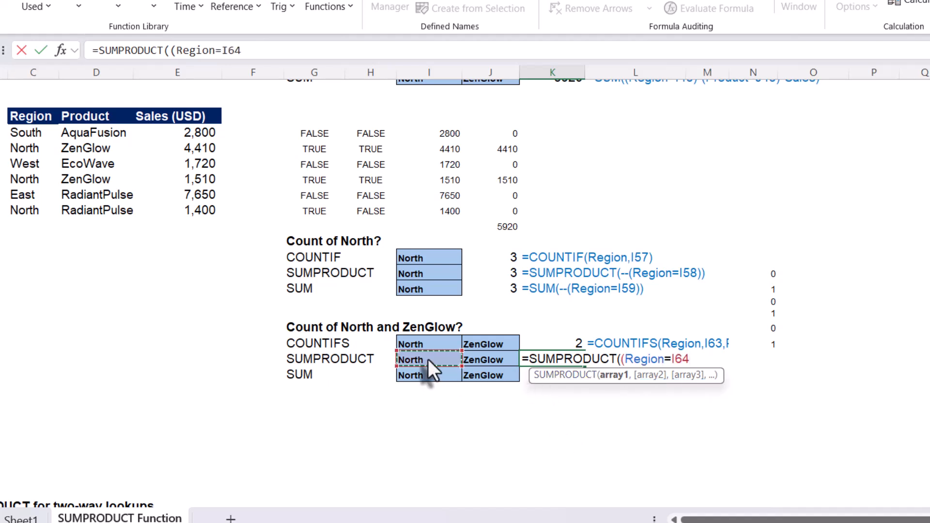
type(")*(pro")
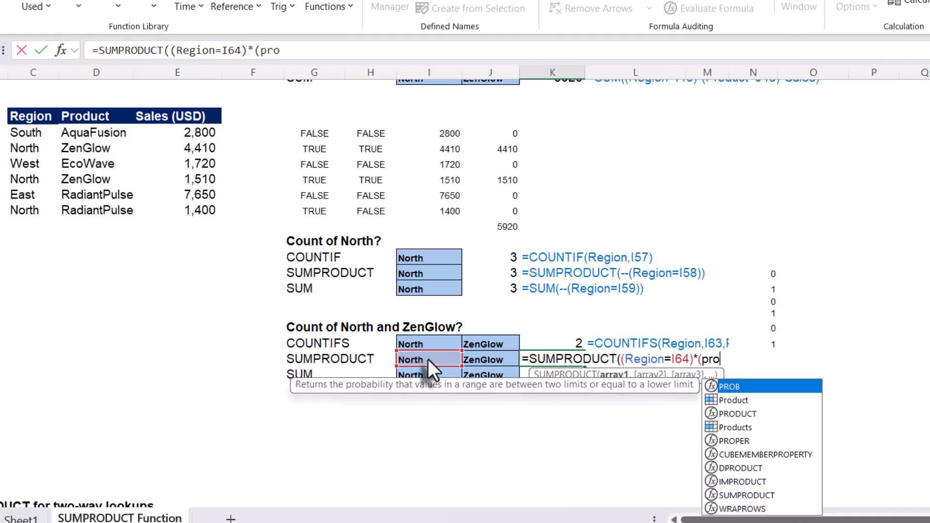
key("Down")
key("Tab")
type("=")
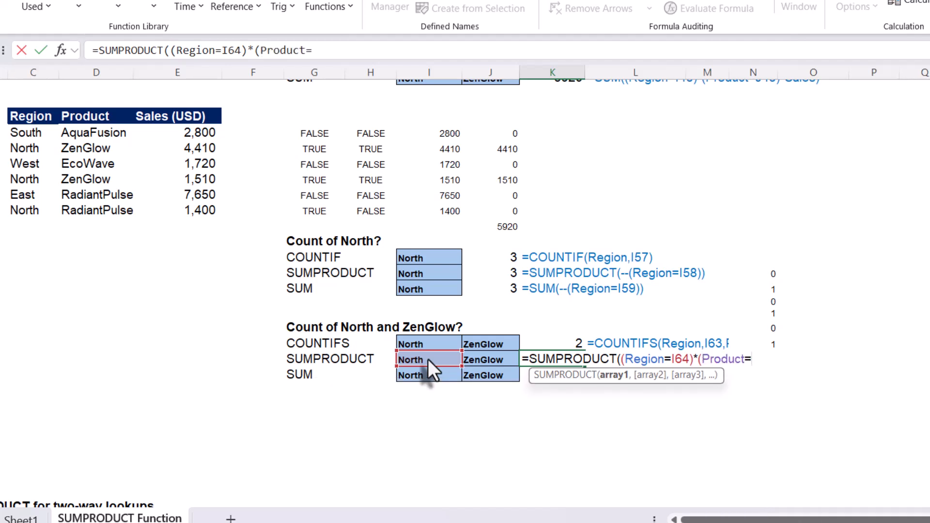
left_click(483, 364)
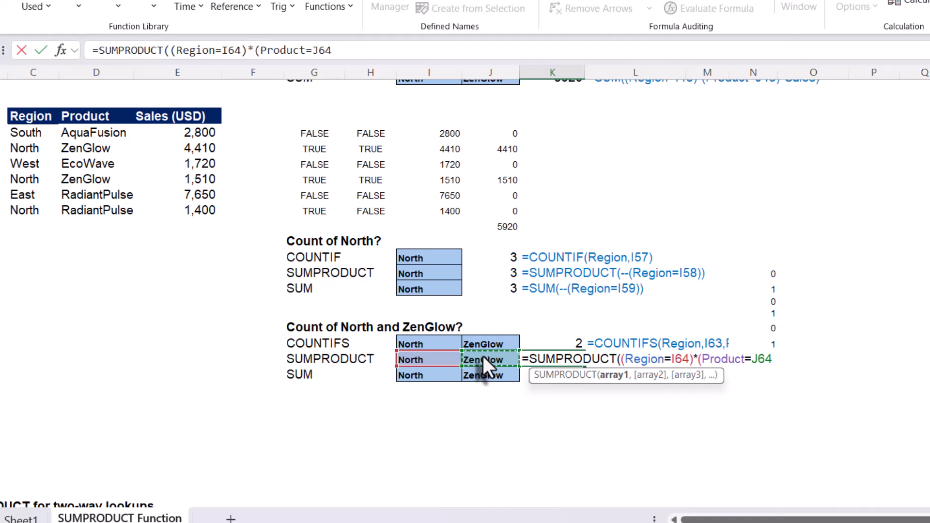
type("))")
key("Return")
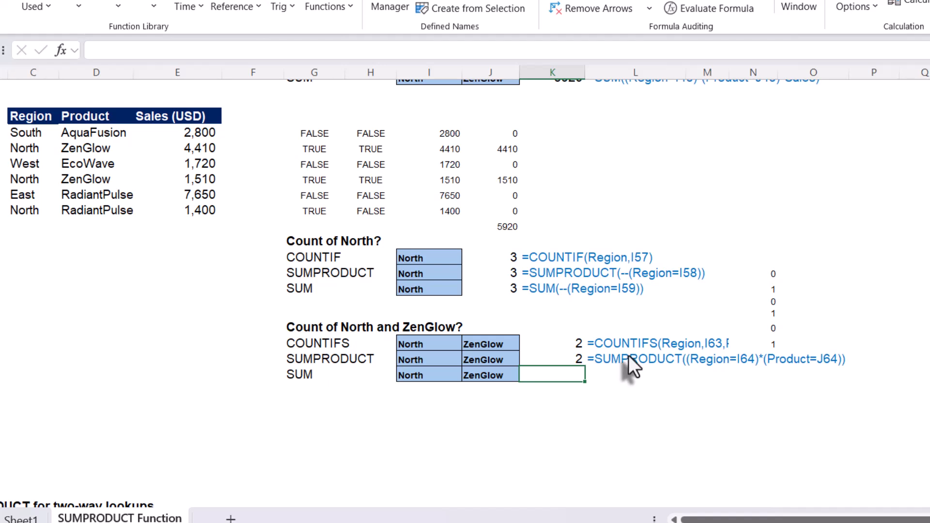
left_click(578, 363)
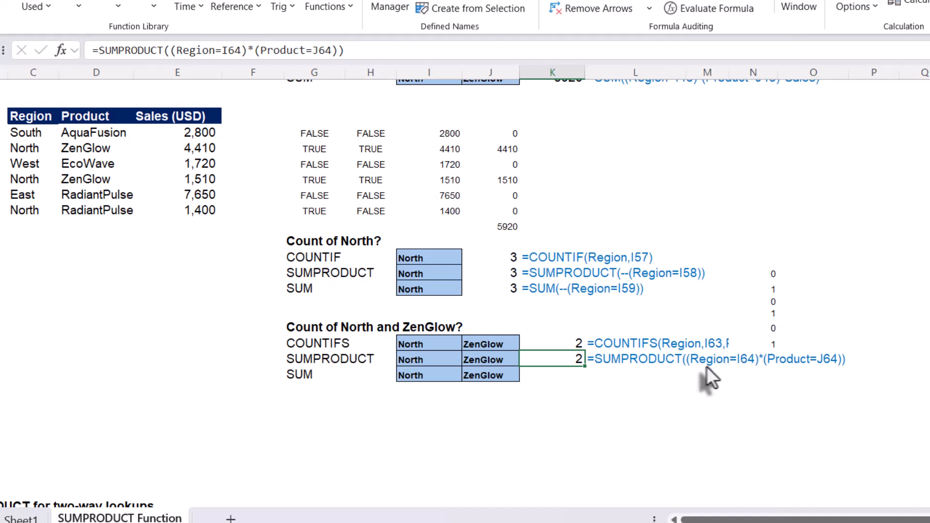
Enter =Region=I64 in P64 to spill the TRUE/FALSE array for the North rows.
left_click(894, 358)
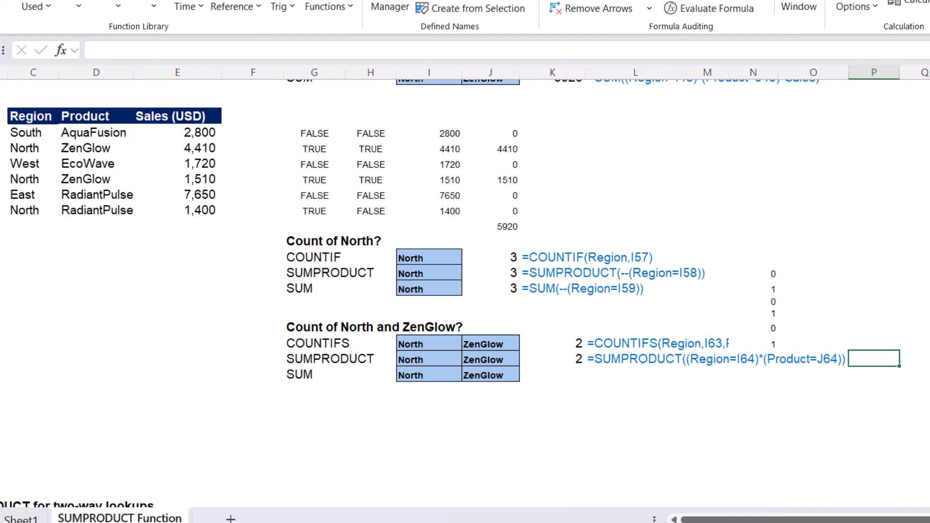
type("=")
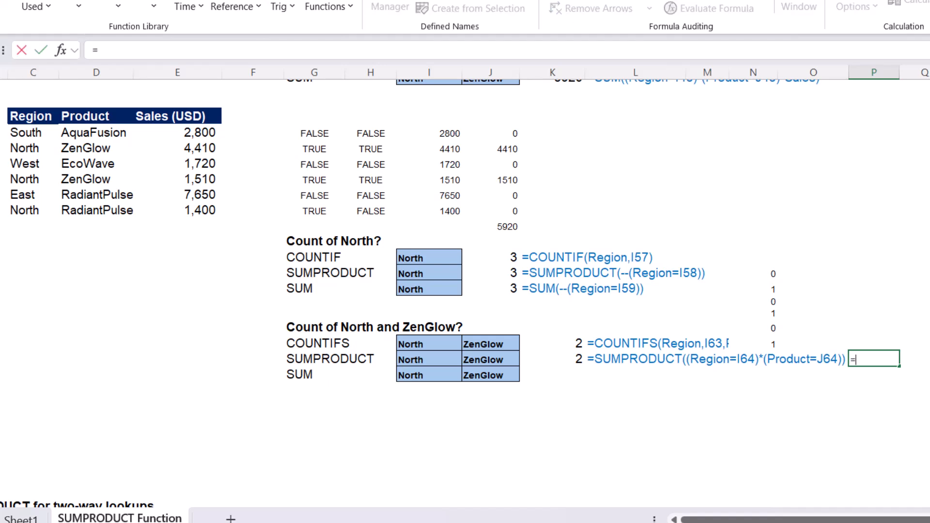
type("re")
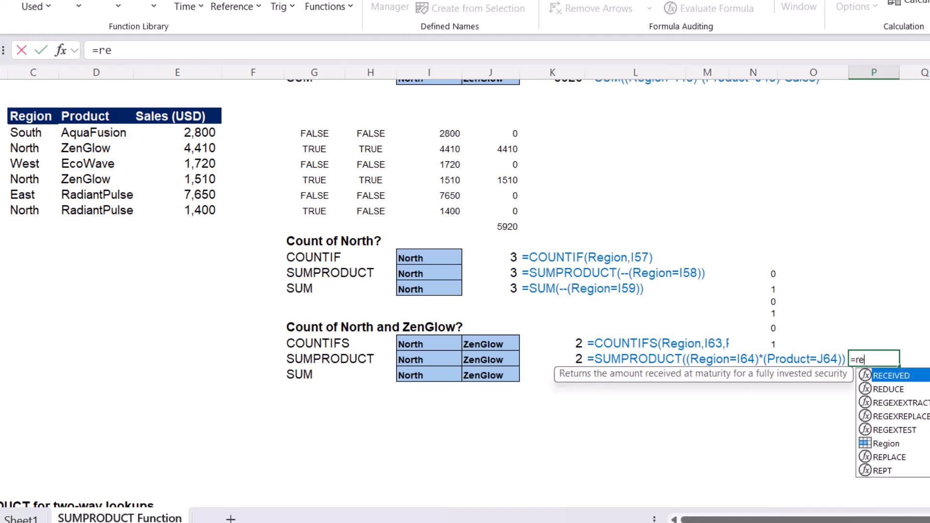
type("gi")
key("Tab")
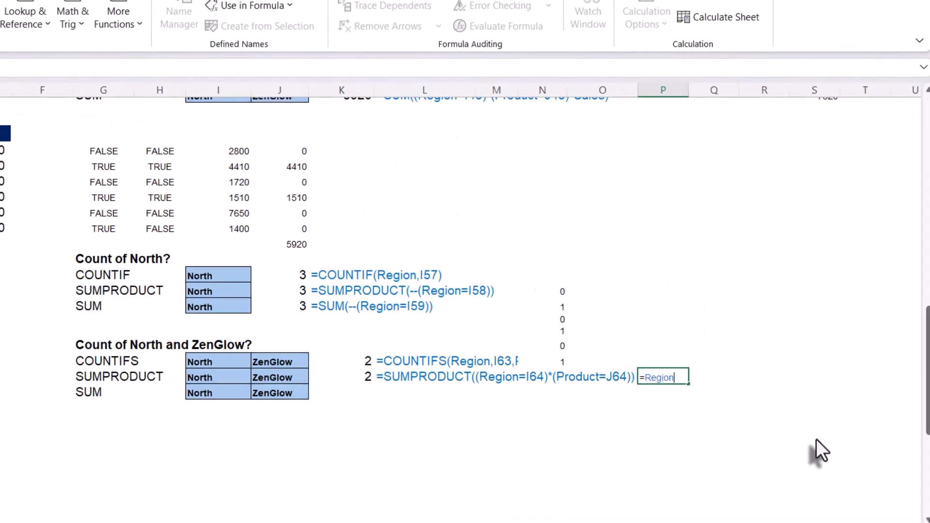
type("=")
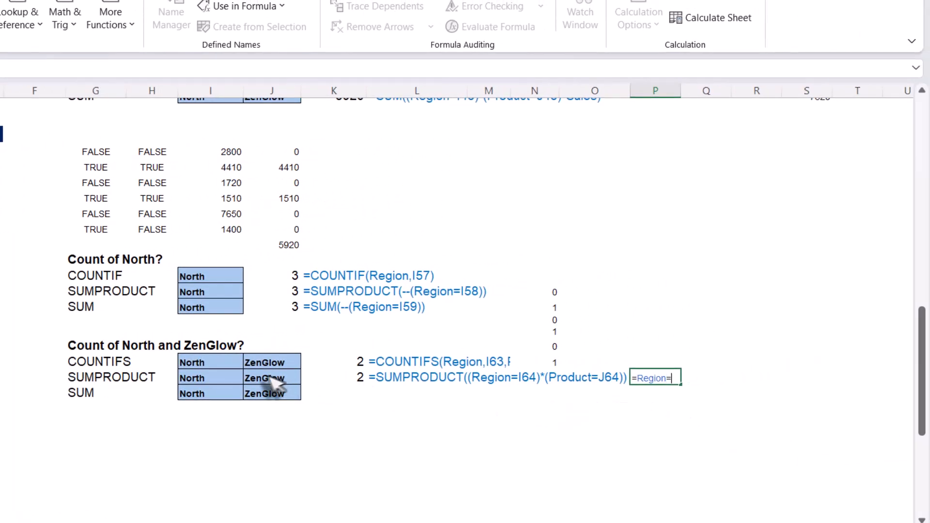
left_click(228, 385)
key("Return")
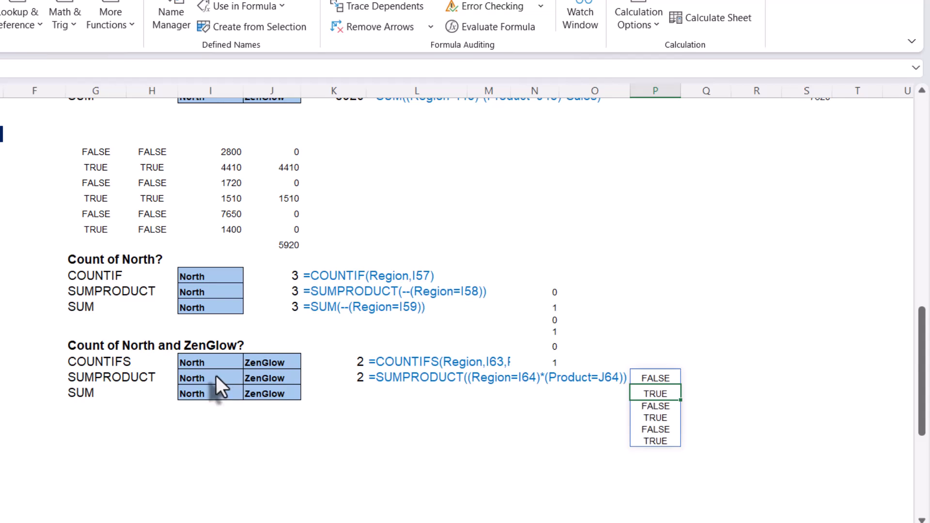
Enter =Product=J64 in Q64 to spill the TRUE/FALSE array for the ZenGlow rows.
left_click(697, 380)
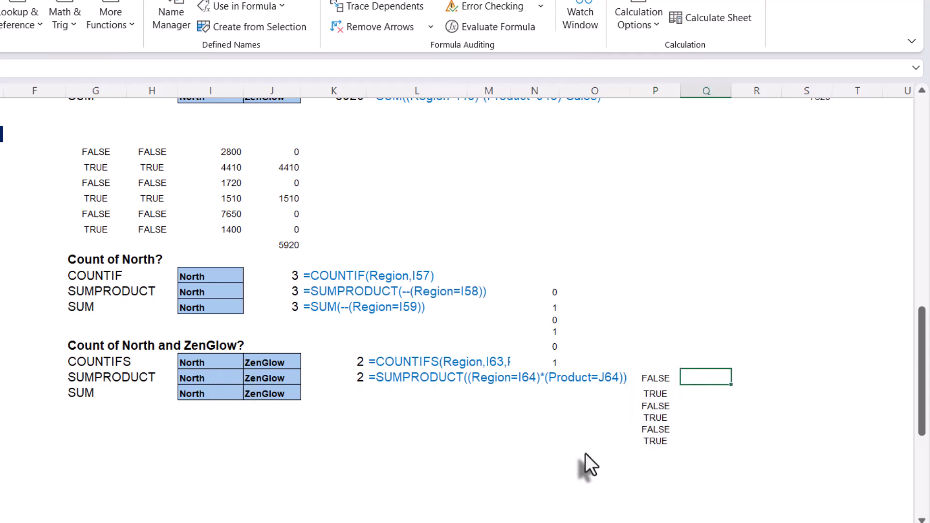
type("=prod")
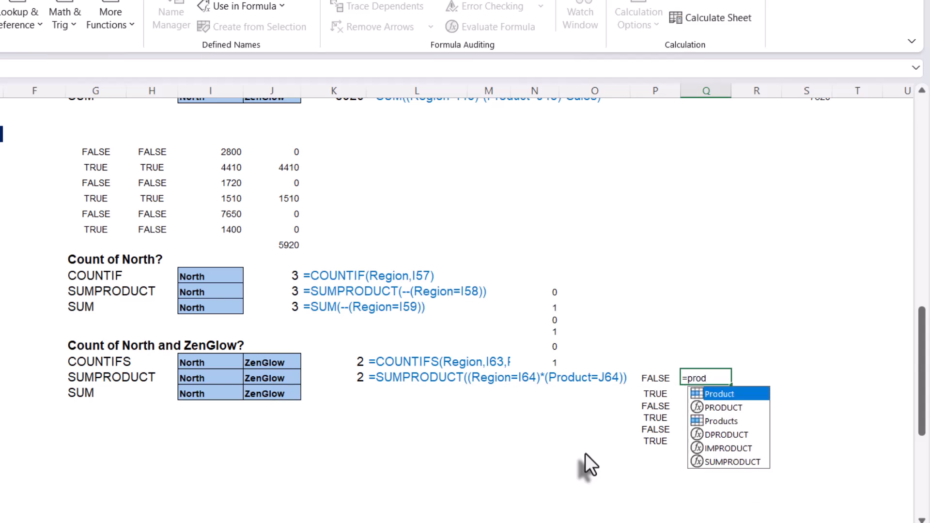
key("Tab")
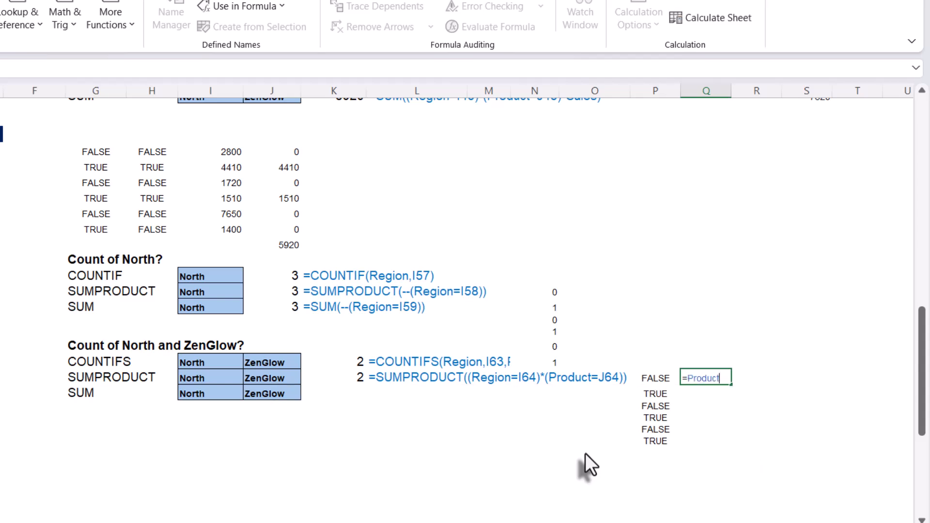
type("=")
left_click(268, 377)
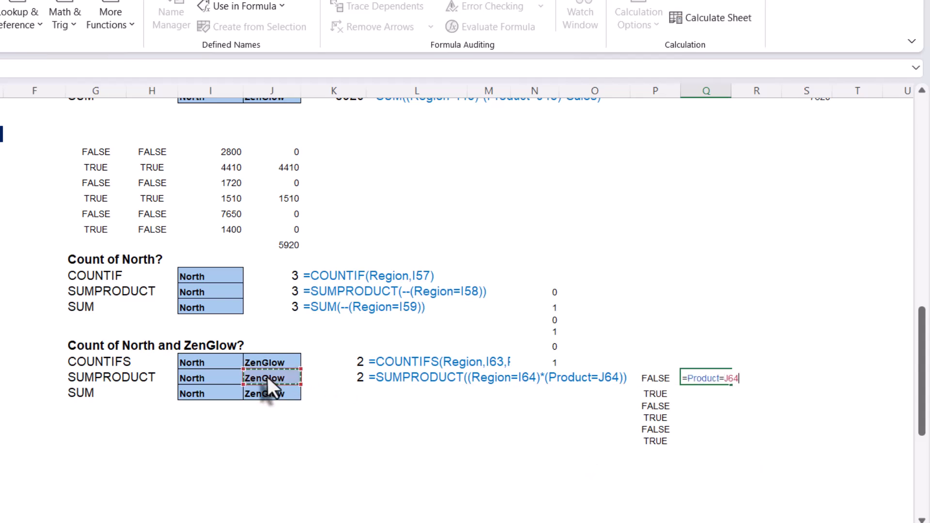
key("Return")
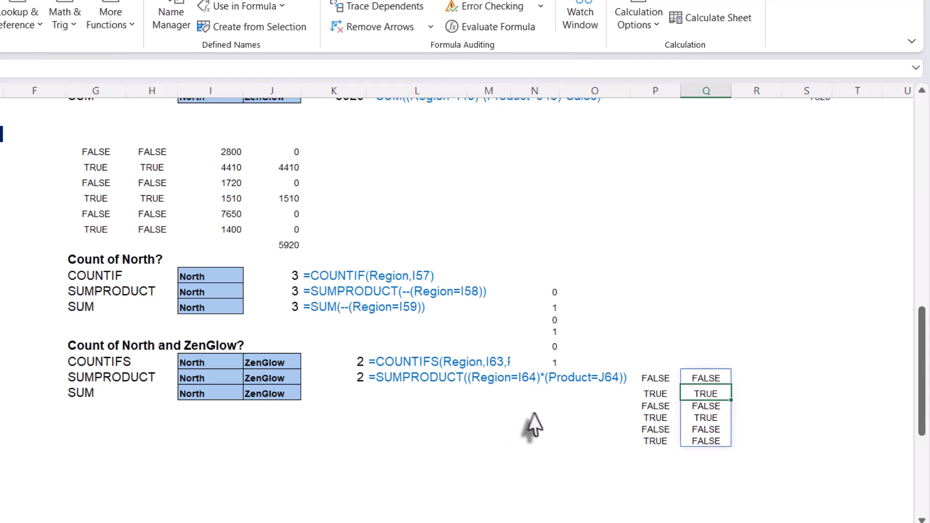
Enter =P64#*Q64# in R64 to multiply the two TRUE/FALSE spill arrays.
left_click(756, 379)
type("=")
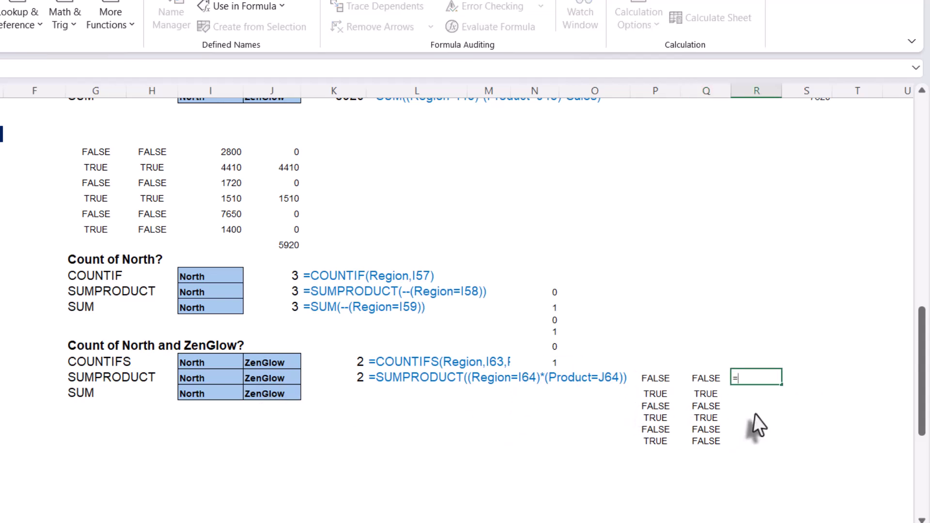
left_click(643, 381)
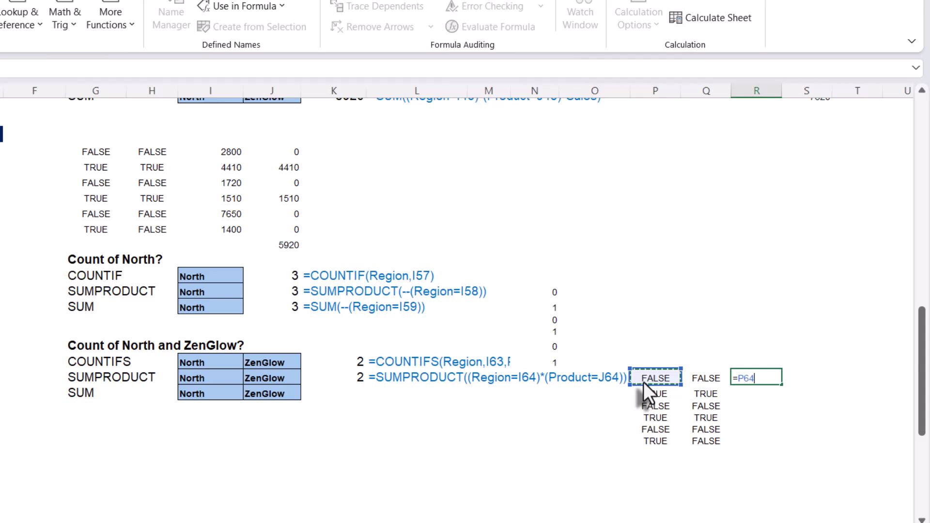
type("#")
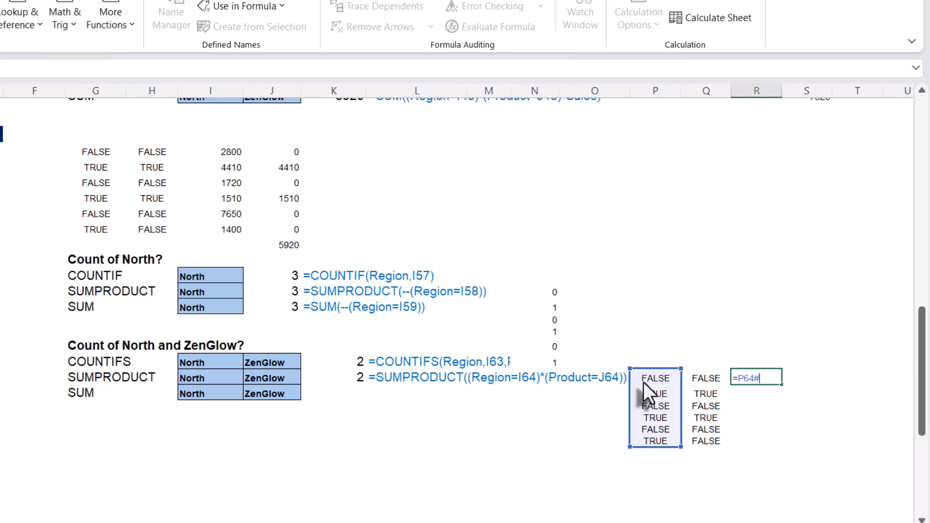
type("*")
left_click(698, 379)
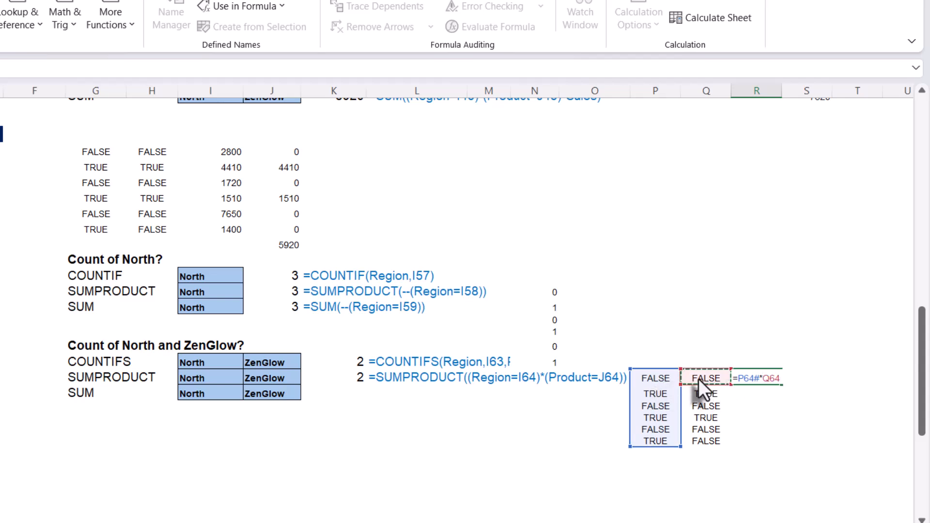
type("#")
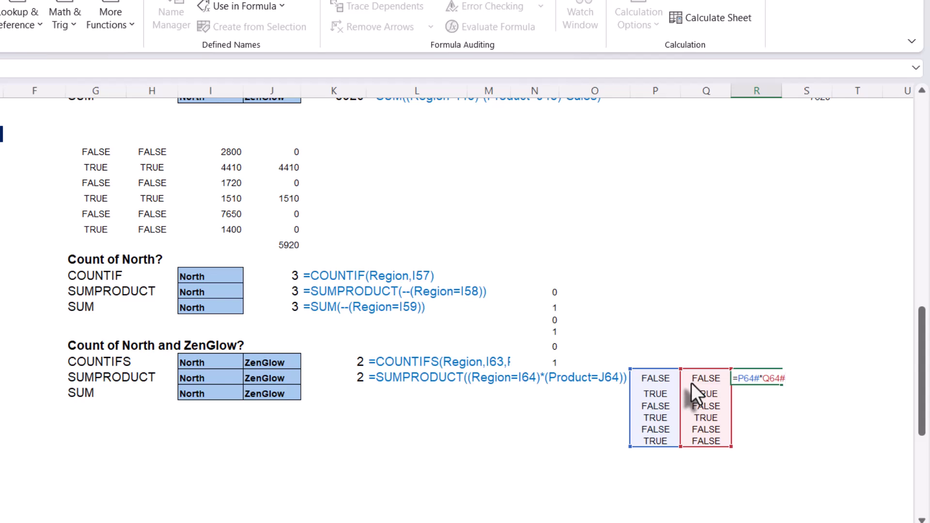
key("Return")
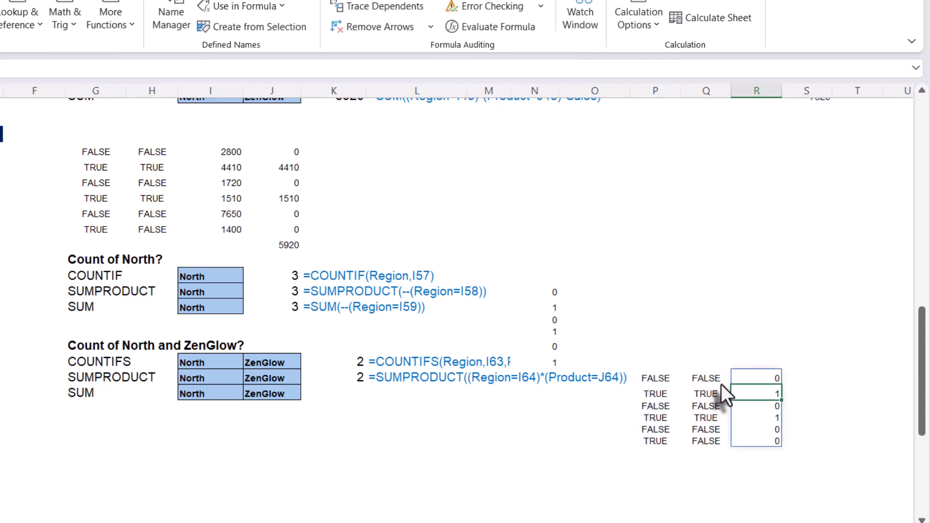
Enter =SUM(R64#) in R70 to total the multiplied array.
left_click(757, 452)
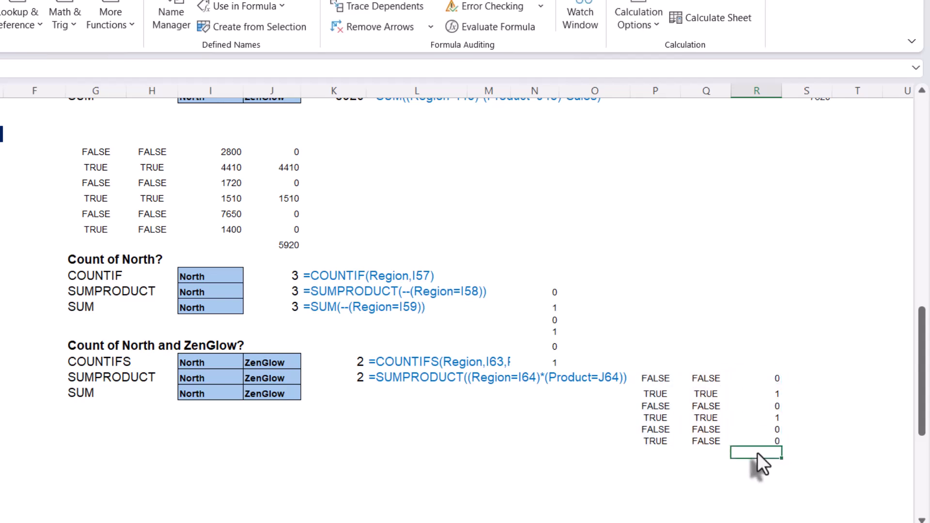
type("=SUM(R64#)")
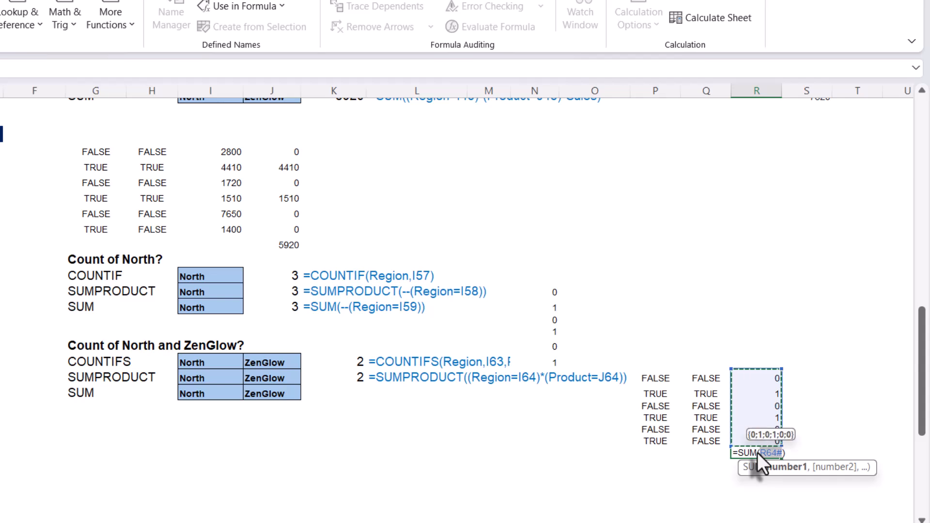
key("Return")
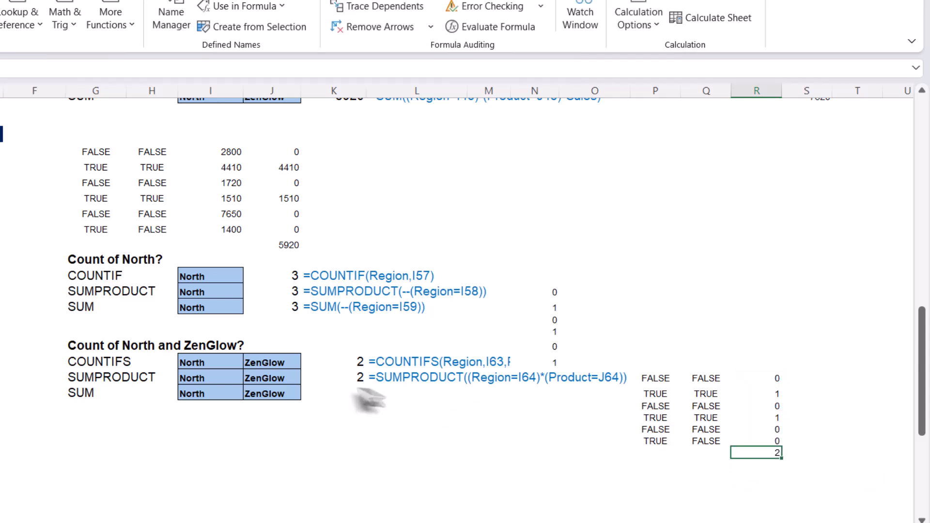
Copy the SUMPRODUCT formula down to K65 and change it to =SUM((Region=I65)*(Product=J65)).
left_click(348, 383)
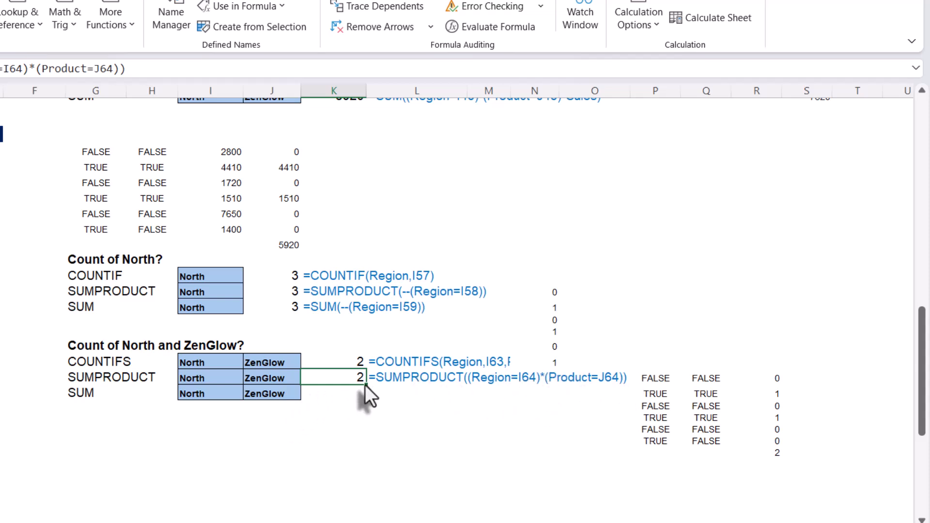
mouse_move(366, 385)
left_mouse_down()
mouse_move(368, 400)
mouse_move(359, 401)
left_mouse_up()
double_click(347, 394)
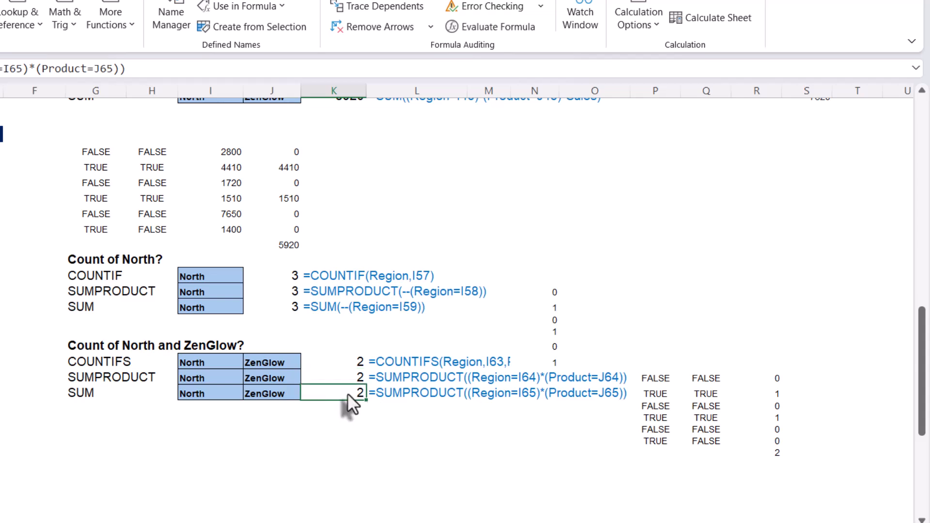
left_click_drag(337, 393, 392, 400)
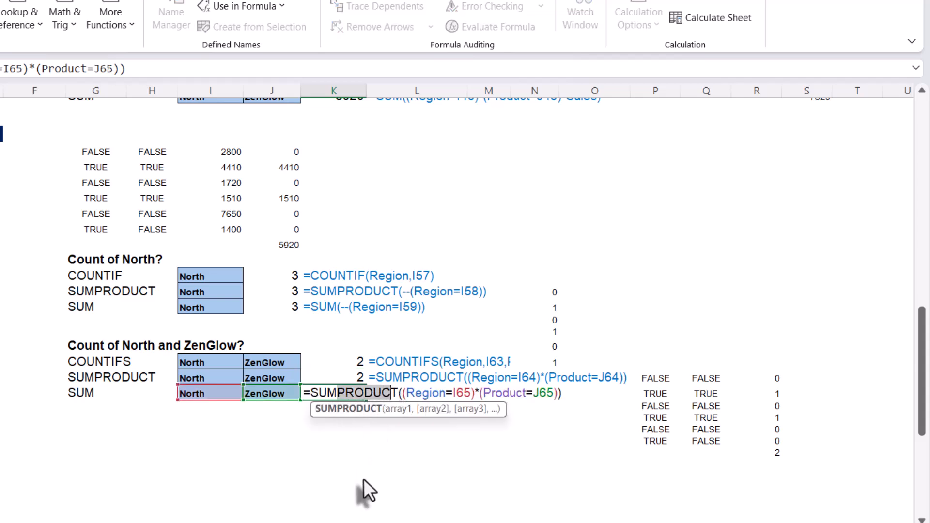
key("Delete")
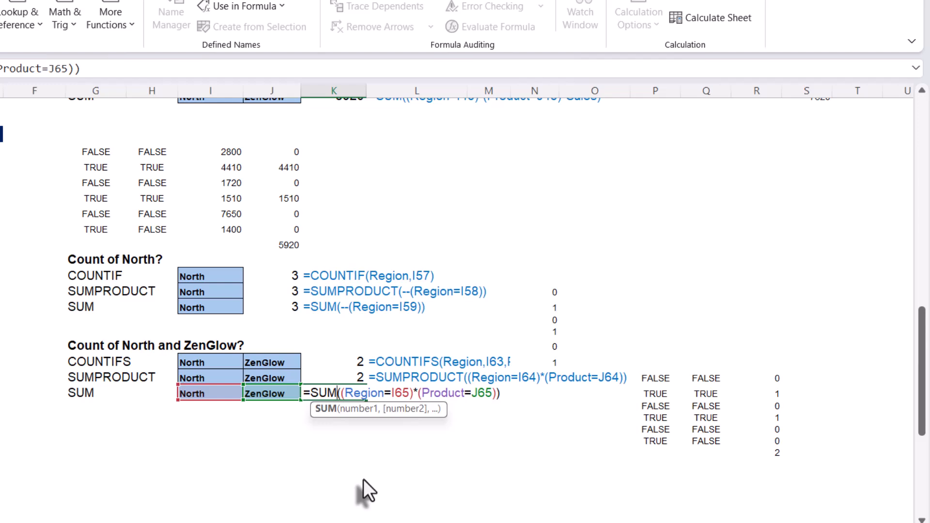
key("Return")
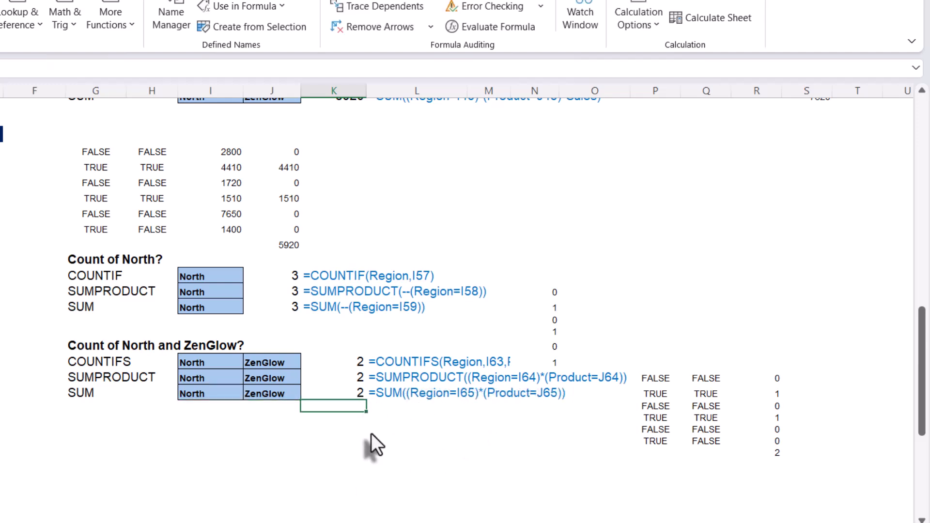
Review the two-way lookup table's named ranges: product labels, month headers and the Data block.
scroll(371, 433, "down", 9)
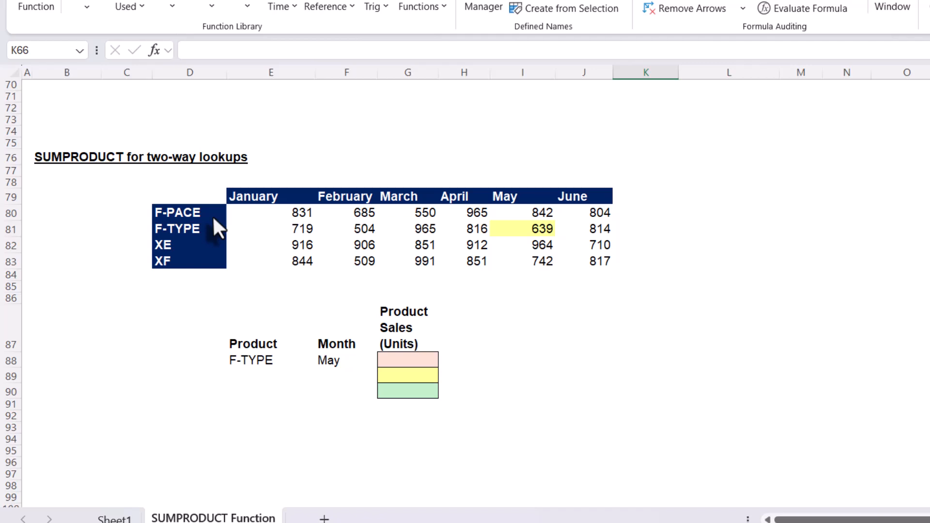
left_click_drag(213, 216, 210, 278)
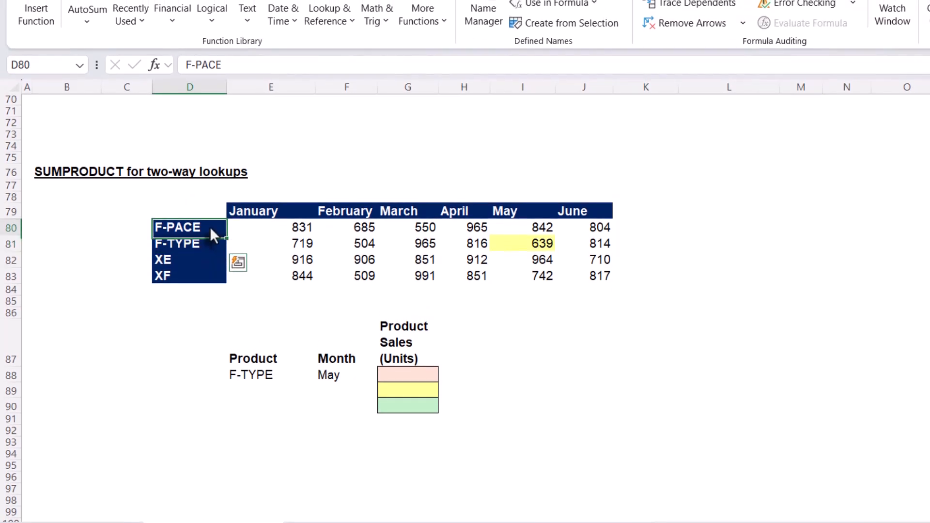
left_click_drag(195, 233, 198, 278)
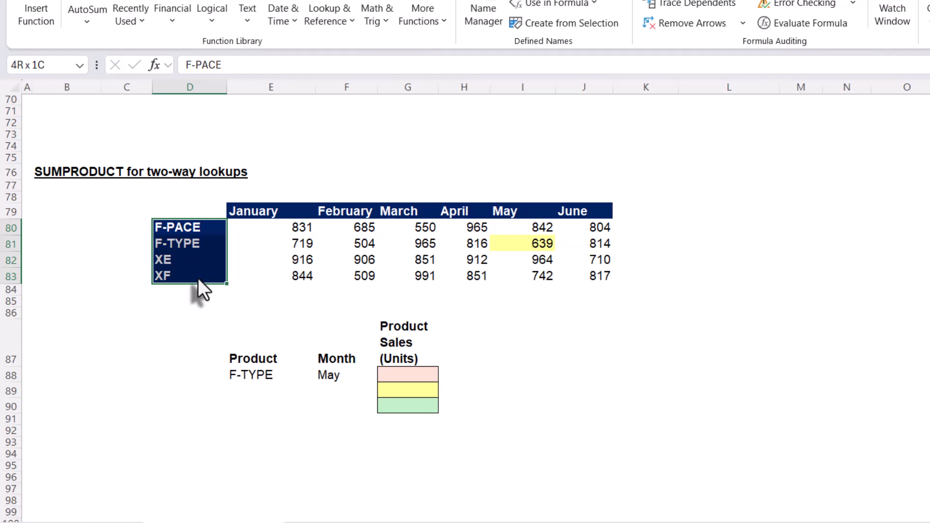
left_click(243, 211)
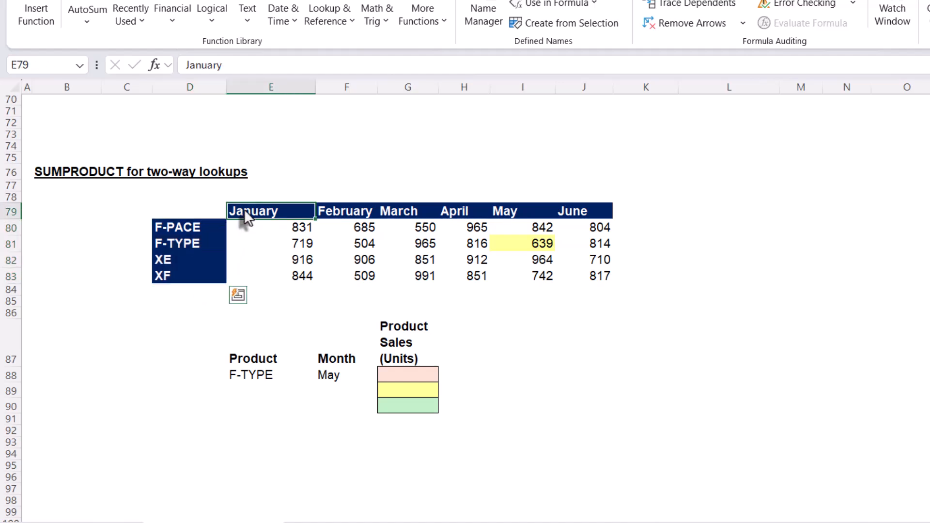
left_click_drag(266, 211, 570, 209)
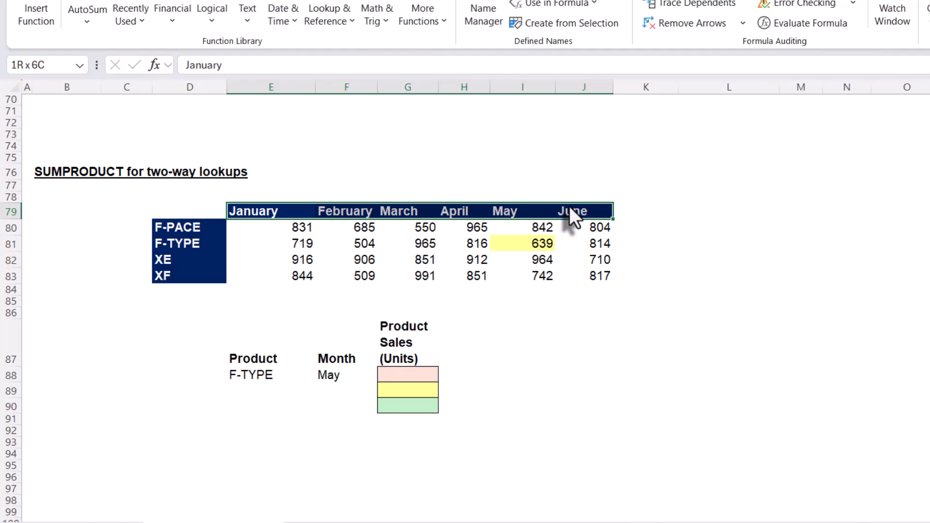
left_click_drag(196, 227, 208, 273)
left_click_drag(216, 231, 211, 274)
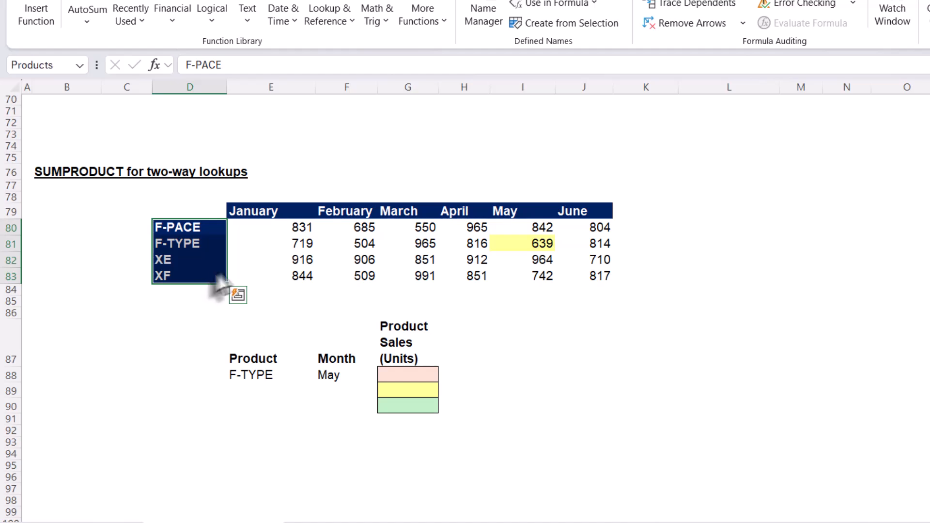
left_click(270, 214)
left_click_drag(270, 217, 586, 284)
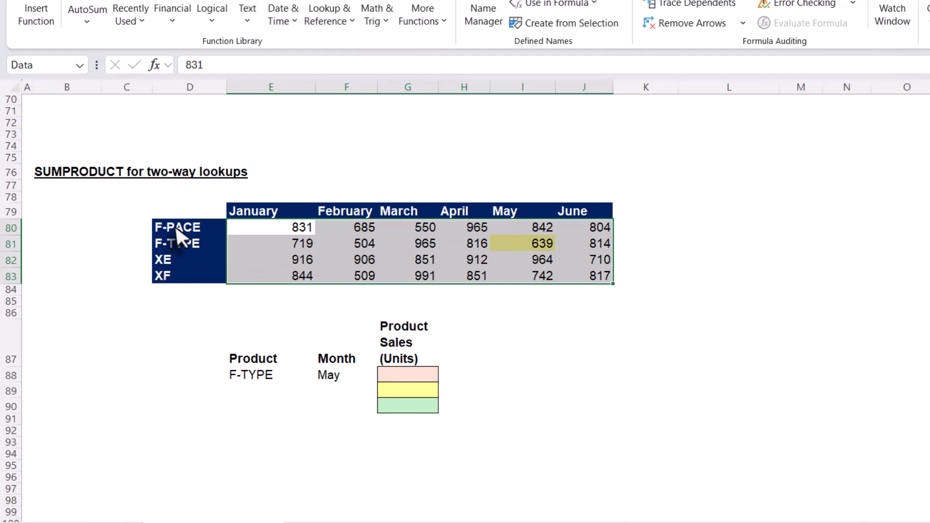
Switch the product in E88 to XF and then back to F-TYPE.
left_click(261, 375)
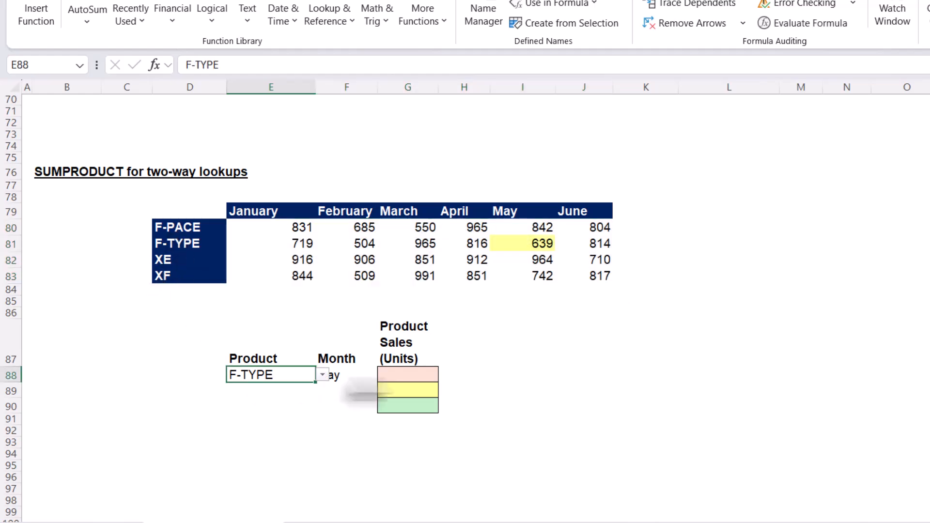
left_click(323, 374)
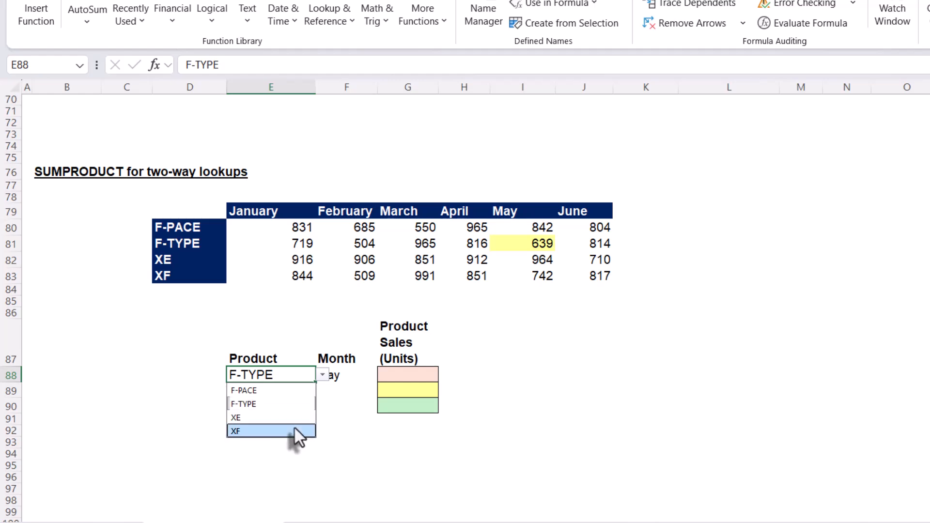
left_click(295, 431)
left_click(323, 374)
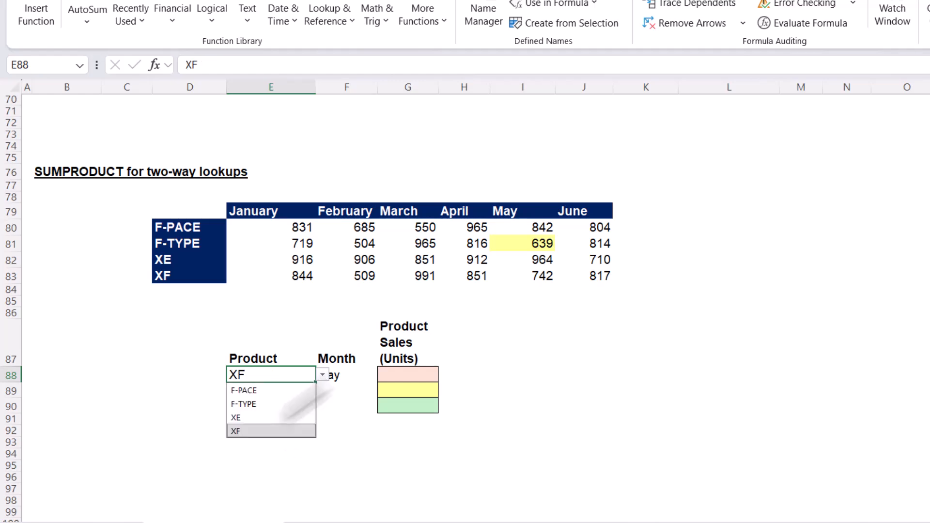
left_click(280, 404)
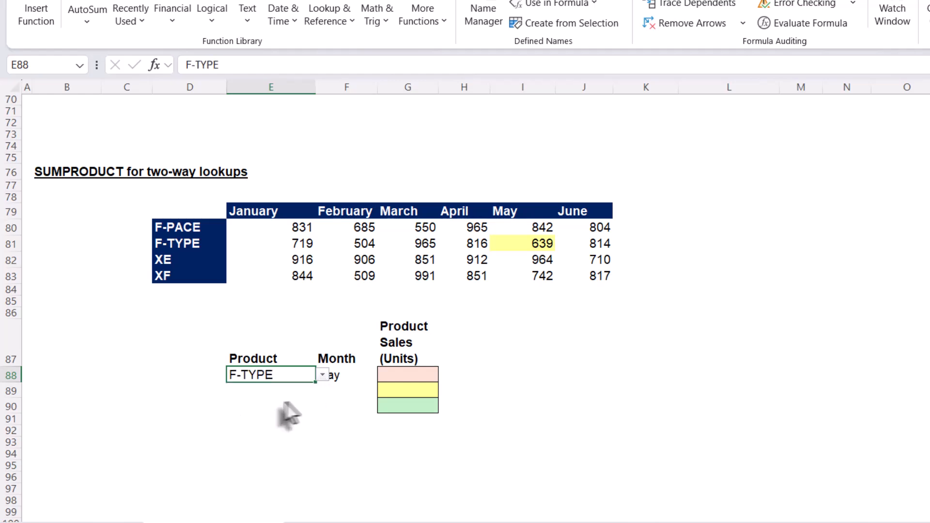
left_click(296, 409)
Inspect the month selector in F88 and the highlighted F-TYPE May value in the table.
left_click(338, 378)
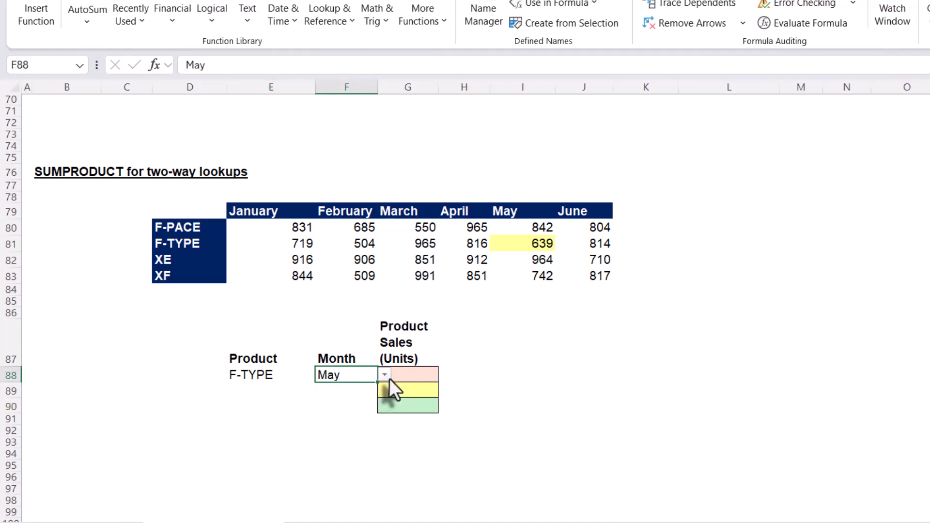
left_click(387, 376)
left_click(387, 377)
left_click(335, 406)
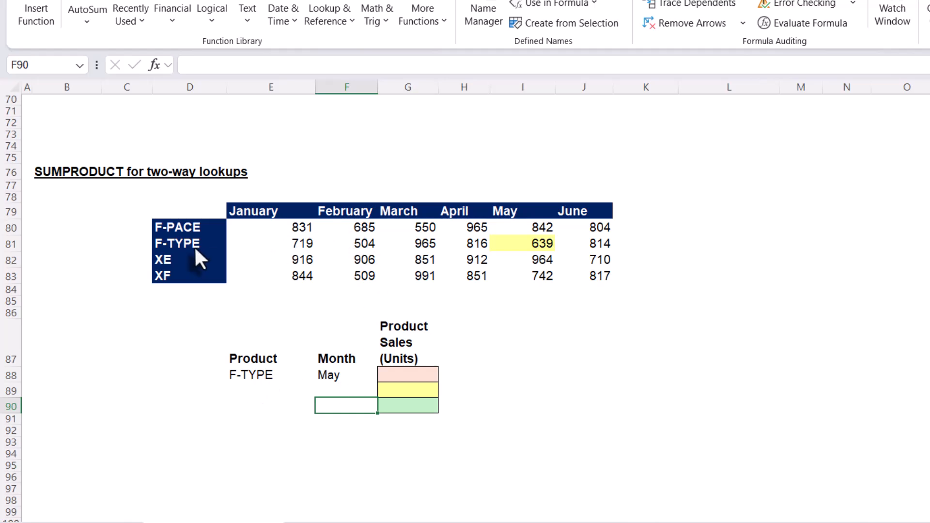
left_click(522, 247)
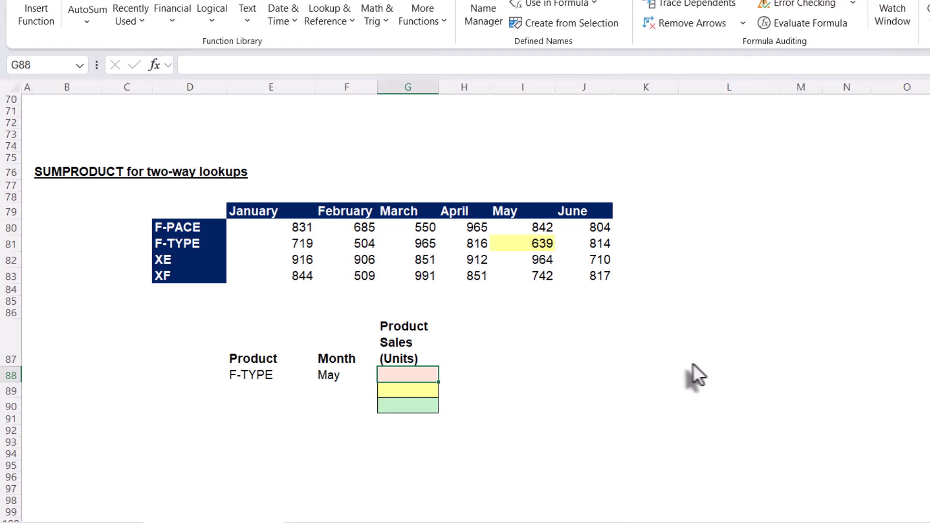
Start an INDEX formula in G88 using the Data range as its array.
type("=")
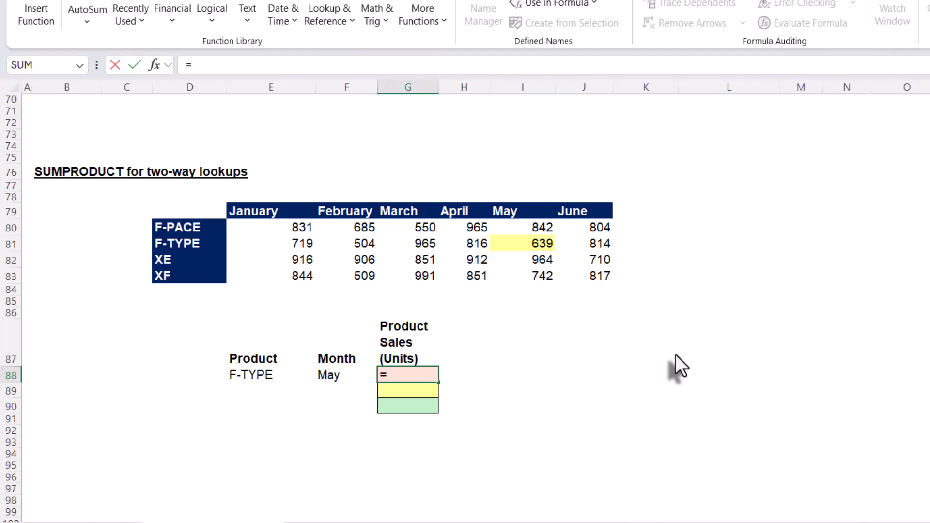
type("inde")
key("Tab")
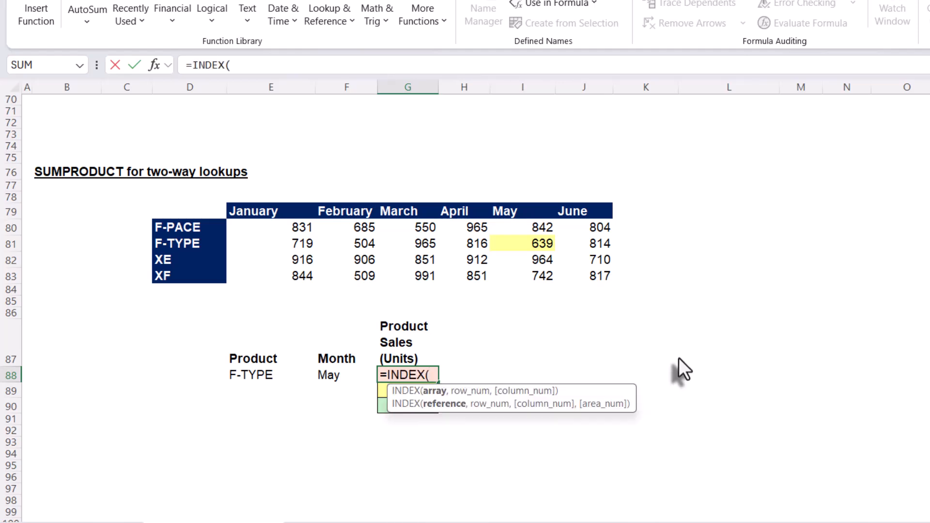
type("dat")
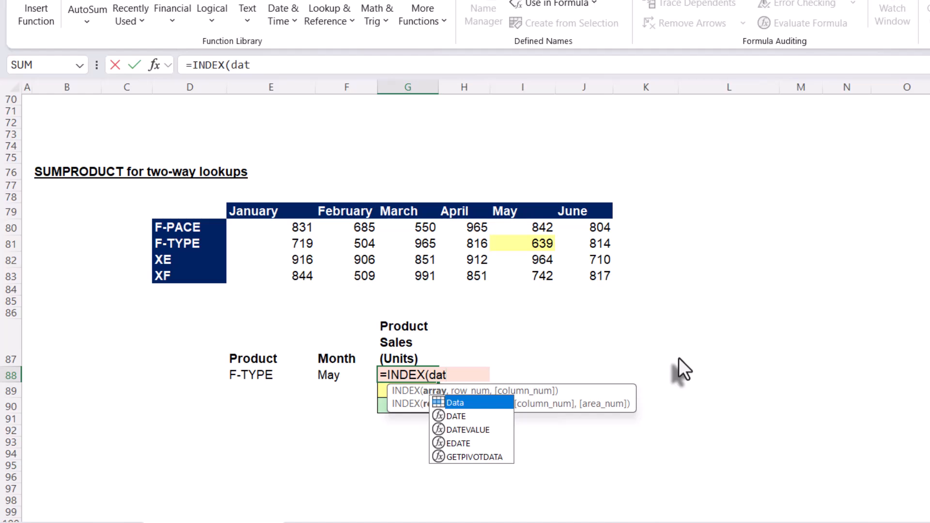
key("Tab")
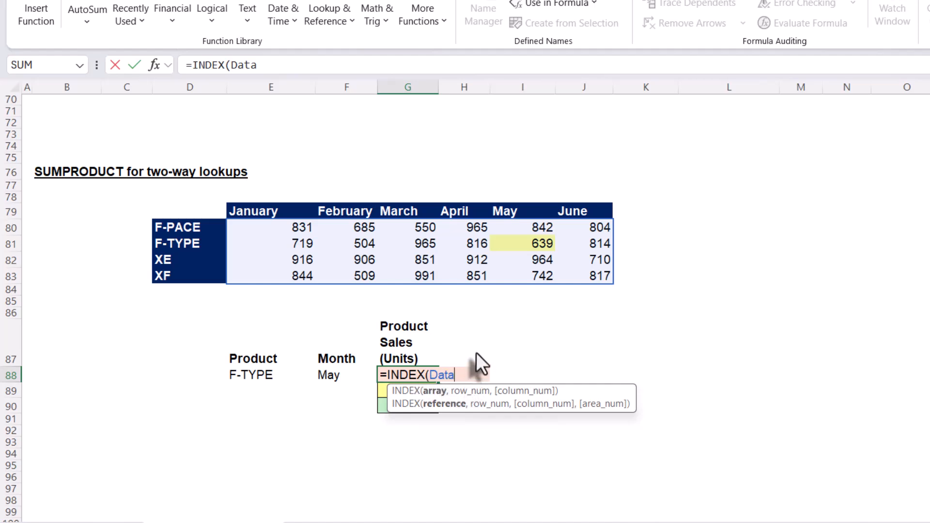
type(",")
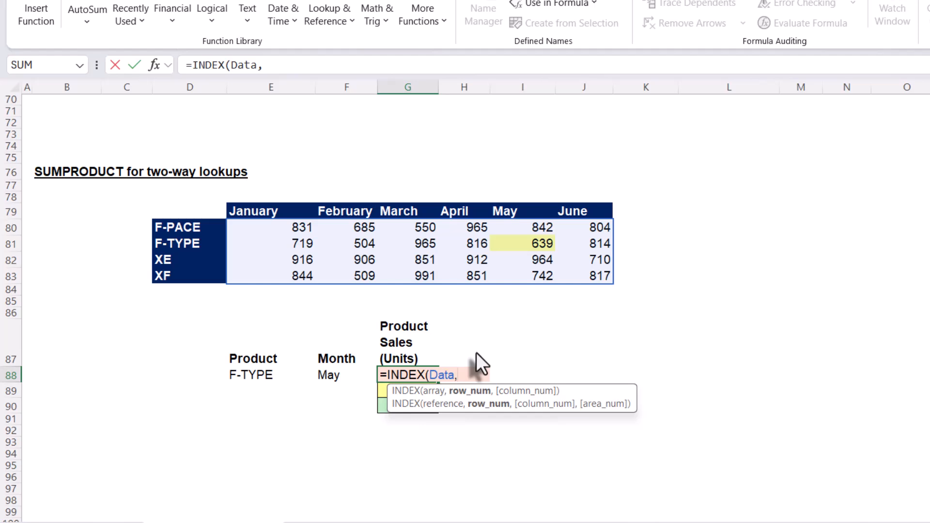
Add MATCH(E88,Products,0) as the INDEX row number for the selected product.
type("match")
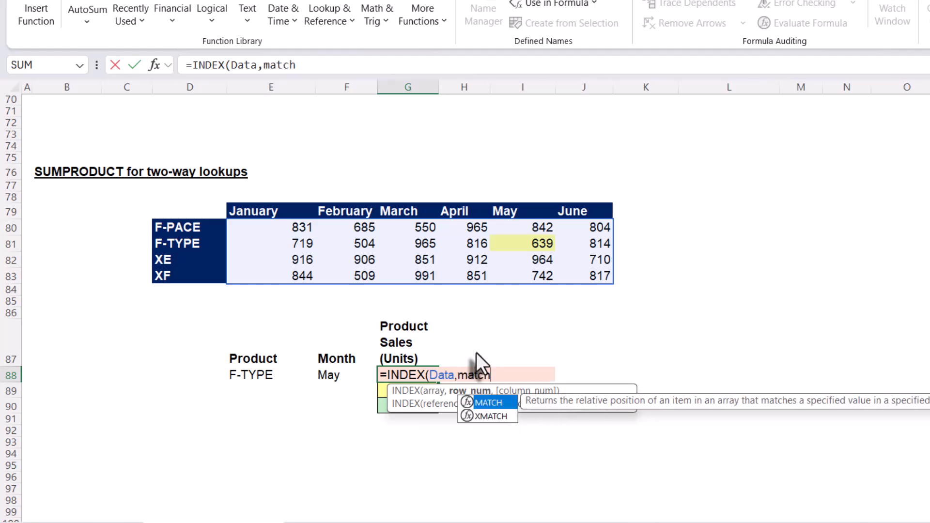
key("Tab")
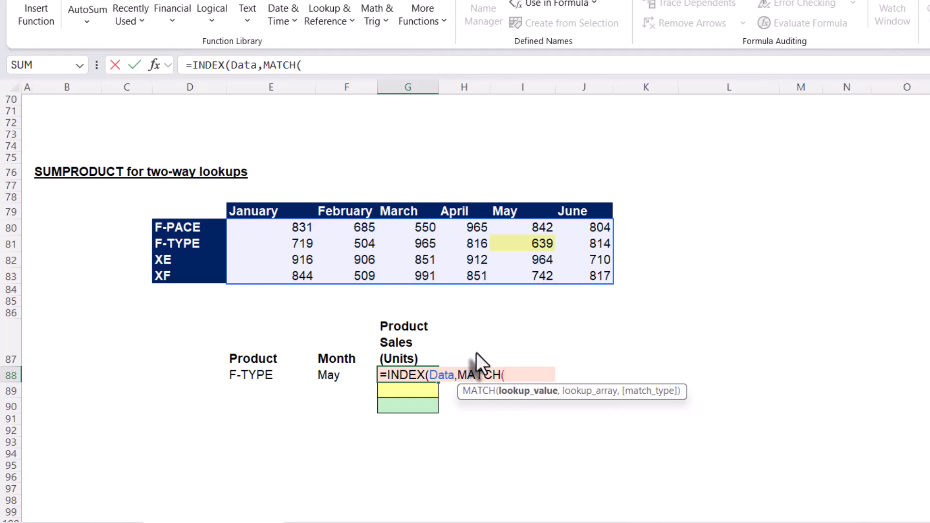
left_click(269, 376)
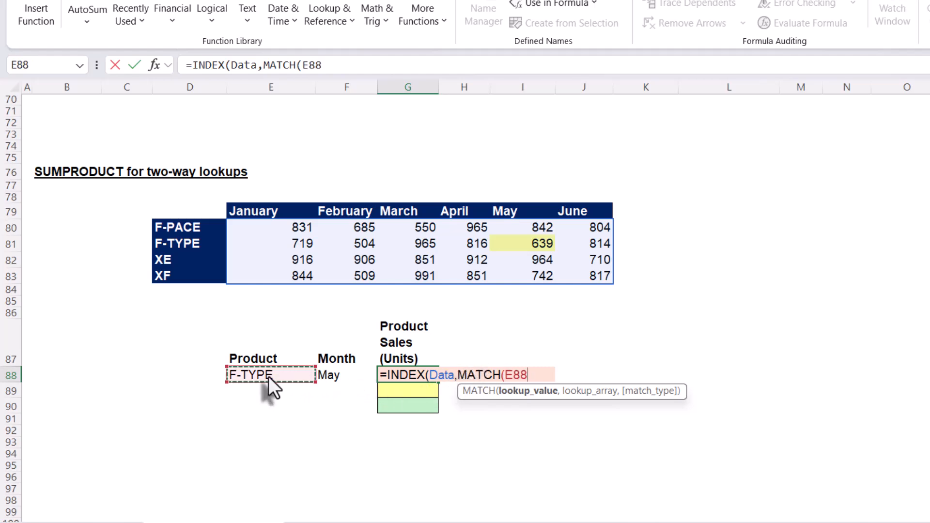
type(",")
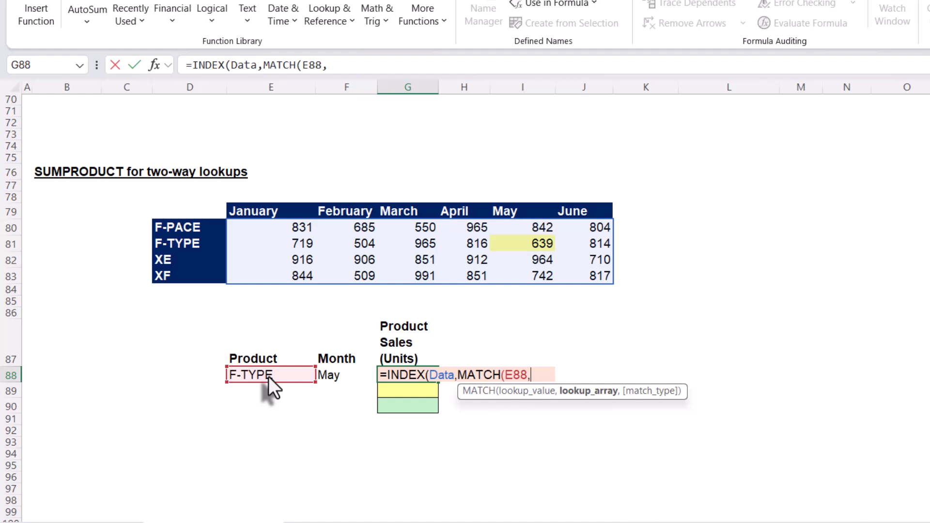
type("pro")
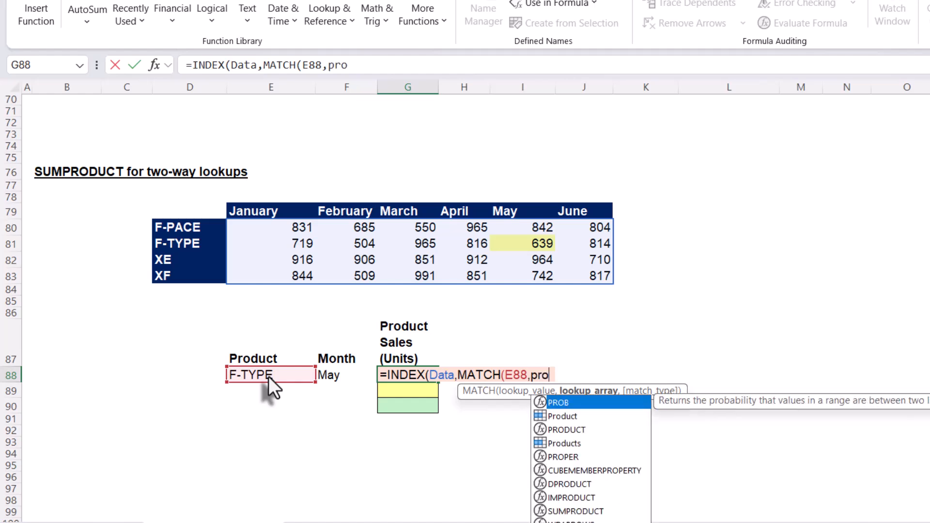
key("Down")
key("Down")
key("Down")
key("Tab")
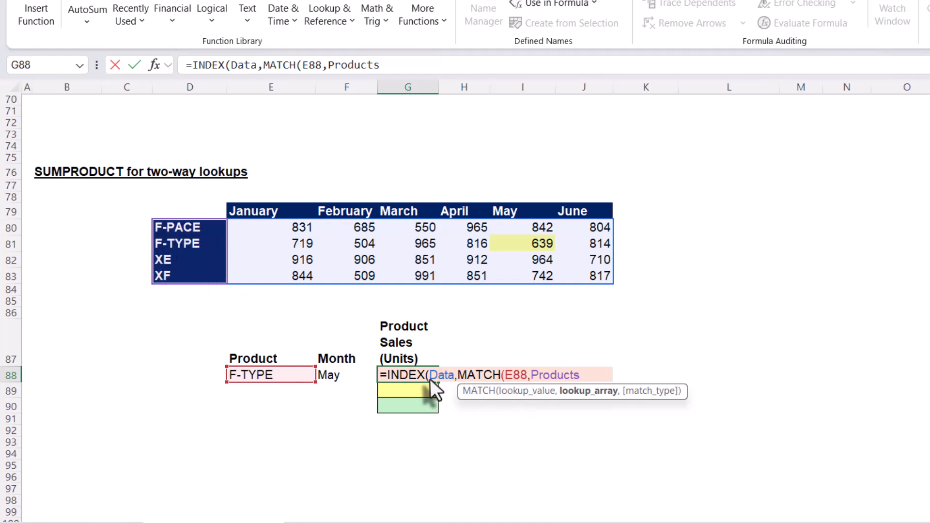
type(",")
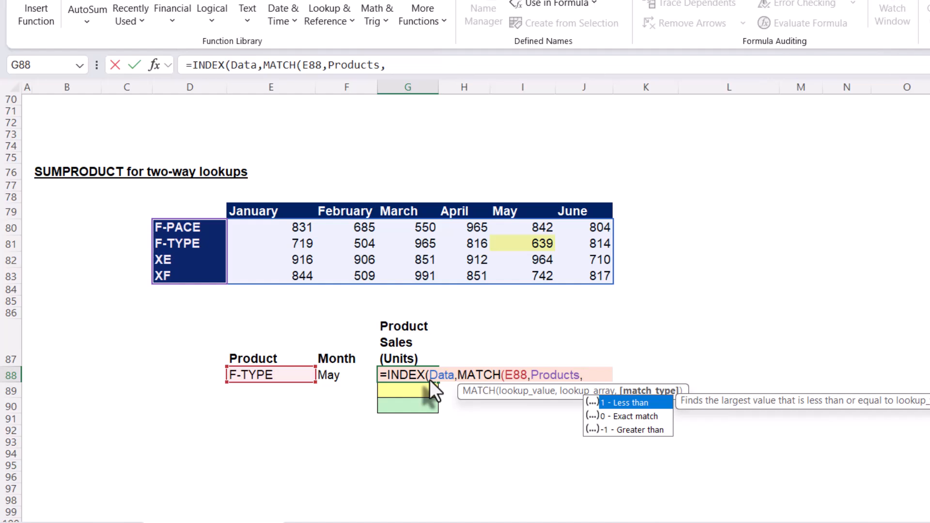
type("0")
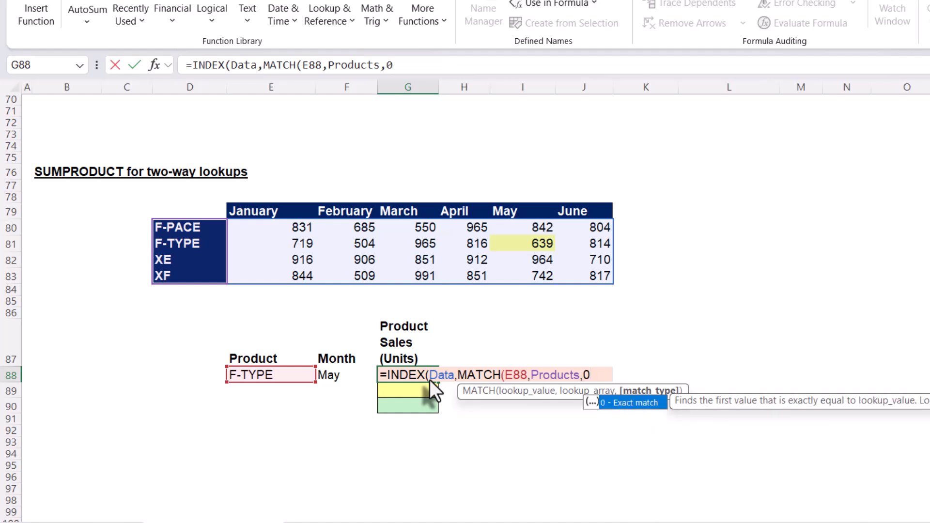
type(")")
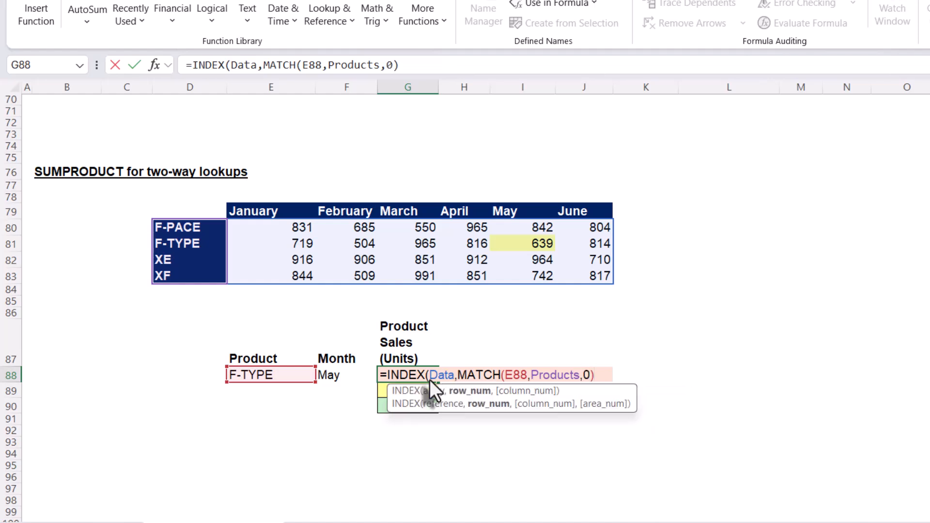
type(",")
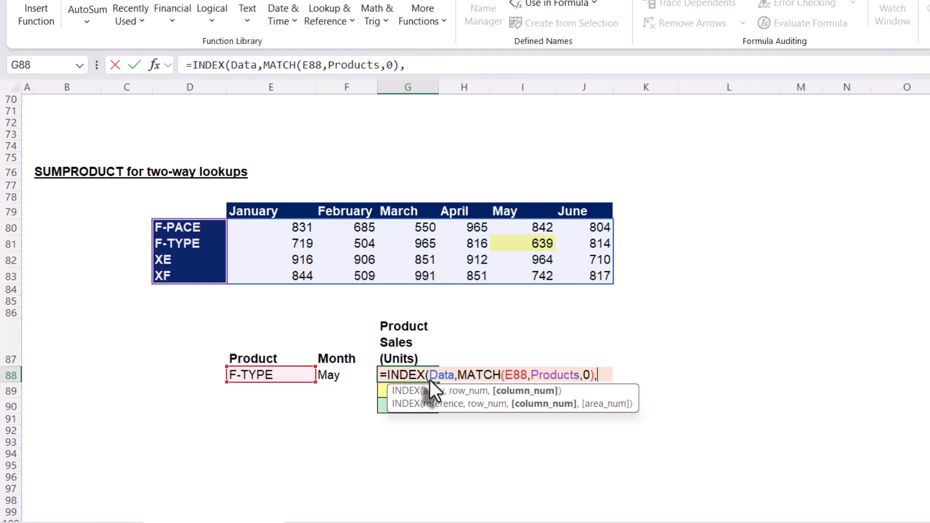
type("match")
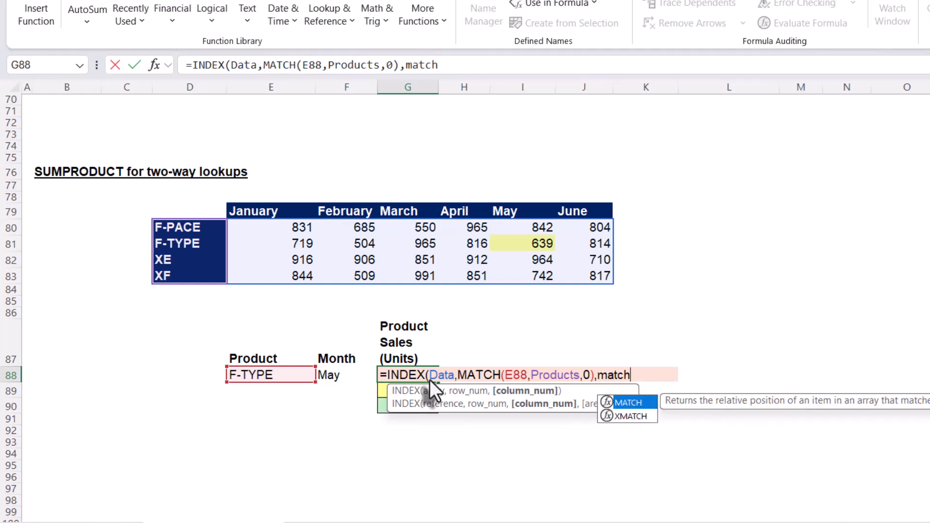
Add MATCH(F88,Months,0) as the column number and enter =INDEX(Data,MATCH(E88,Products,0),MATCH(F88,Months,0)) in G88.
key("Tab")
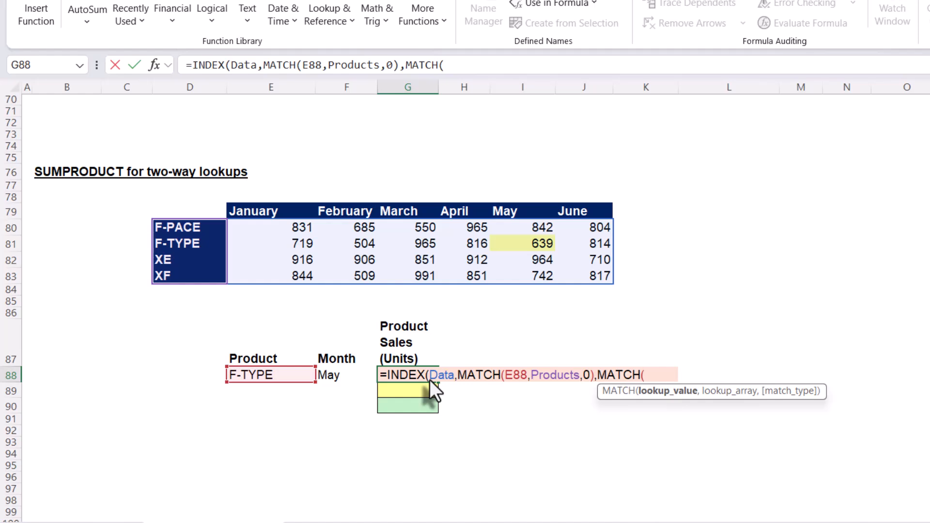
left_click(335, 378)
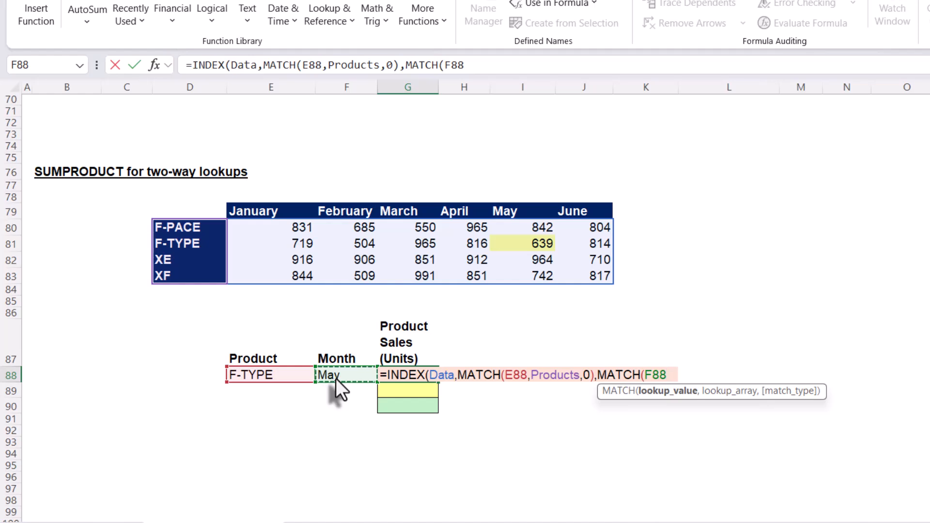
type(",")
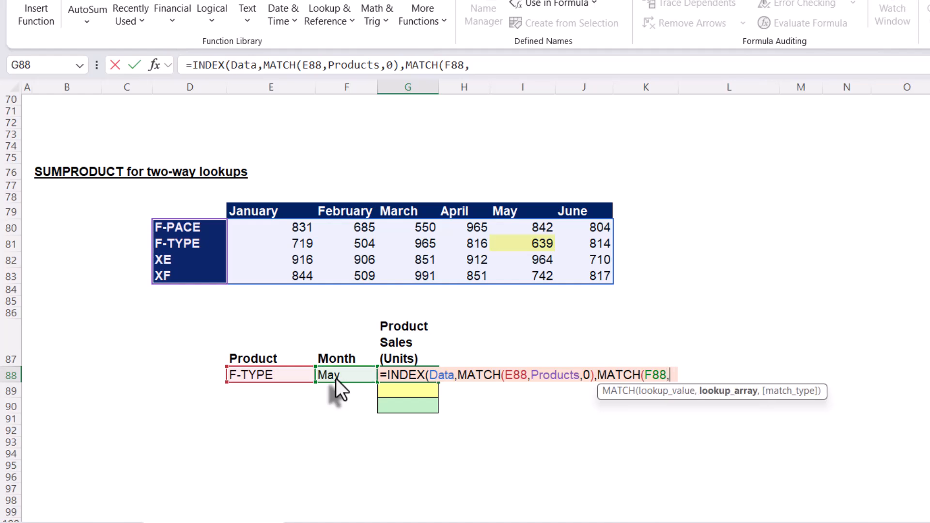
type("mon")
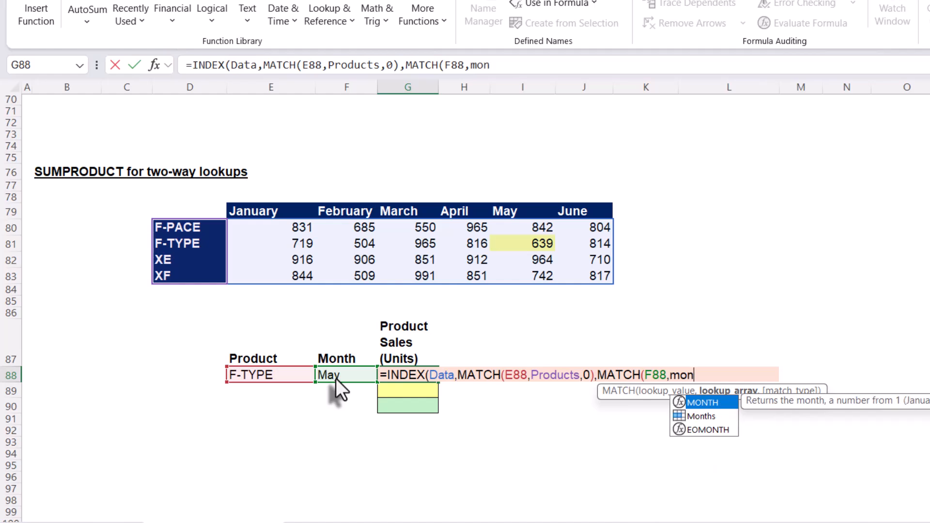
type("th")
key("Down")
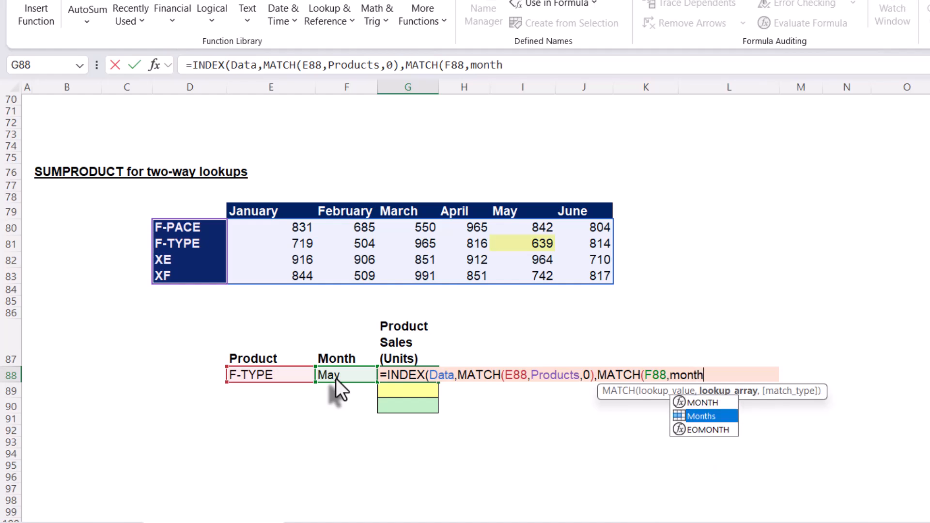
key("Tab")
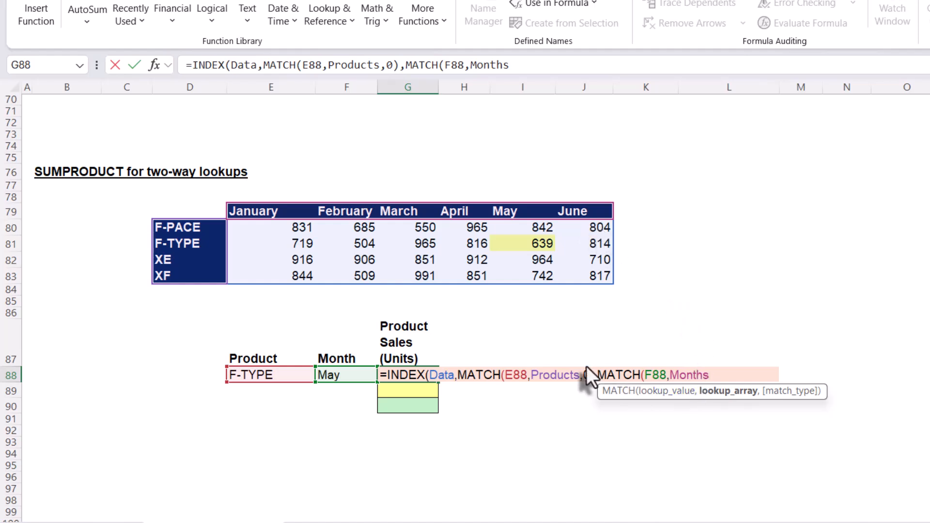
type(",0)")
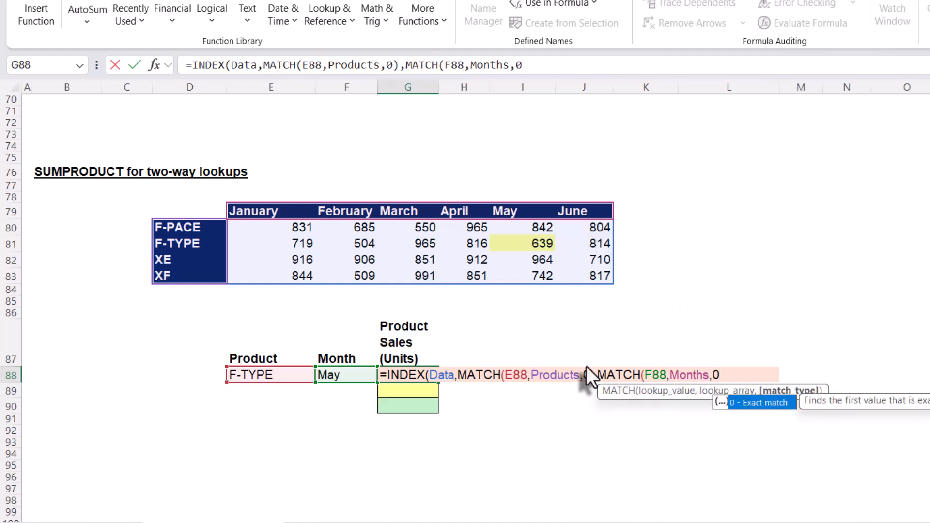
type(")")
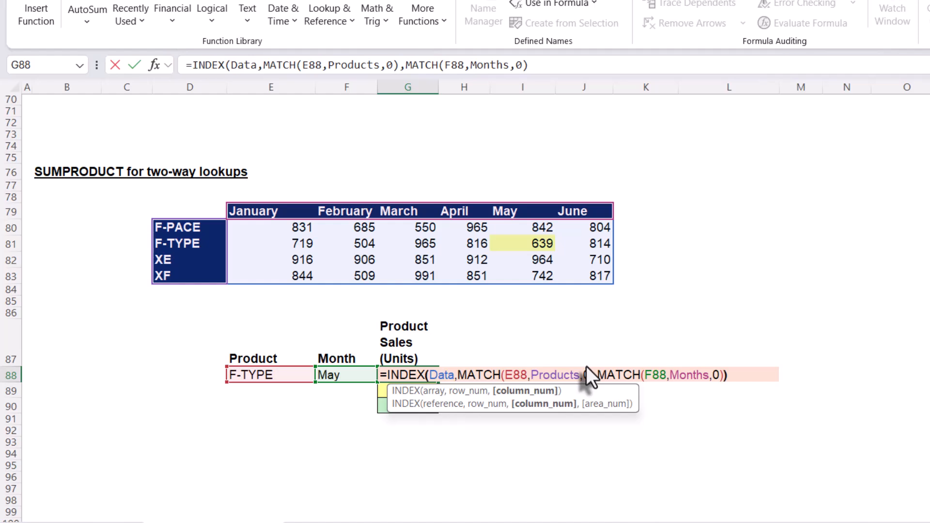
key("Return")
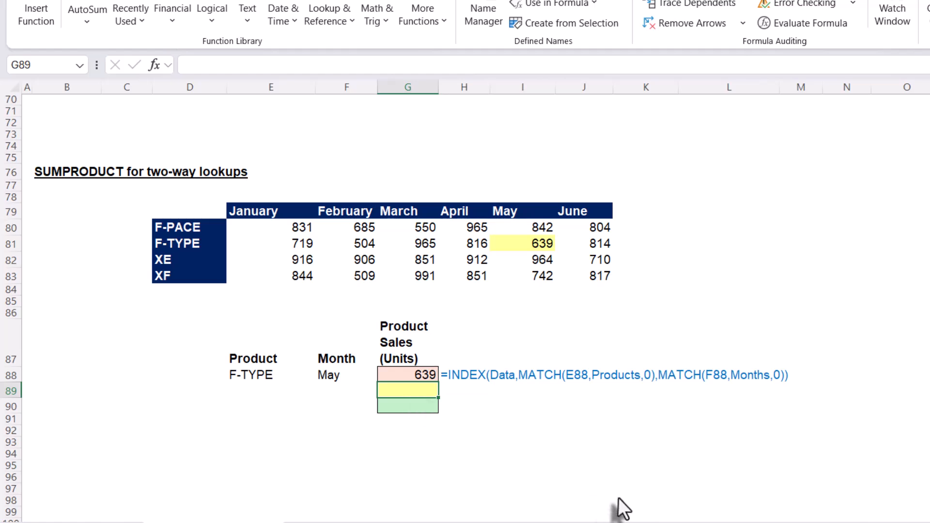
Start a SUMPRODUCT formula in G89 beginning with the Data range in brackets.
type("=s")
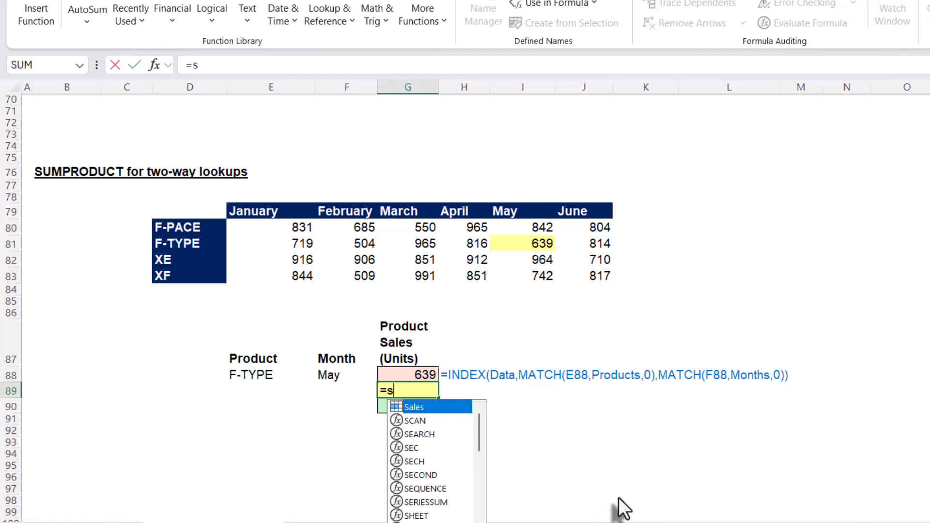
type("ump")
key("Tab")
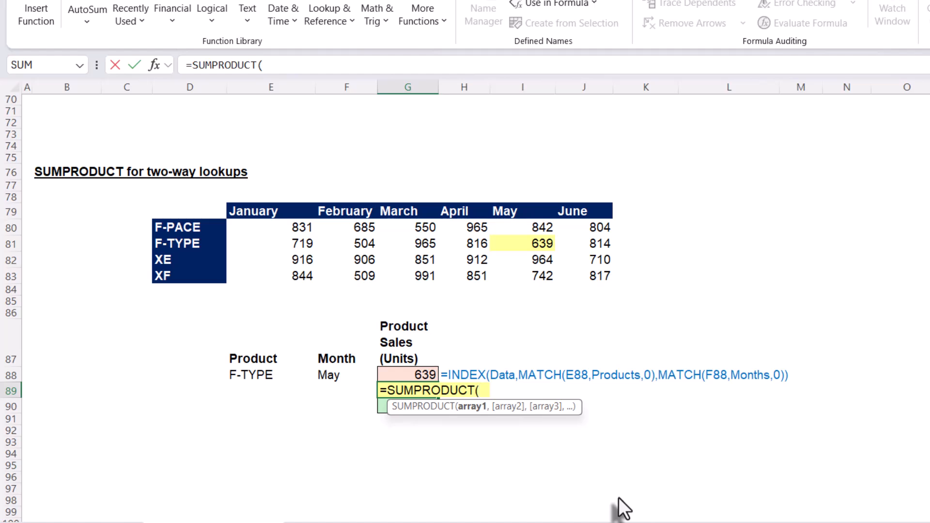
type("(da")
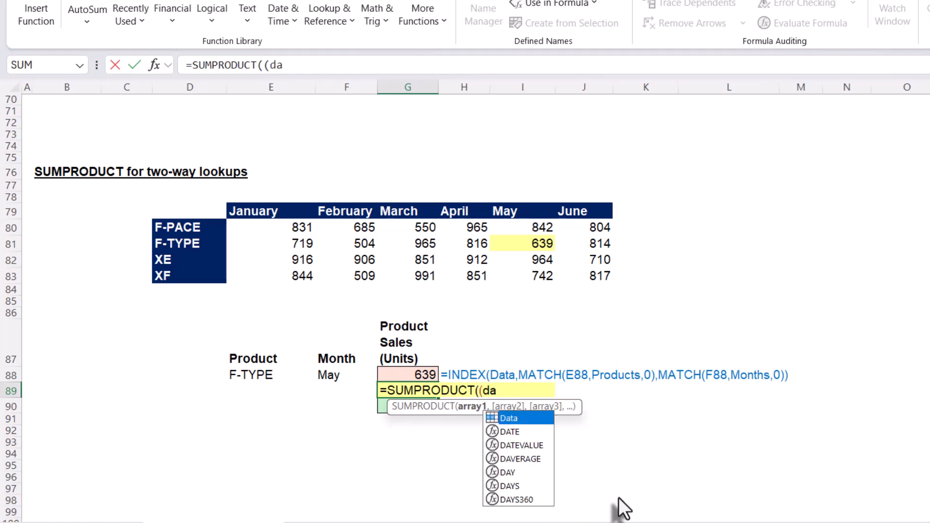
key("Tab")
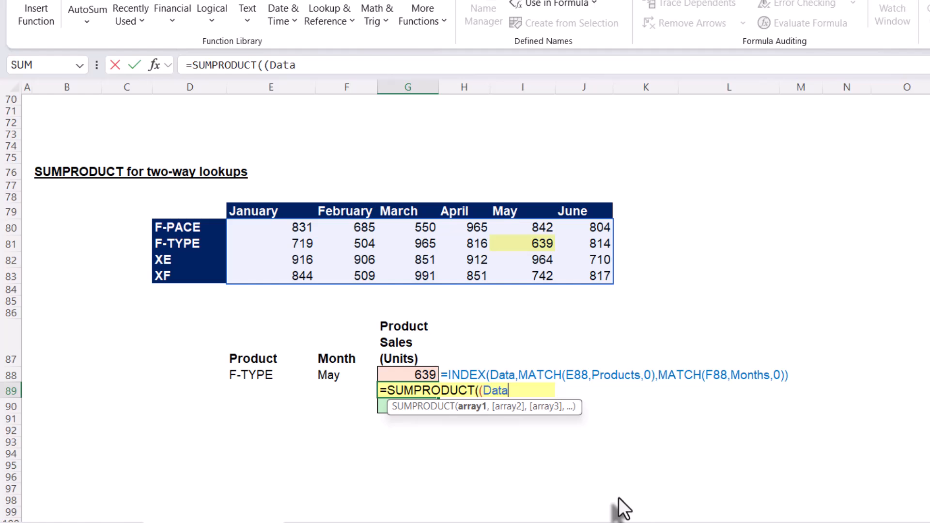
Extend the SUMPRODUCT formula in G89 by multiplying Data by the condition (Products=E88).
type(")*(produ")
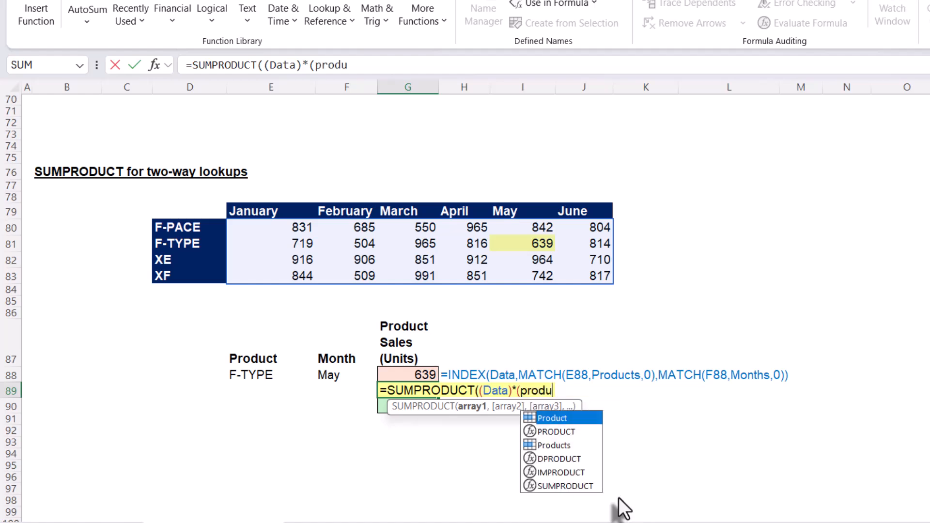
key("Down")
key("Down")
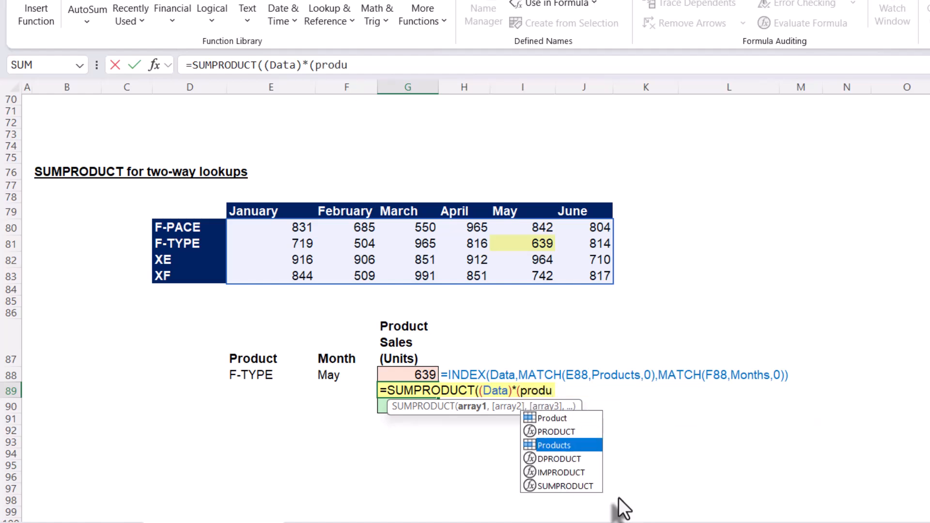
key("Tab")
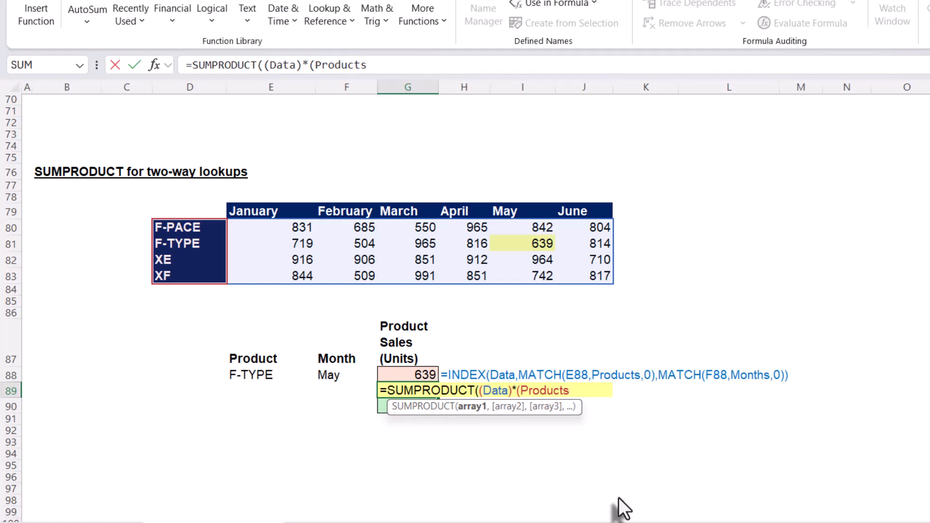
type("=")
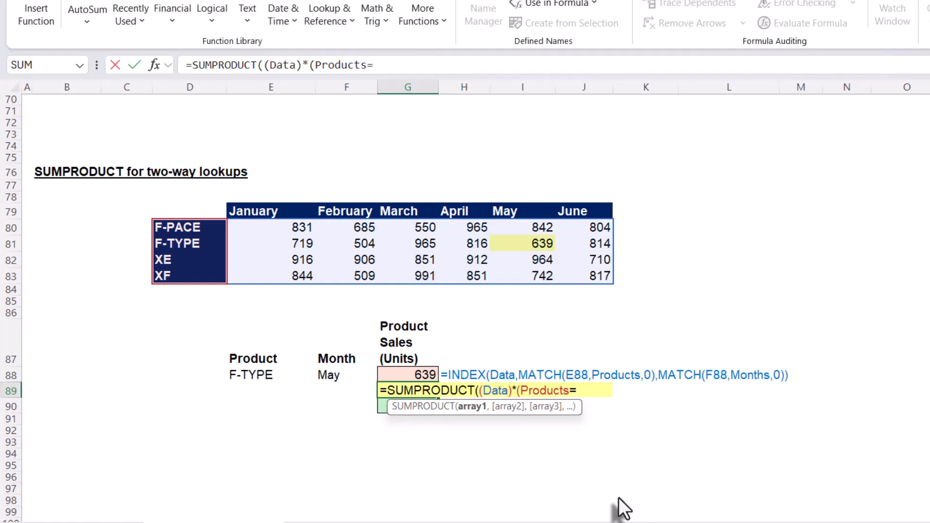
left_click(258, 376)
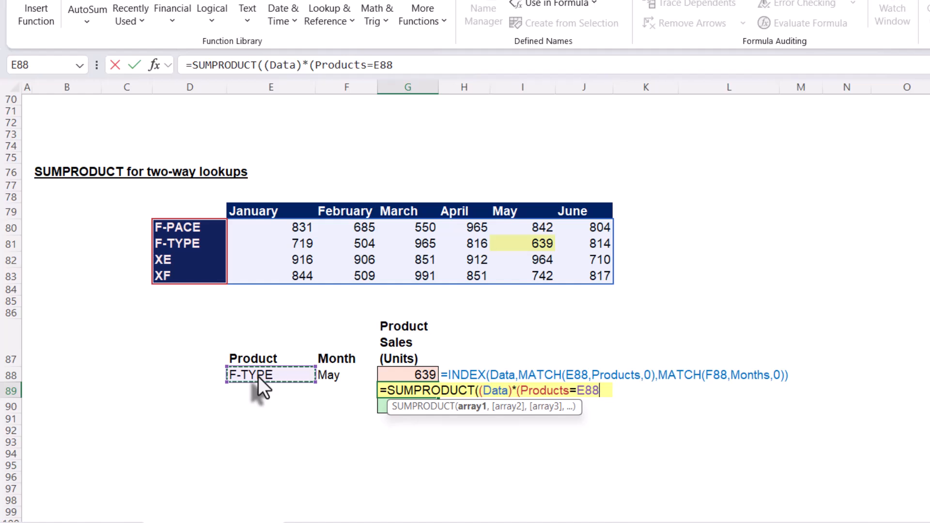
Multiply by the condition (Months=F88) and enter =SUMPRODUCT((Data)*(Products=E88)*(Months=F88)) in G89.
type(")*(")
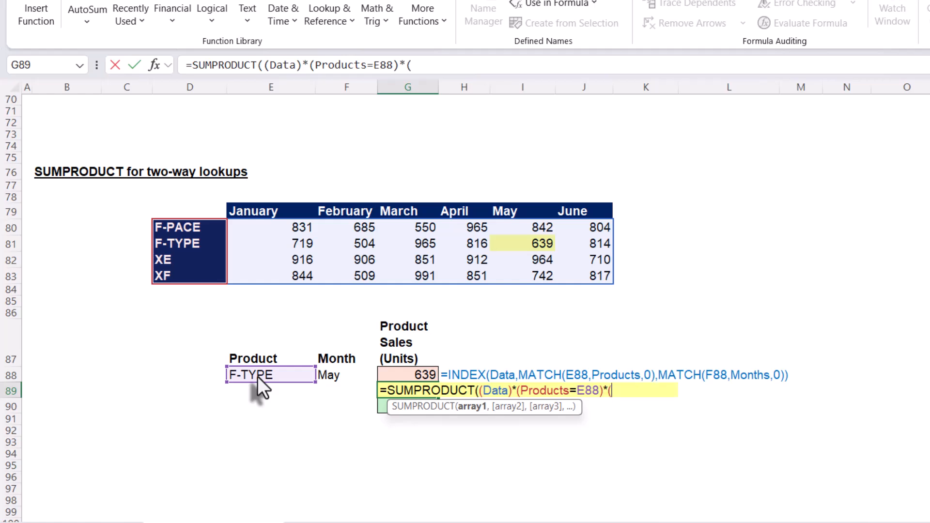
type("month")
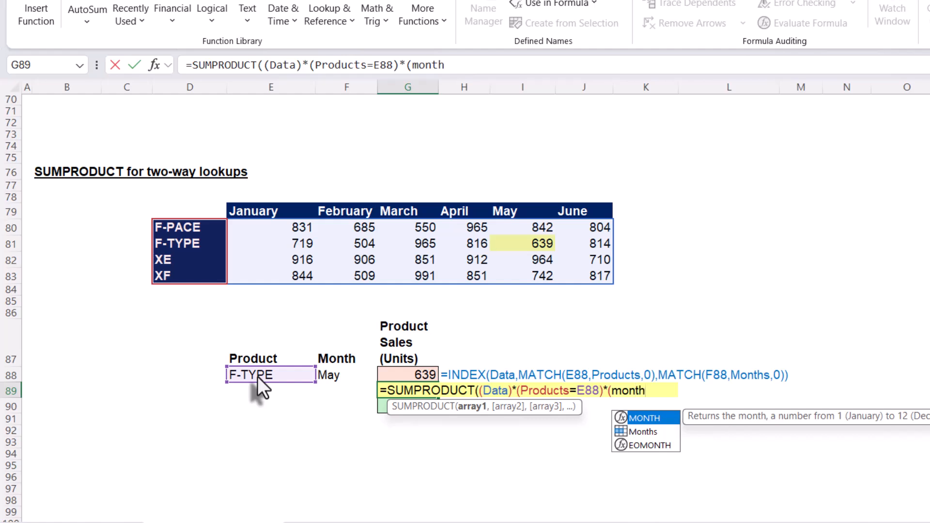
key("Down")
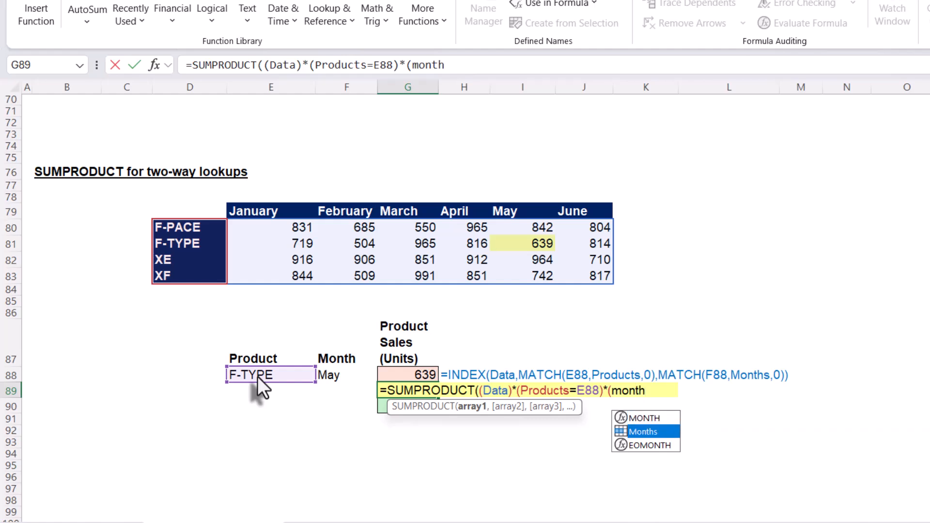
key("Tab")
type("=")
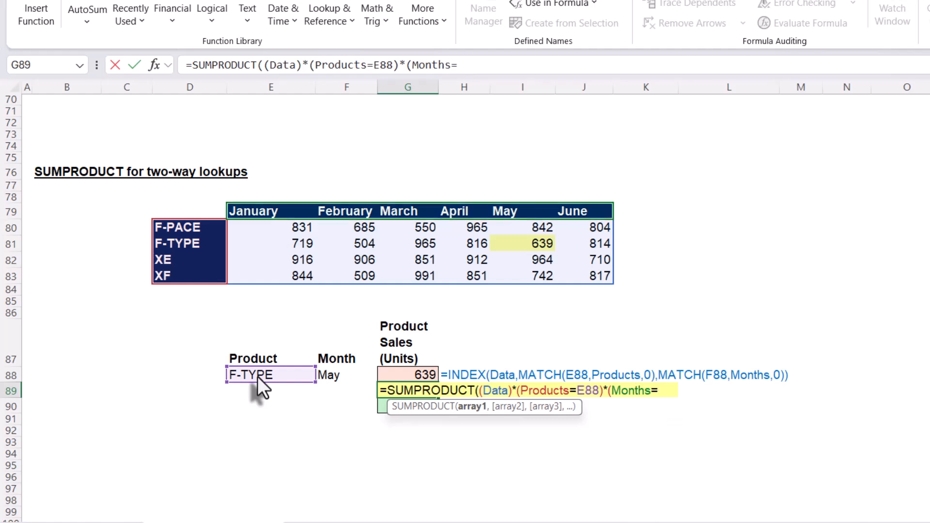
left_click(343, 373)
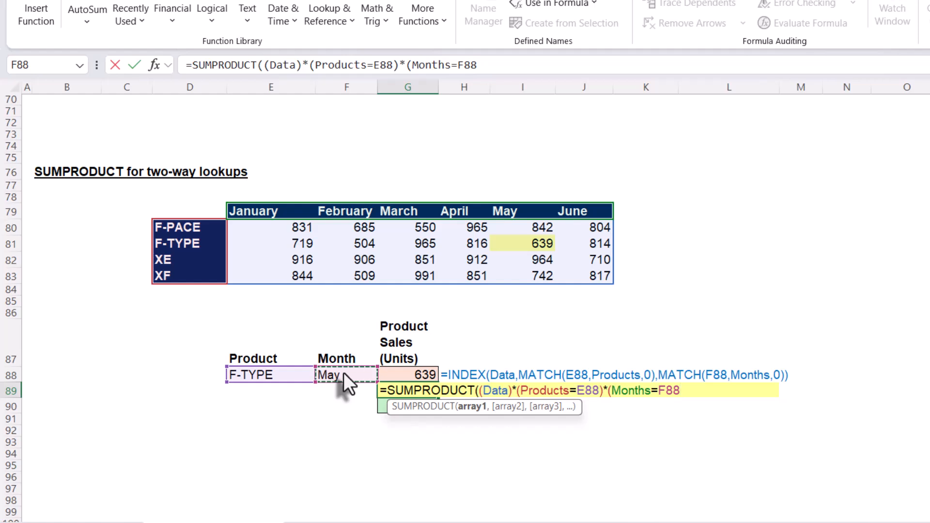
type("))")
key("Return")
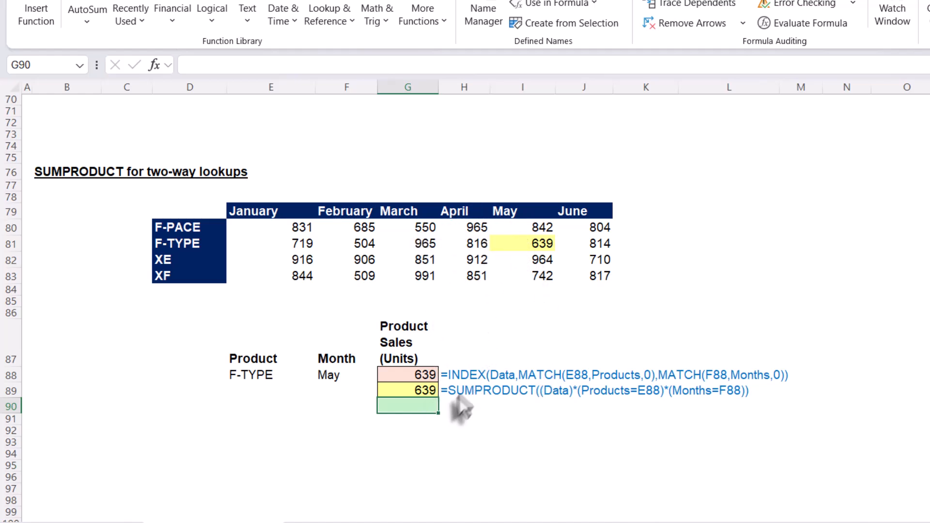
Enter =Data in a spare cell to spill the data array, and move it below the lookup formulas.
left_click(835, 394)
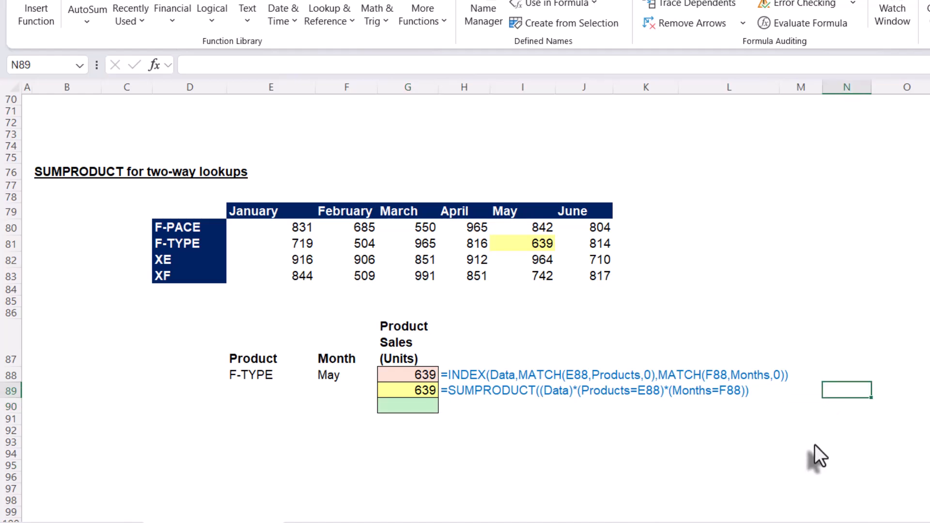
type("=s")
key("BackSpace")
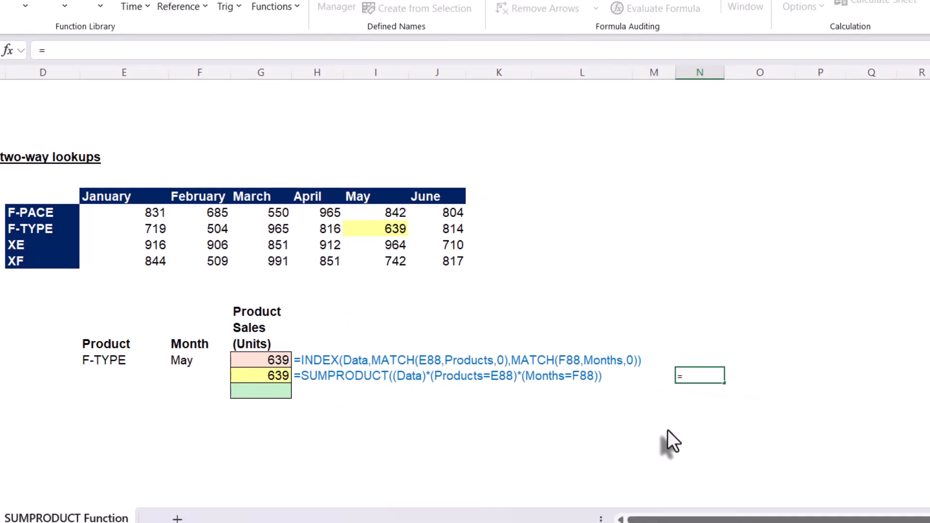
type("dat")
key("Tab")
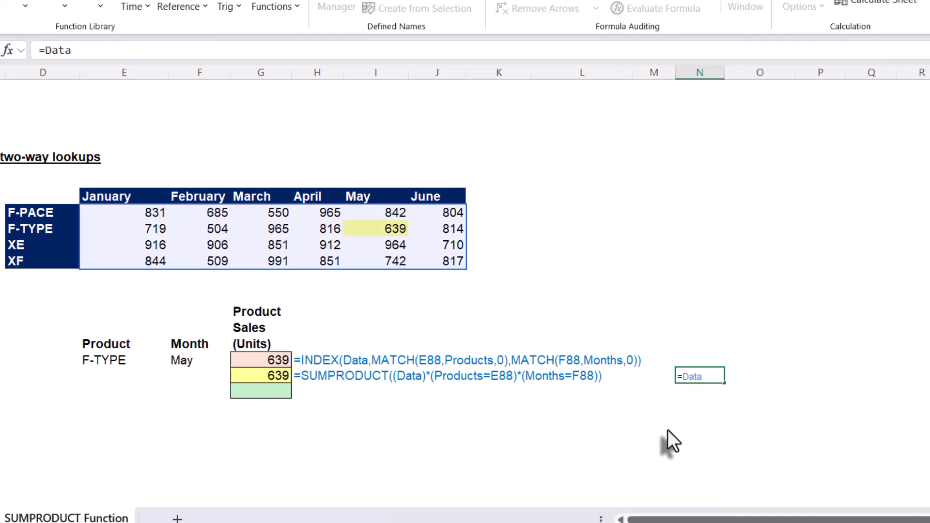
key("Return")
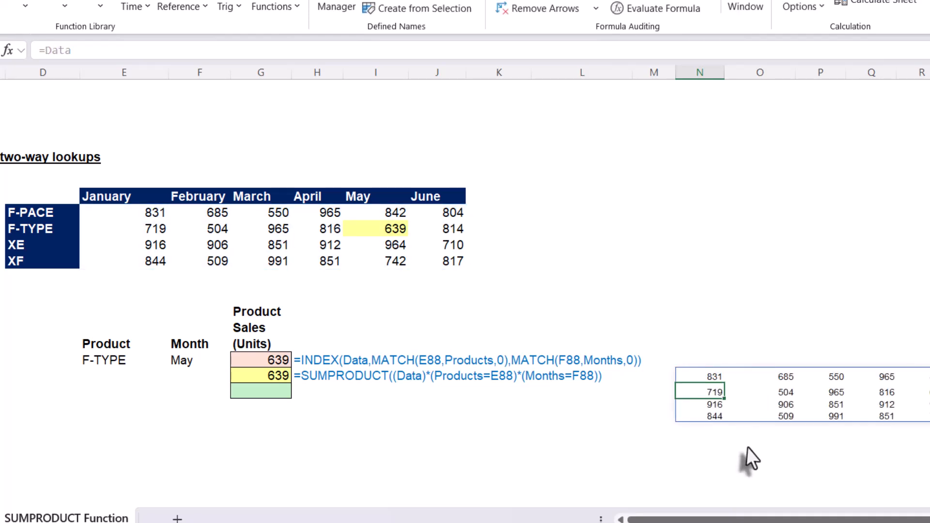
left_click(706, 376)
left_click_drag(710, 370, 252, 431)
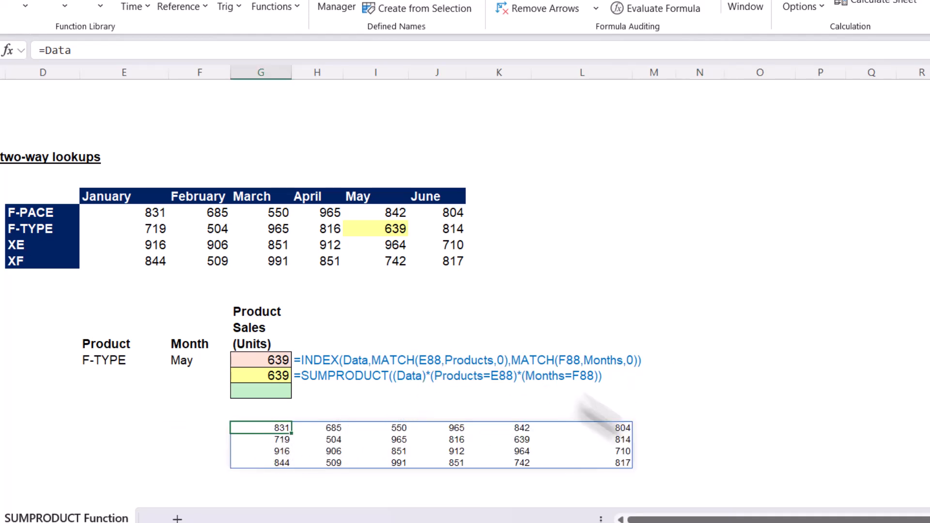
Enter =Products=E88 in the cell beside the spilled data to show the product condition array.
left_click(681, 427)
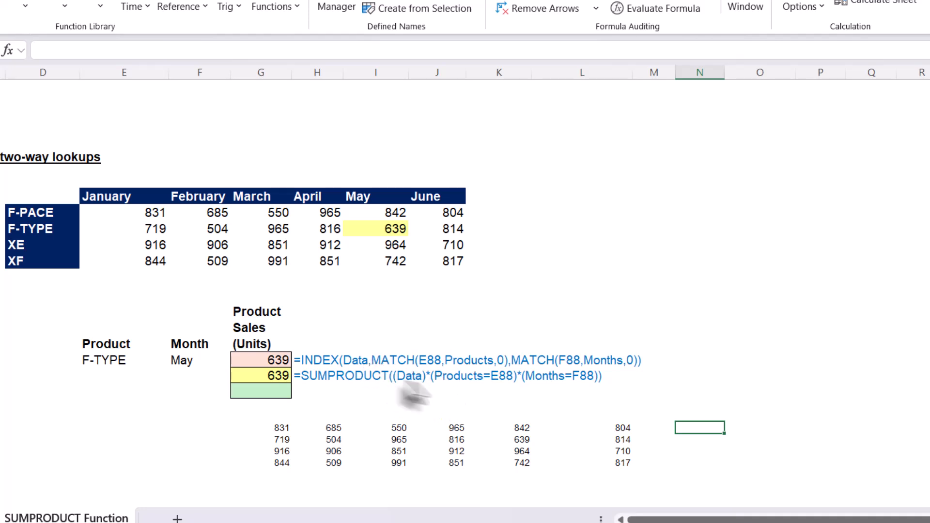
left_click(662, 430)
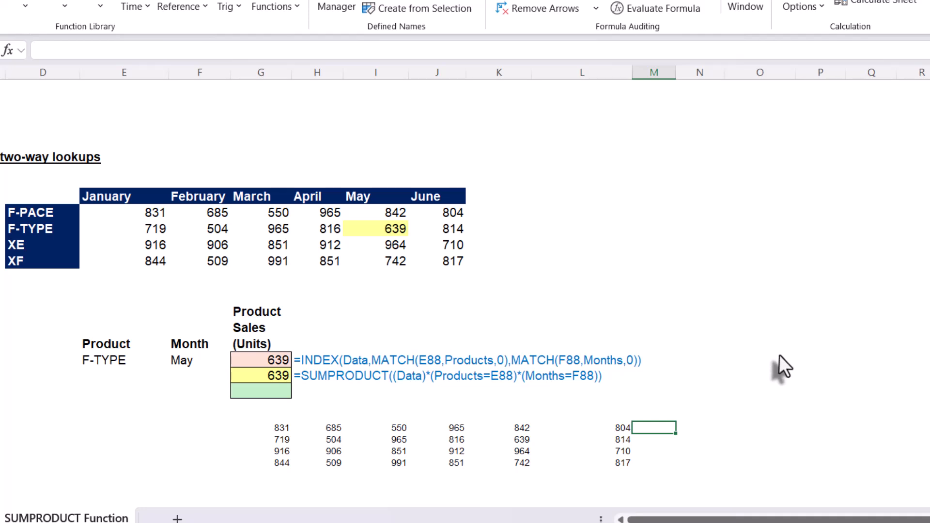
type("=")
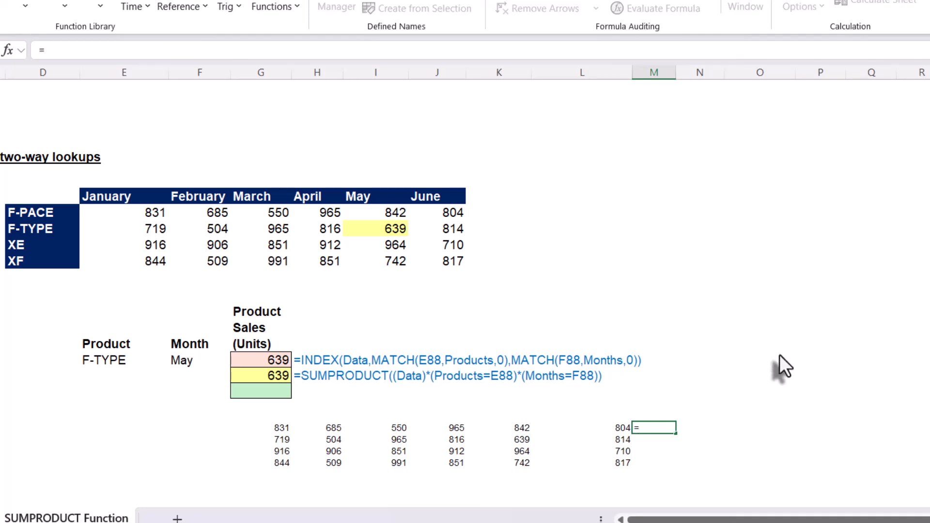
type("pri")
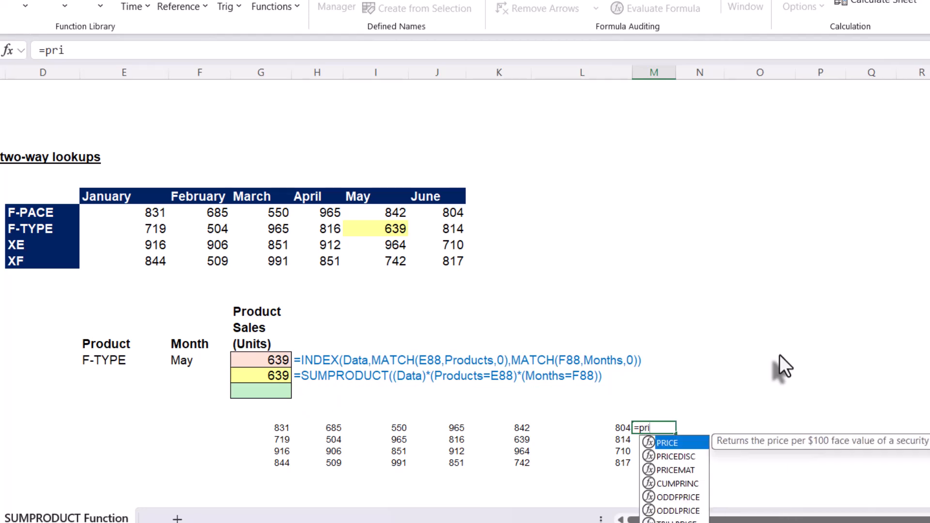
key("BackSpace")
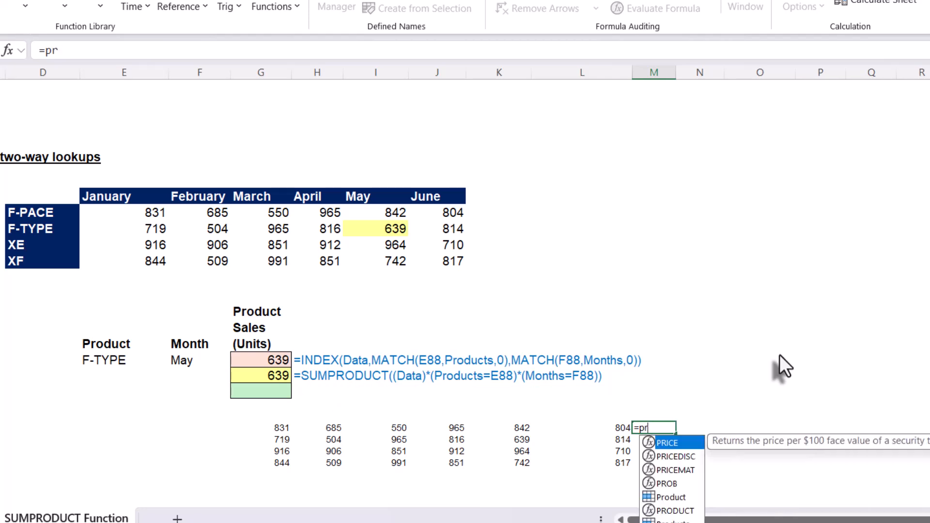
type("od")
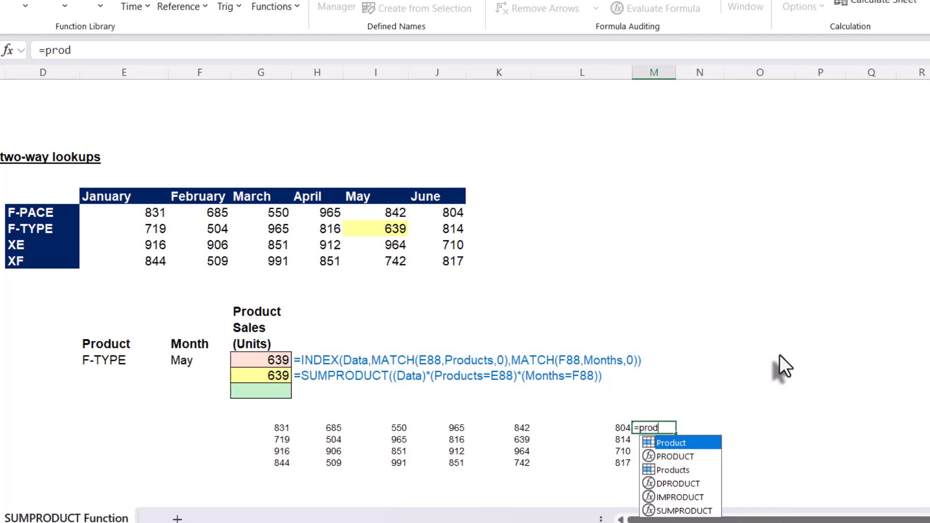
key("Down")
key("Down")
key("Tab")
type("=")
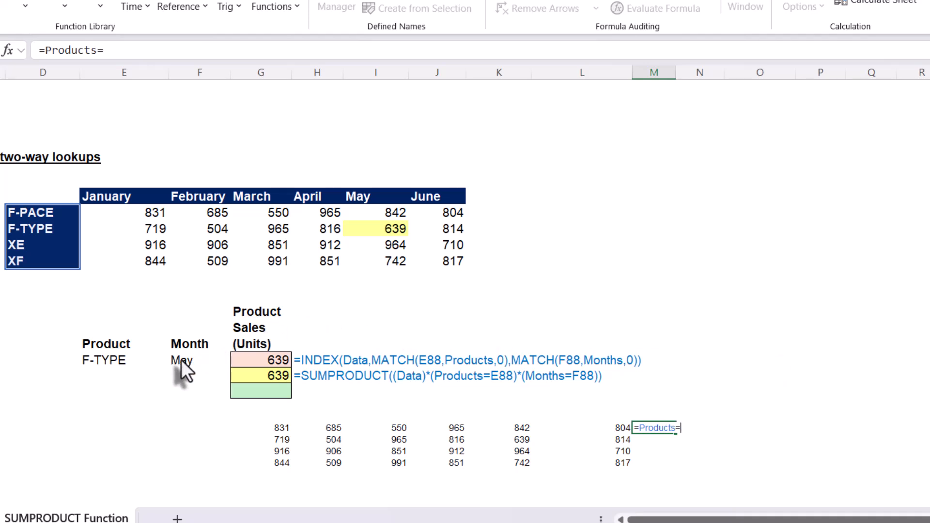
left_click(89, 365)
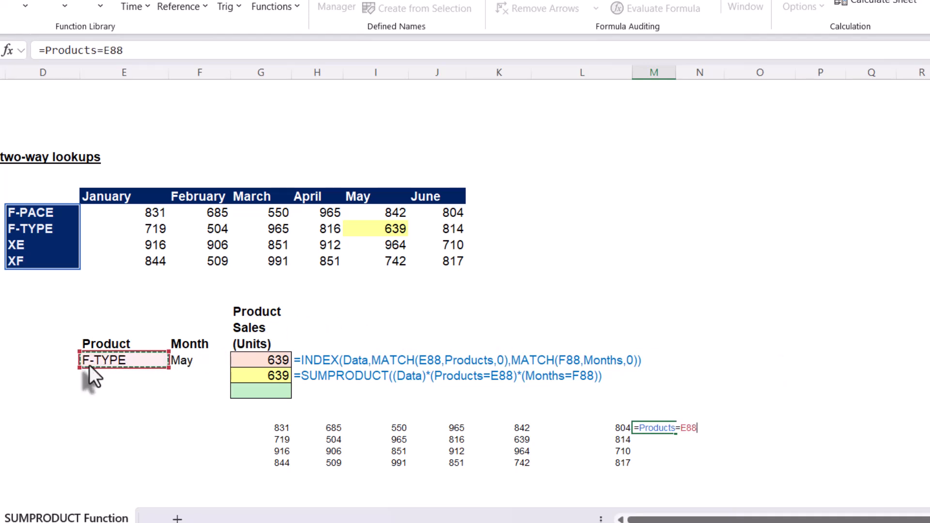
key("Return")
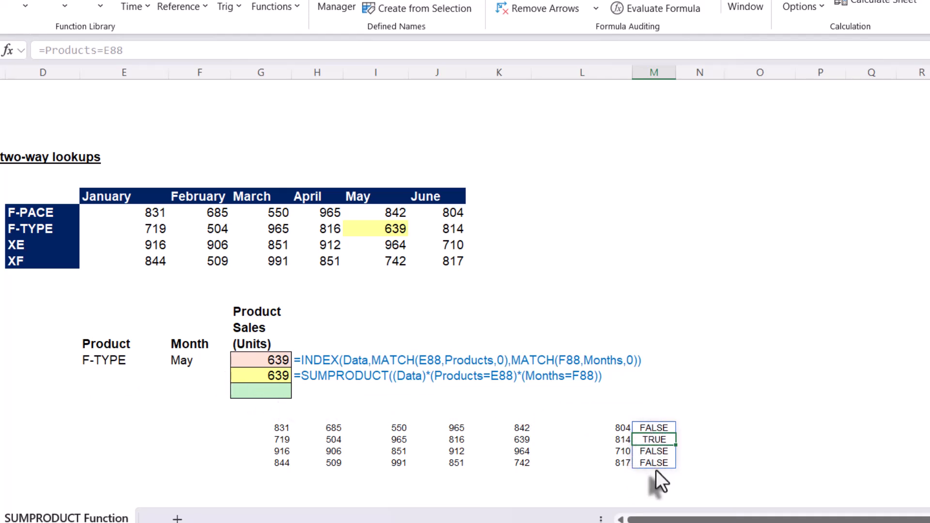
Enter =Months=F88 in the next cell to show the month condition array across the row.
left_click(690, 428)
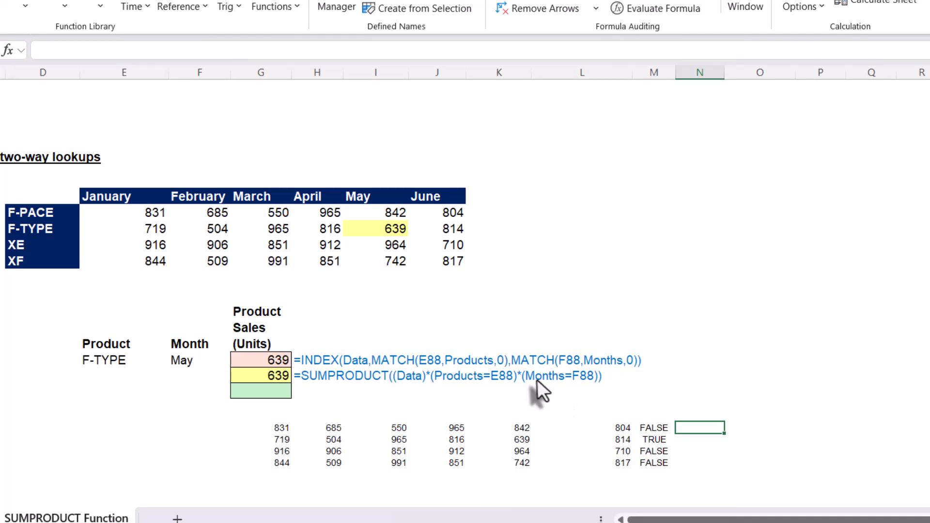
type("=")
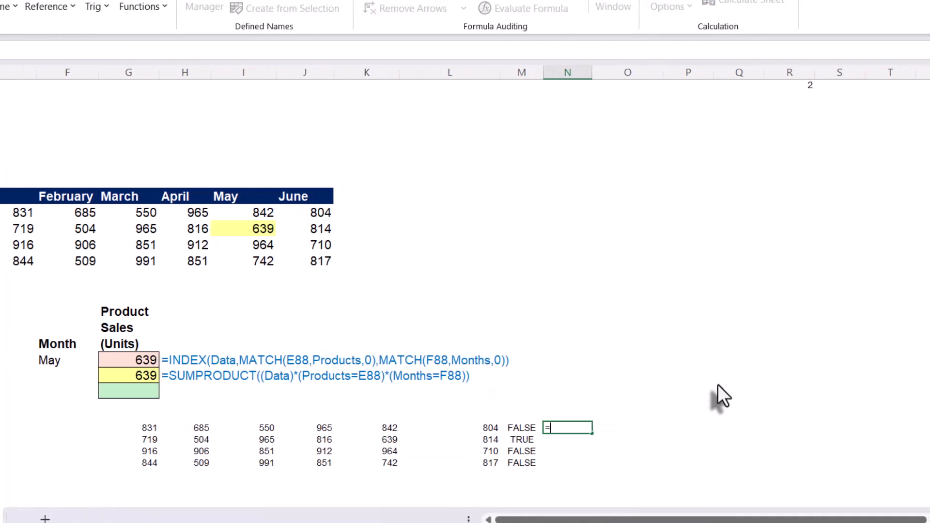
type("months")
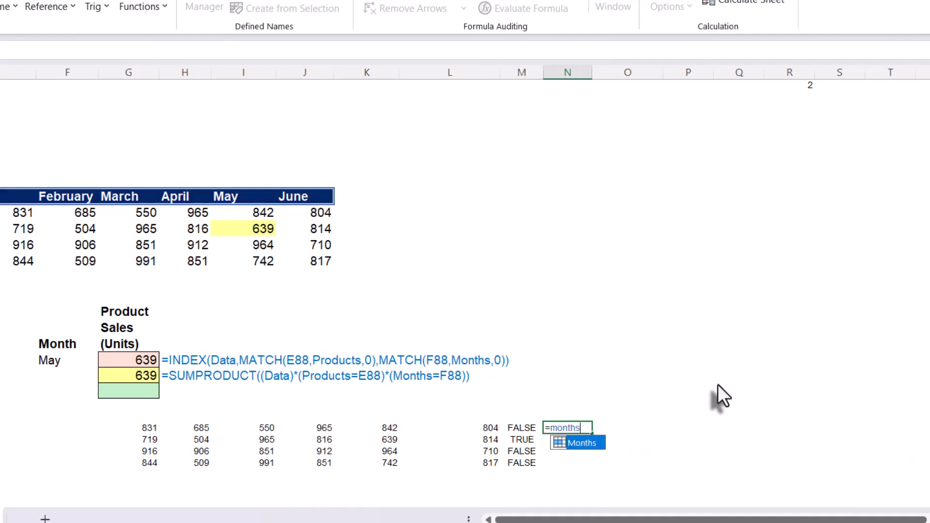
key("Tab")
type("=")
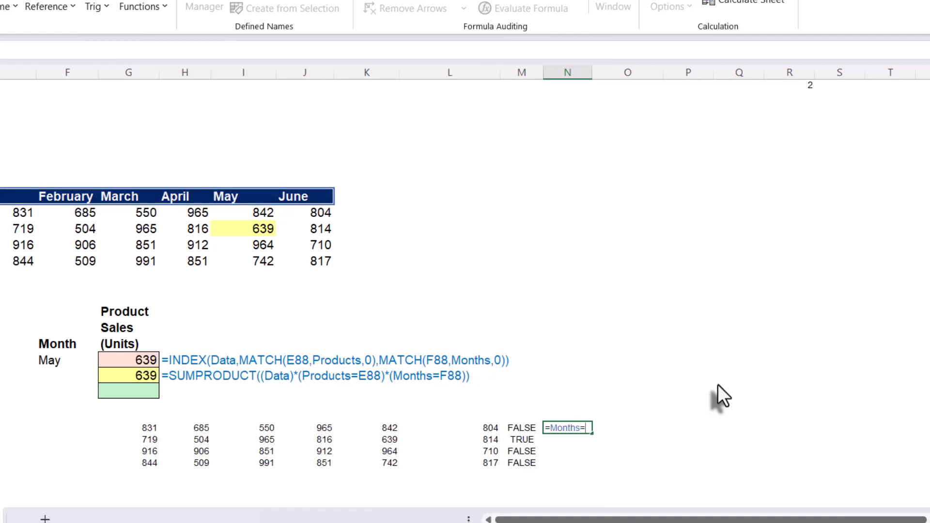
left_click(59, 363)
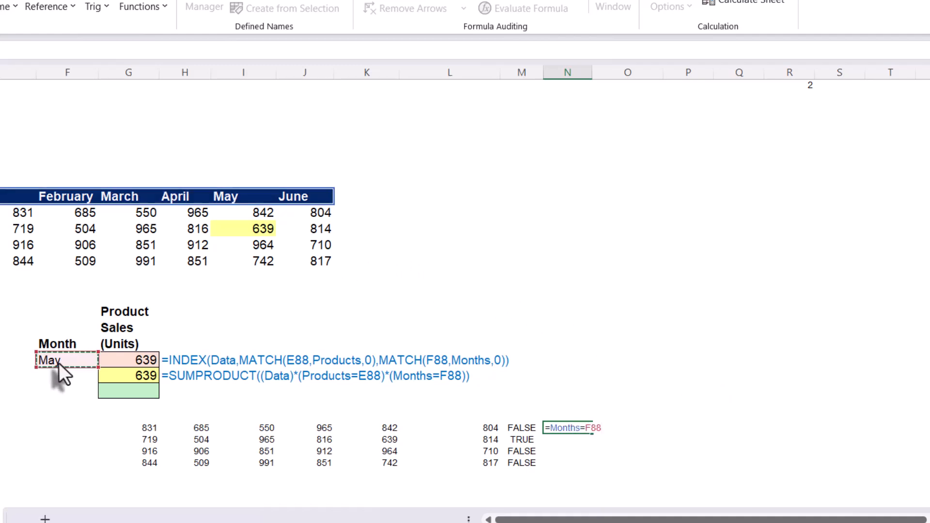
key("Return")
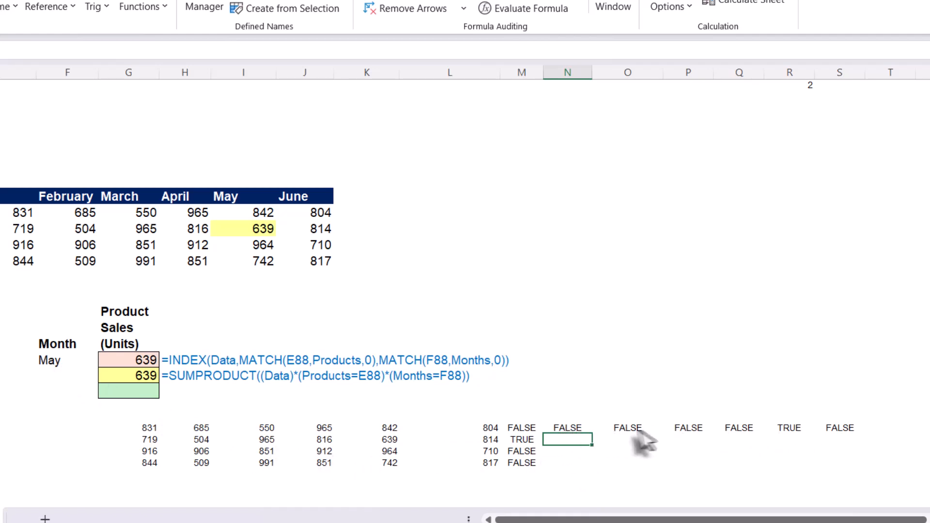
Inspect the spilled product and month condition arrays against the month headers.
left_click(522, 430)
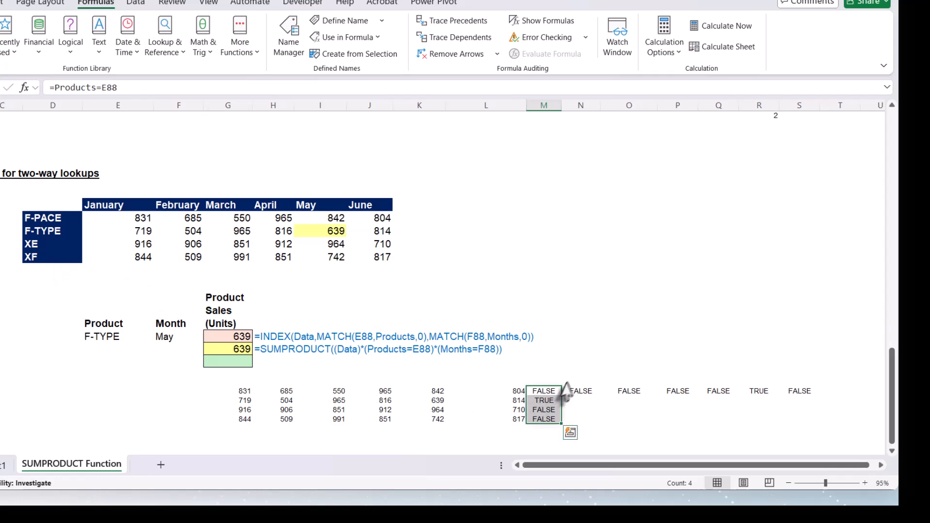
left_click(579, 390)
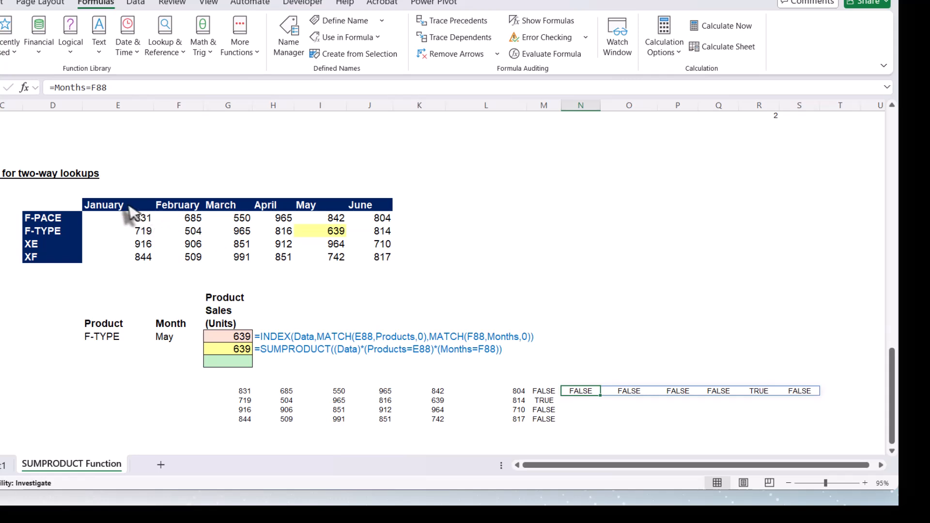
left_click_drag(127, 208, 364, 208)
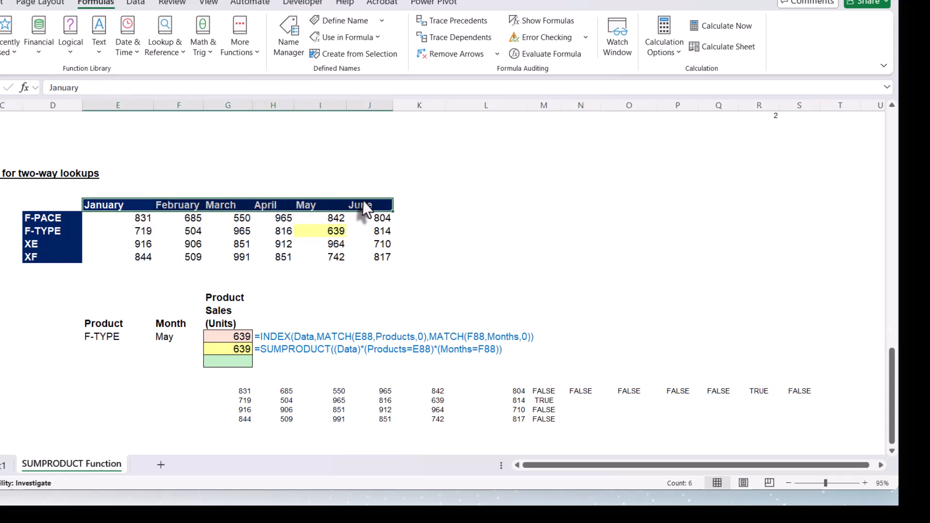
left_click(583, 393)
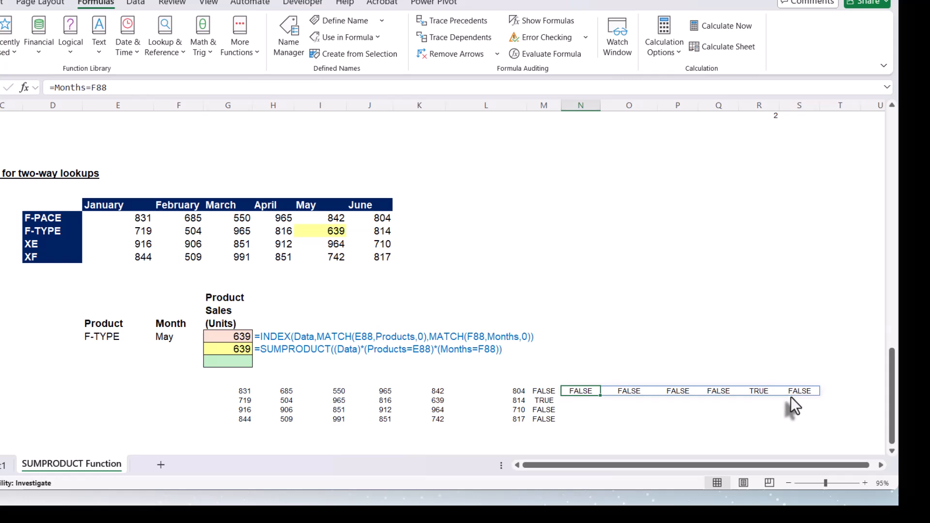
left_click(882, 466)
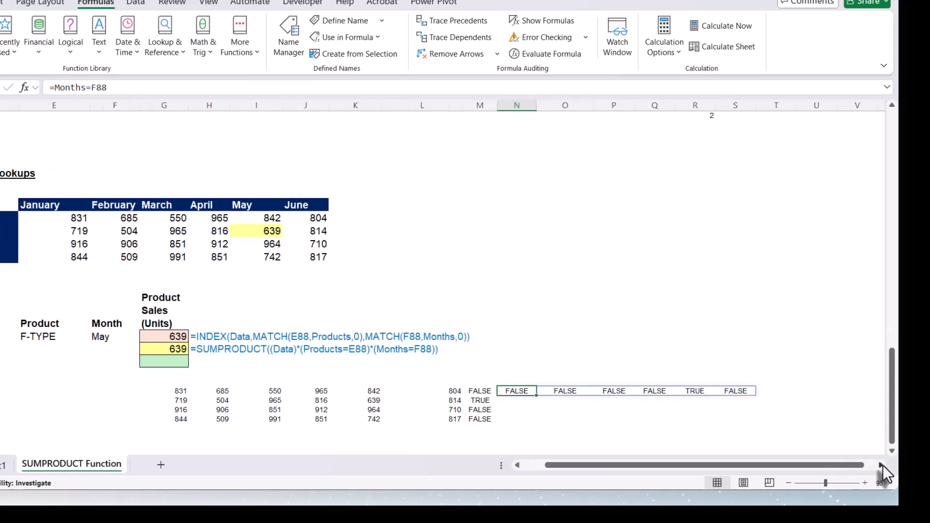
Enter =G93#*M93#*N93# in a spare cell to multiply the spilled data array by both condition arrays.
left_click_drag(719, 465, 655, 467)
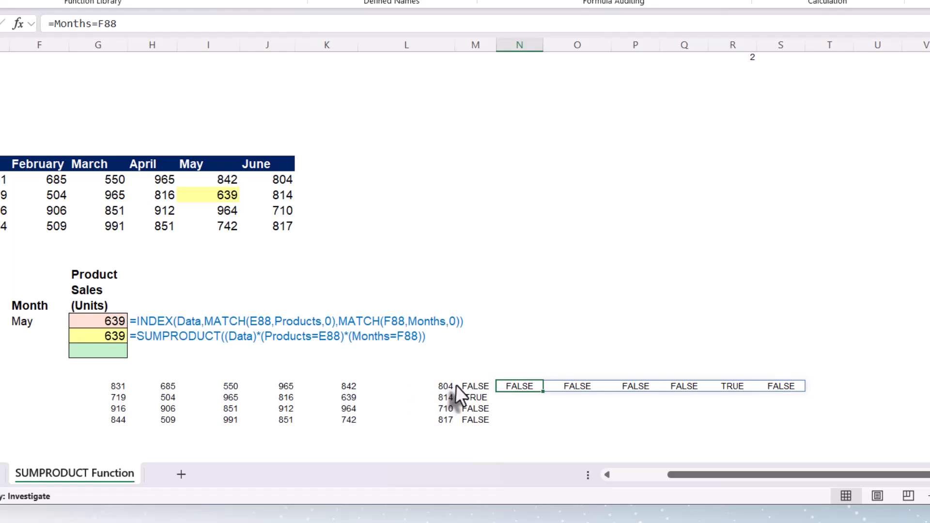
left_click(845, 385)
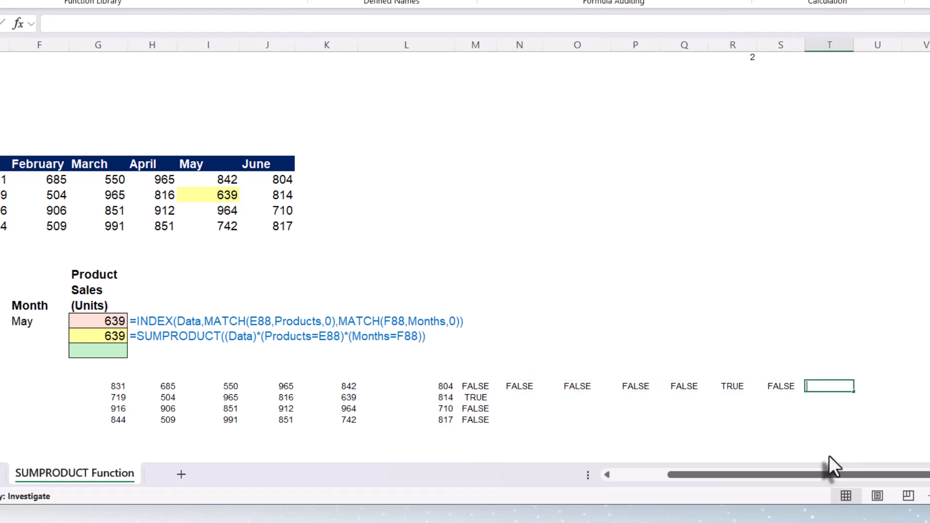
type("=")
left_click(121, 386)
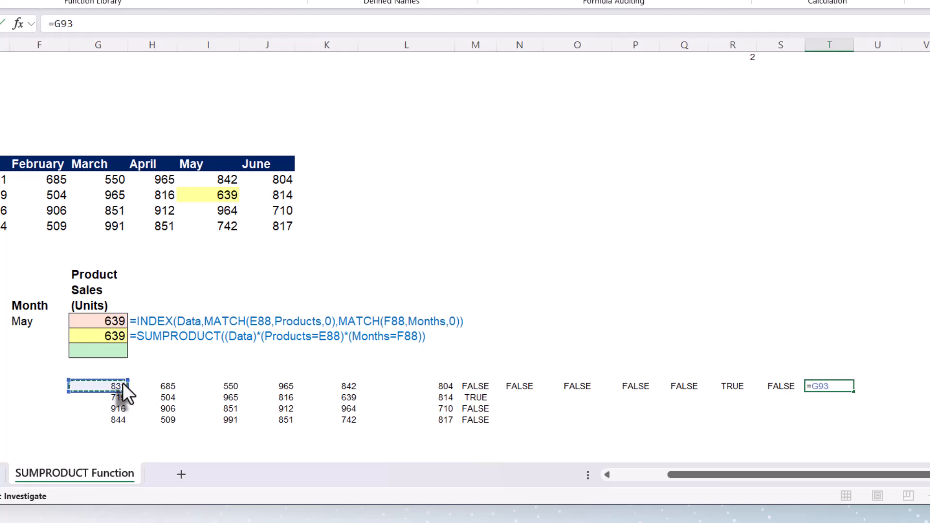
type("#*")
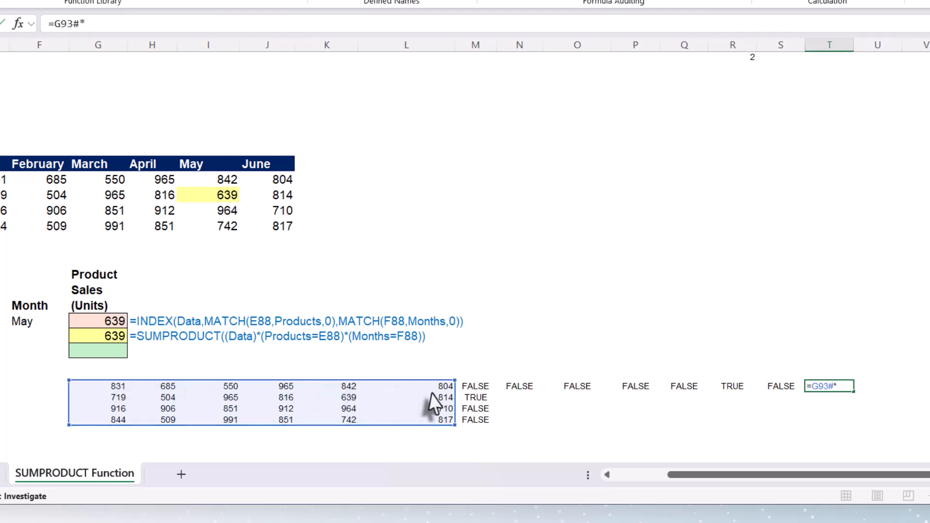
left_click(475, 384)
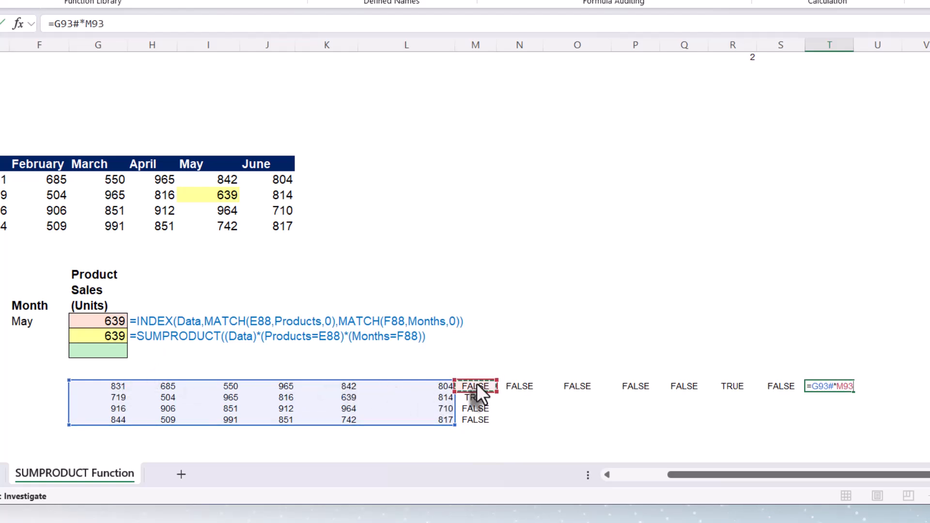
type("#")
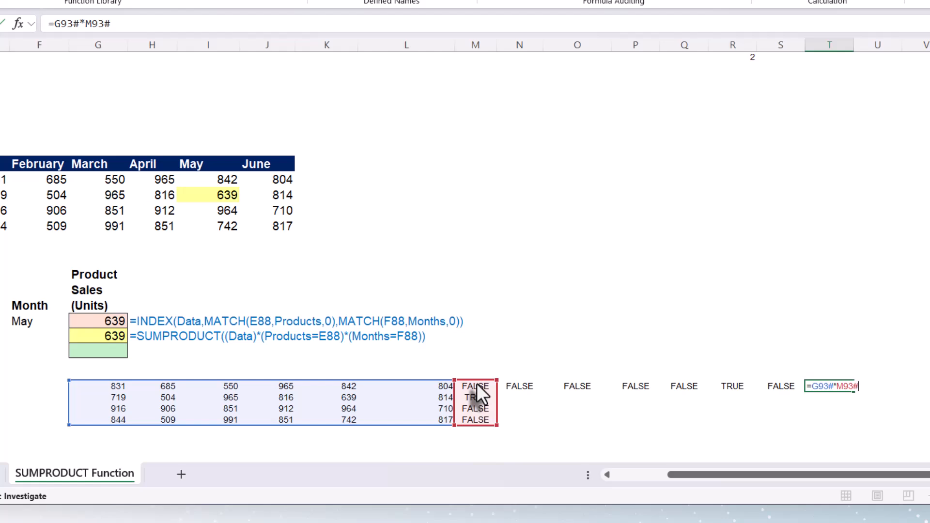
type("*")
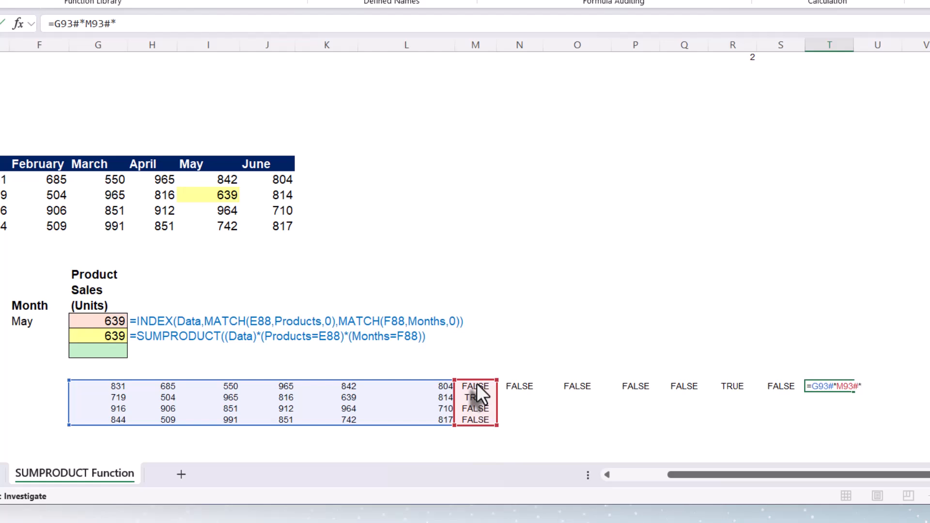
left_click(522, 389)
type("#")
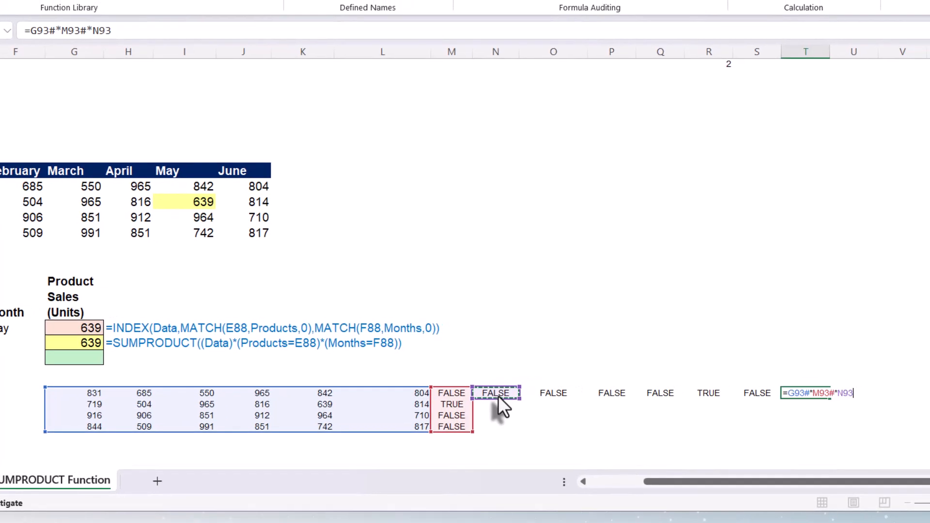
key("Return")
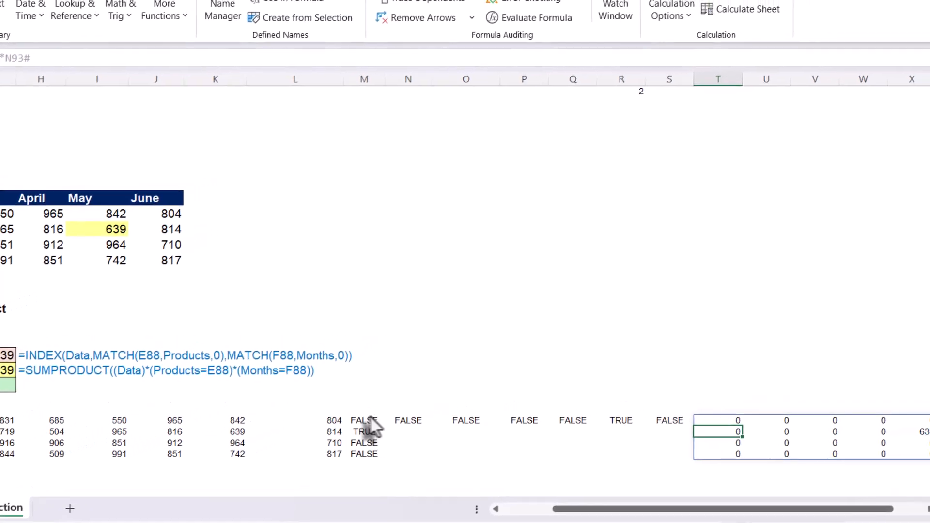
left_click_drag(834, 519, 867, 519)
left_click_drag(603, 440, 594, 435)
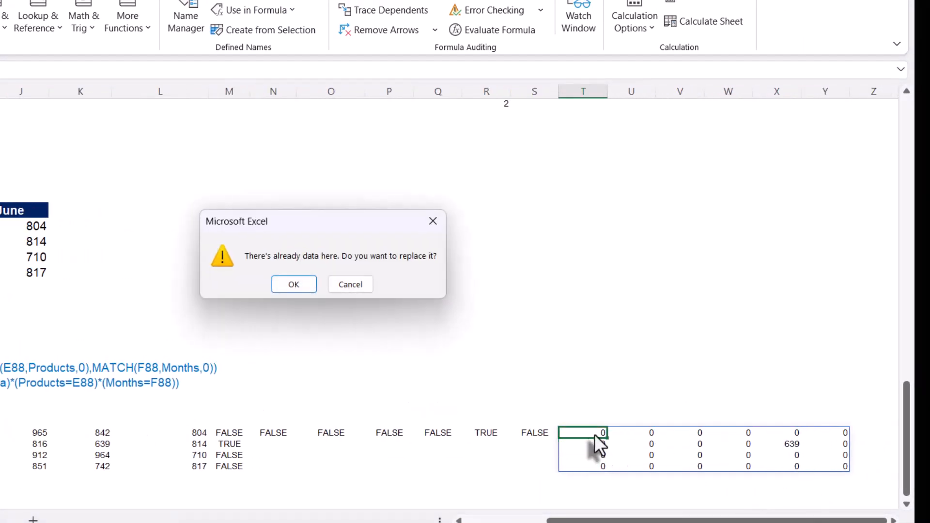
key("Escape")
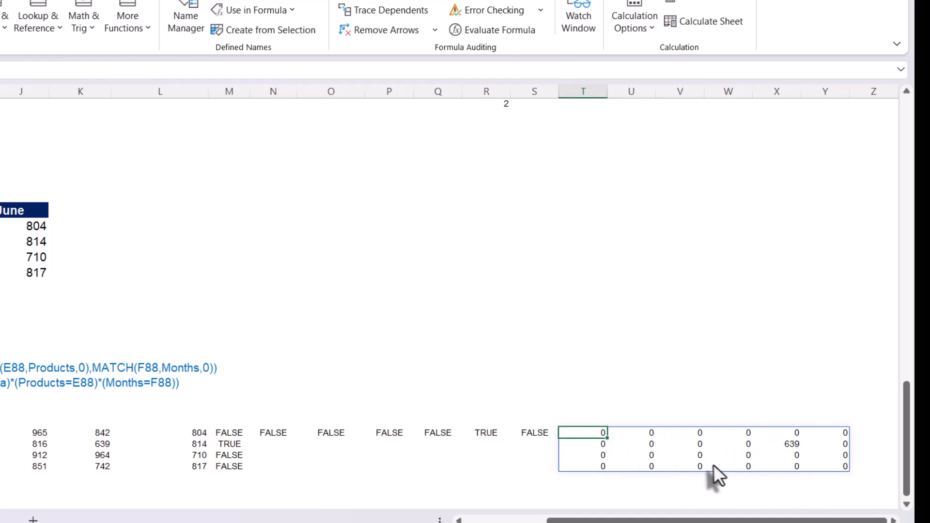
Inspect the multiplied result array, checking the matching value cell and selecting the whole spill range.
left_click(786, 445)
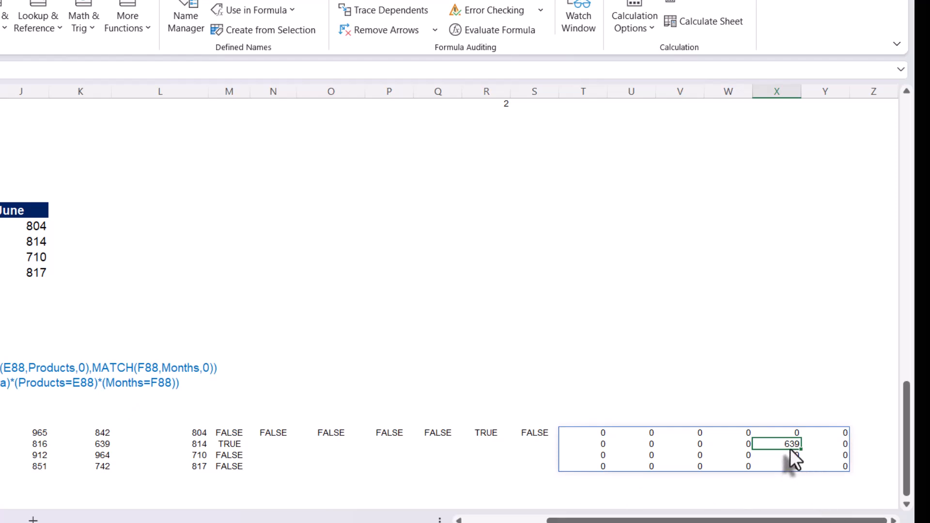
left_click(595, 483)
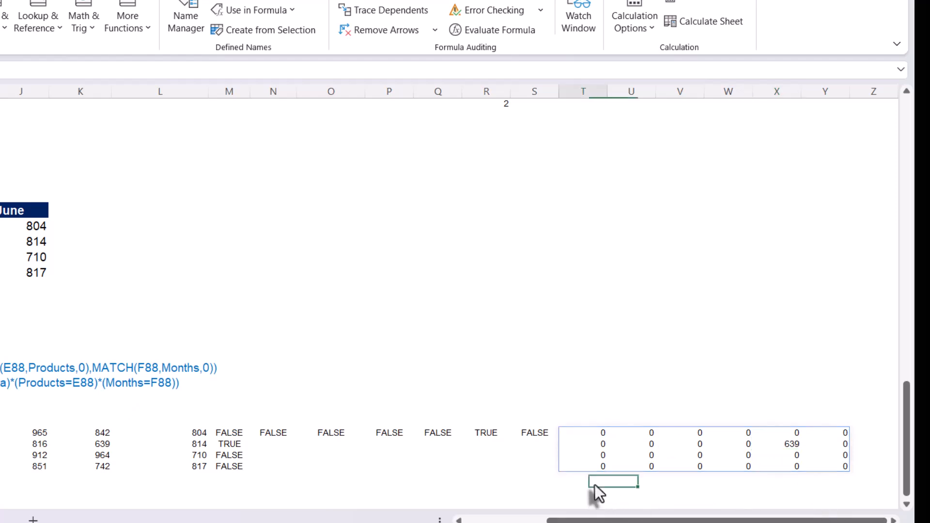
scroll(595, 493, "down", 1)
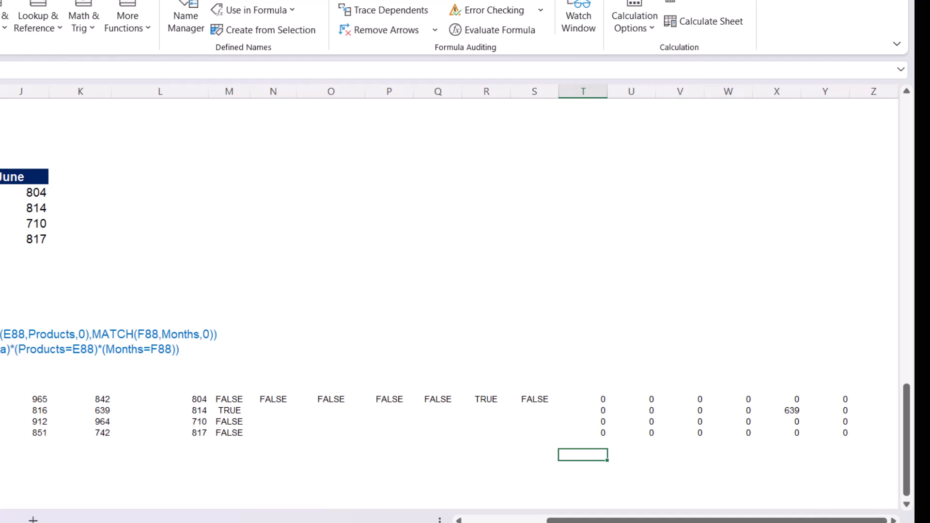
left_click_drag(598, 400, 829, 438)
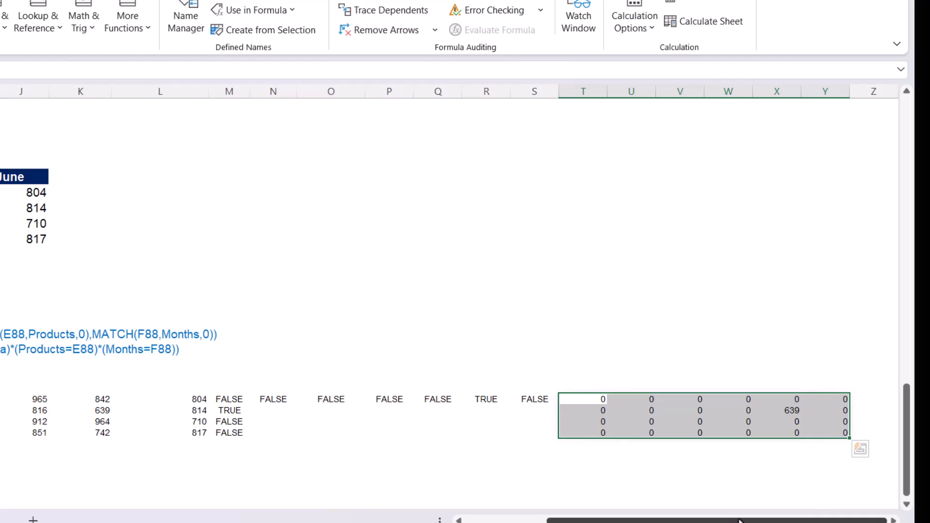
left_click_drag(740, 520, 658, 521)
Copy the SUMPRODUCT formula down into G90 and change it to =SUM((Data)*(Products=E88)*(Months=F88)).
left_click(139, 349)
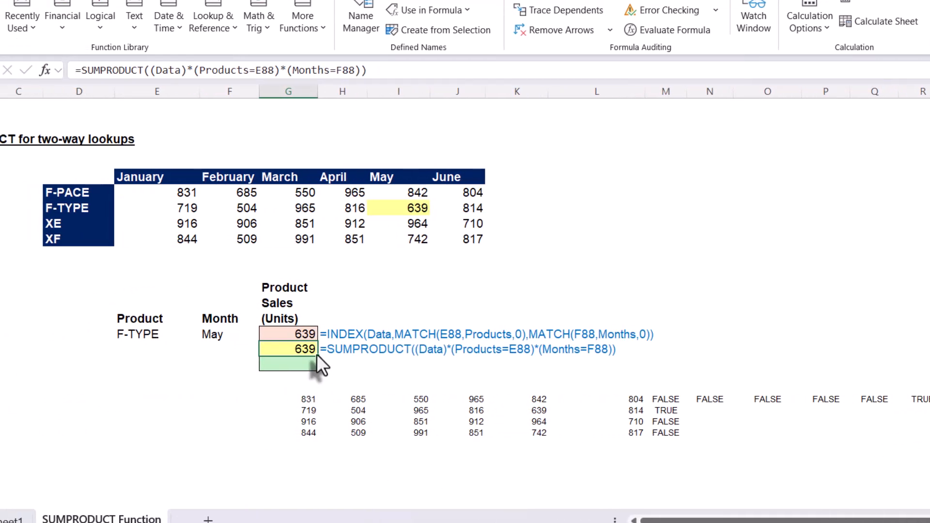
left_click_drag(315, 354, 318, 372)
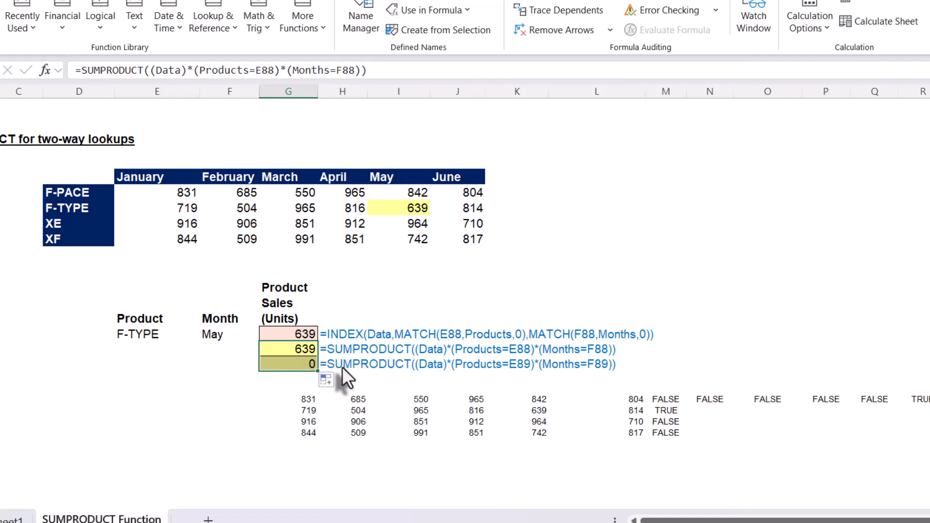
double_click(303, 363)
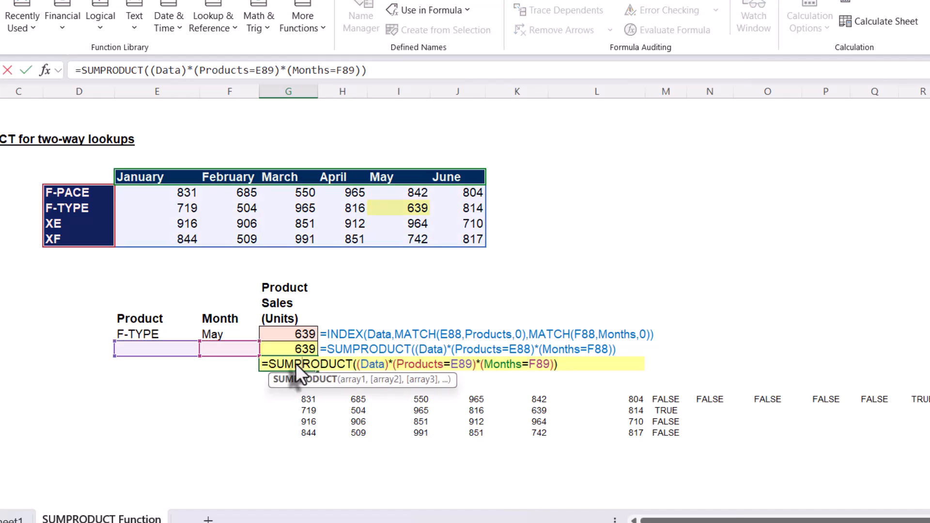
left_click_drag(296, 364, 320, 365)
key("Delete")
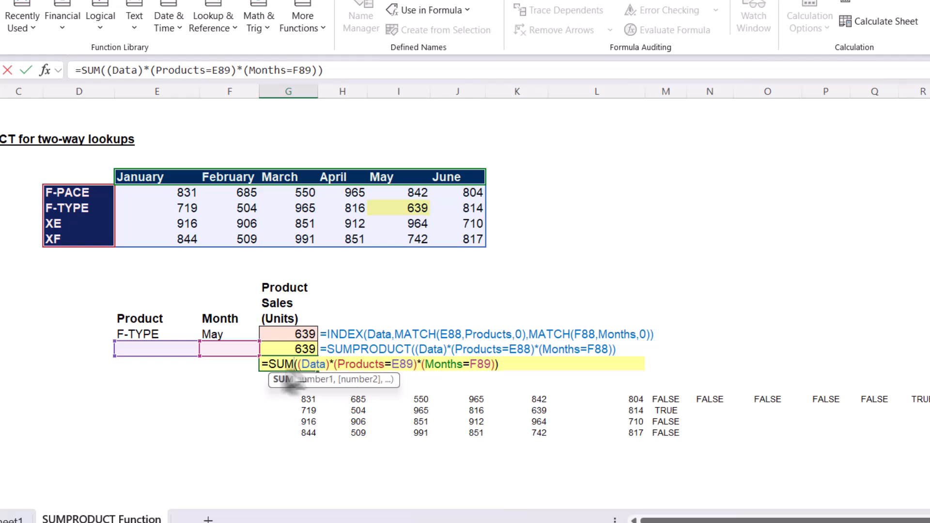
left_click_drag(162, 342, 167, 327)
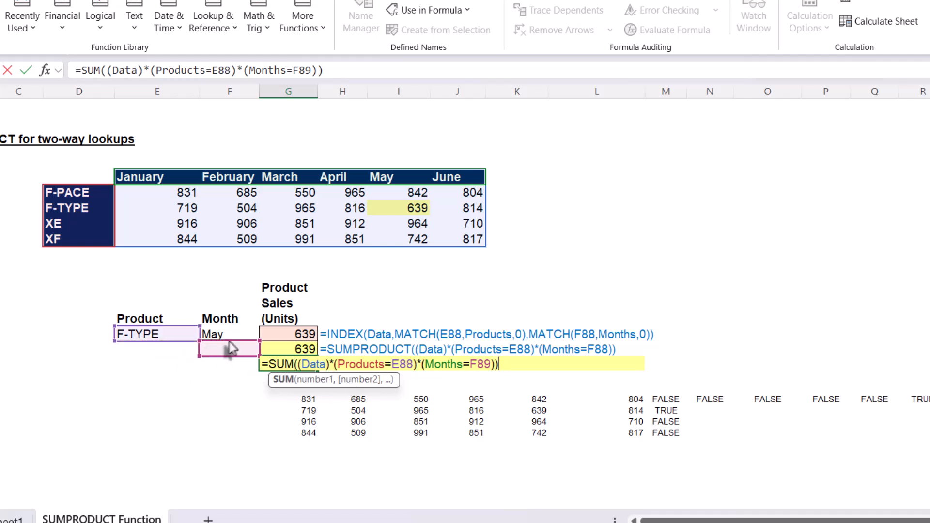
left_click_drag(228, 341, 230, 332)
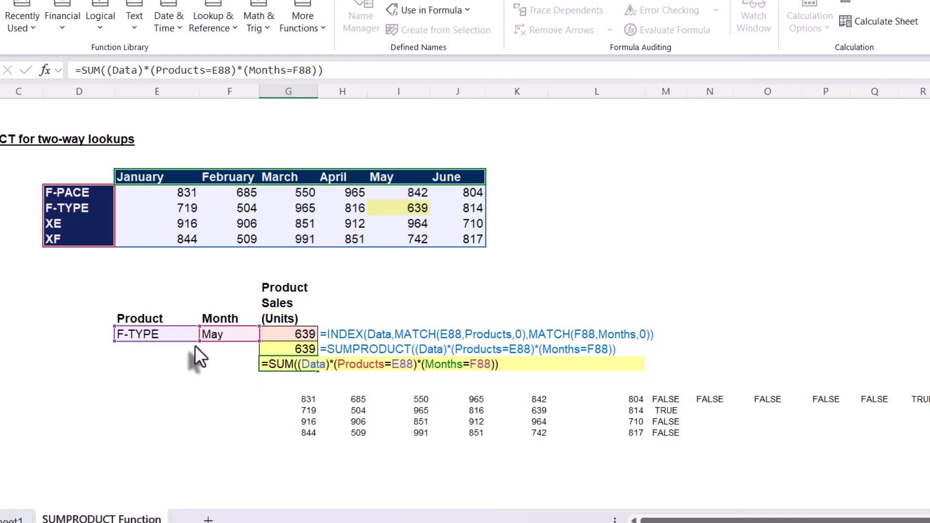
key("Return")
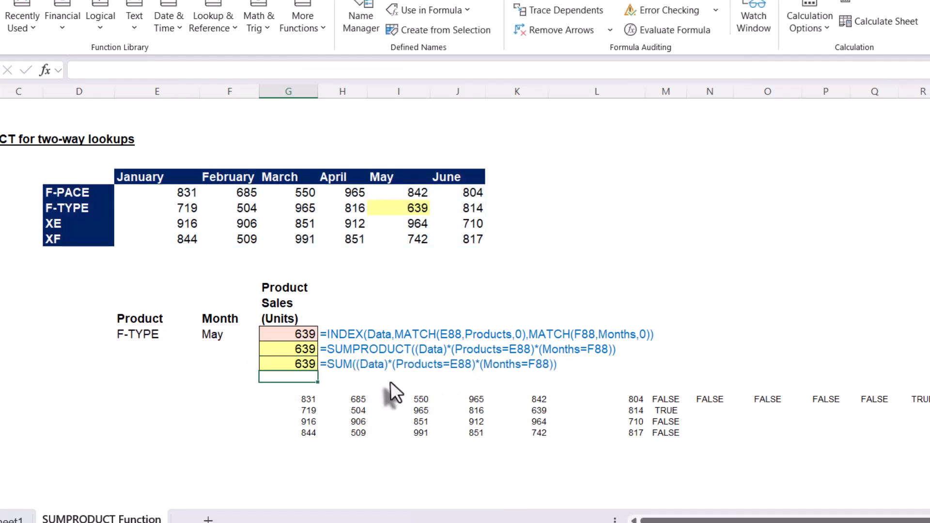
Scroll through the worksheet to review all the SUMPRODUCT and SUM example formulas.
left_click(344, 364)
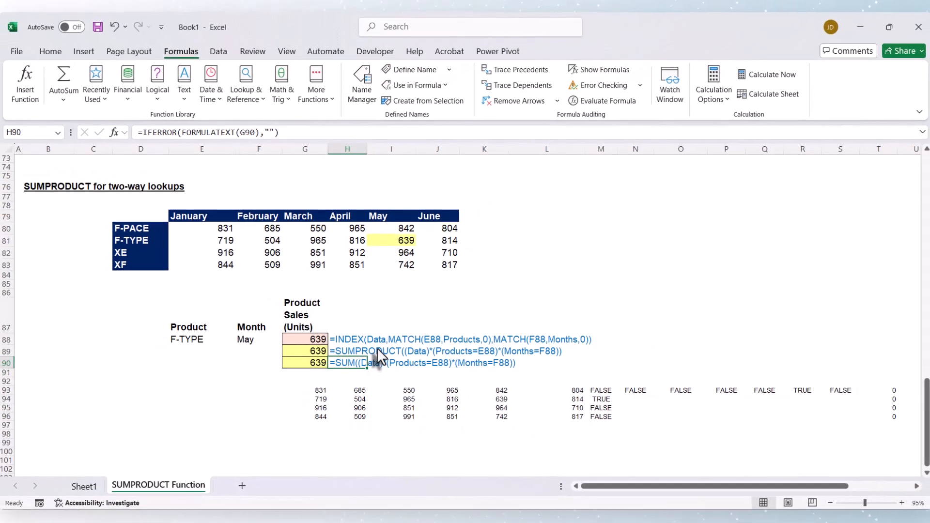
scroll(368, 342, "up", 15)
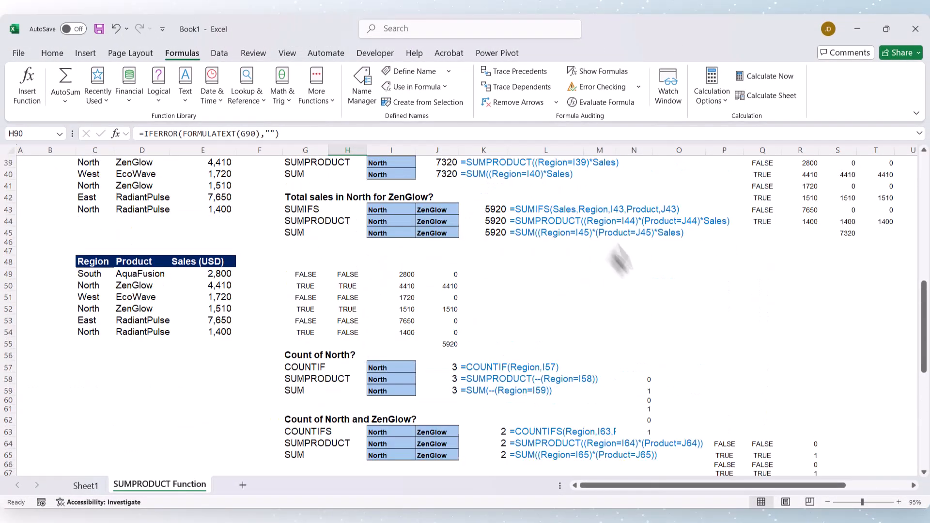
scroll(419, 329, "up", 9)
scroll(426, 337, "down", 19)
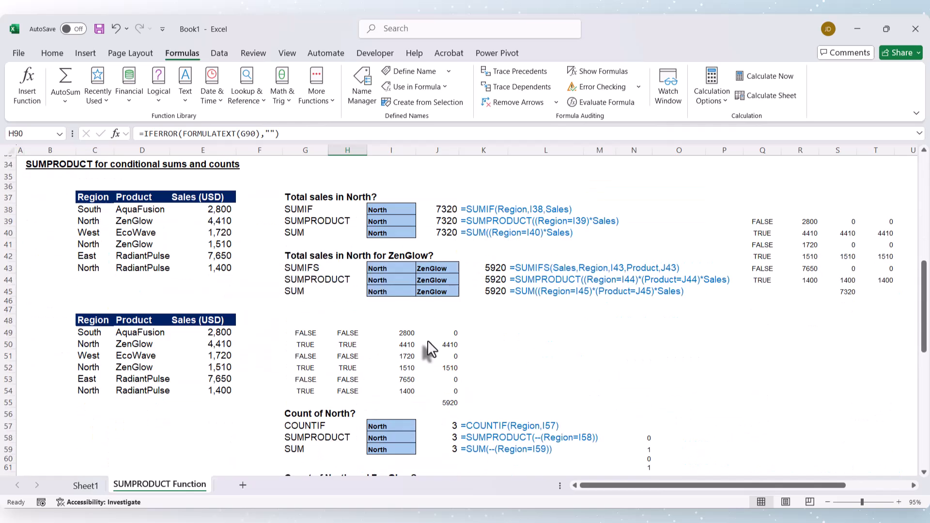
scroll(429, 346, "down", 8)
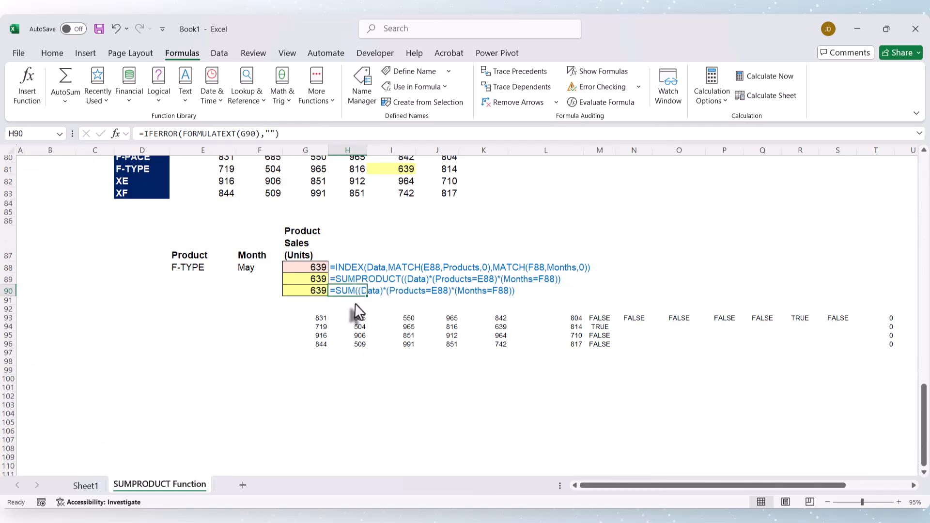
scroll(359, 300, "up", 20)
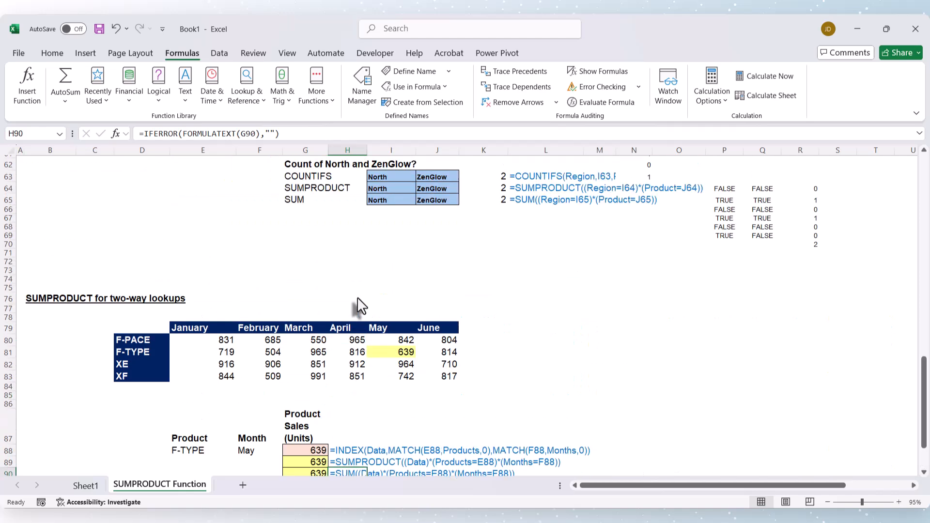
scroll(357, 297, "up", 5)
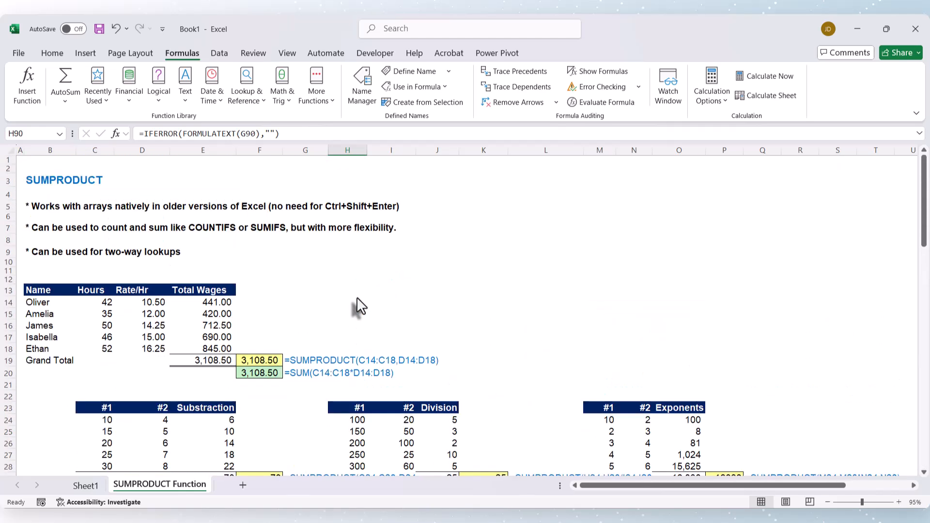
scroll(356, 297, "down", 5)
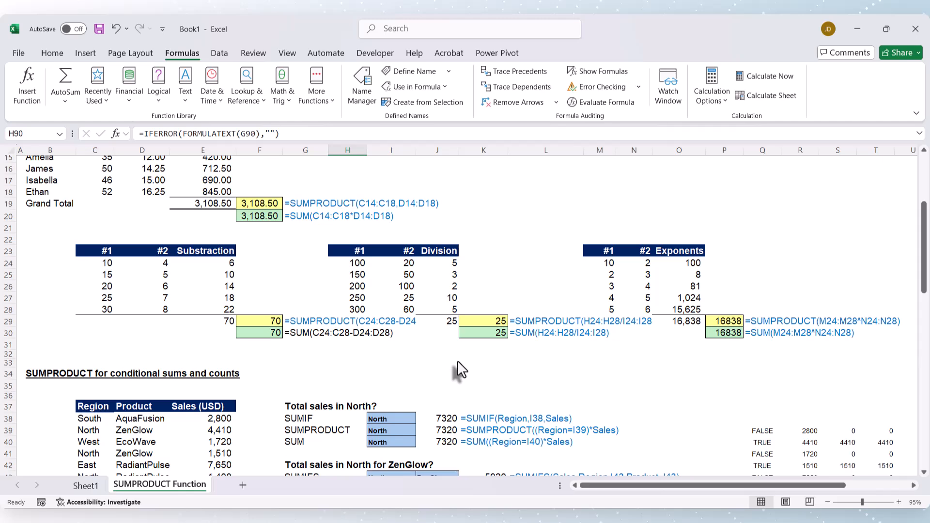
scroll(384, 374, "up", 2)
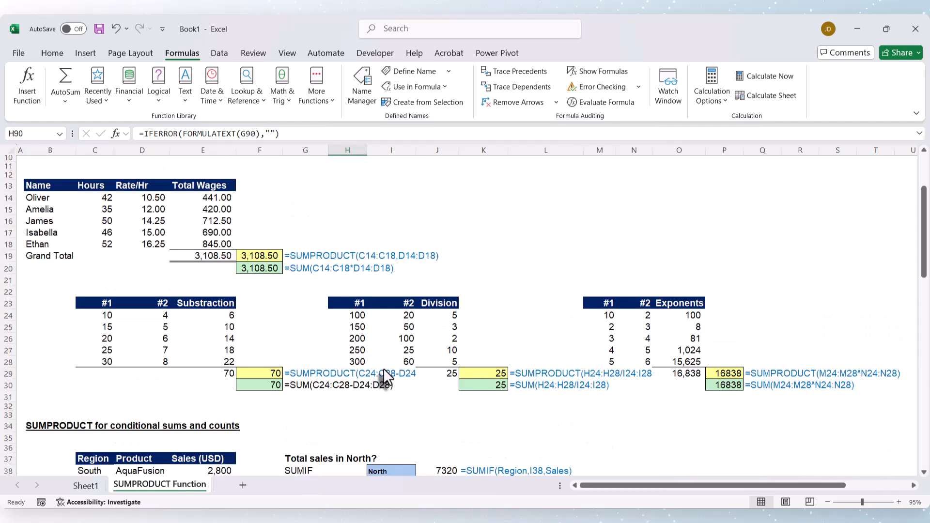
scroll(384, 374, "up", 2)
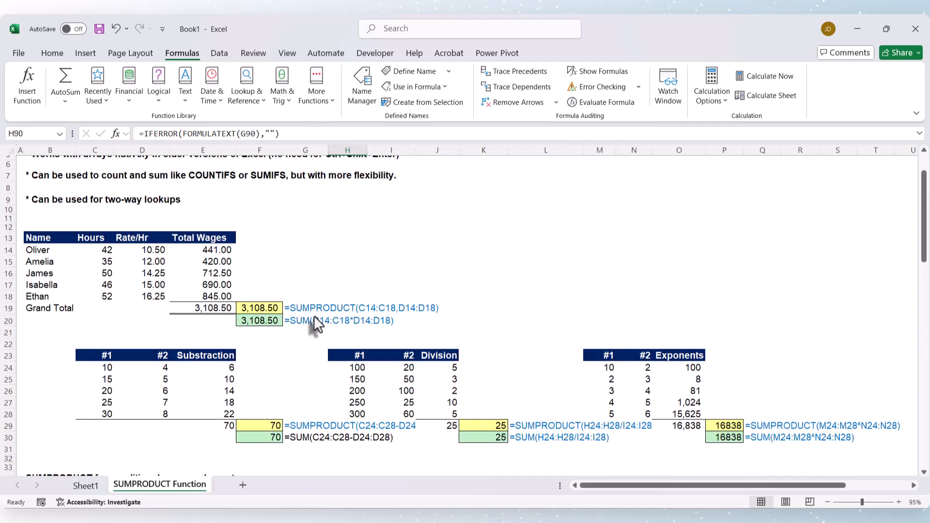
scroll(316, 322, "down", 3)
scroll(415, 312, "down", 3)
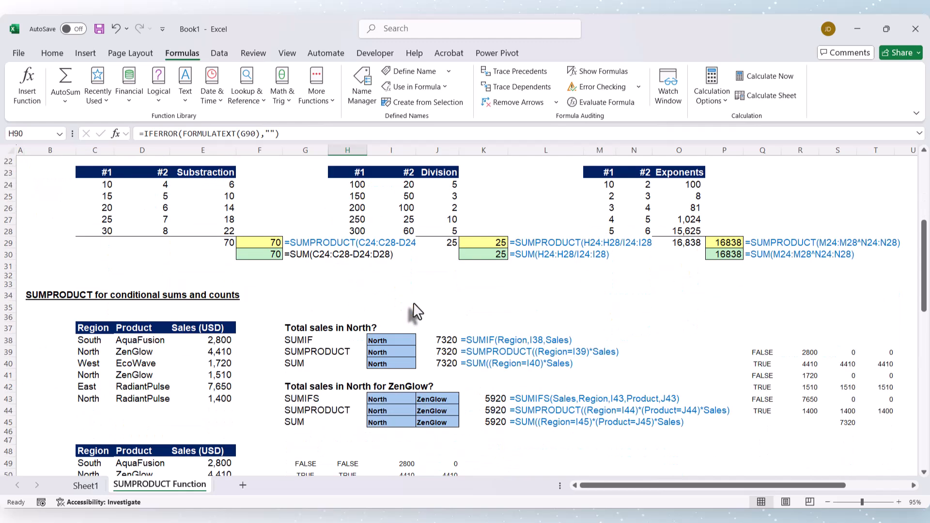
scroll(416, 314, "down", 8)
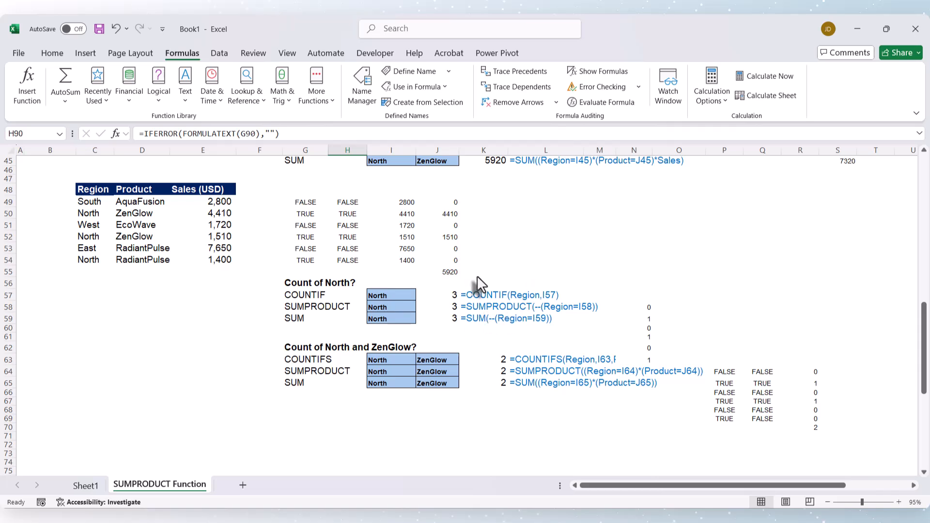
scroll(499, 320, "up", 15)
scroll(501, 324, "down", 2)
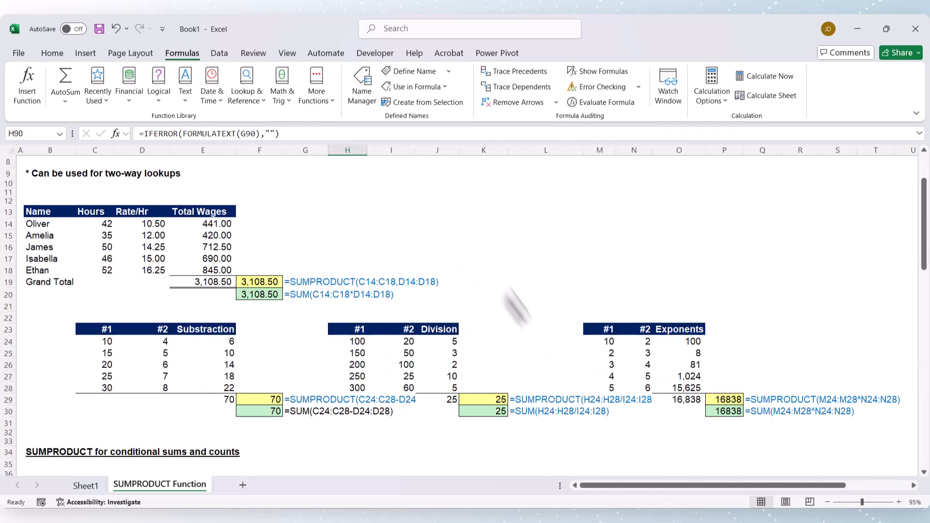
scroll(522, 326, "up", 3)
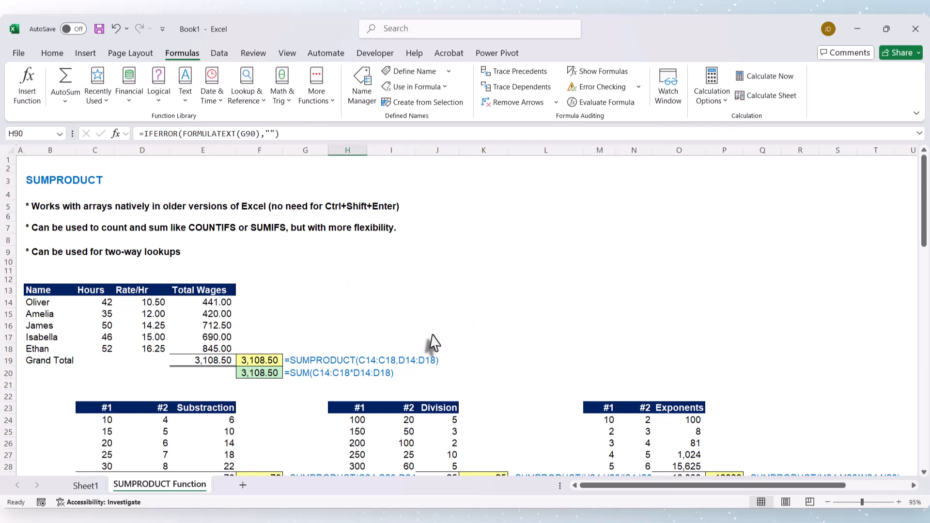
Examine the worksheet's SUMPRODUCT examples once more, from the wage totals down to the two-way lookup formulas.
scroll(434, 333, "down", 12)
scroll(434, 334, "down", 5)
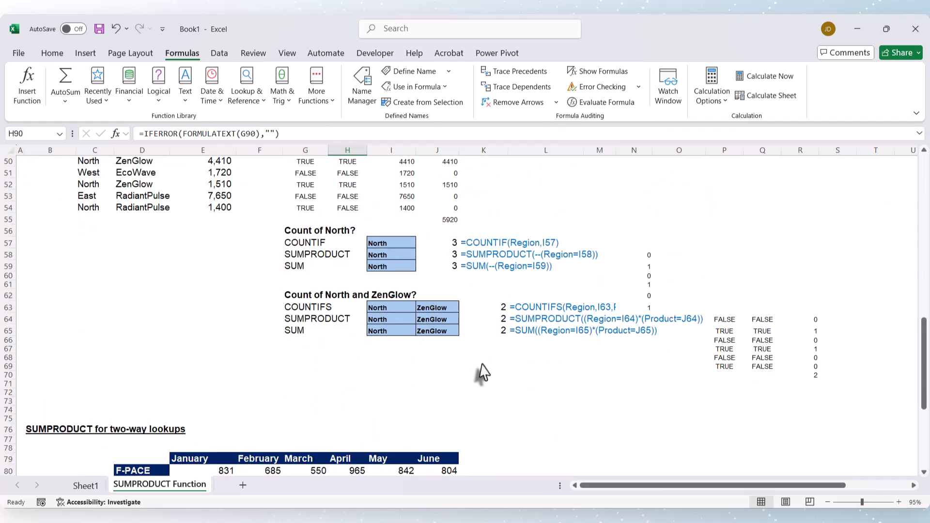
scroll(481, 362, "down", 6)
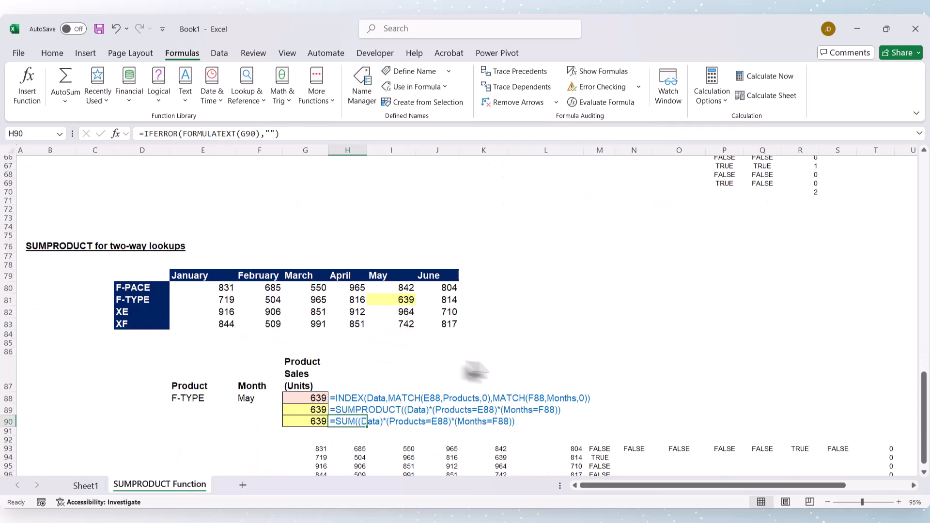
scroll(458, 347, "down", 1)
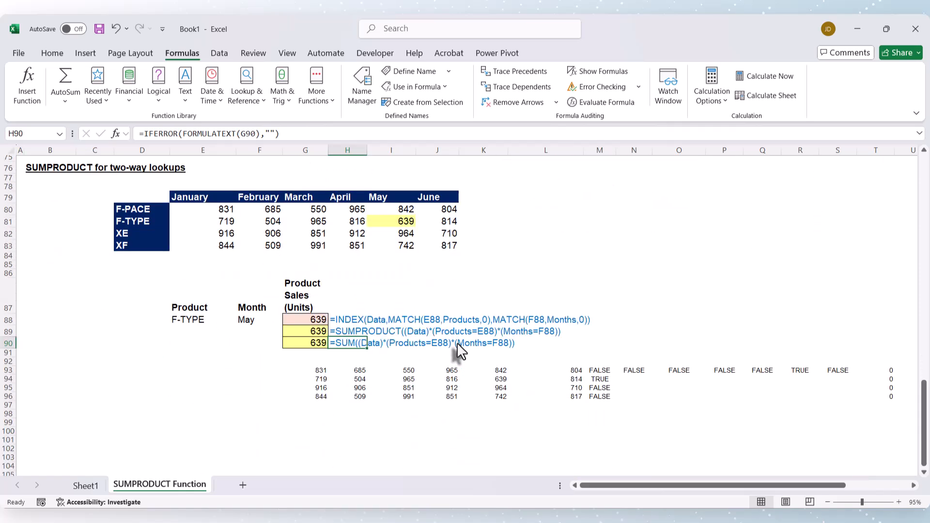
scroll(457, 342, "up", 20)
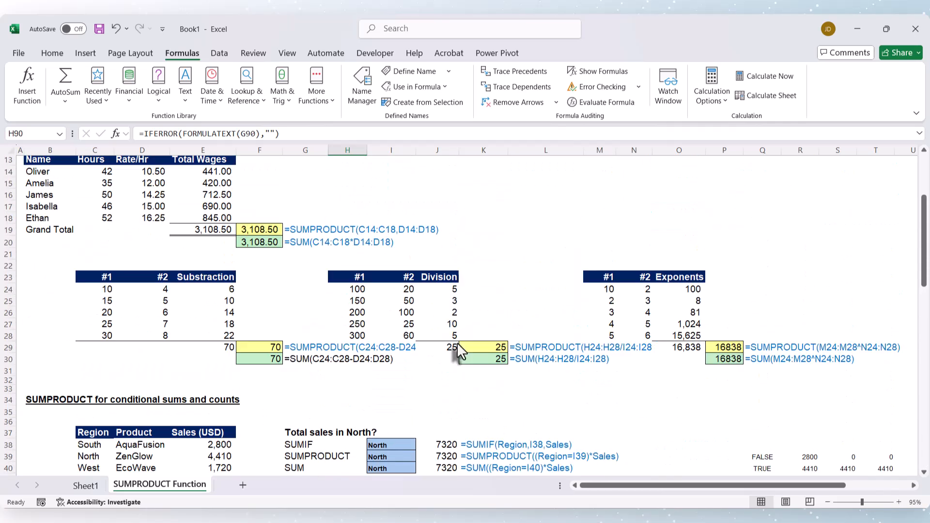
scroll(457, 342, "up", 3)
scroll(425, 255, "down", 2)
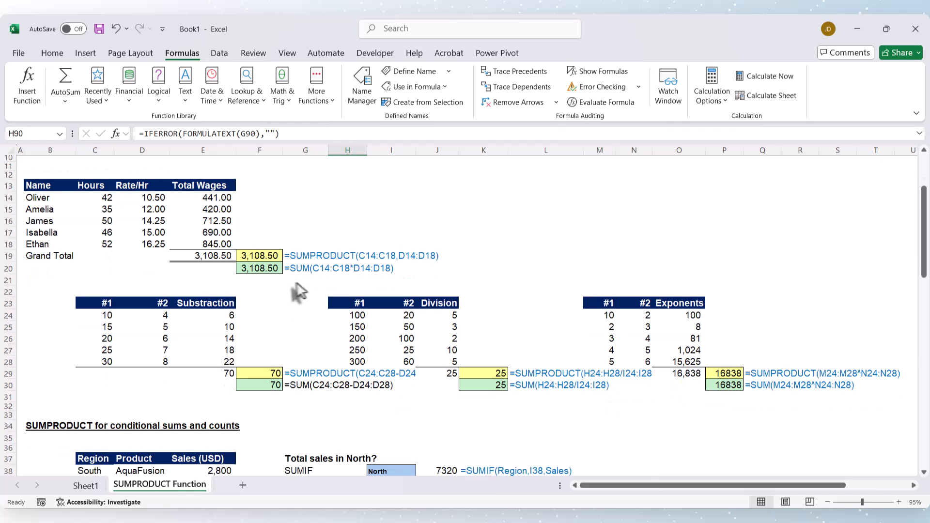
left_click(299, 269)
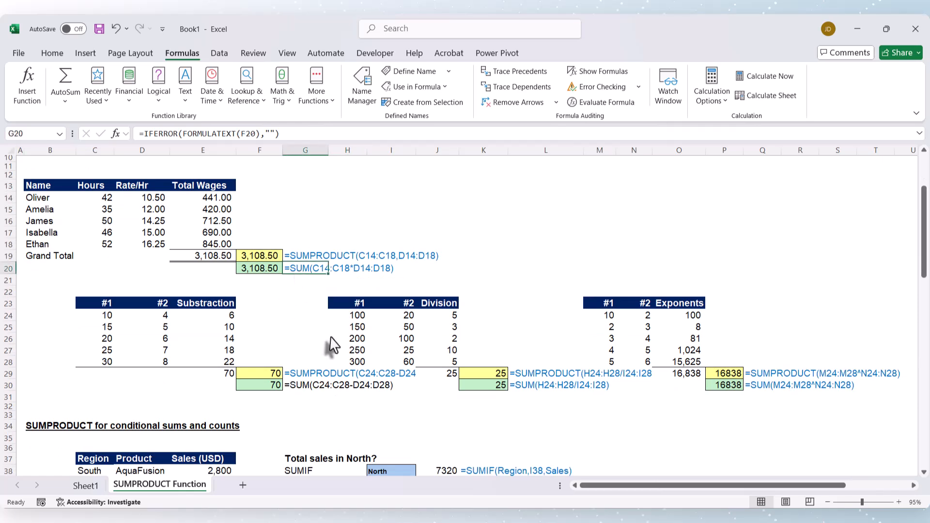
scroll(331, 337, "down", 5)
scroll(500, 384, "down", 14)
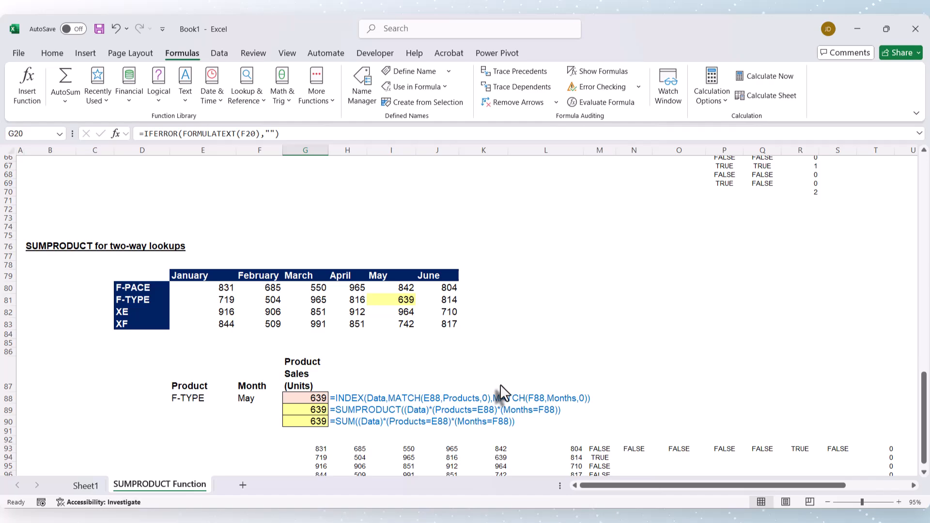
scroll(500, 384, "up", 20)
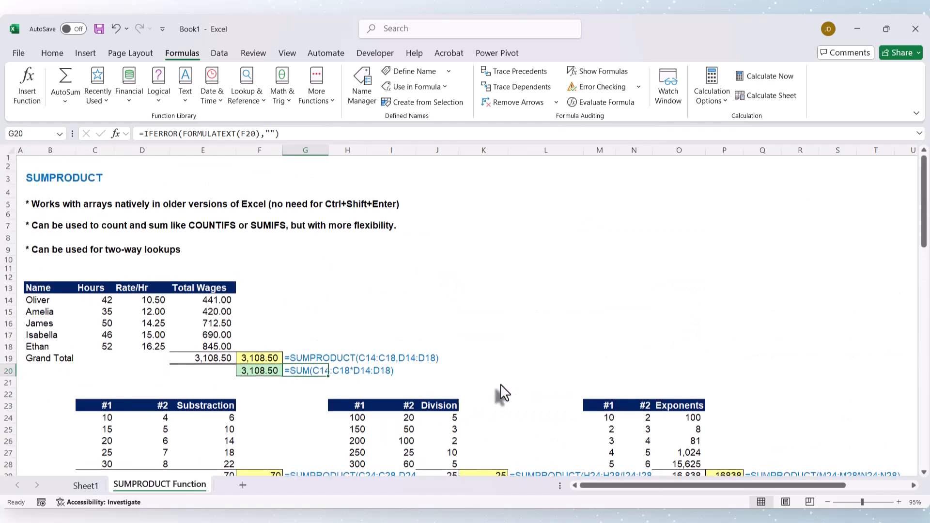
left_click(527, 251)
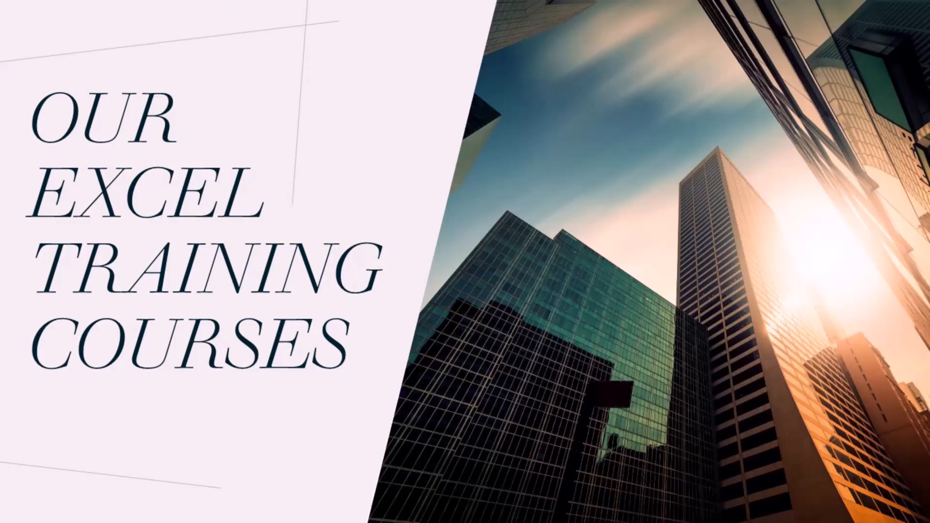